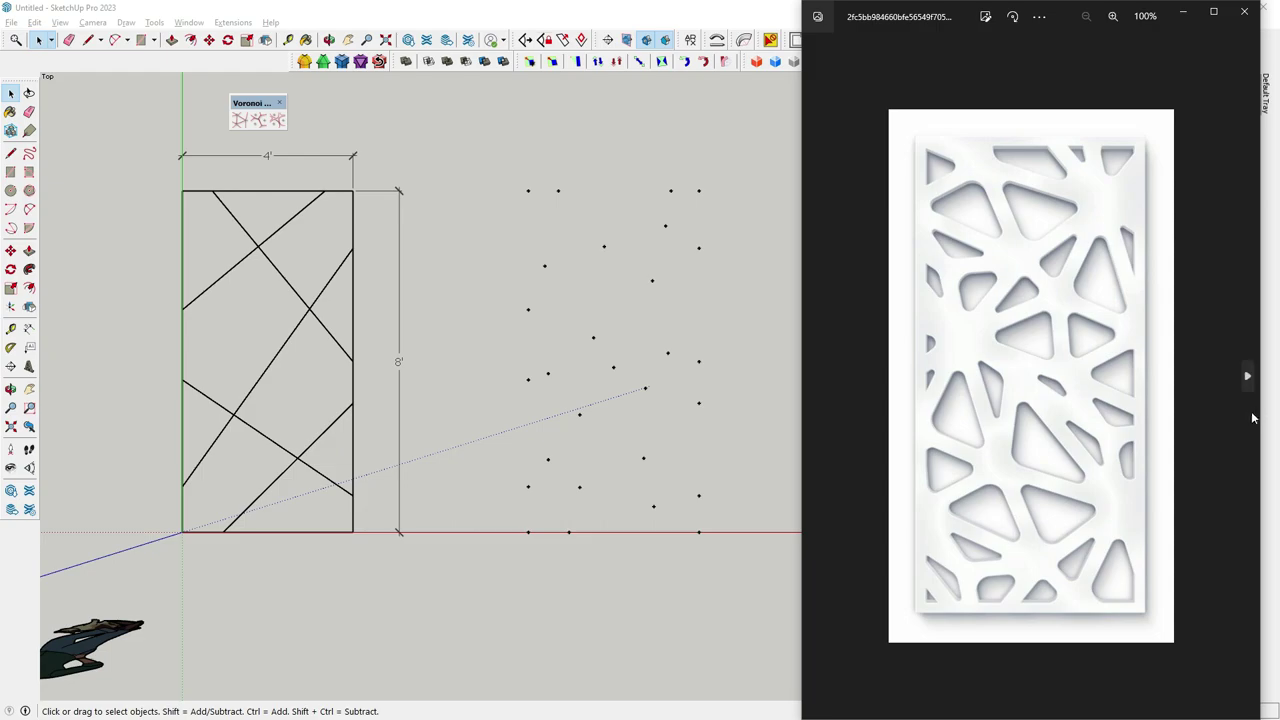
Browse forward through the perforated Voronoi panel reference images in Photos
left_click(1247, 378)
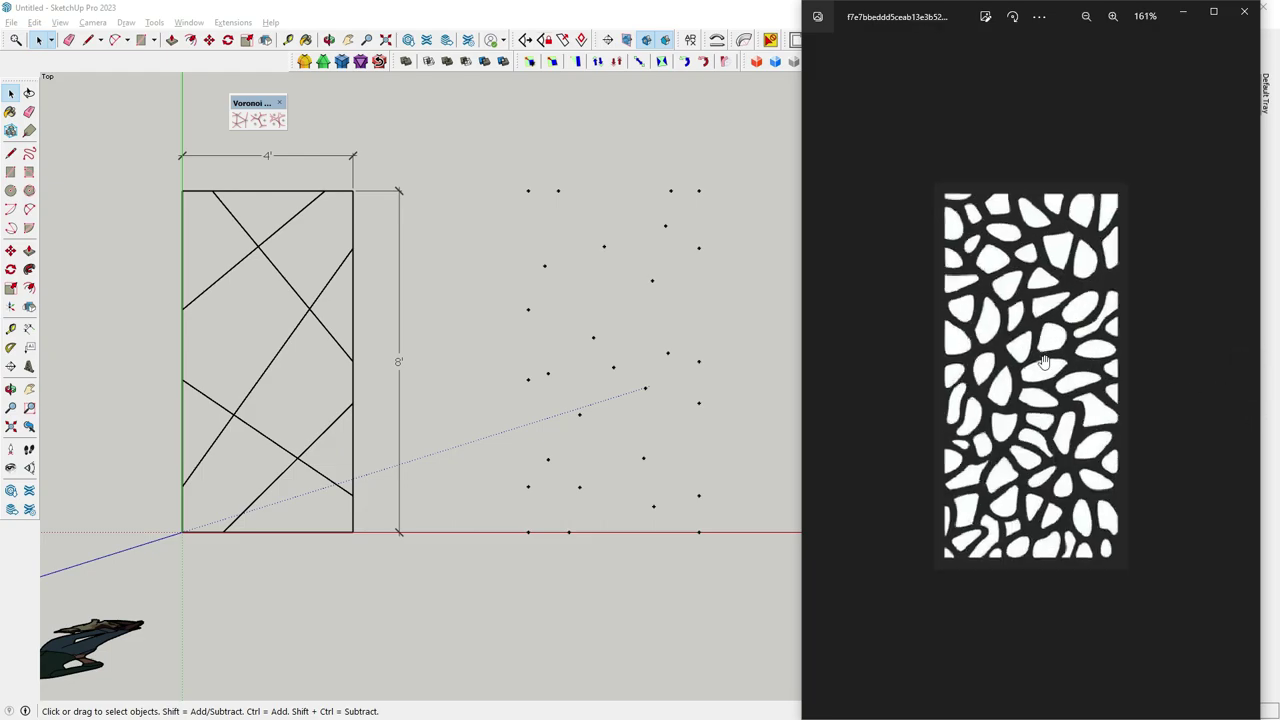
left_click(1247, 378)
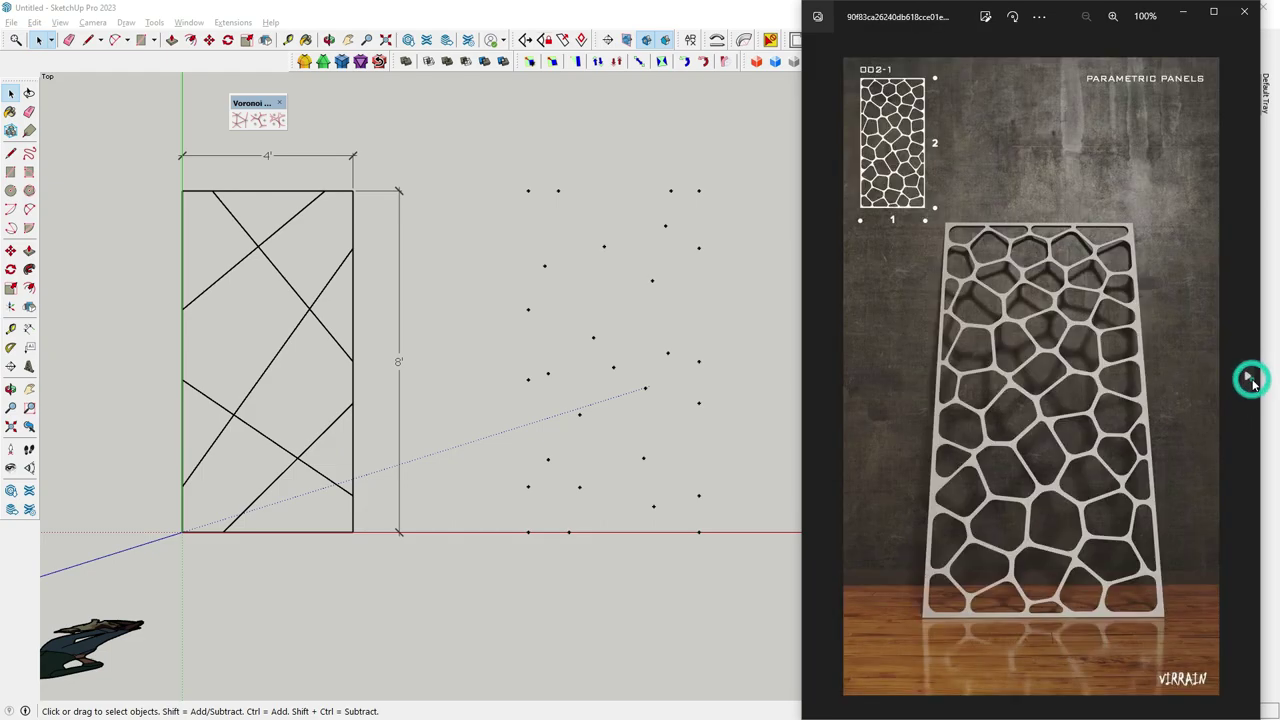
left_click(1247, 378)
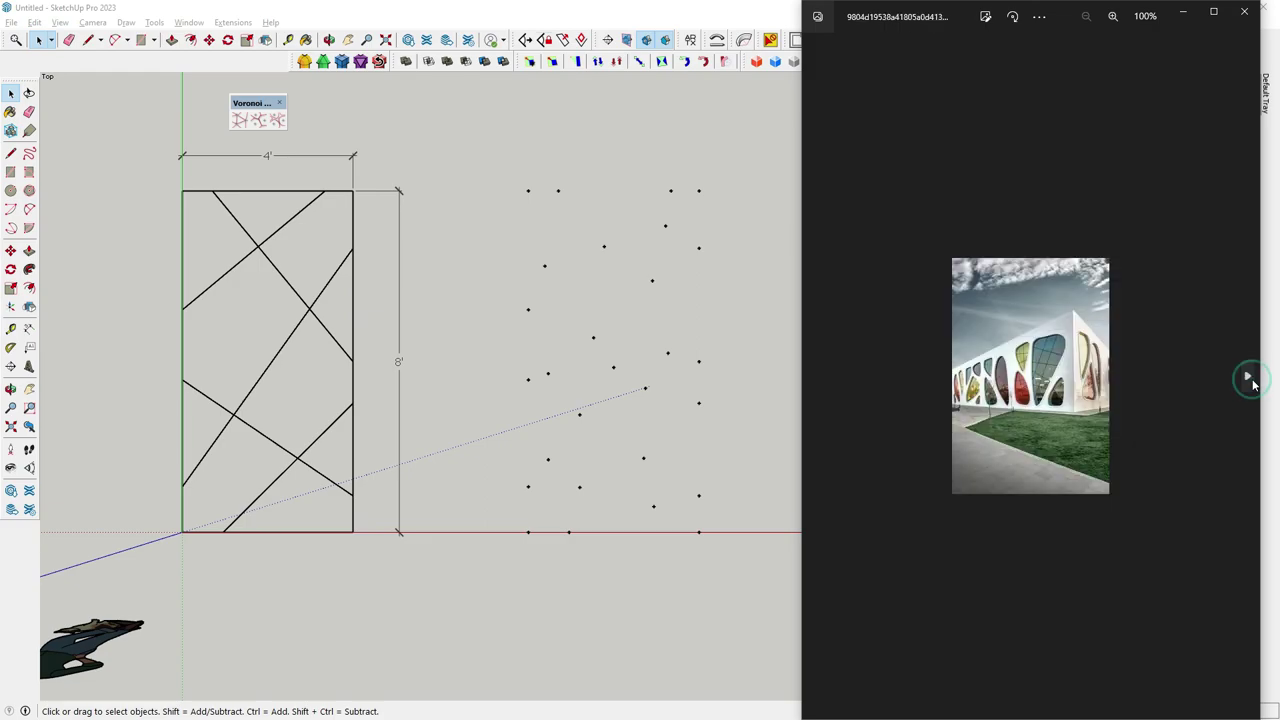
scroll(1066, 393, "up", 2)
scroll(1066, 393, "up", 1)
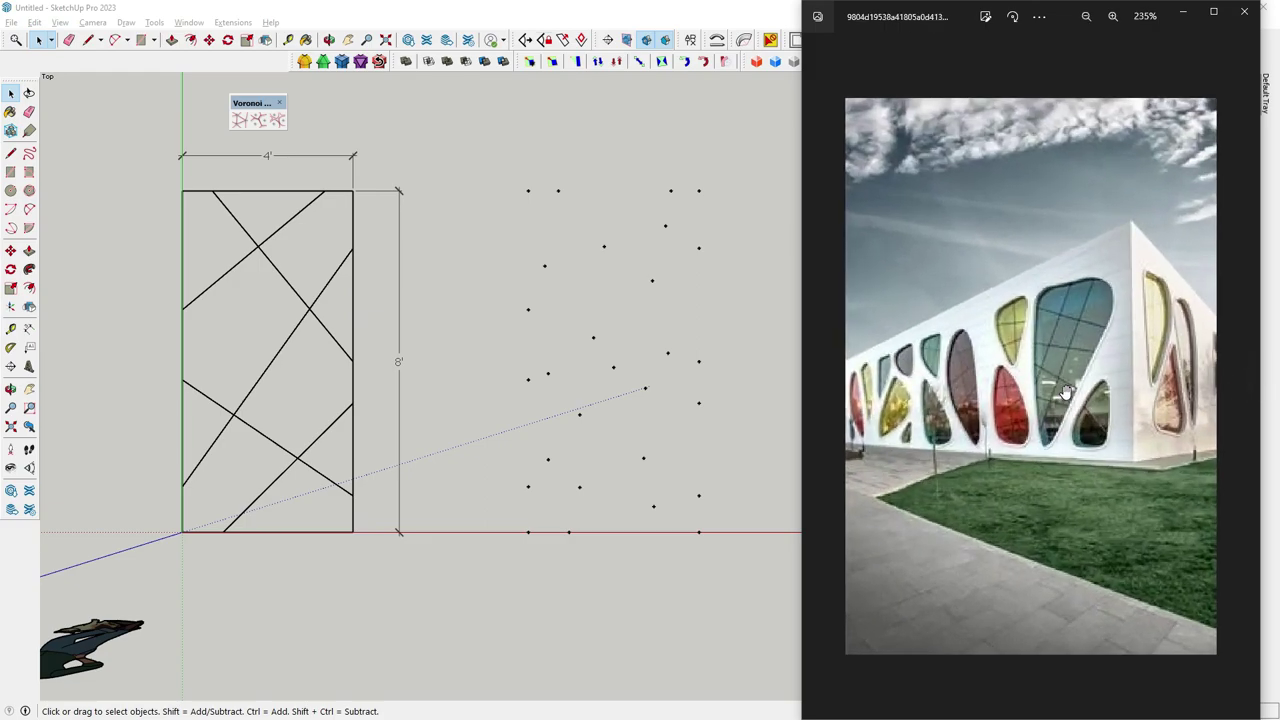
scroll(1157, 429, "down", 2)
scroll(1157, 429, "down", 2)
left_click(1247, 376)
scroll(1065, 463, "up", 2)
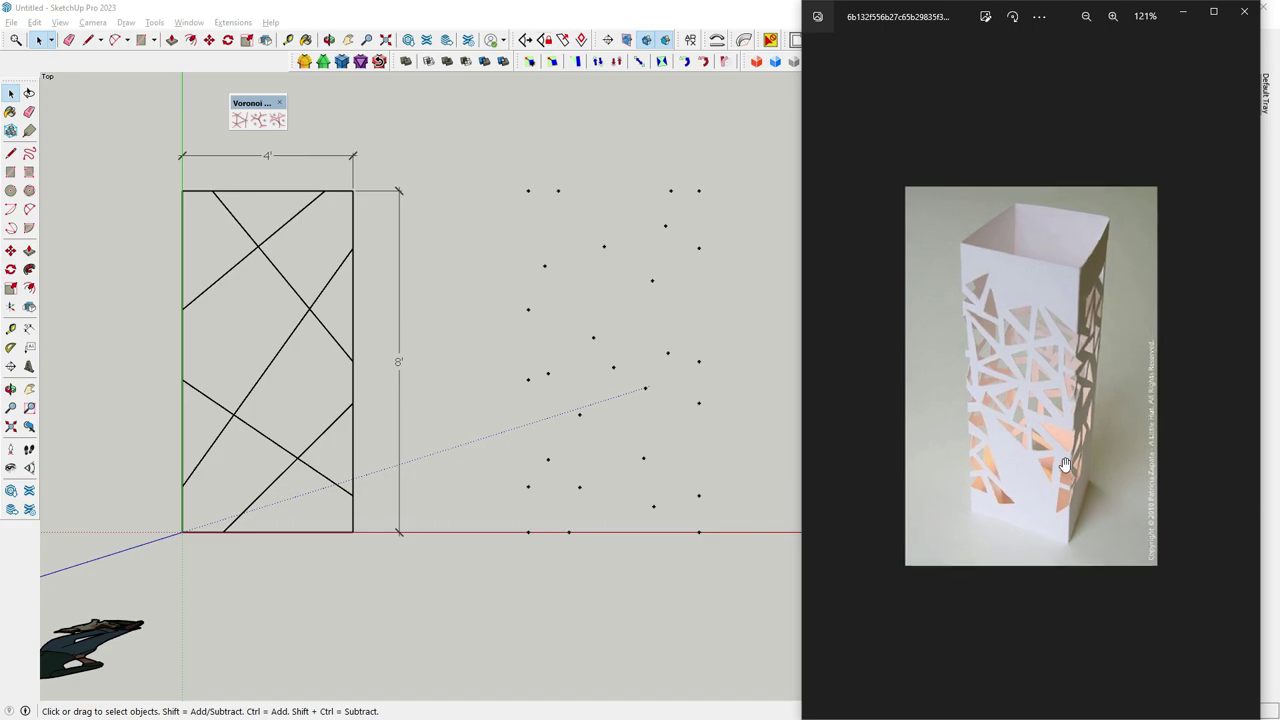
scroll(1065, 463, "down", 2)
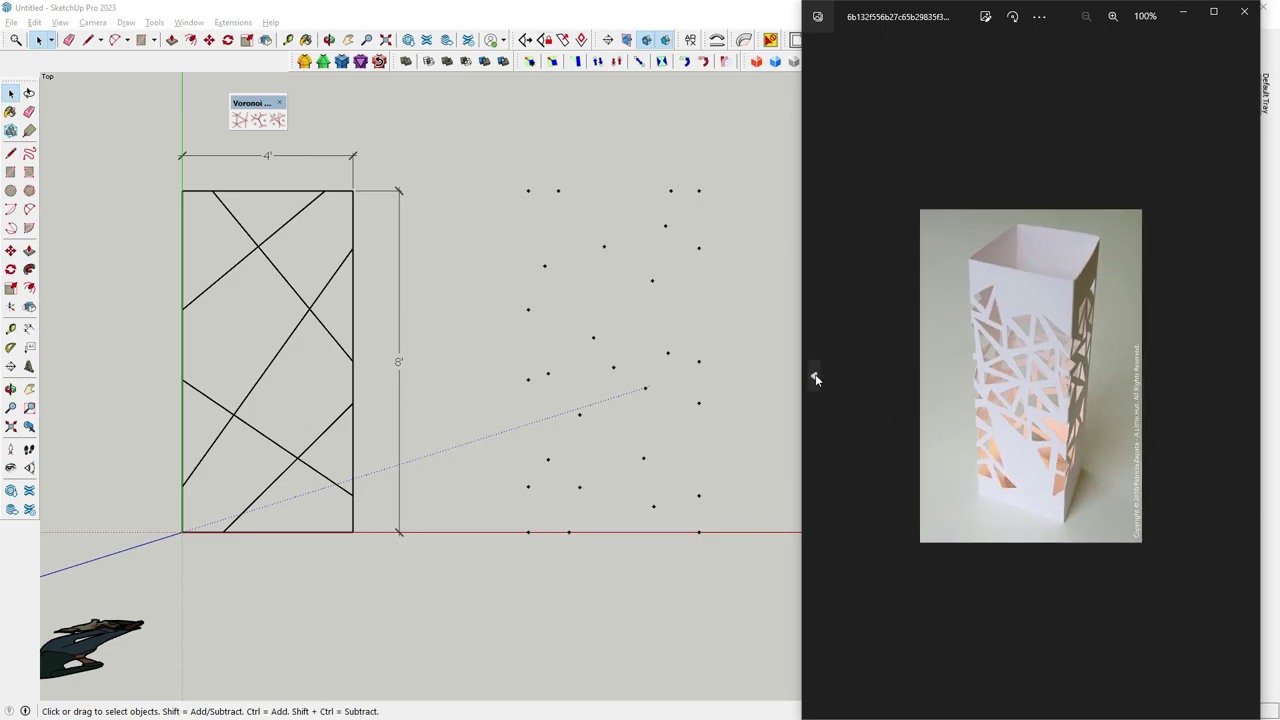
Go back through the earlier reference images, then close Photos to return to the SketchUp model
left_click(815, 378)
left_click(815, 378)
left_click(815, 378)
left_click(815, 378)
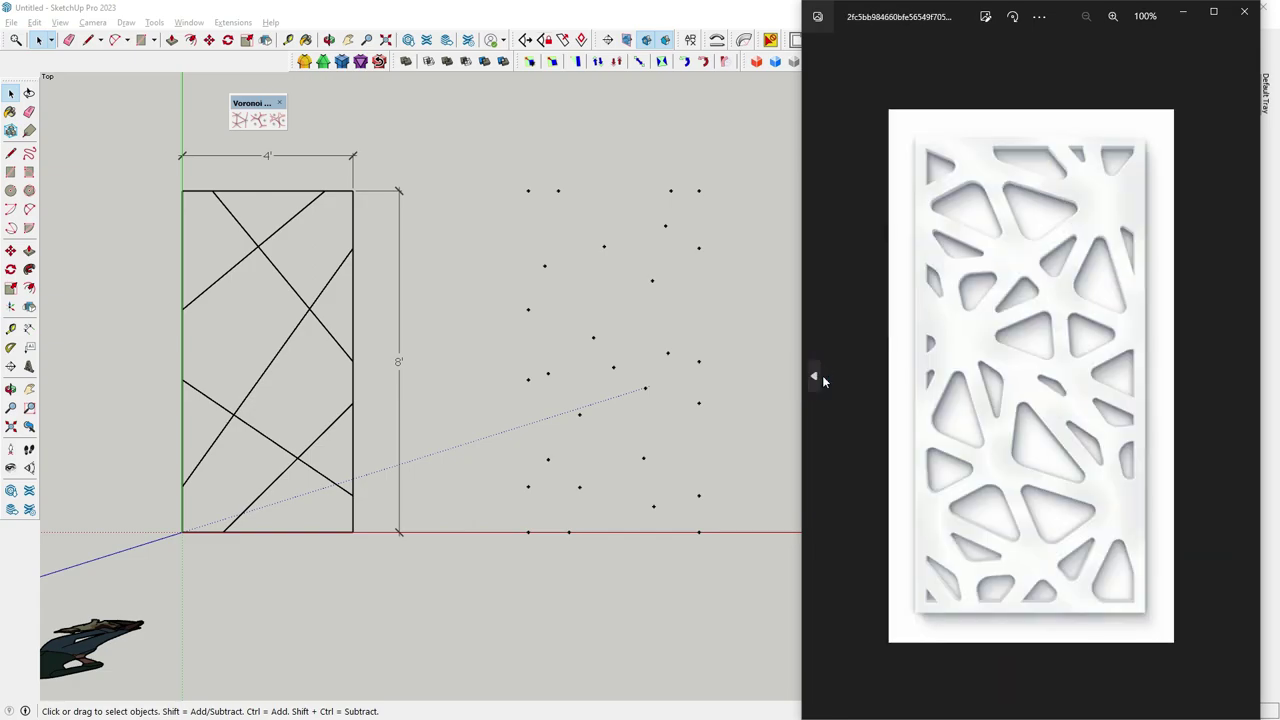
left_click(769, 404)
scroll(307, 372, "up", 2)
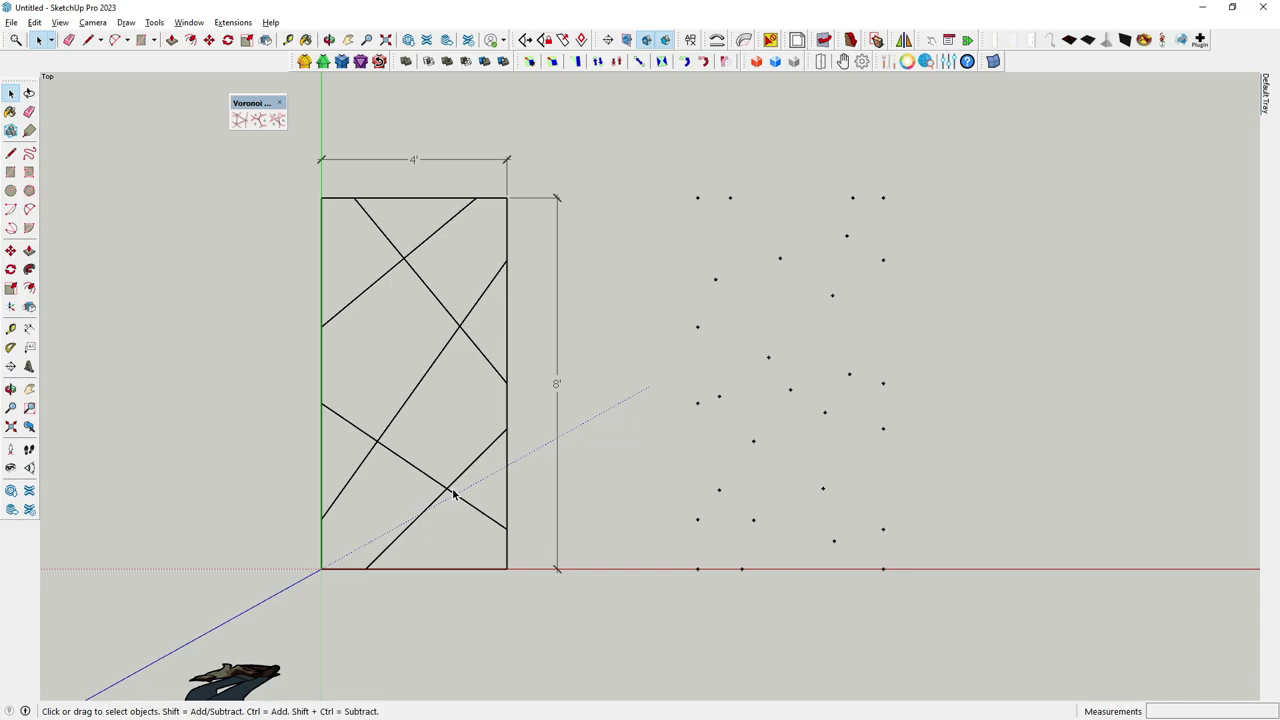
left_click(445, 312)
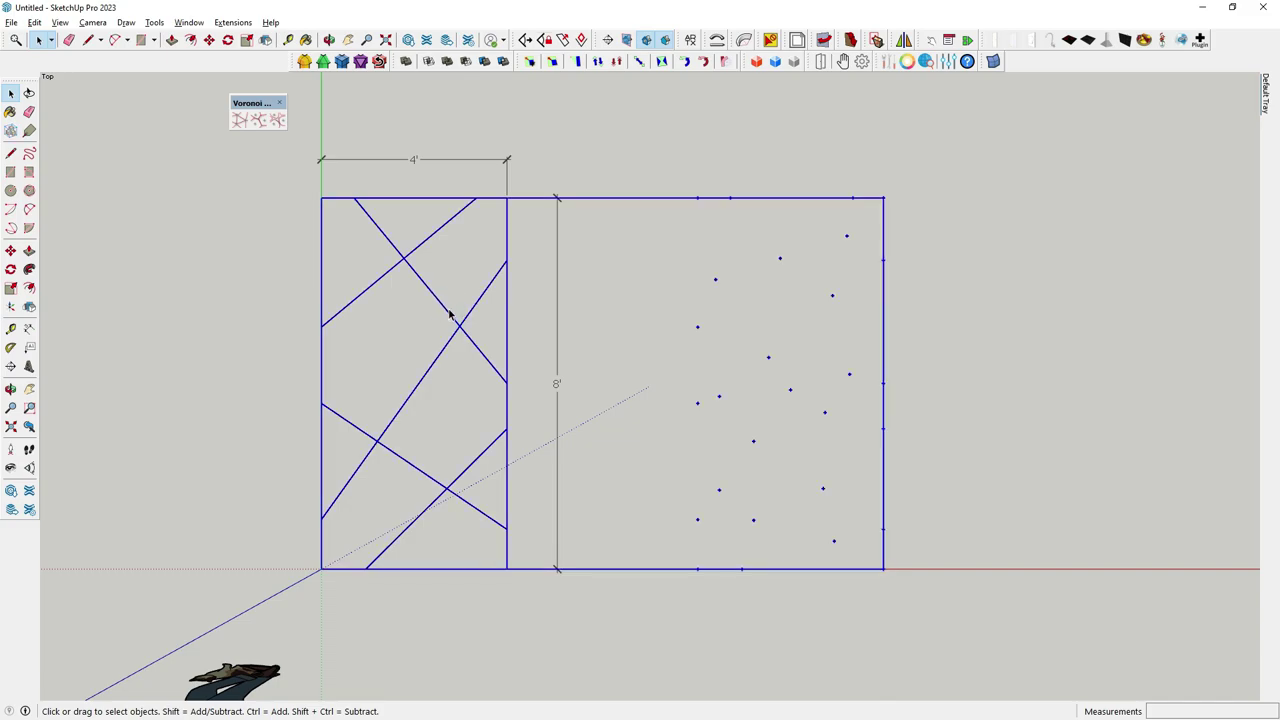
scroll(446, 312, "down", 1)
left_click(578, 333)
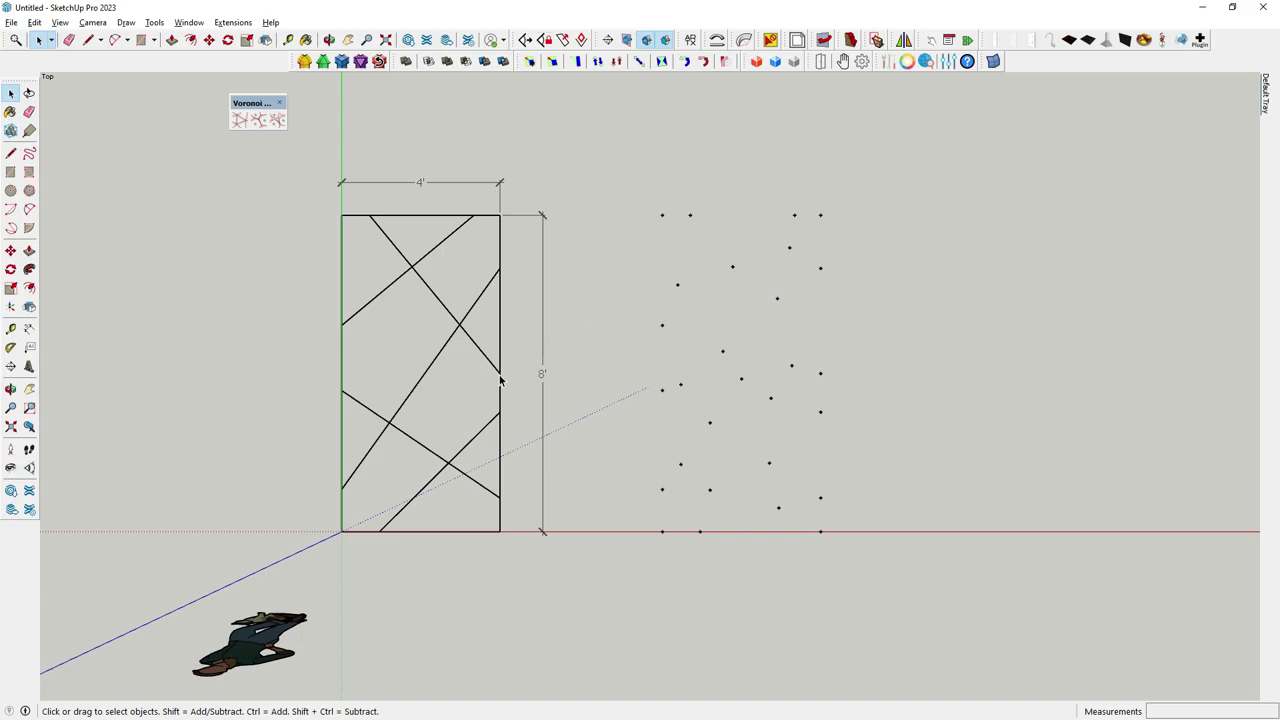
scroll(690, 222, "up", 1)
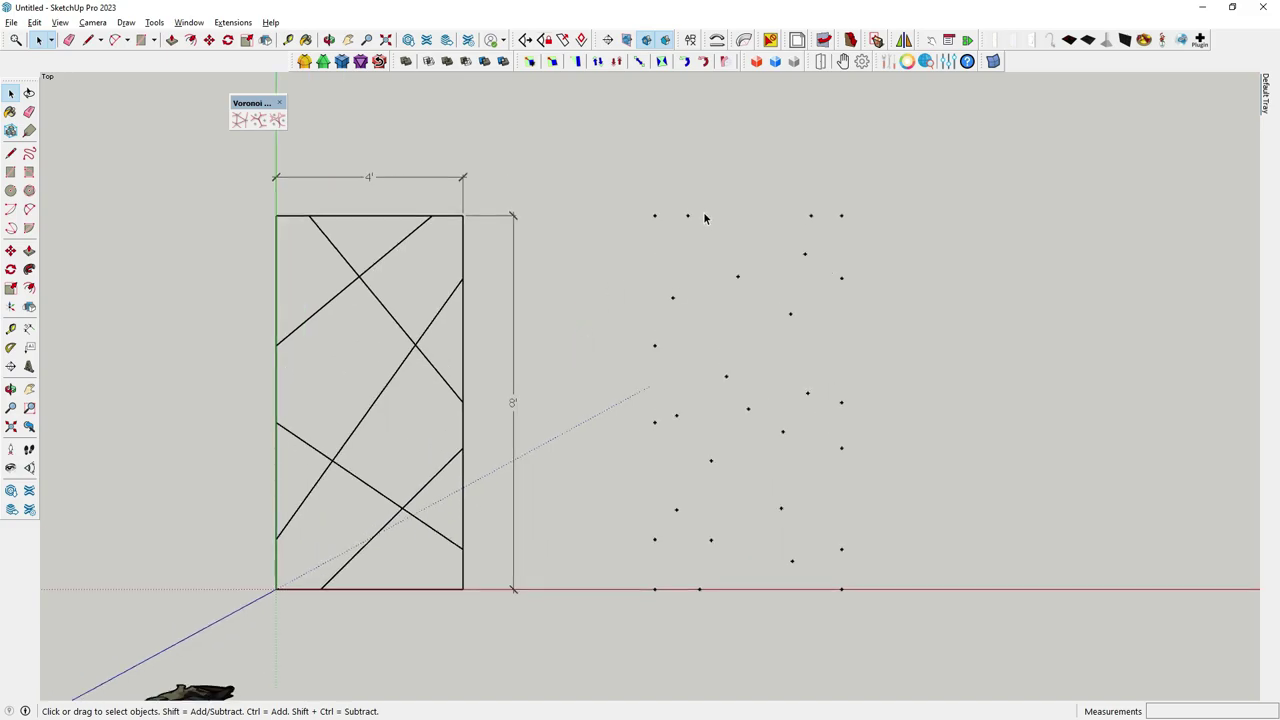
scroll(757, 342, "up", 1)
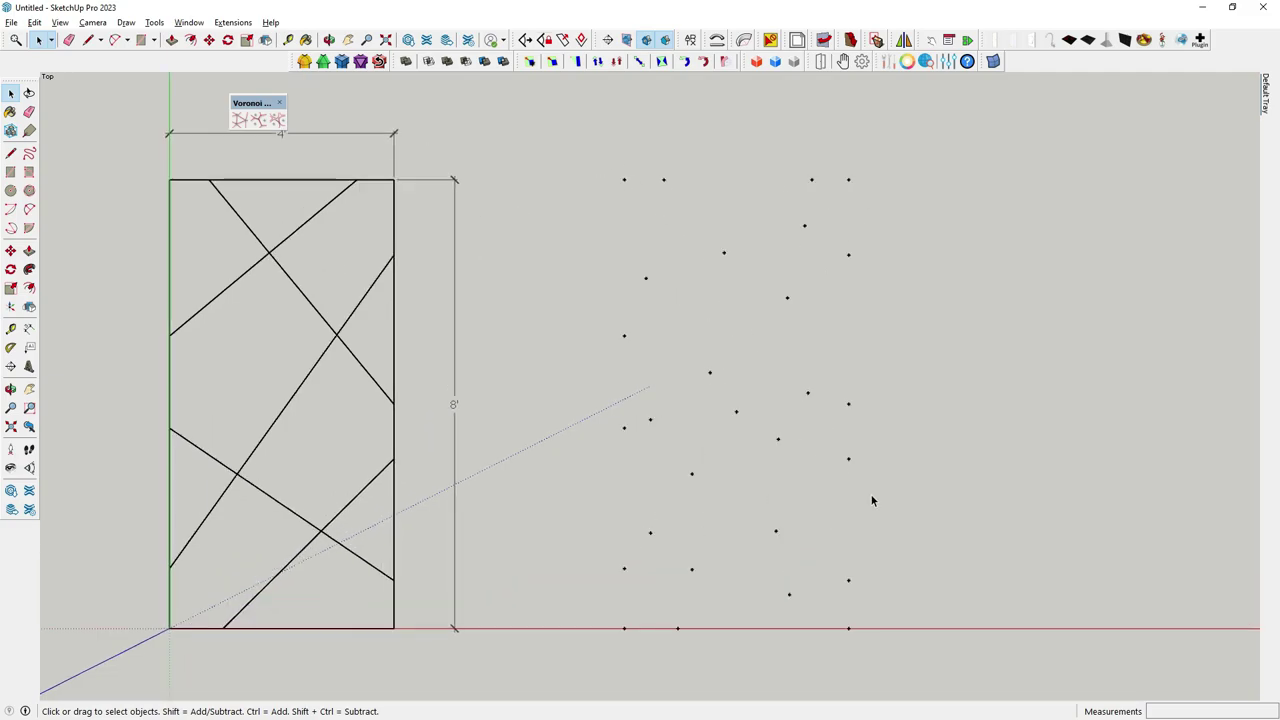
scroll(665, 495, "down", 1)
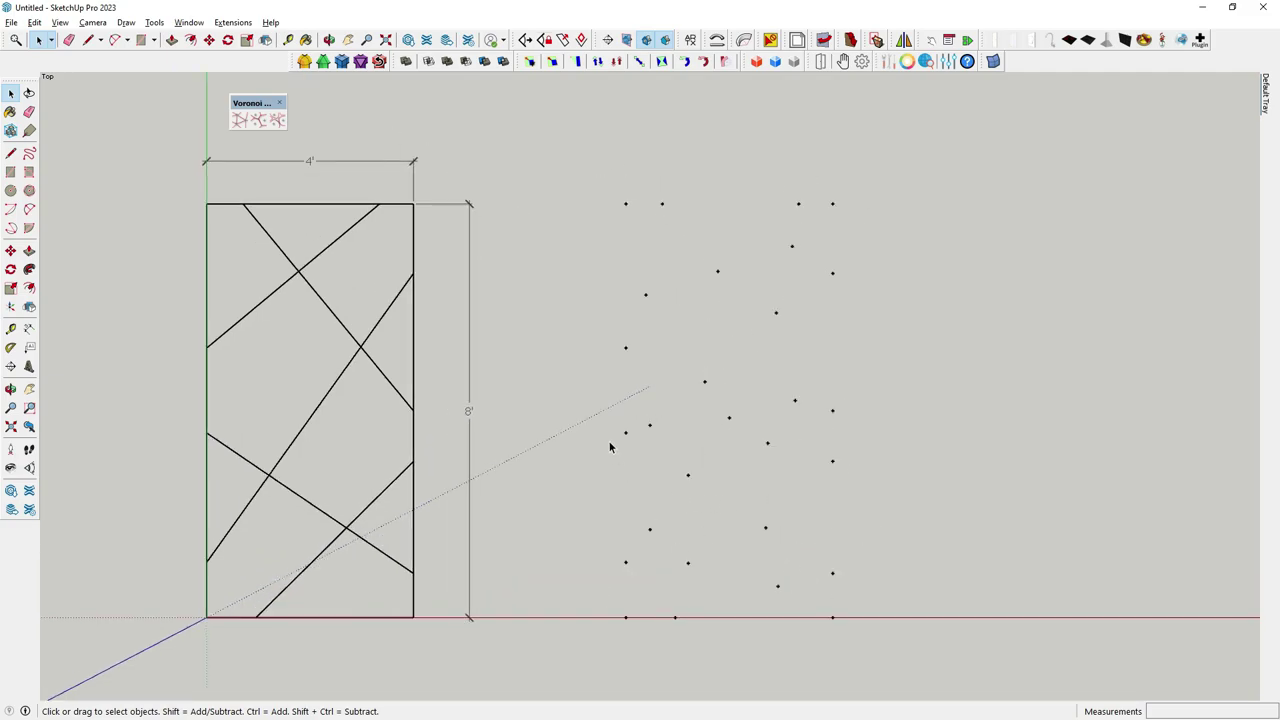
scroll(555, 433, "down", 1)
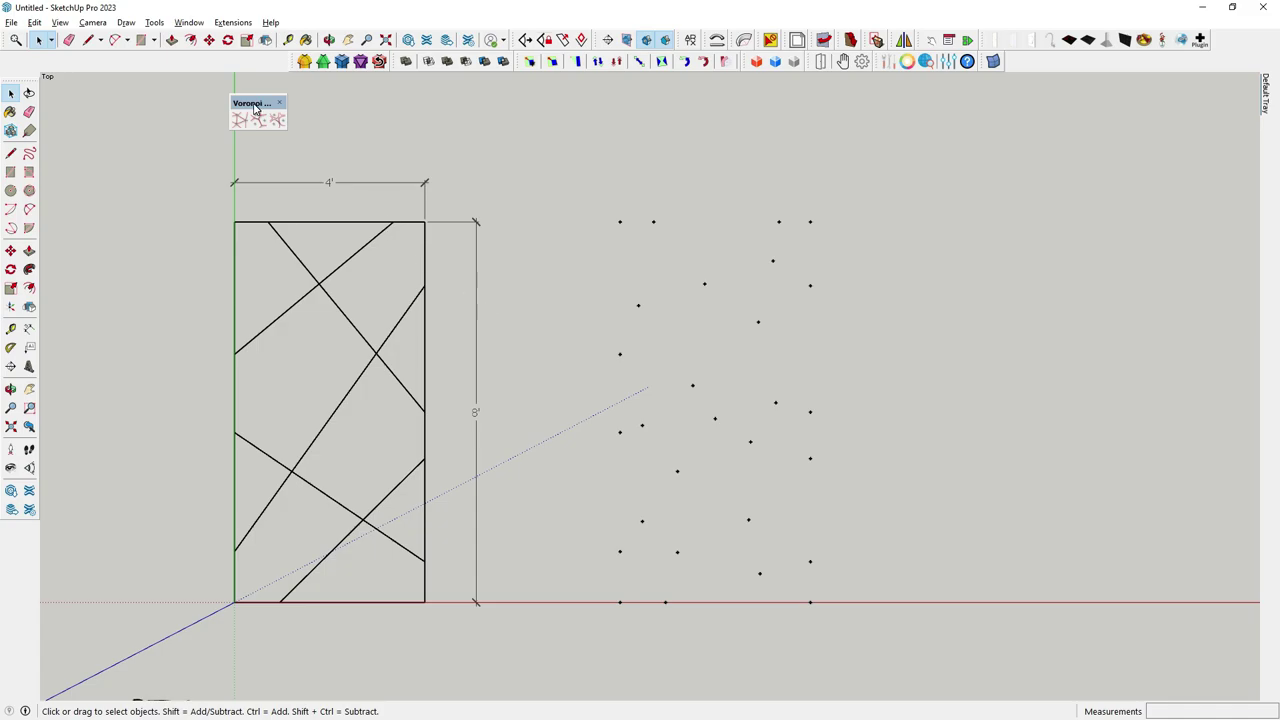
right_click(258, 64)
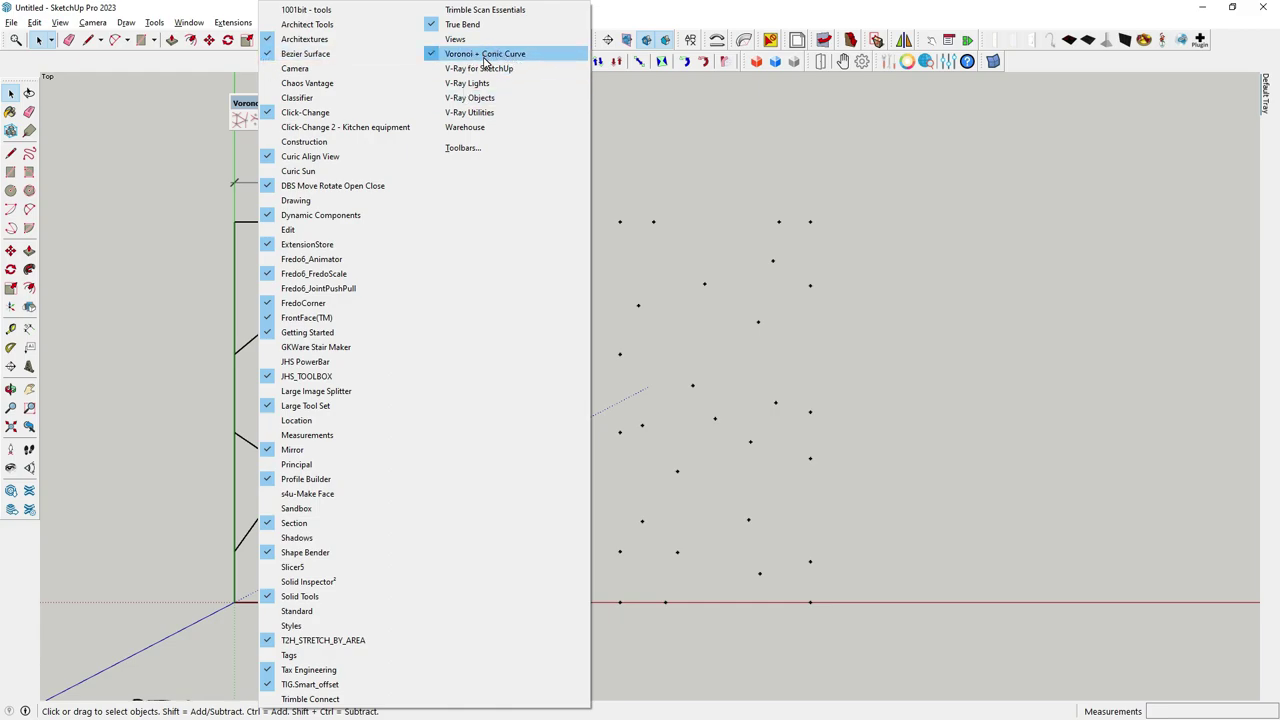
left_click(627, 122)
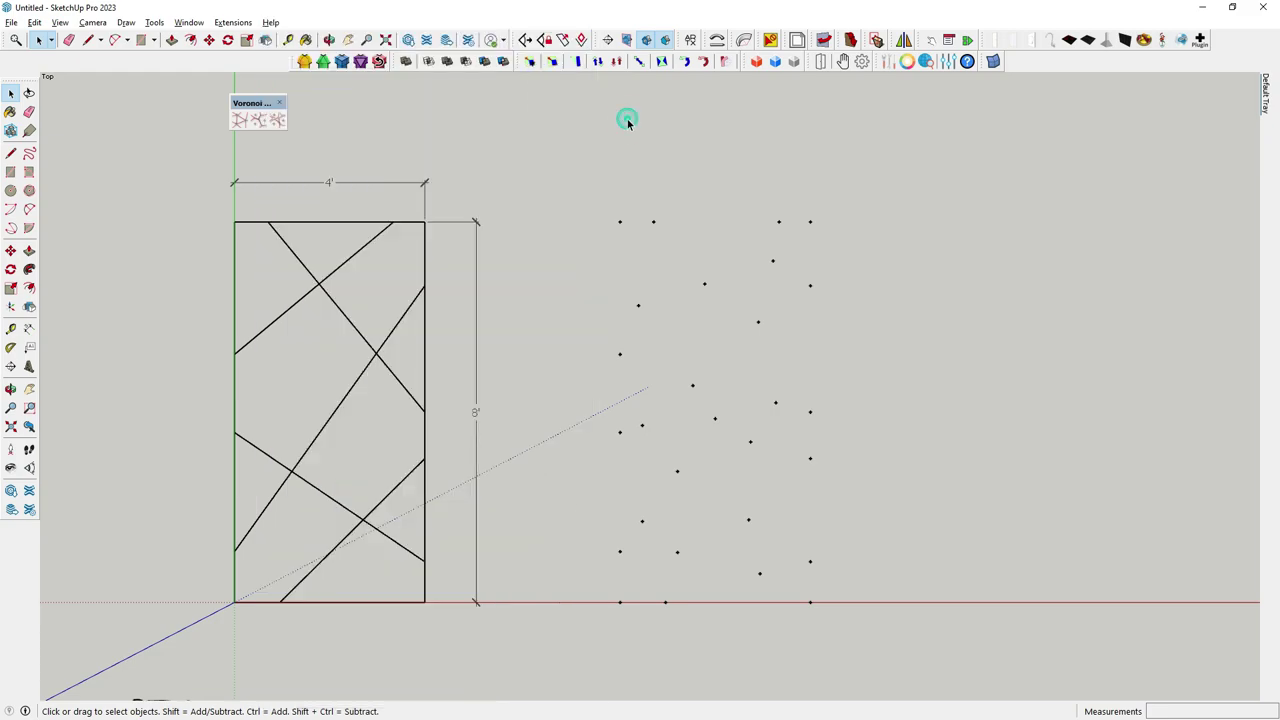
left_click(591, 194)
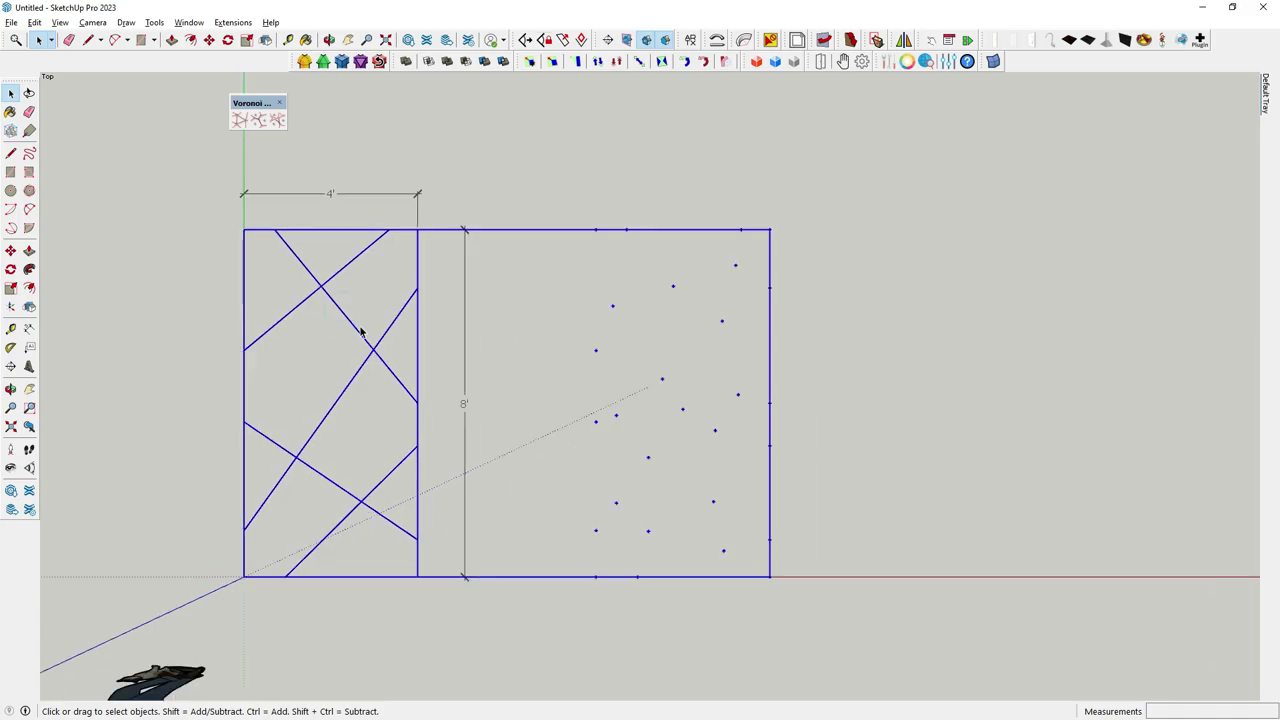
Copy the line-divided panel and its dots to the right of the original with Move
left_click(642, 322)
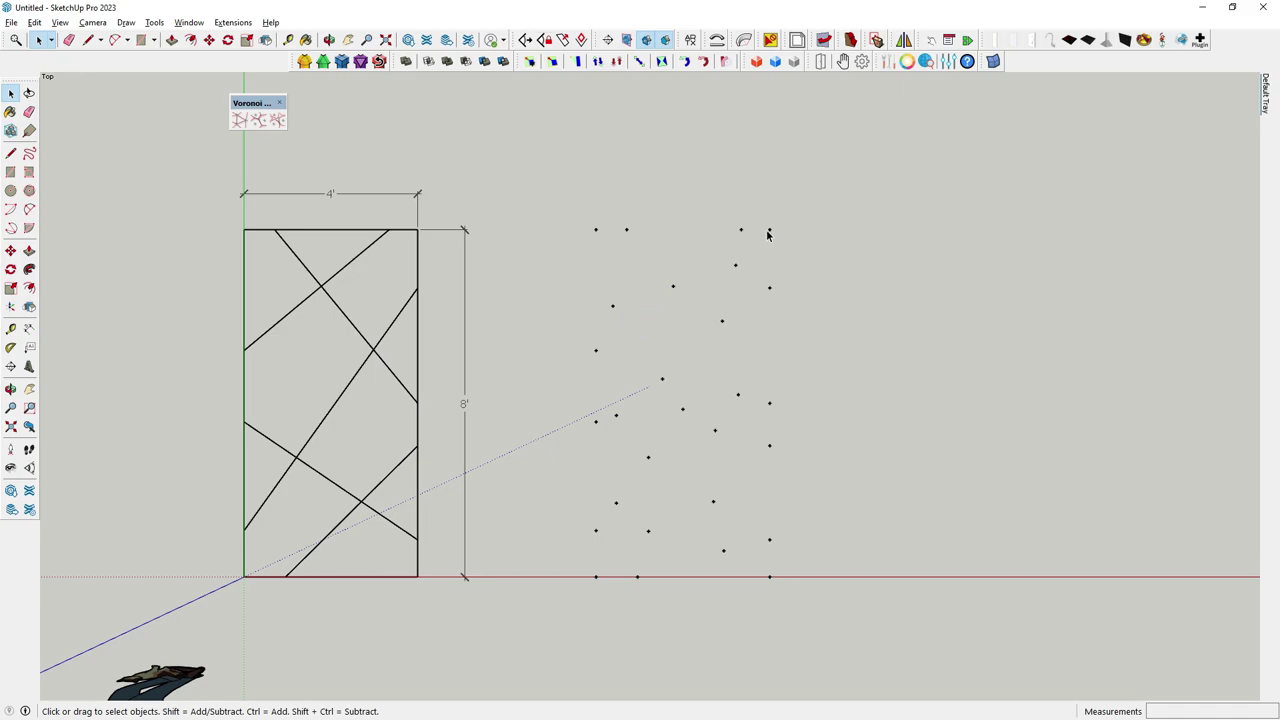
left_click_drag(570, 210, 831, 606)
triple_click(428, 426)
key("m")
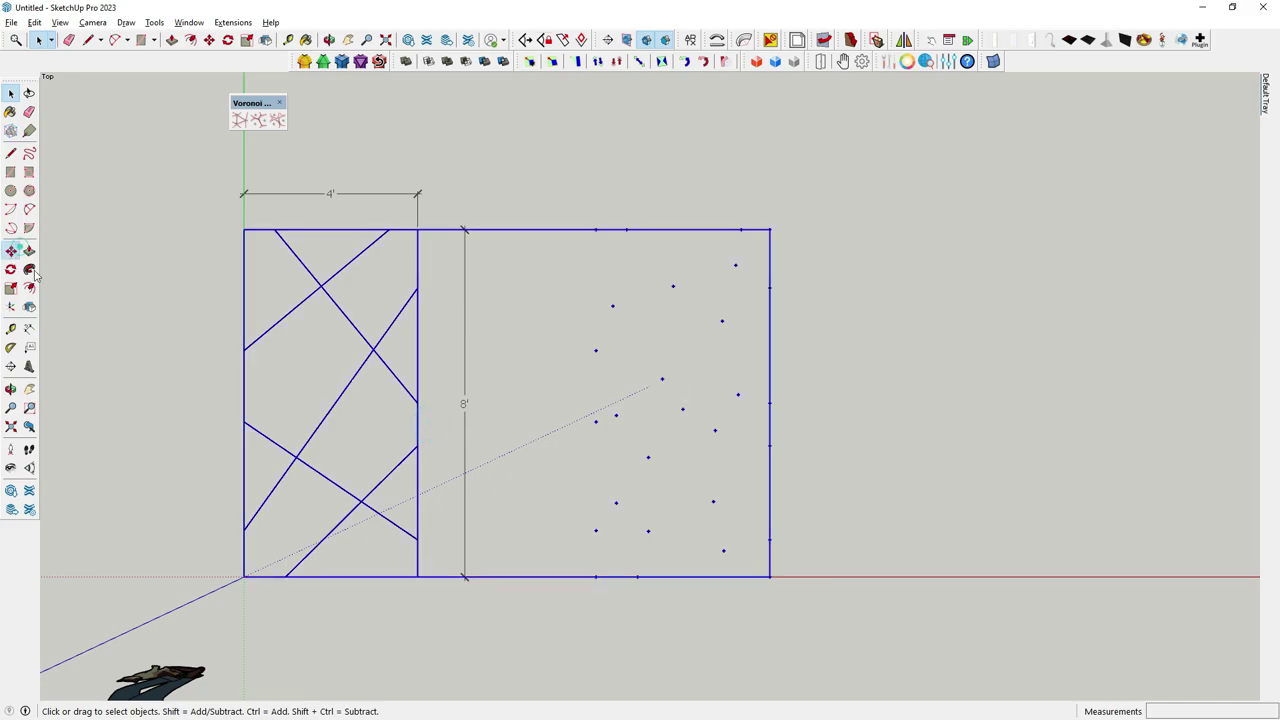
left_click(349, 352)
scroll(200, 438, "down", 2)
left_click(803, 374)
Move the Voronoi toolbar clear of the panels and orbit the view slightly
left_click(10, 92)
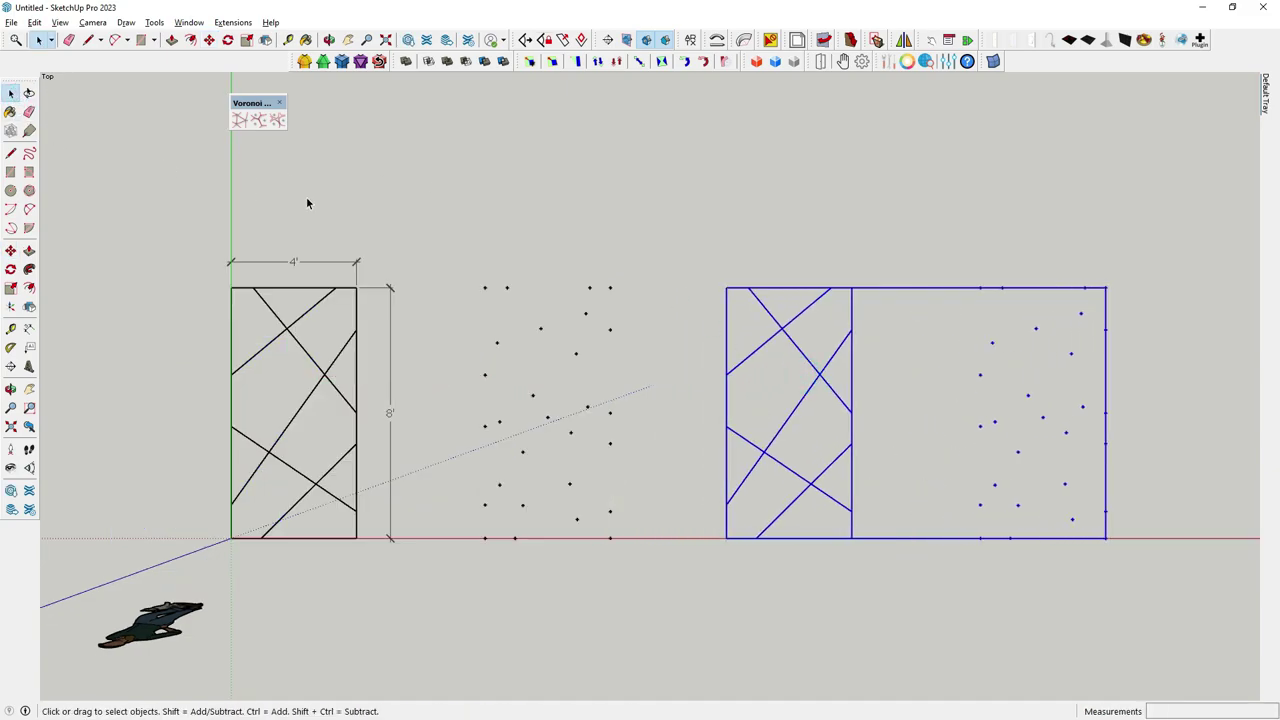
left_click(306, 198)
scroll(542, 286, "down", 2)
left_click(798, 332)
scroll(753, 333, "up", 1)
left_click(269, 170)
left_click_drag(245, 104, 675, 132)
left_click(745, 210)
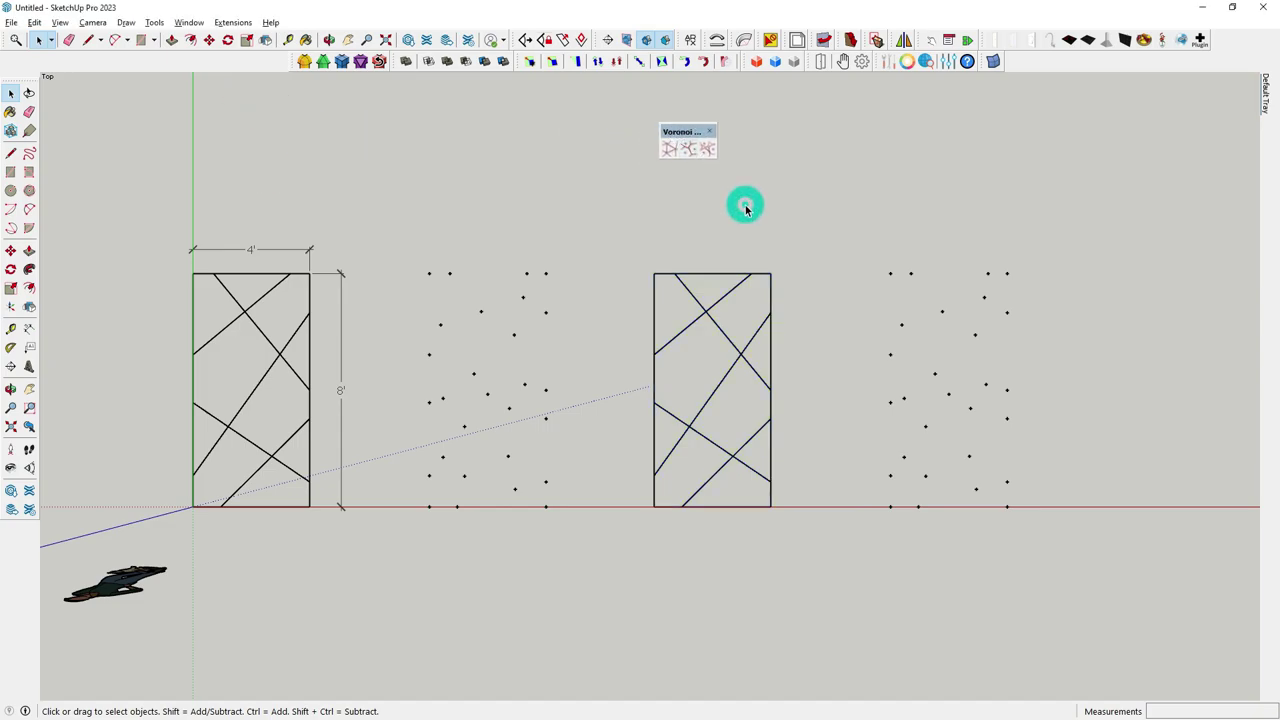
middle_click_drag(608, 208, 663, 322)
scroll(761, 373, "up", 1)
Draw a 4' × 8' rectangle from the copied panel's top-left to bottom-right corner
scroll(789, 351, "up", 1)
scroll(720, 243, "up", 1)
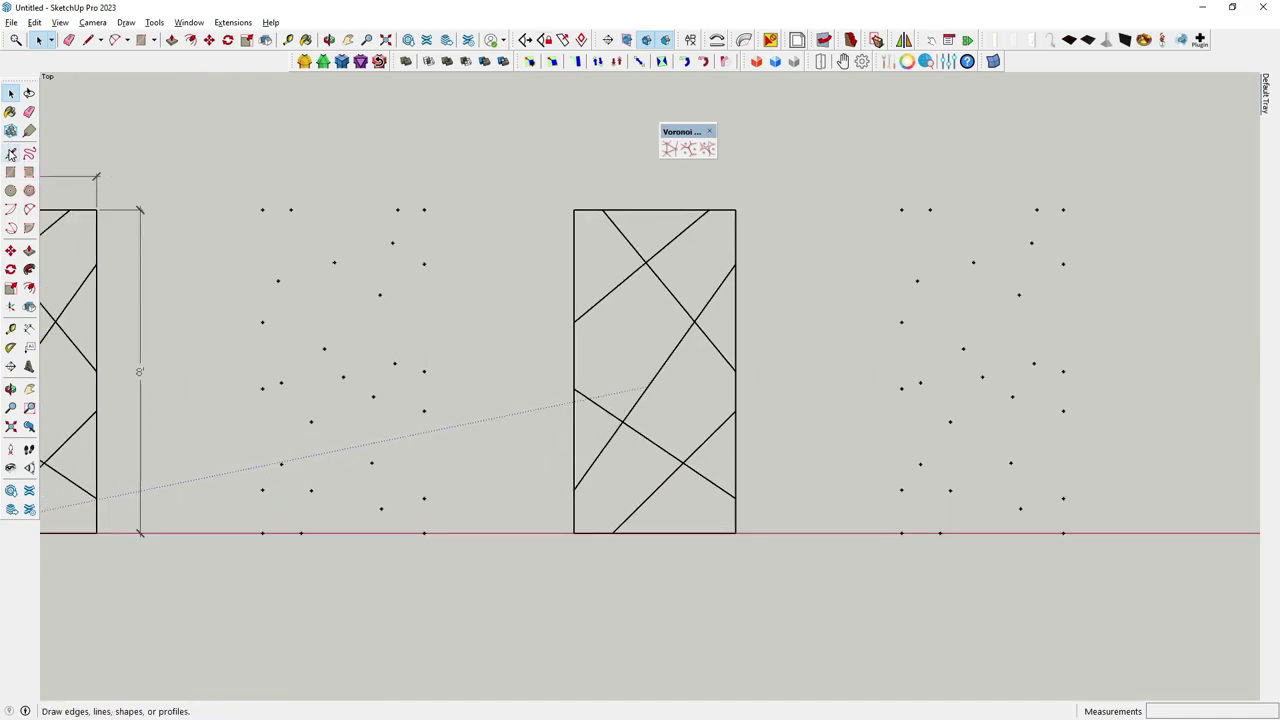
left_click(11, 153)
left_click(10, 172)
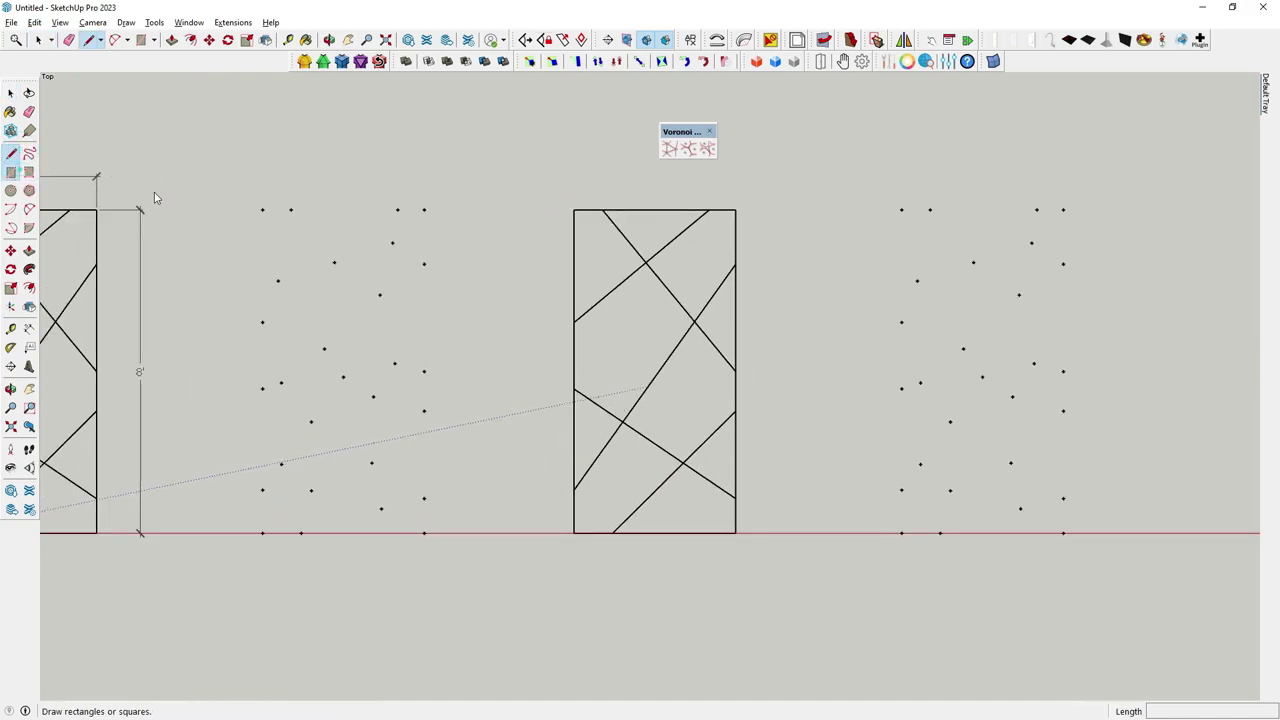
left_click(574, 210)
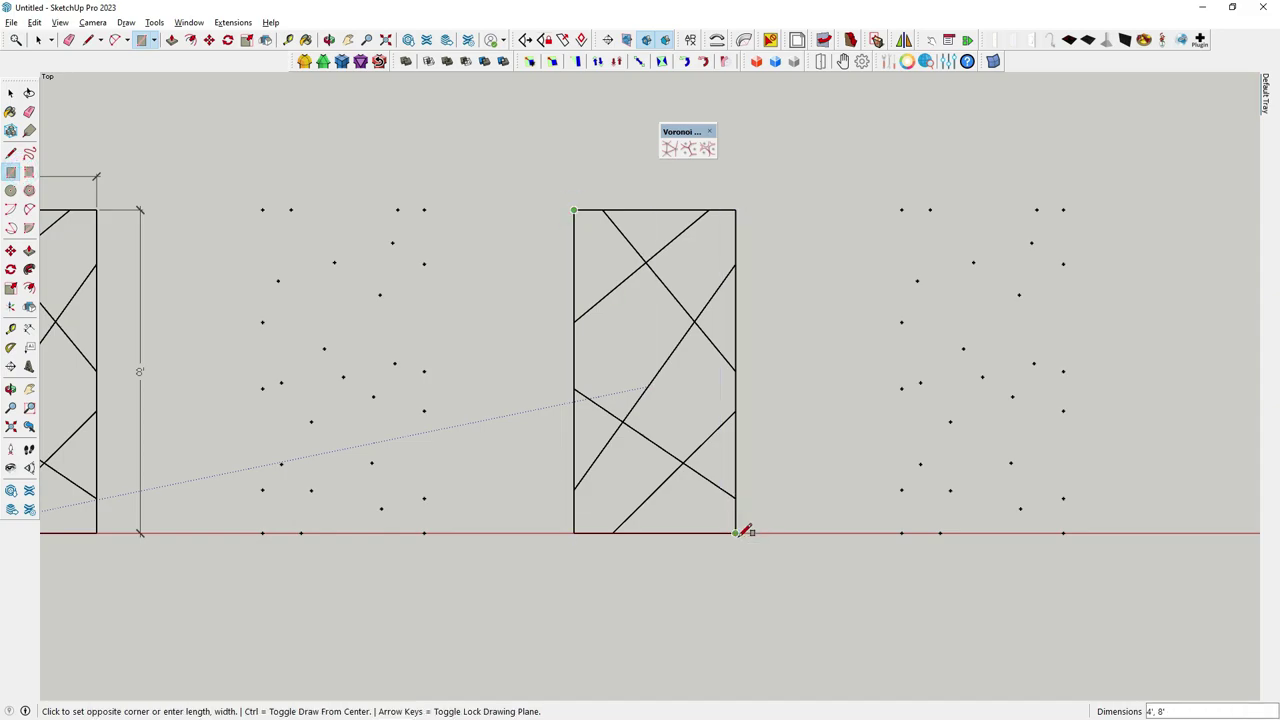
left_click(736, 532)
key("space")
Select the right-hand dot field, then deselect it
scroll(446, 206, "down", 1)
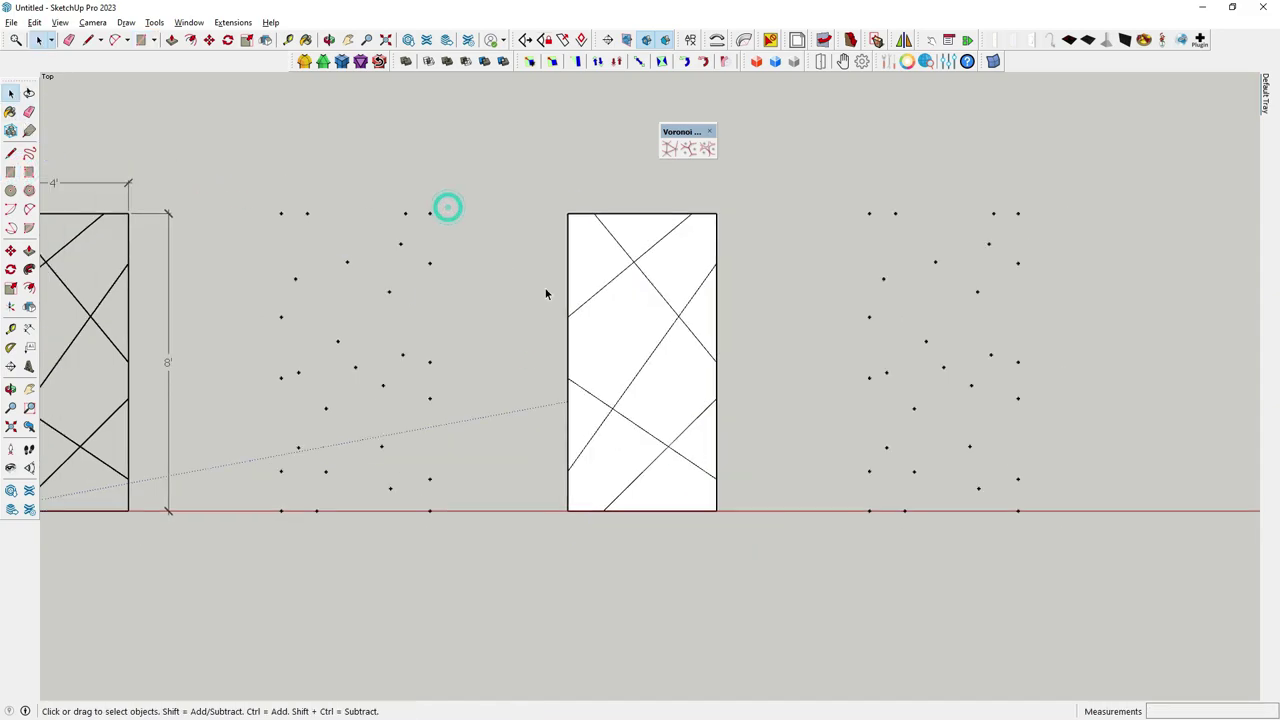
middle_click_drag(446, 206, 347, 205, "shift")
mouse_move(753, 177)
left_mouse_down()
mouse_move(1035, 596)
mouse_move(988, 554)
left_mouse_up()
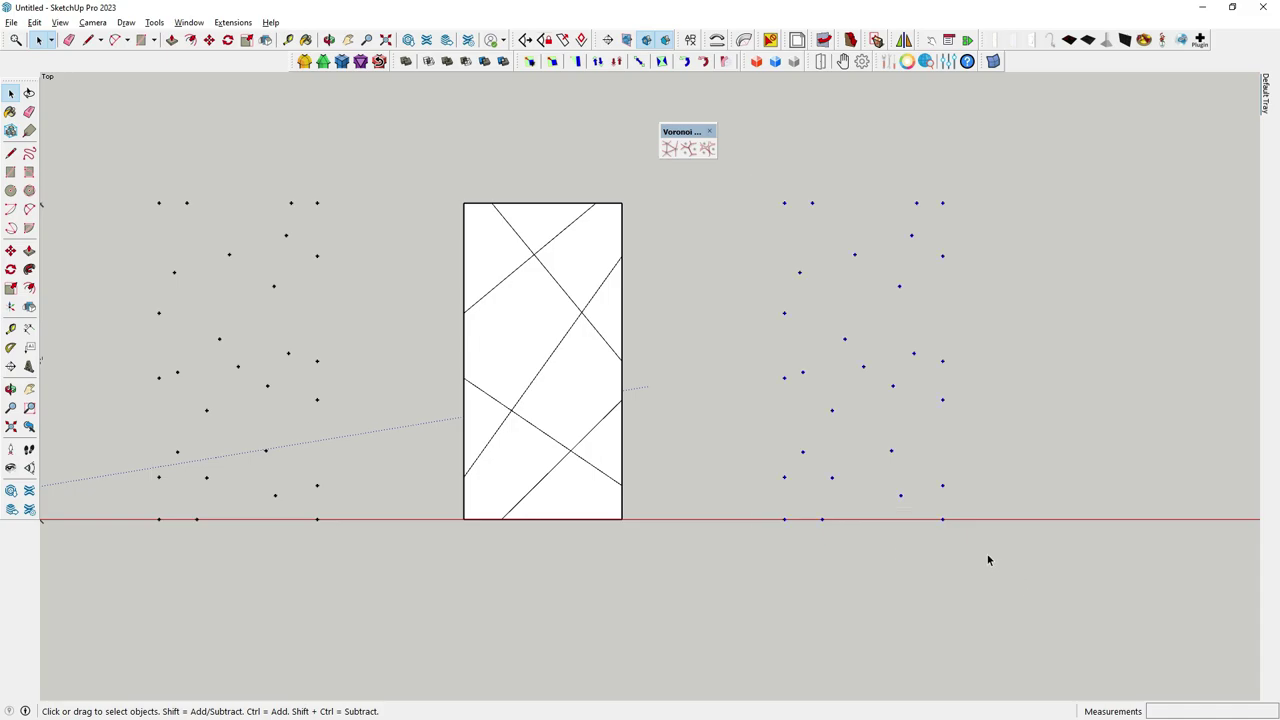
left_click(987, 555)
scroll(512, 300, "up", 1)
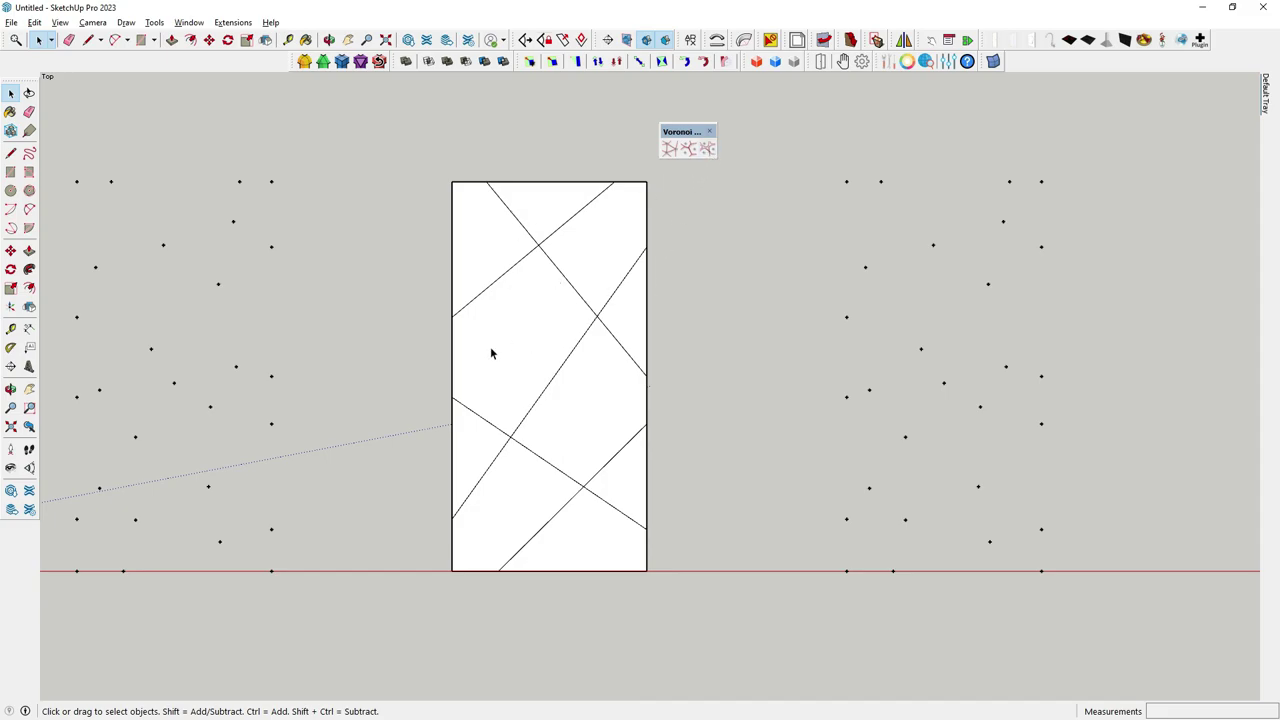
Add a Conic Curve In Face rounded outline to each of the panel's faces
left_click(707, 148)
scroll(548, 218, "up", 2)
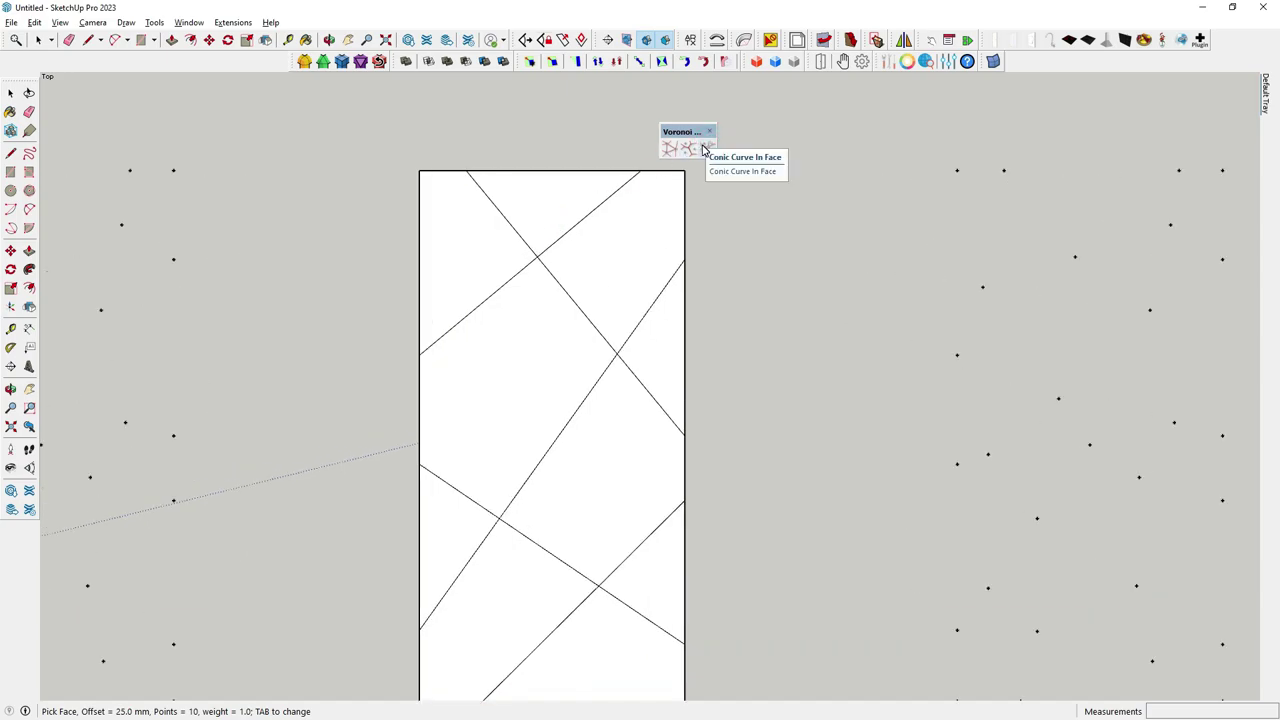
left_click(531, 210)
left_click(468, 270)
left_click(490, 342)
left_click(605, 270)
left_click(636, 459)
left_click(440, 529)
left_click(488, 607)
scroll(583, 387, "down", 2)
left_click(655, 365)
left_click(582, 590)
scroll(637, 569, "down", 1)
scroll(632, 545, "up", 2)
left_click(620, 445)
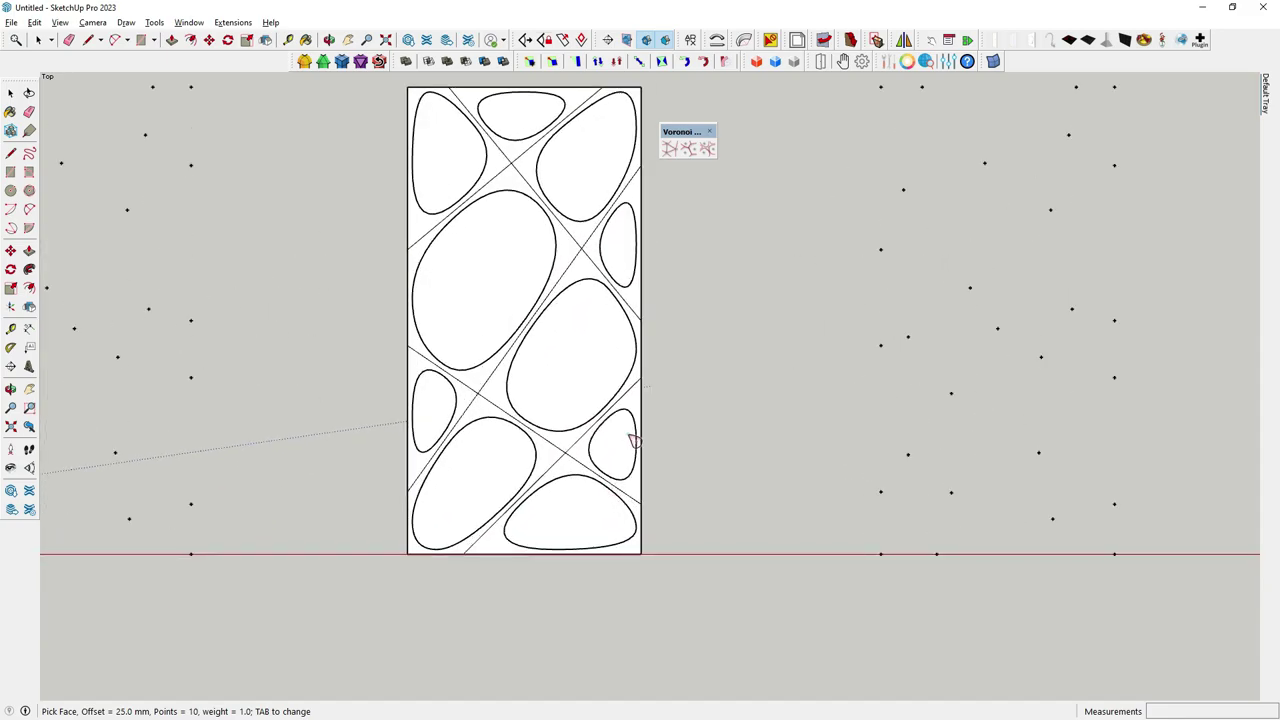
Select the whole curved-cell panel and copy it above the original
left_click(11, 92)
scroll(492, 338, "up", 1)
scroll(492, 338, "down", 2)
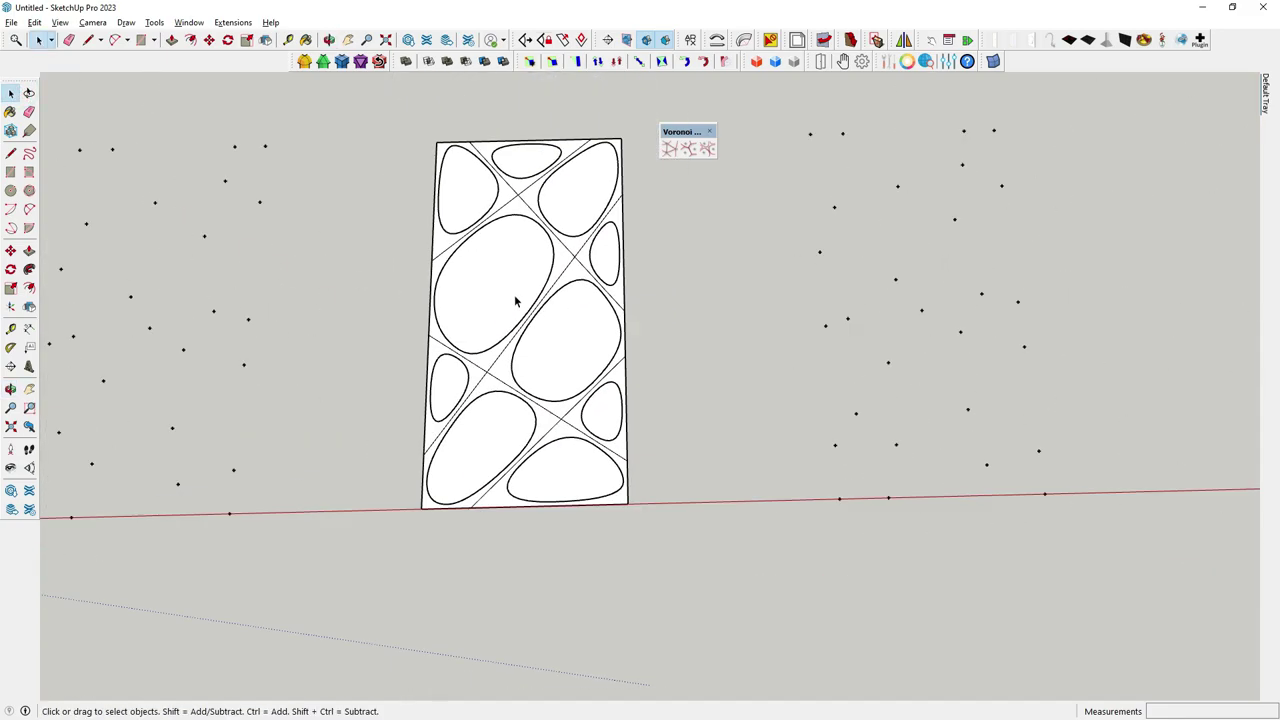
scroll(514, 300, "down", 2)
left_click_drag(410, 147, 609, 477)
key("m")
left_click(10, 94)
left_click(171, 108)
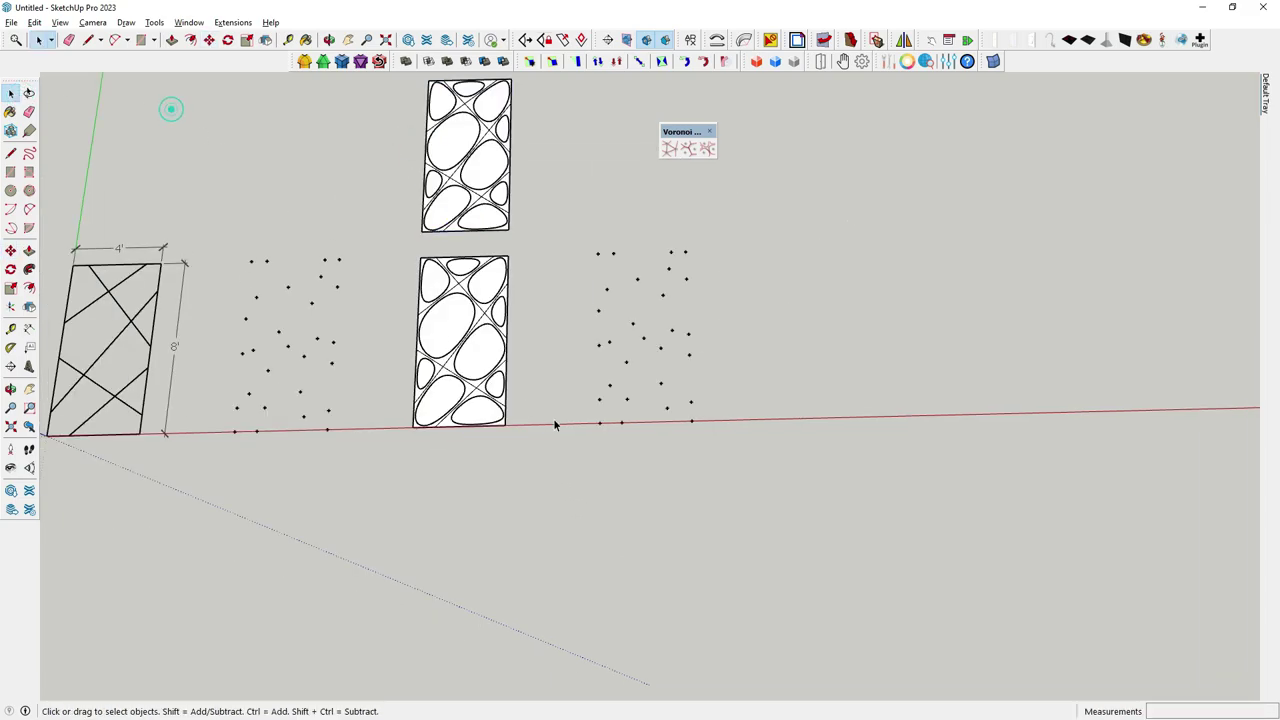
Select the ten rounded cell outlines on the upper panel and explode them into plain edges
scroll(489, 263, "up", 1)
scroll(489, 263, "up", 3)
left_click(487, 259)
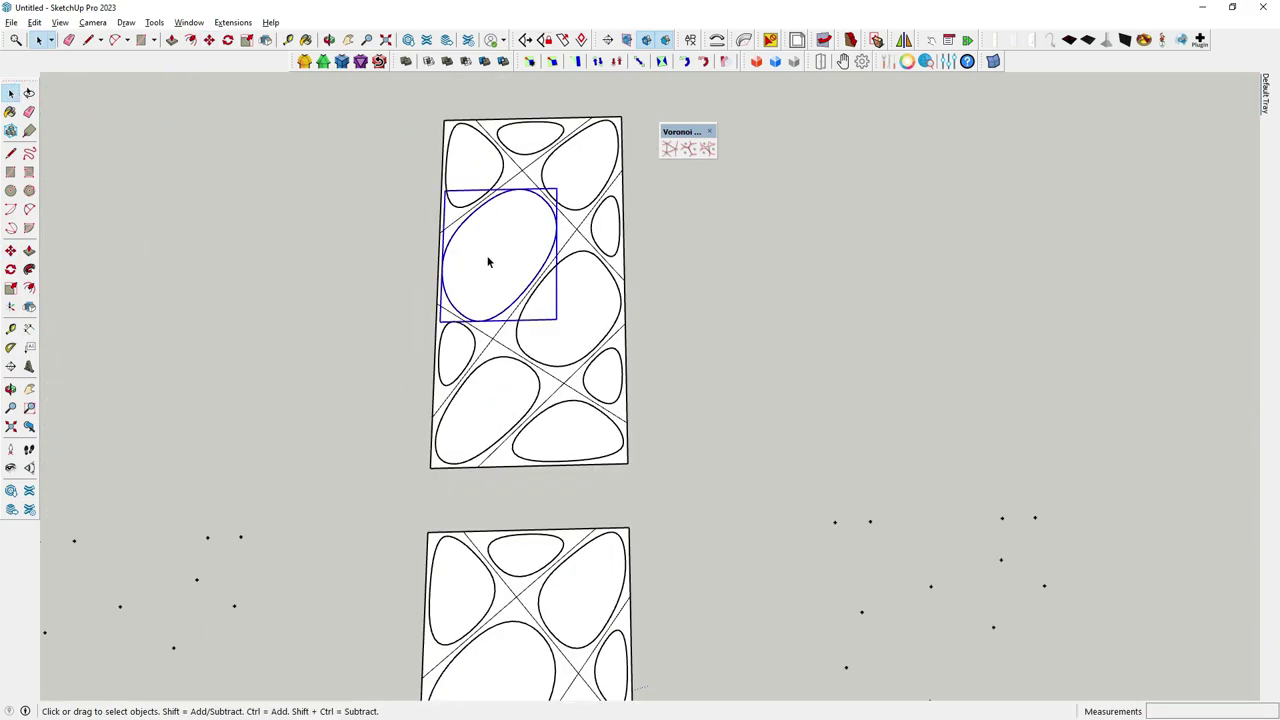
left_click(474, 172, "ctrl")
left_click(449, 352, "ctrl")
left_click(480, 403, "ctrl")
left_click(566, 432, "ctrl")
left_click(561, 316, "ctrl")
left_click(605, 381, "ctrl")
left_click(599, 208, "ctrl")
left_click(600, 184, "ctrl")
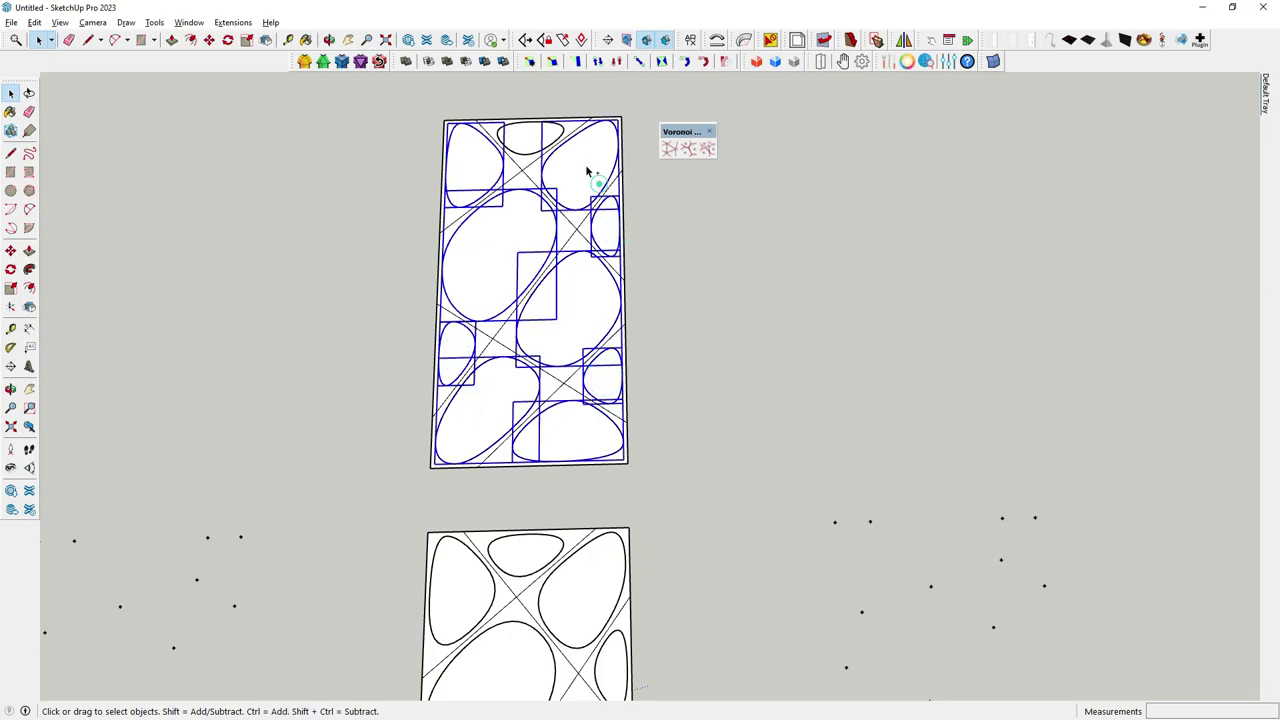
left_click(540, 144, "ctrl")
right_click(535, 141)
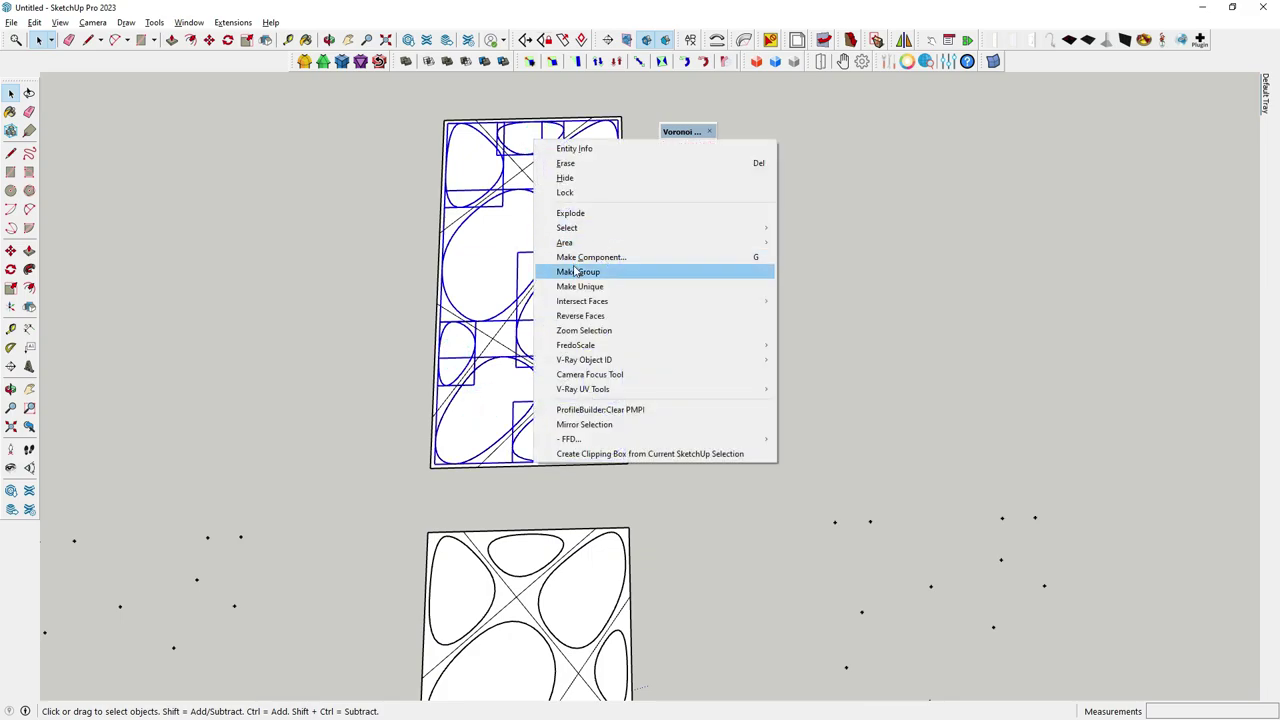
mouse_move(582, 301)
left_click(580, 214)
Delete every cell face inside the outlines to open pebble-shaped holes
left_click(763, 275)
left_click(555, 312)
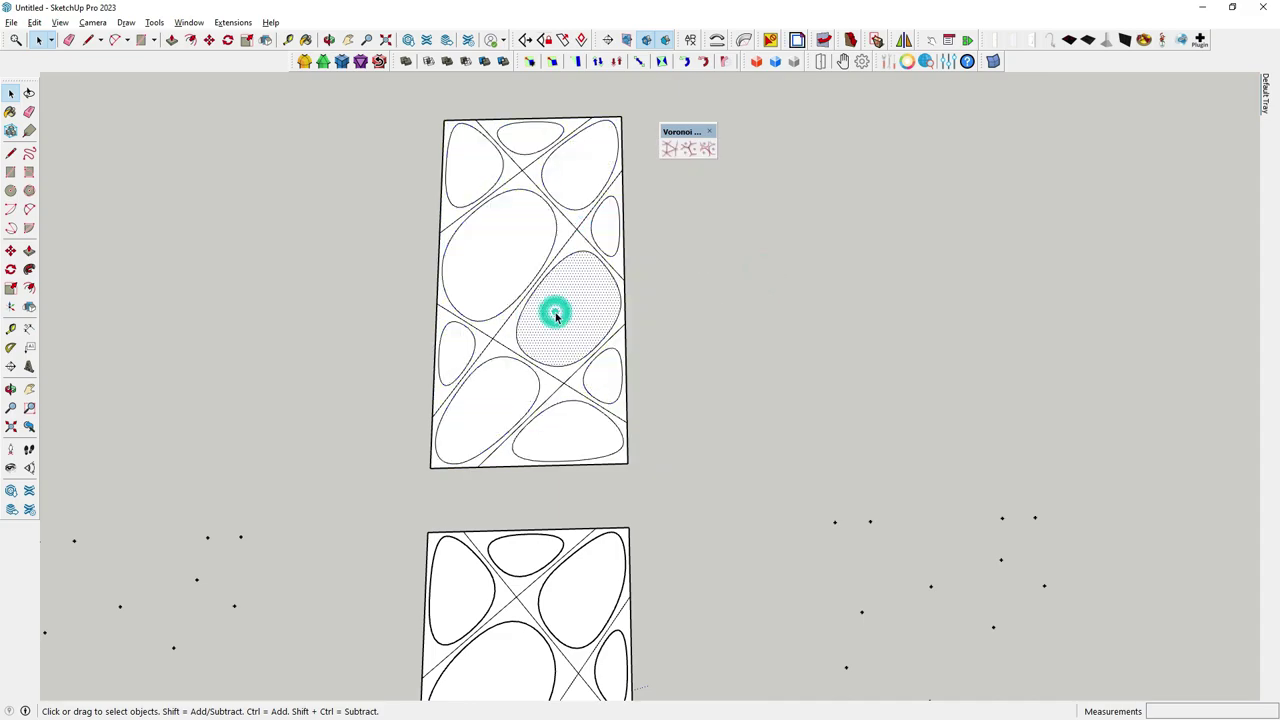
scroll(557, 317, "down", 1)
scroll(557, 317, "up", 2)
left_click(560, 317)
left_click(500, 249)
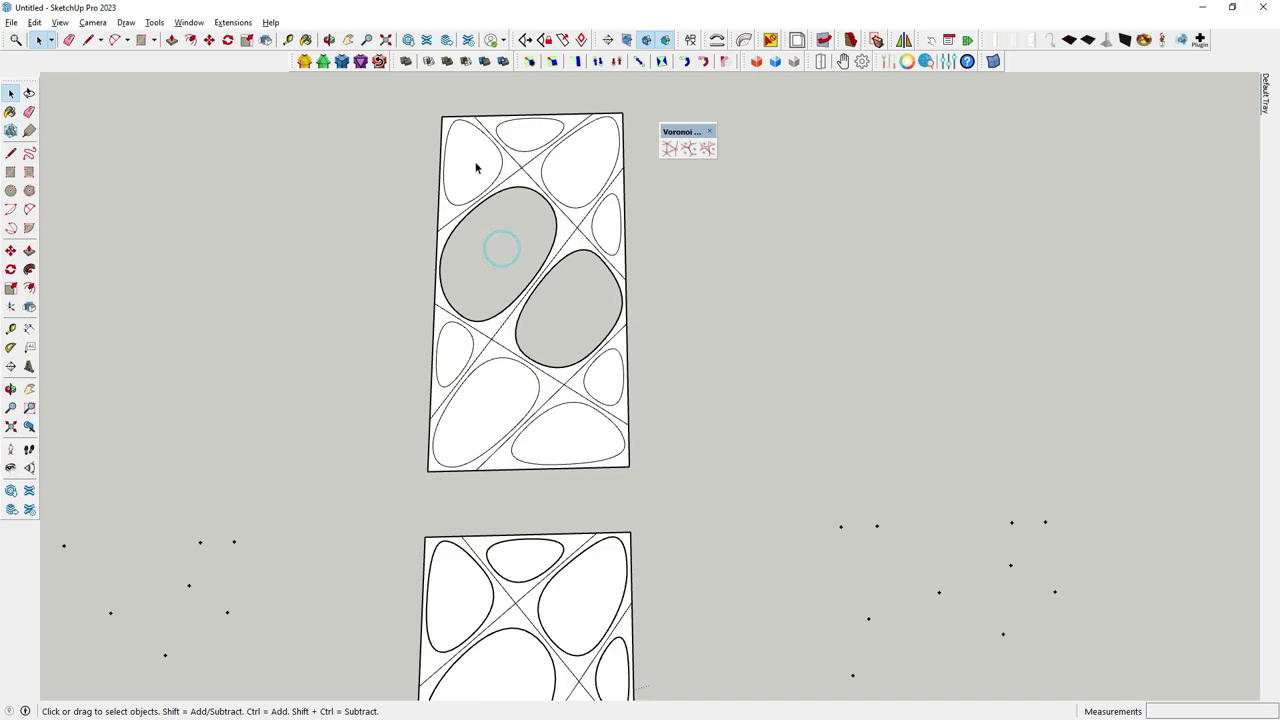
left_click(474, 162)
left_click(535, 138)
left_click(587, 162)
left_click(606, 222)
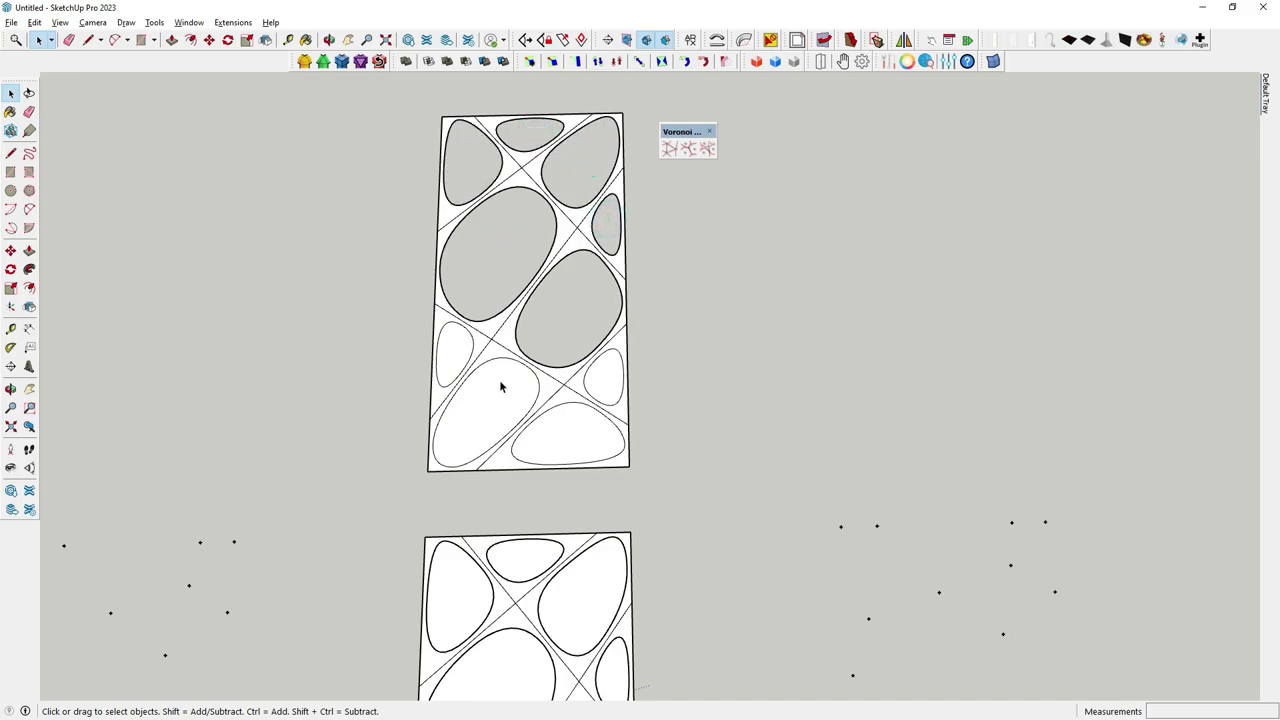
left_click(497, 387)
left_click(455, 360)
left_click(602, 383)
left_click(579, 430)
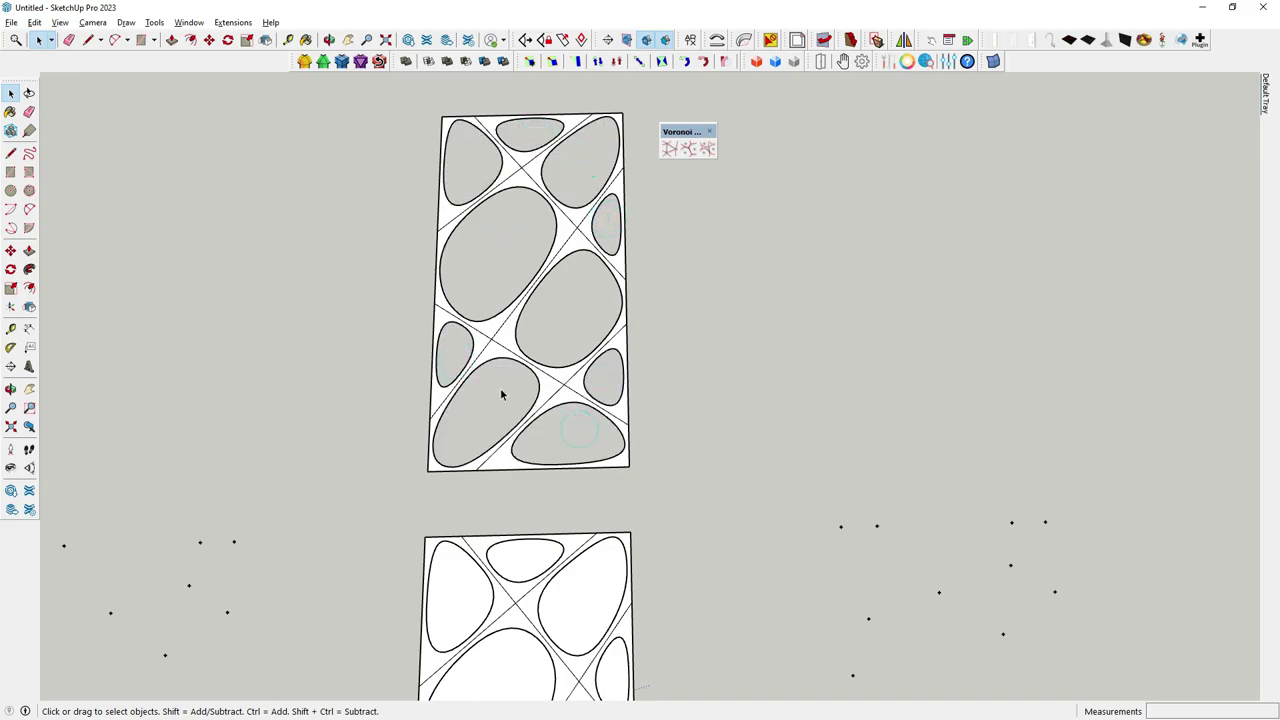
Erase the leftover diagonal lines crossing the panel's web
left_click(29, 112)
scroll(494, 334, "up", 2)
left_click(500, 354)
left_click(597, 411)
left_click(606, 420)
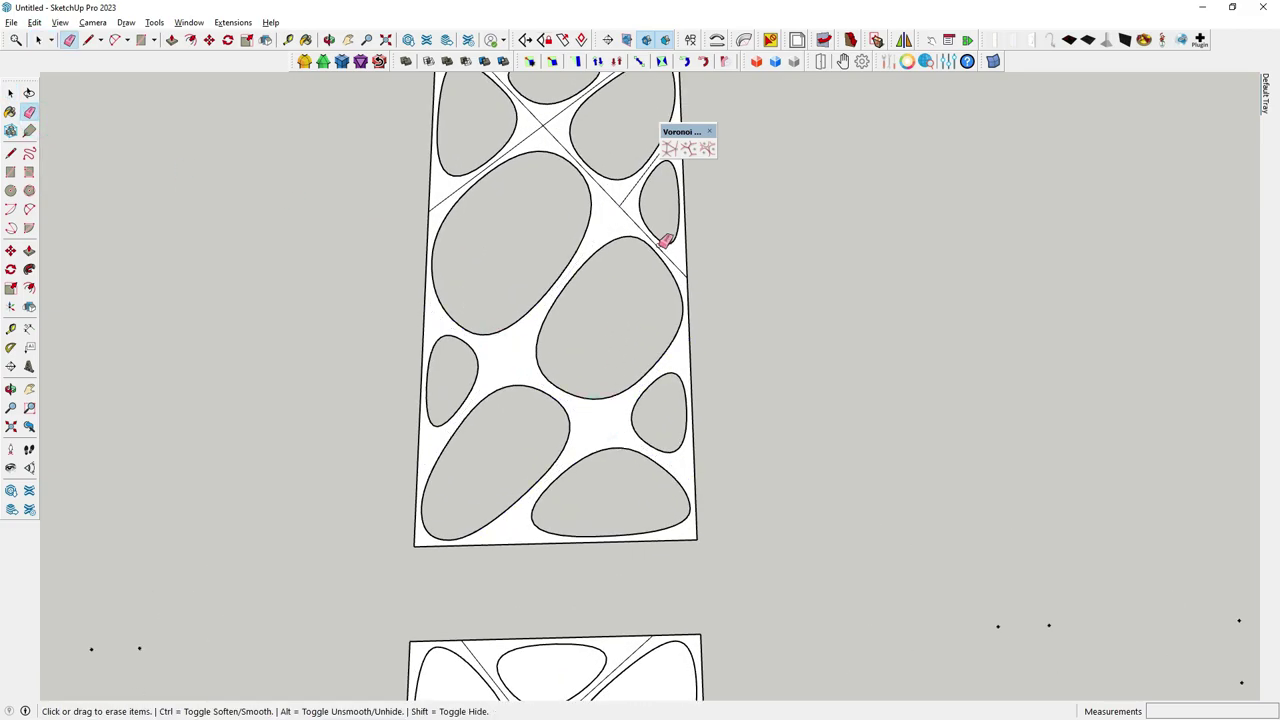
left_click(632, 211)
left_click(543, 124)
scroll(543, 271, "down", 2)
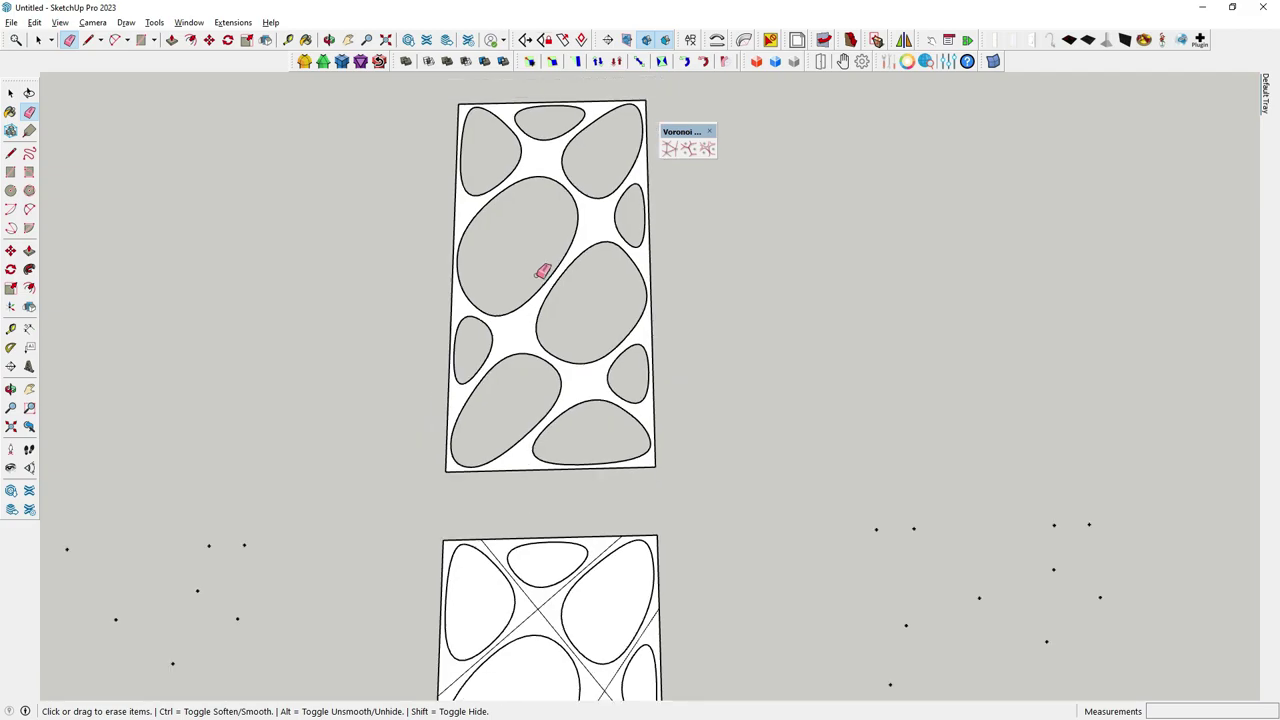
scroll(543, 271, "down", 1)
left_click(29, 250)
mouse_move(306, 391)
middle_mouse_down()
mouse_move(486, 409)
mouse_move(519, 338)
middle_mouse_up()
Push/Pull the upper panel 1 3/4" thick and make it a single group
left_click(519, 338)
left_click(519, 338)
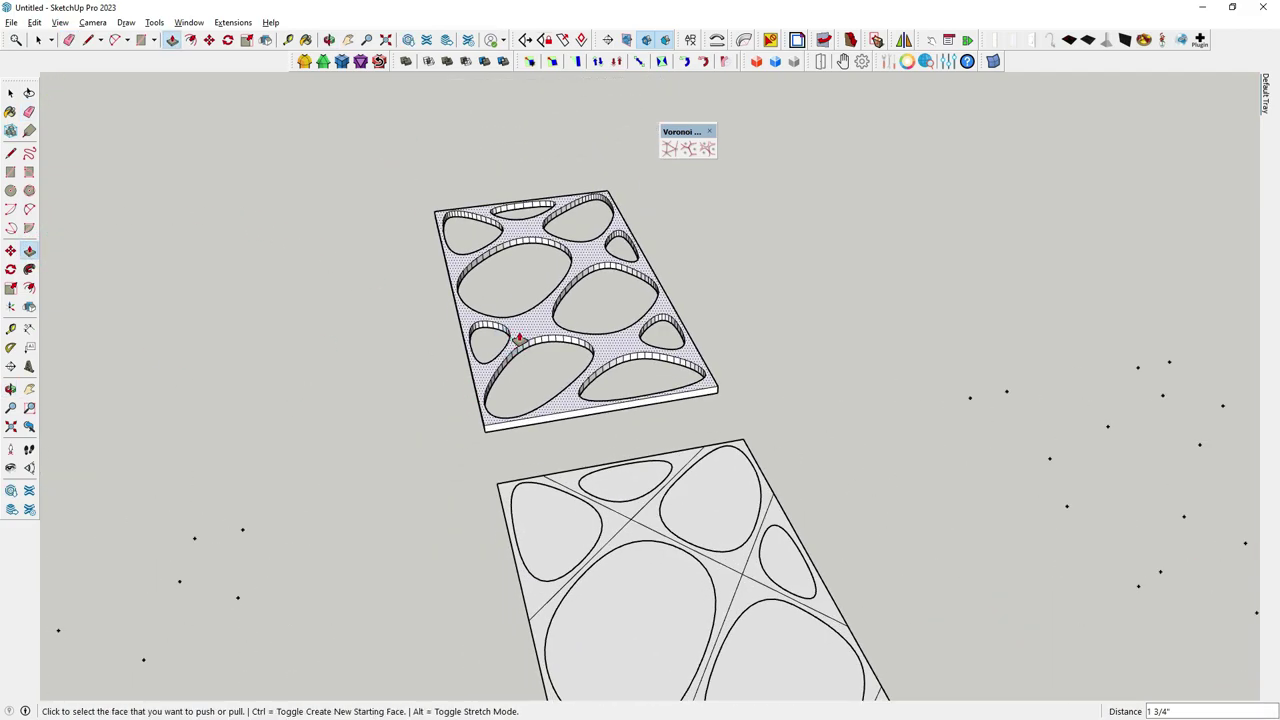
left_click(10, 92)
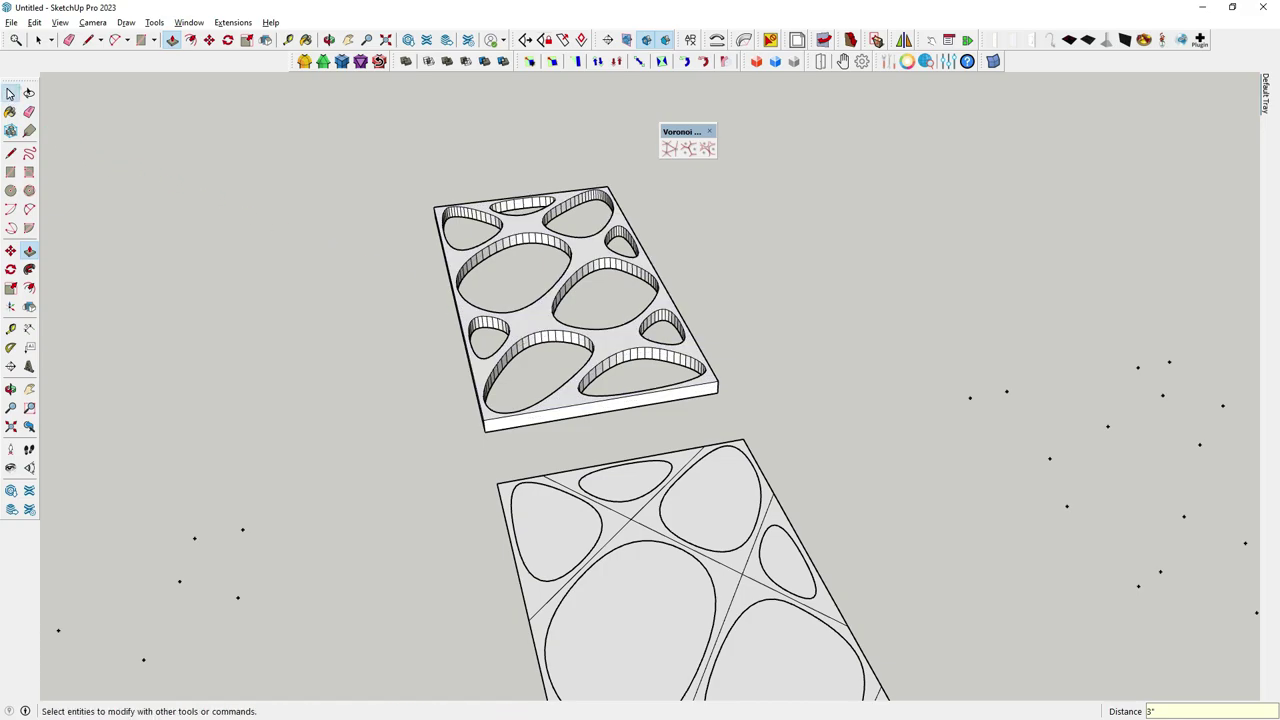
scroll(382, 175, "down", 1)
left_click_drag(382, 175, 751, 414)
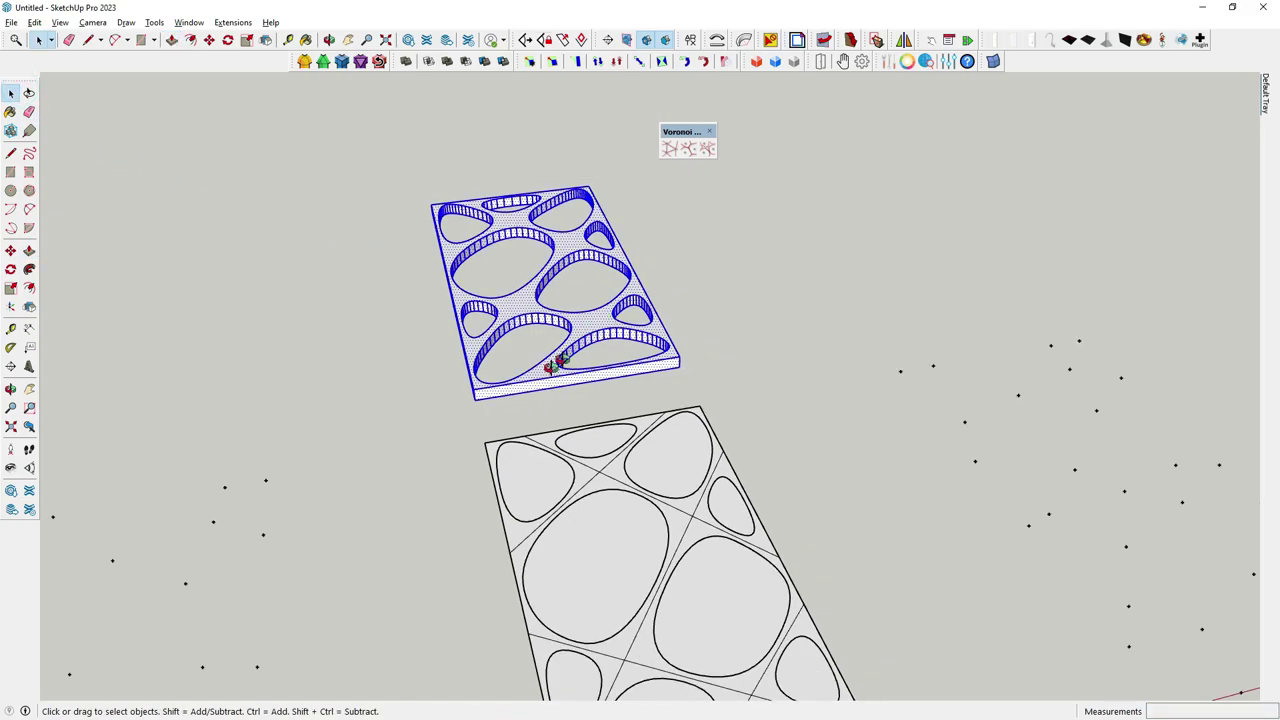
middle_click_drag(751, 414, 640, 300)
right_click(621, 218)
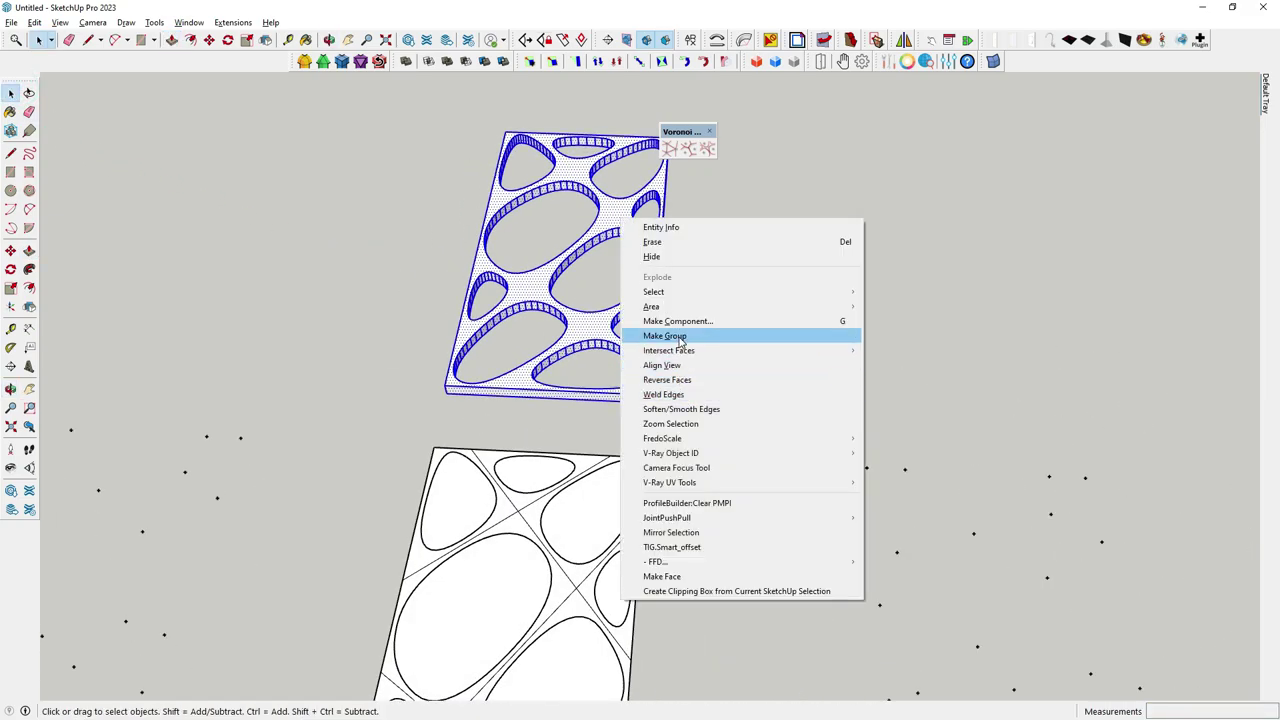
left_click(665, 335)
Soften the curved hole edges, then orbit to see the panel upright in 3D
left_click(1268, 100)
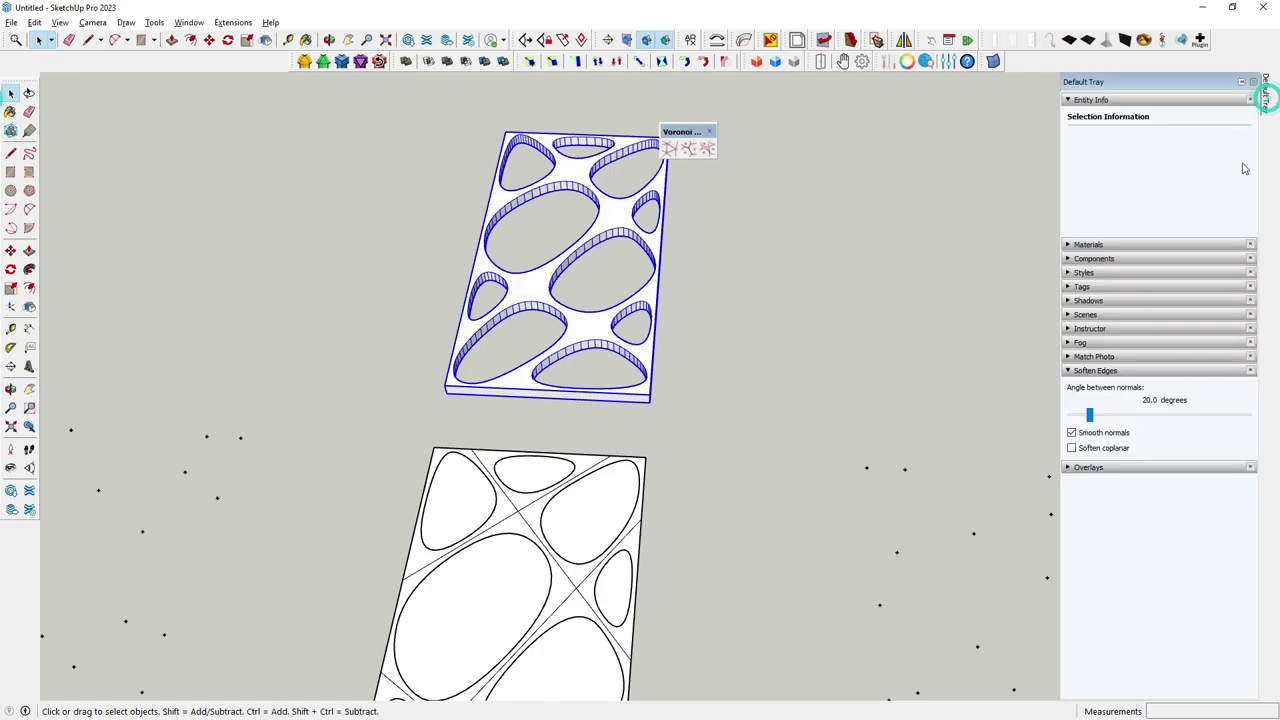
left_click(1087, 420)
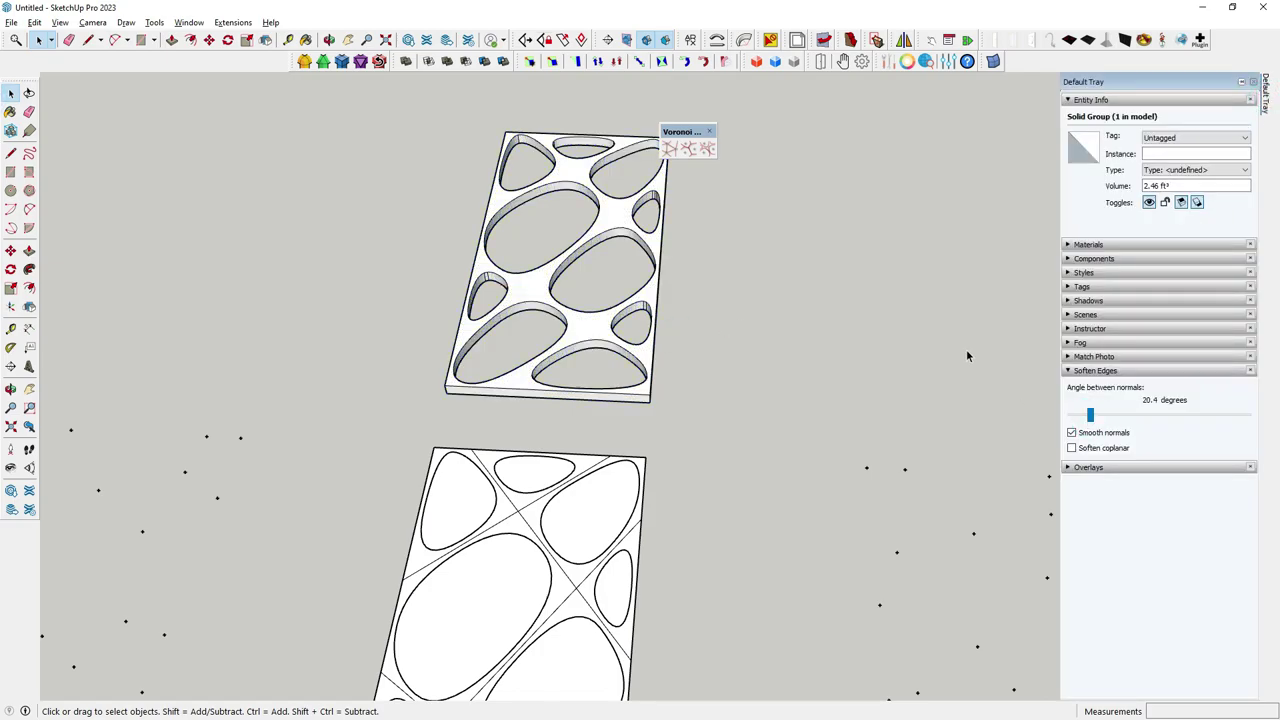
left_click(857, 289)
mouse_move(622, 323)
middle_mouse_down()
mouse_move(658, 497)
mouse_move(586, 163)
middle_mouse_up()
scroll(543, 220, "up", 2)
middle_click_drag(543, 220, 580, 414)
scroll(575, 290, "down", 2)
scroll(573, 289, "up", 2)
middle_click_drag(563, 271, 572, 346)
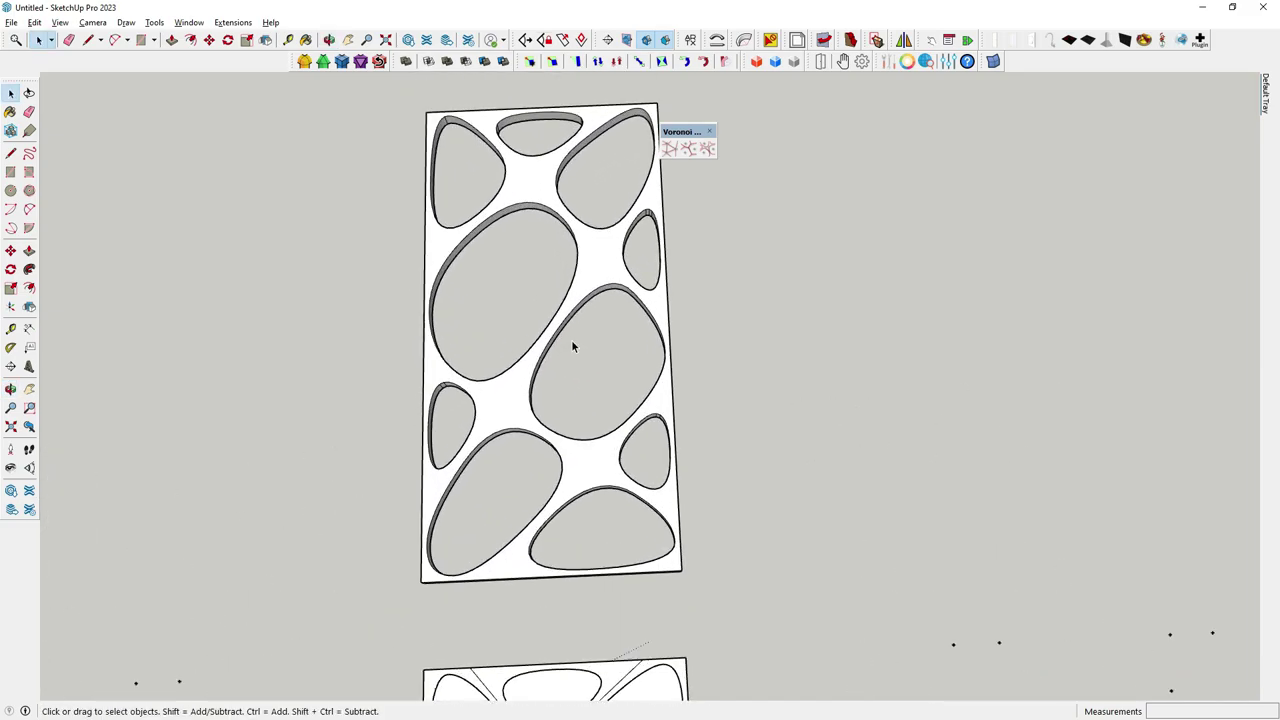
mouse_move(549, 421)
middle_mouse_down()
mouse_move(471, 246)
mouse_move(477, 420)
mouse_move(180, 266)
middle_mouse_up()
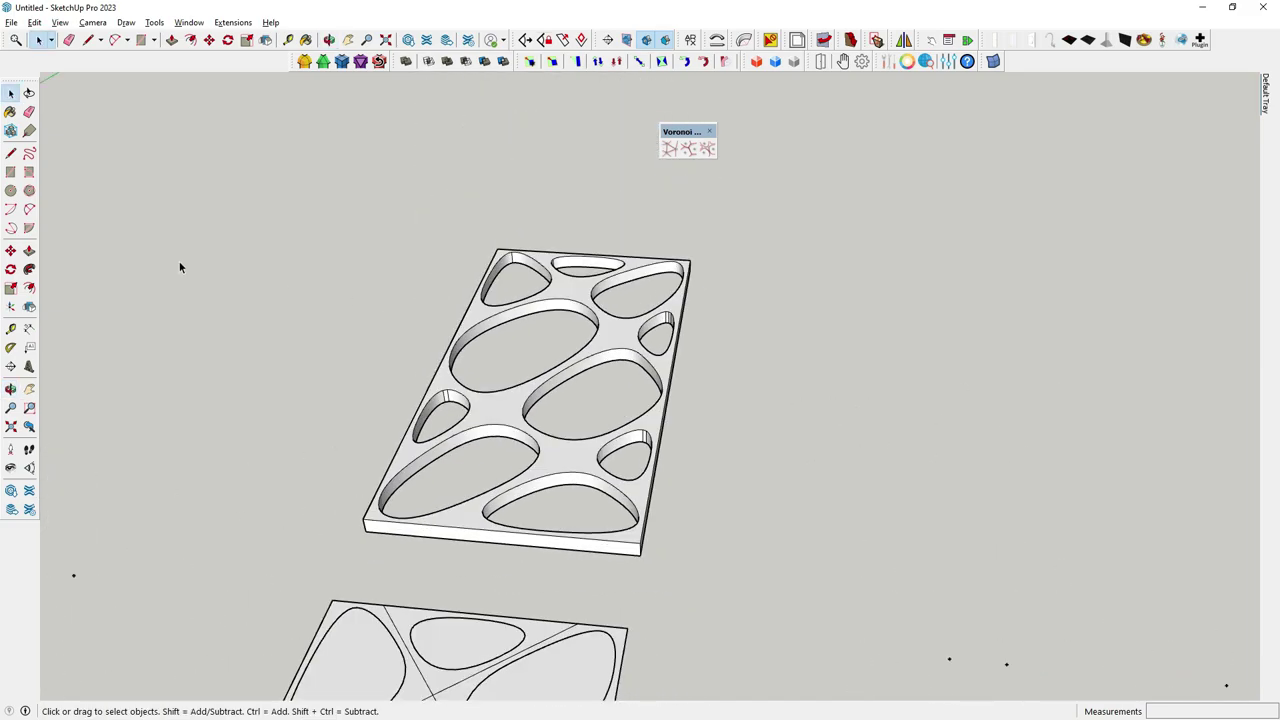
Draw a backing rectangle behind the panel and paint it translucent blue glass
left_click(11, 172)
scroll(323, 486, "up", 2)
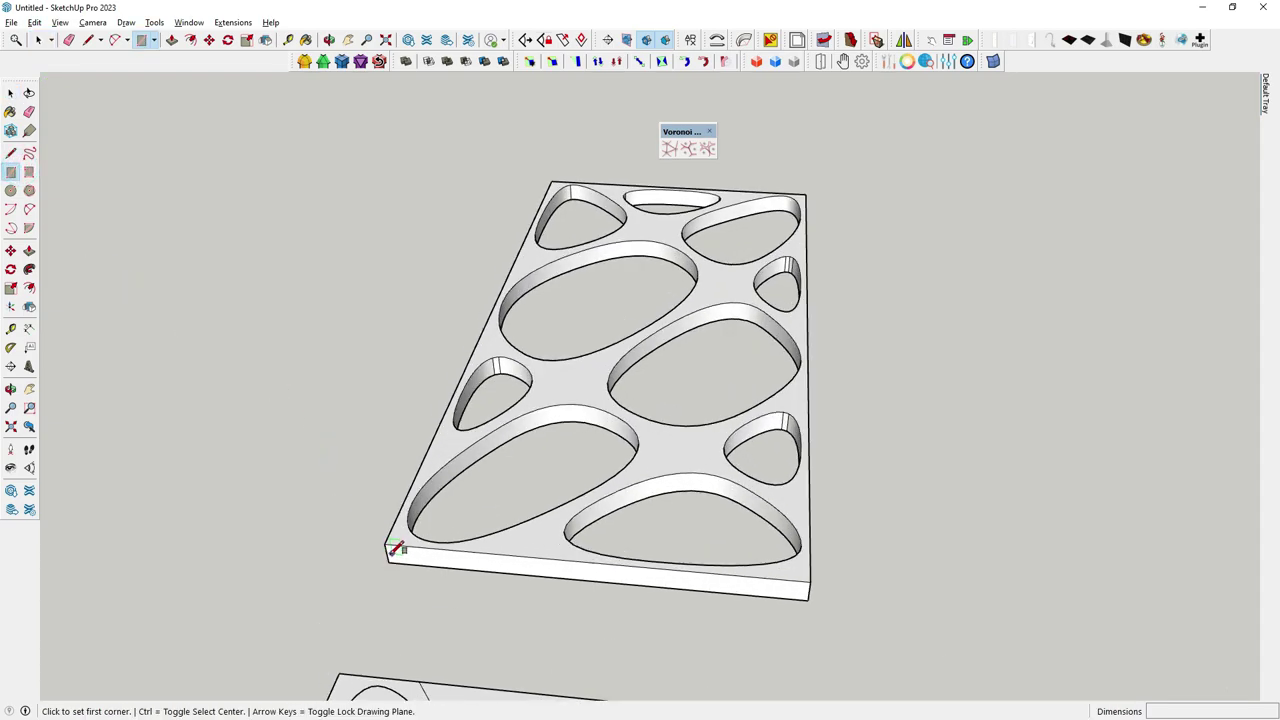
left_click(388, 548)
middle_click_drag(395, 548, 791, 274)
scroll(843, 391, "up", 3)
left_click(634, 366)
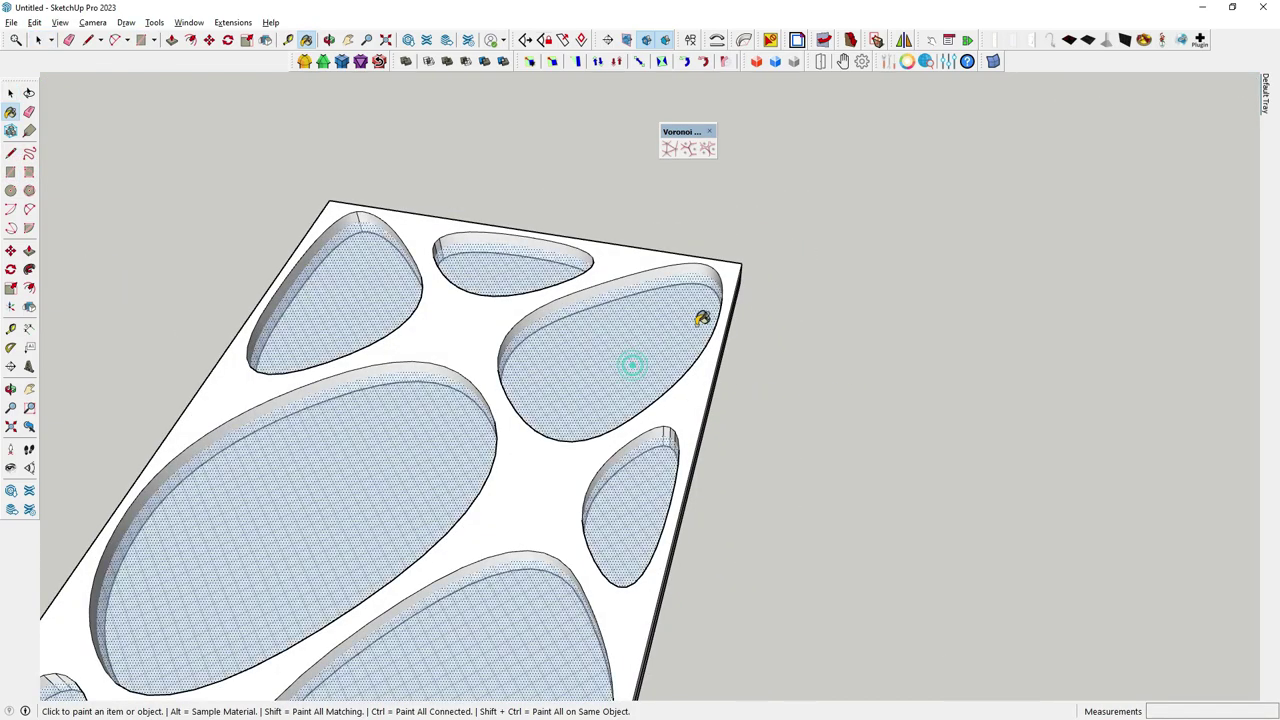
middle_click_drag(634, 366, 753, 493)
Box-select the panel together with its blue backing sheet and bring up its context menu
left_click(11, 93)
mouse_move(221, 167)
middle_mouse_down()
mouse_move(514, 391)
mouse_move(532, 363)
middle_mouse_up()
scroll(480, 263, "down", 3)
scroll(357, 217, "up", 2)
scroll(366, 226, "down", 2)
mouse_move(342, 145)
left_mouse_down()
mouse_move(597, 441)
mouse_move(604, 493)
left_mouse_up()
right_click(504, 320)
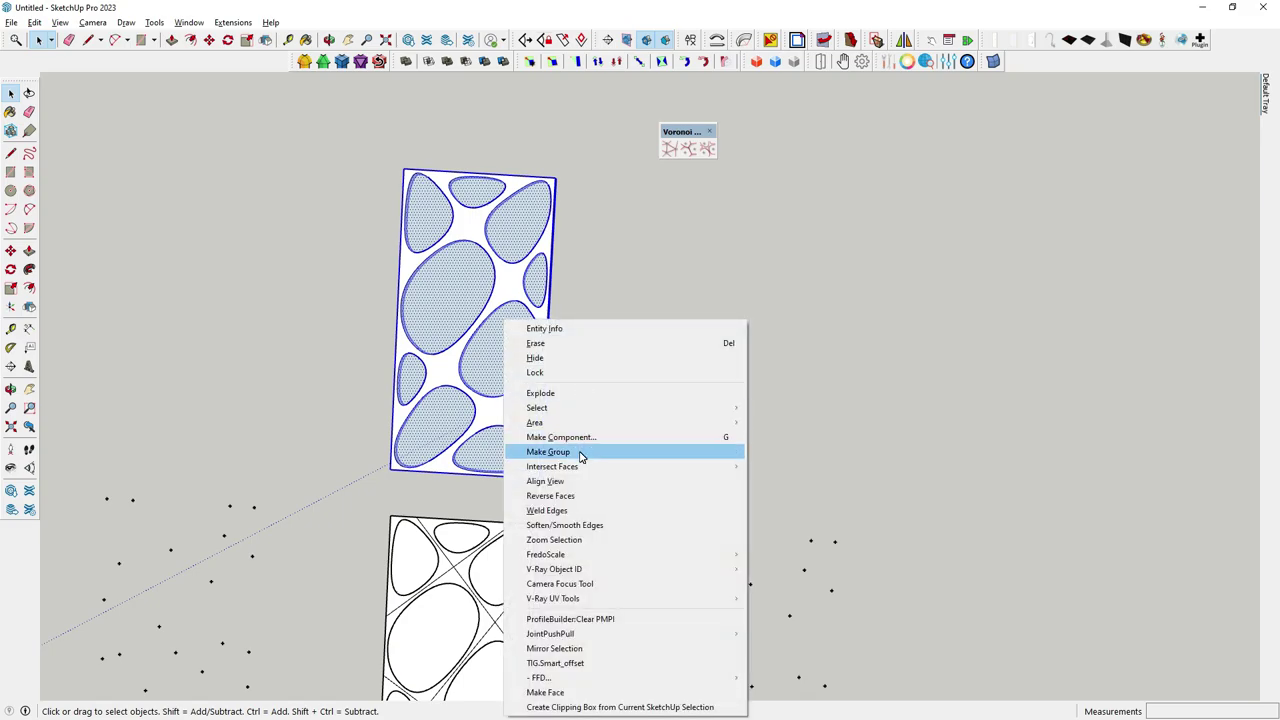
Group the finished perforated panel together with its blue backing
left_click(580, 456)
scroll(556, 346, "up", 3)
scroll(594, 285, "down", 2)
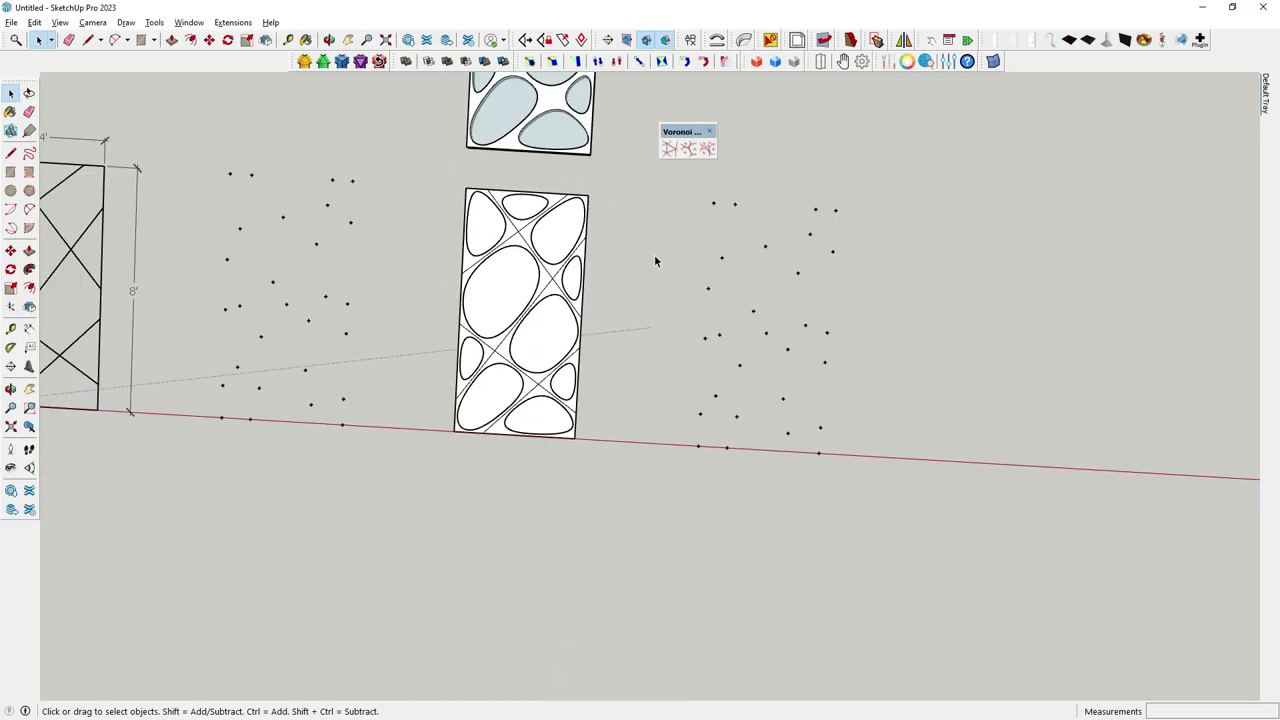
scroll(720, 257, "up", 2)
Window-select the right-hand cluster of points for the next panel
left_click_drag(688, 183, 961, 588)
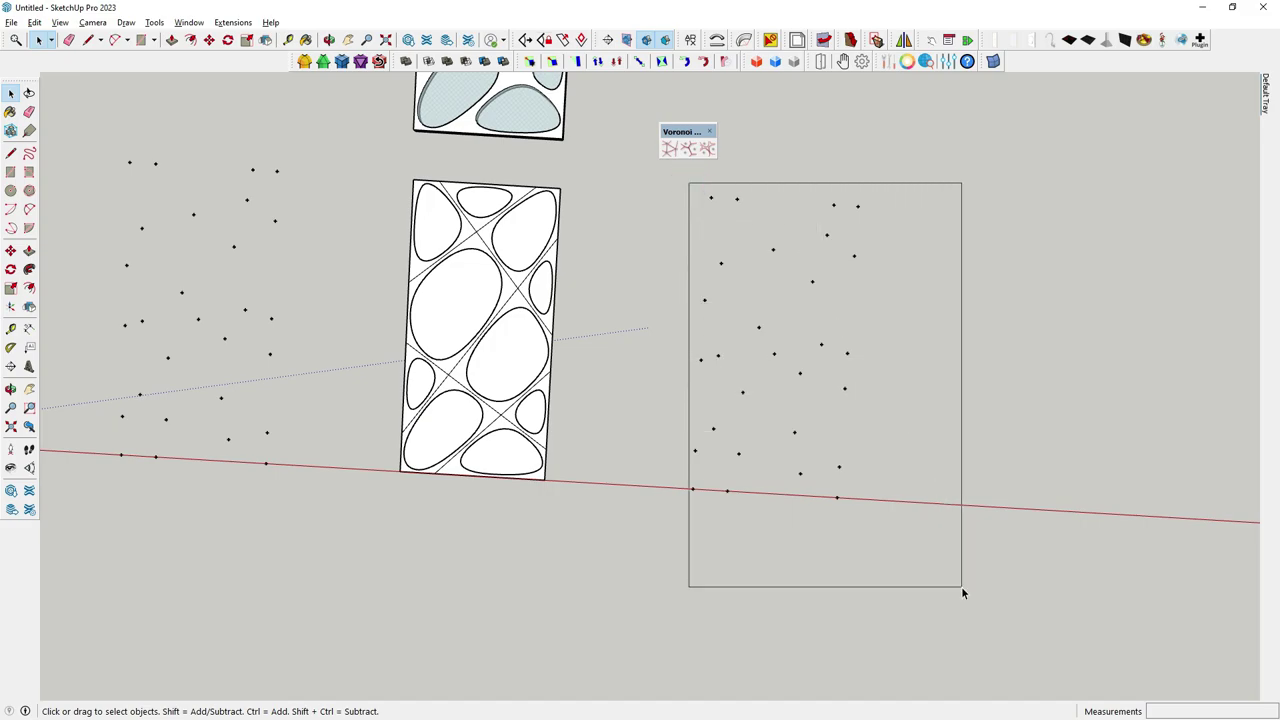
scroll(605, 338, "down", 3)
scroll(513, 387, "up", 4)
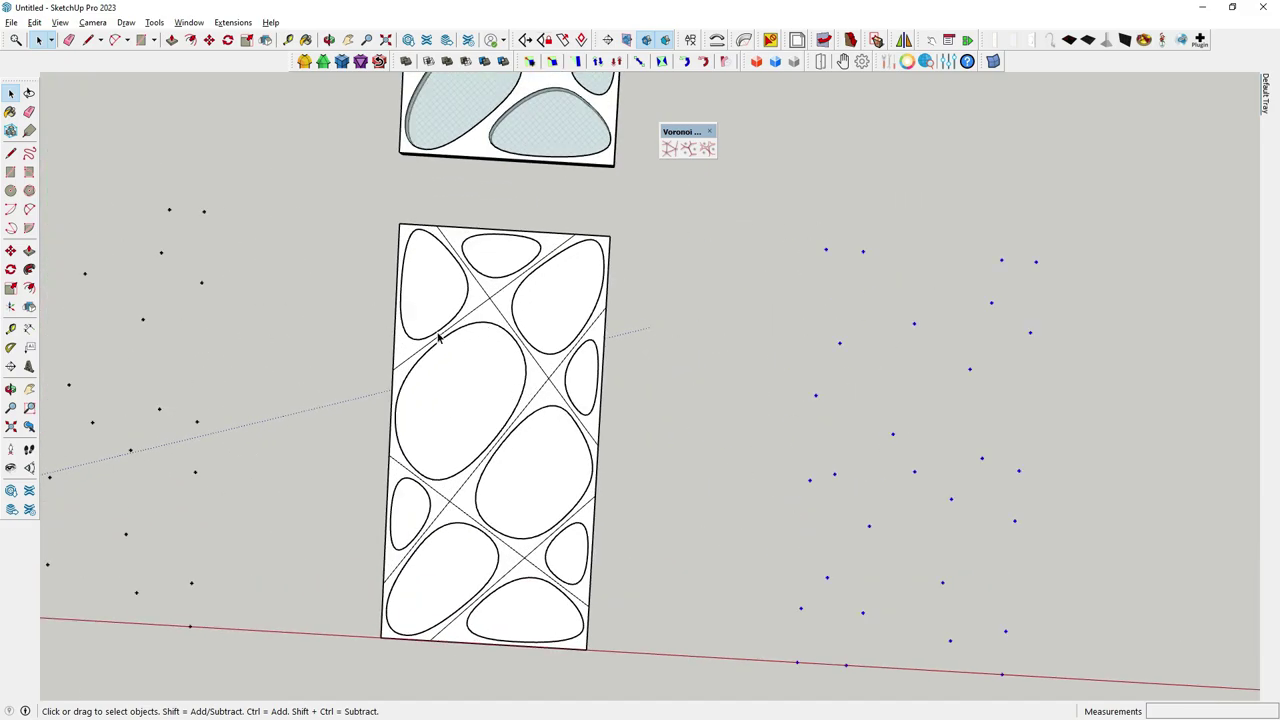
scroll(438, 338, "down", 1)
scroll(446, 397, "down", 1)
scroll(510, 366, "down", 1)
scroll(517, 343, "up", 1)
scroll(537, 331, "down", 1)
scroll(513, 456, "up", 2)
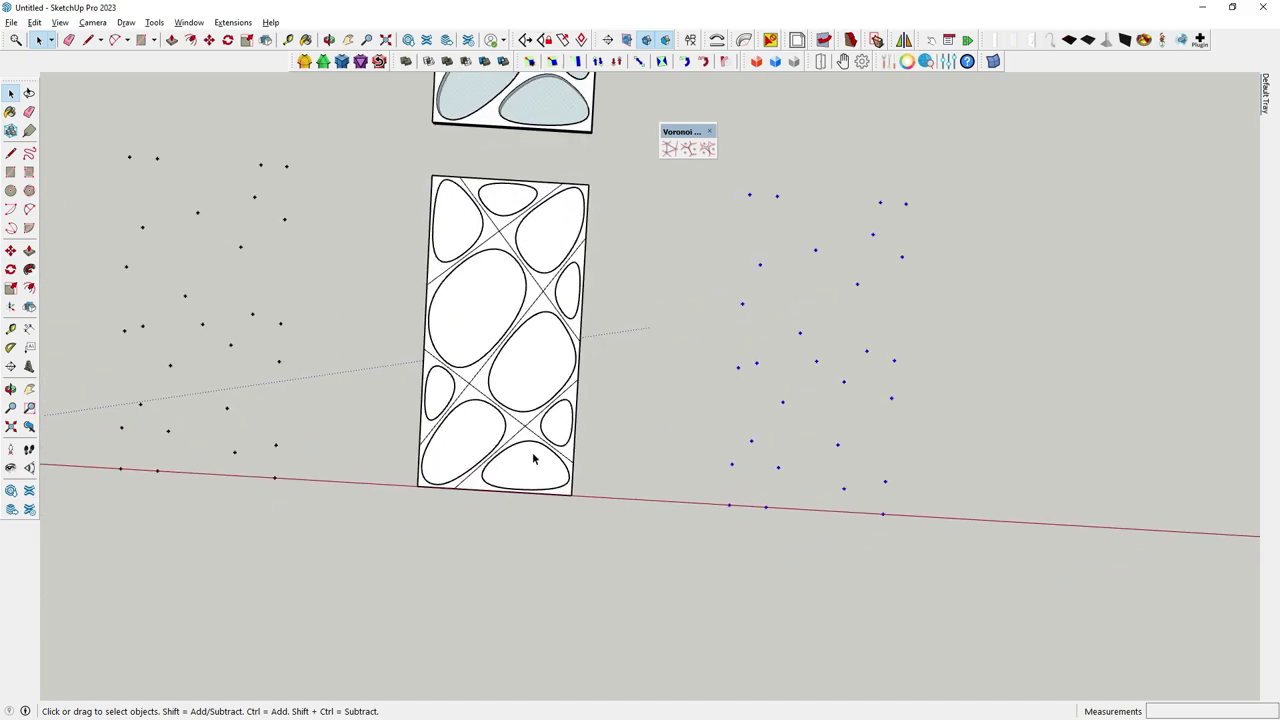
scroll(530, 445, "down", 2)
scroll(580, 372, "up", 2)
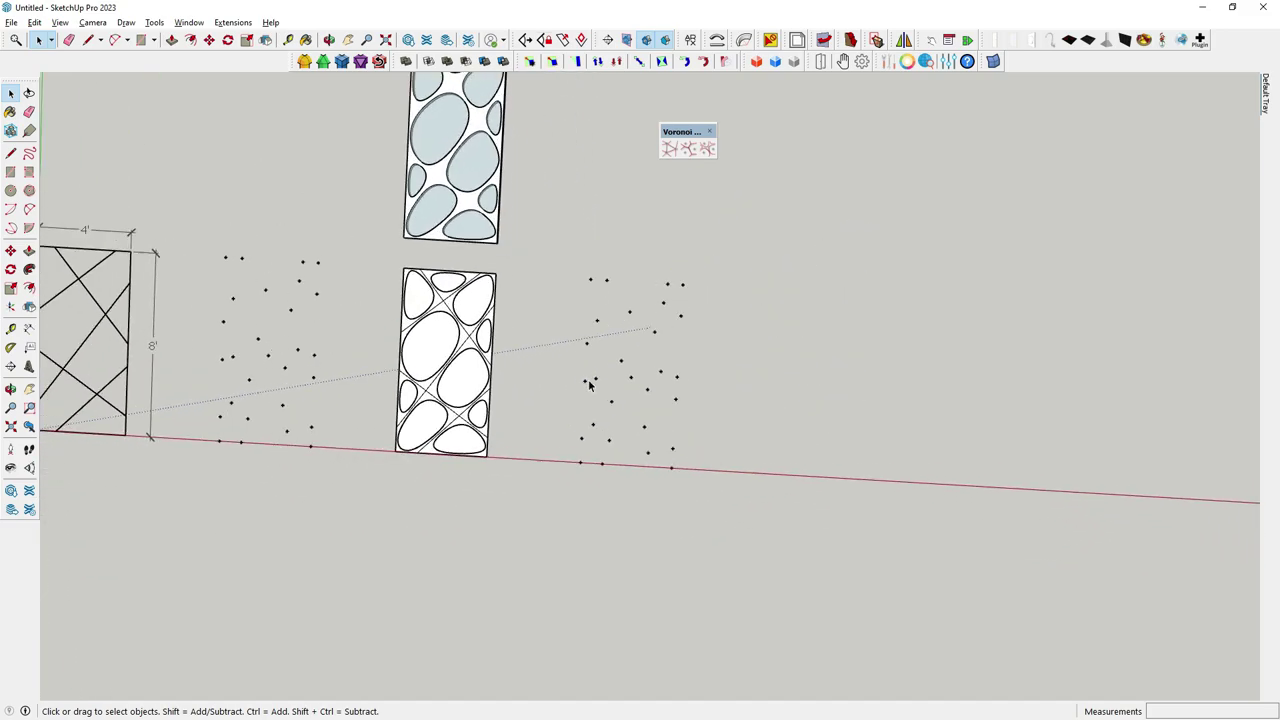
left_click_drag(523, 171, 744, 537)
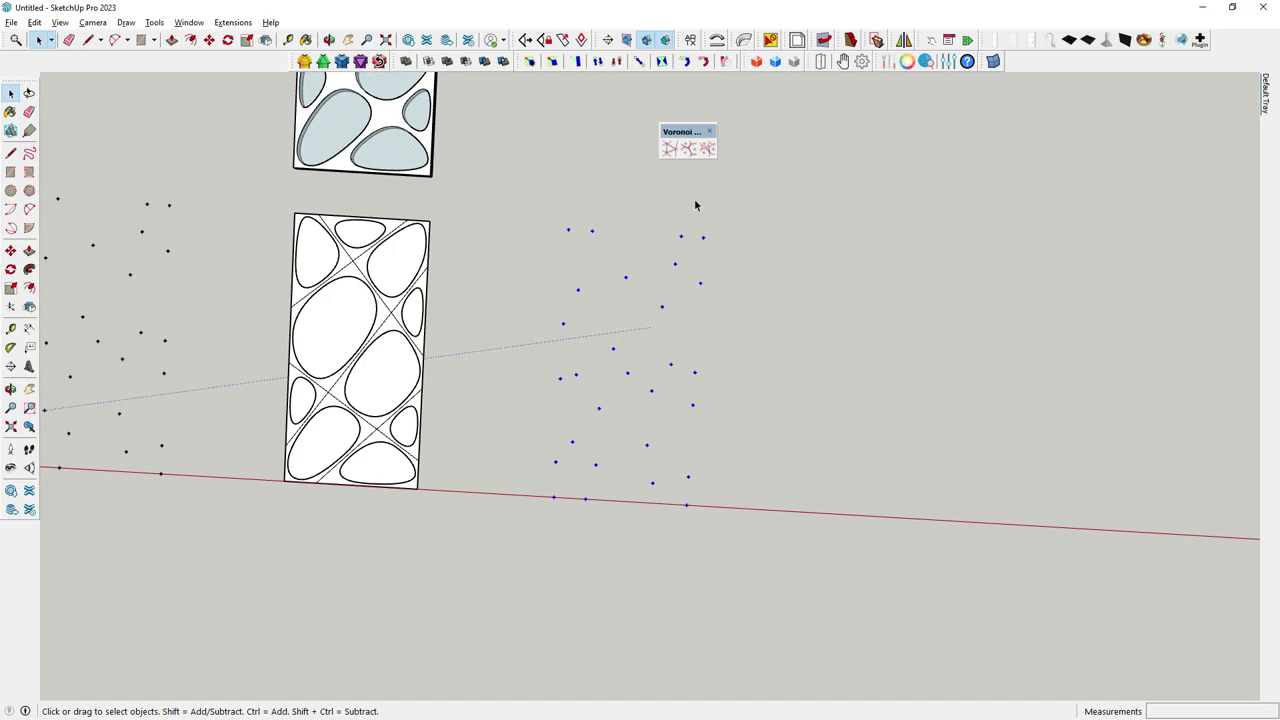
Triangulate the selected points into a mesh panel on the default layer
left_click(673, 151)
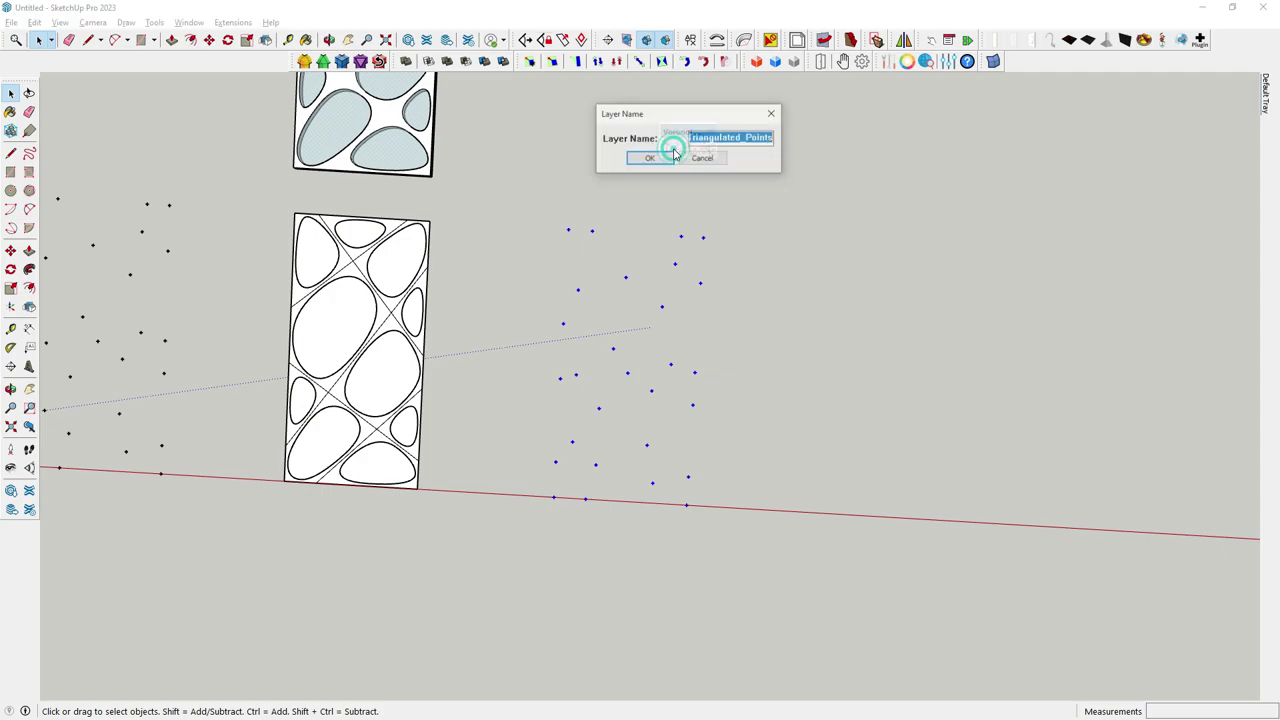
left_click(655, 157)
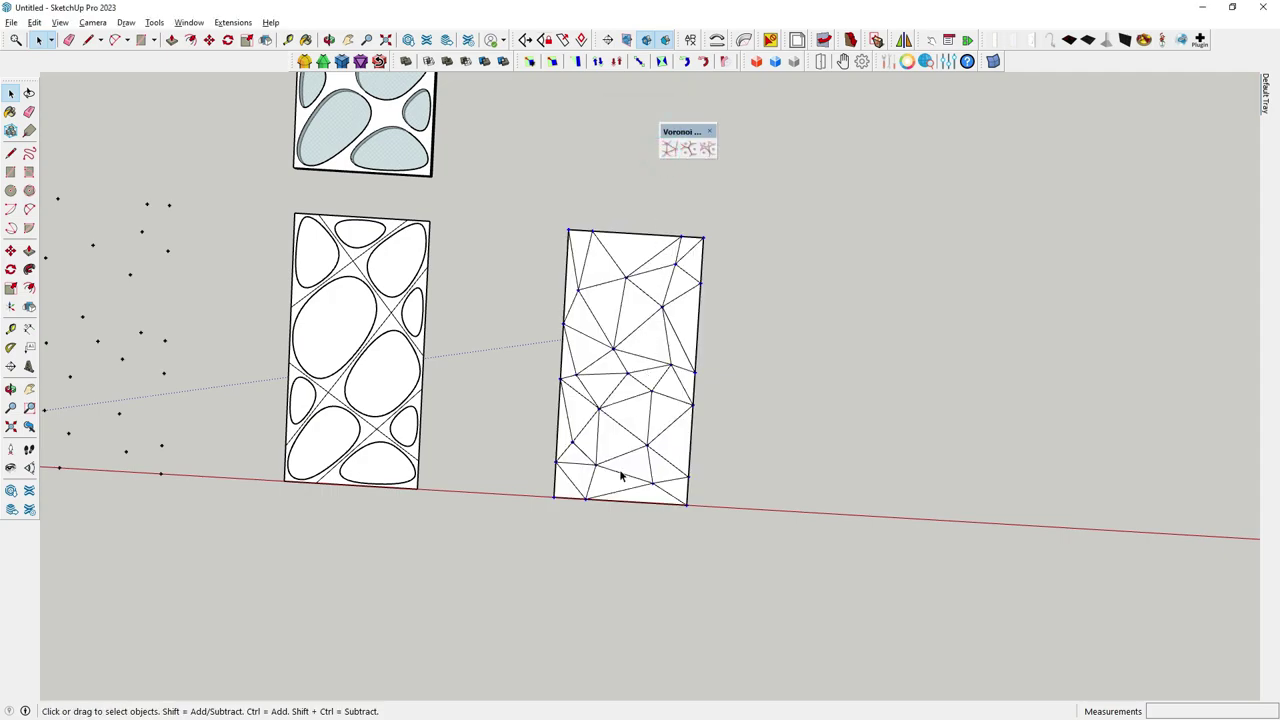
scroll(620, 478, "up", 1)
scroll(617, 456, "up", 1)
scroll(617, 508, "up", 2)
middle_click_drag(617, 508, 622, 217)
scroll(591, 369, "up", 1)
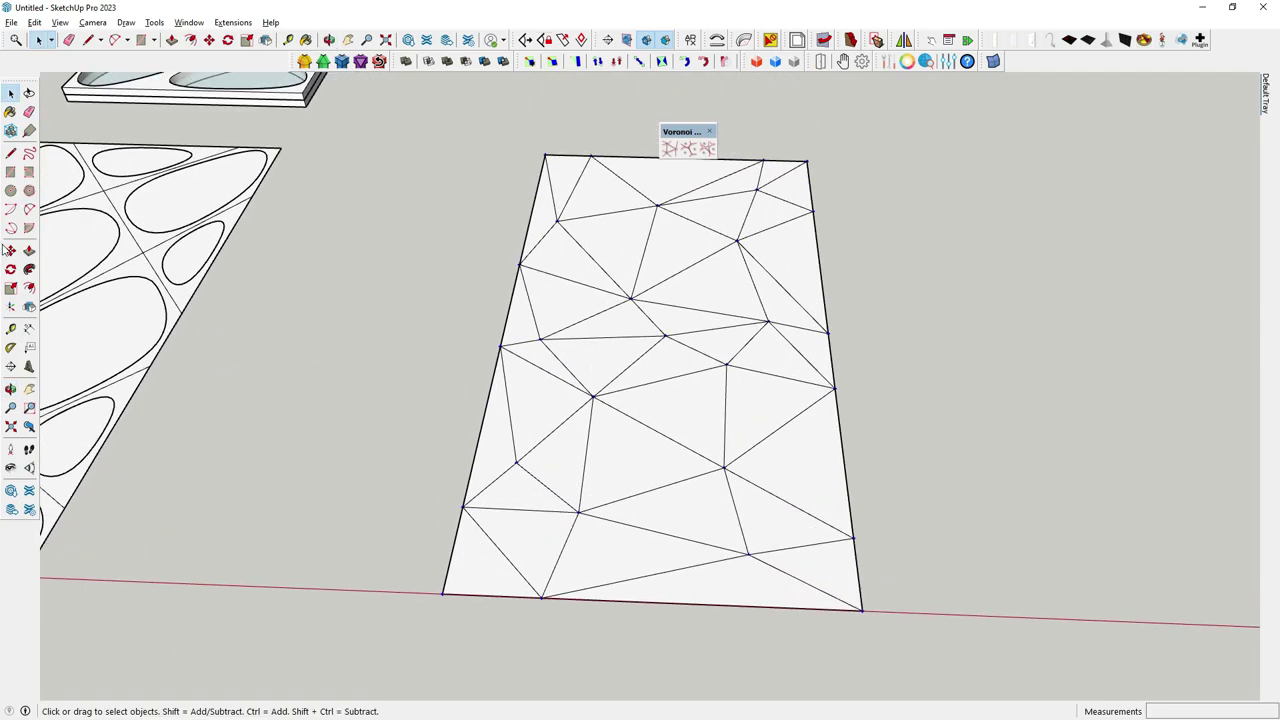
Copy the point field to the right of the triangulated panel
left_click(10, 250)
left_click(610, 408)
key("ctrl")
scroll(640, 450, "down", 3)
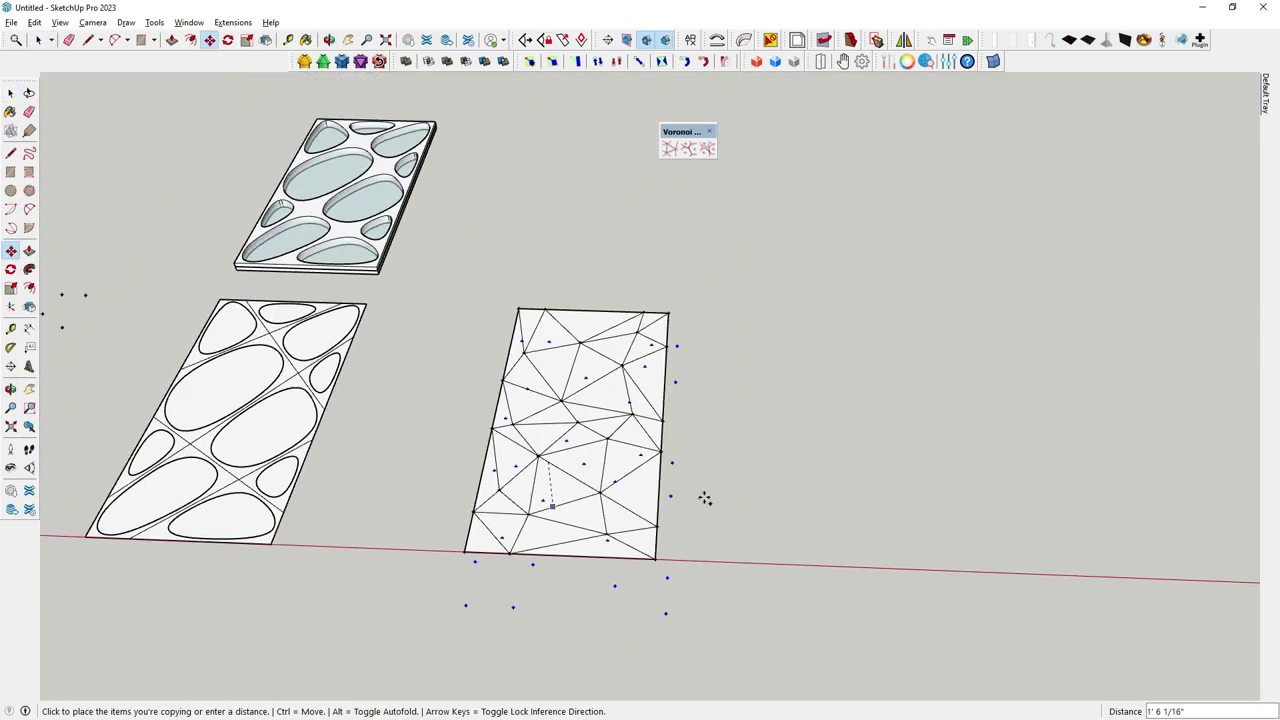
scroll(705, 498, "down", 1)
left_click(890, 478)
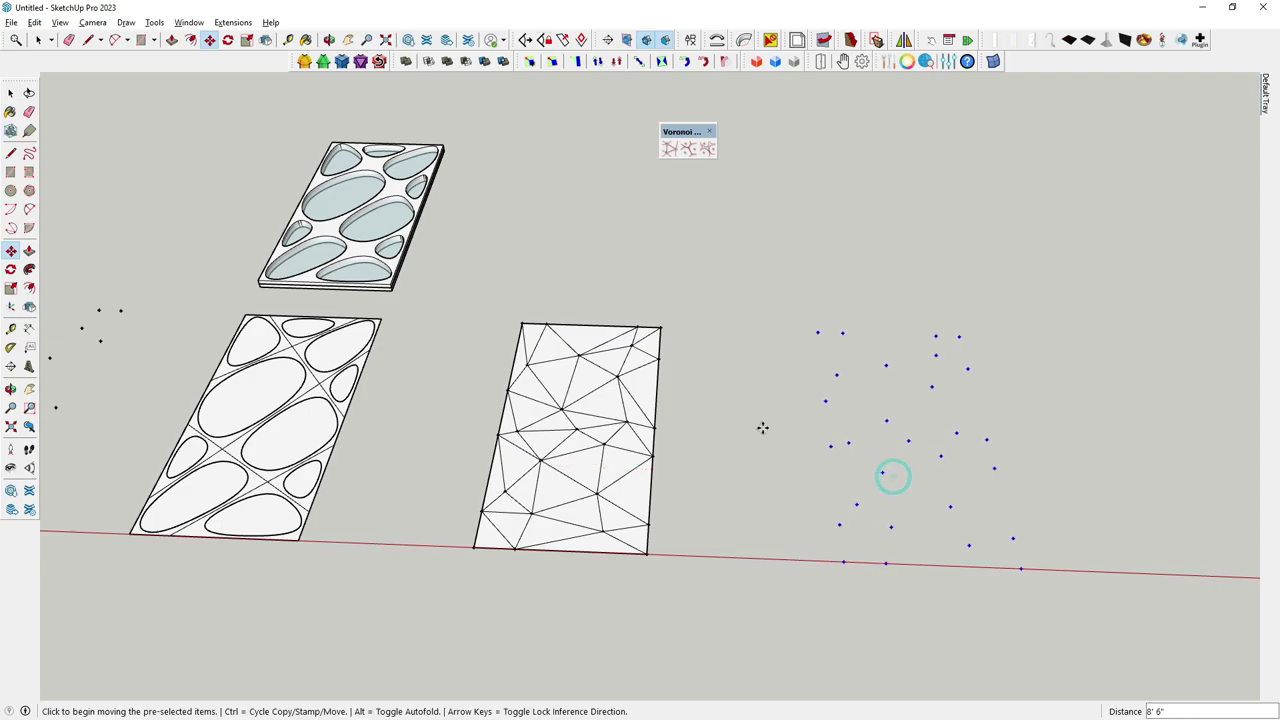
key("space")
Look down on all panels and select the triangulated panel
scroll(665, 335, "up", 1)
middle_click_drag(635, 272, 697, 380)
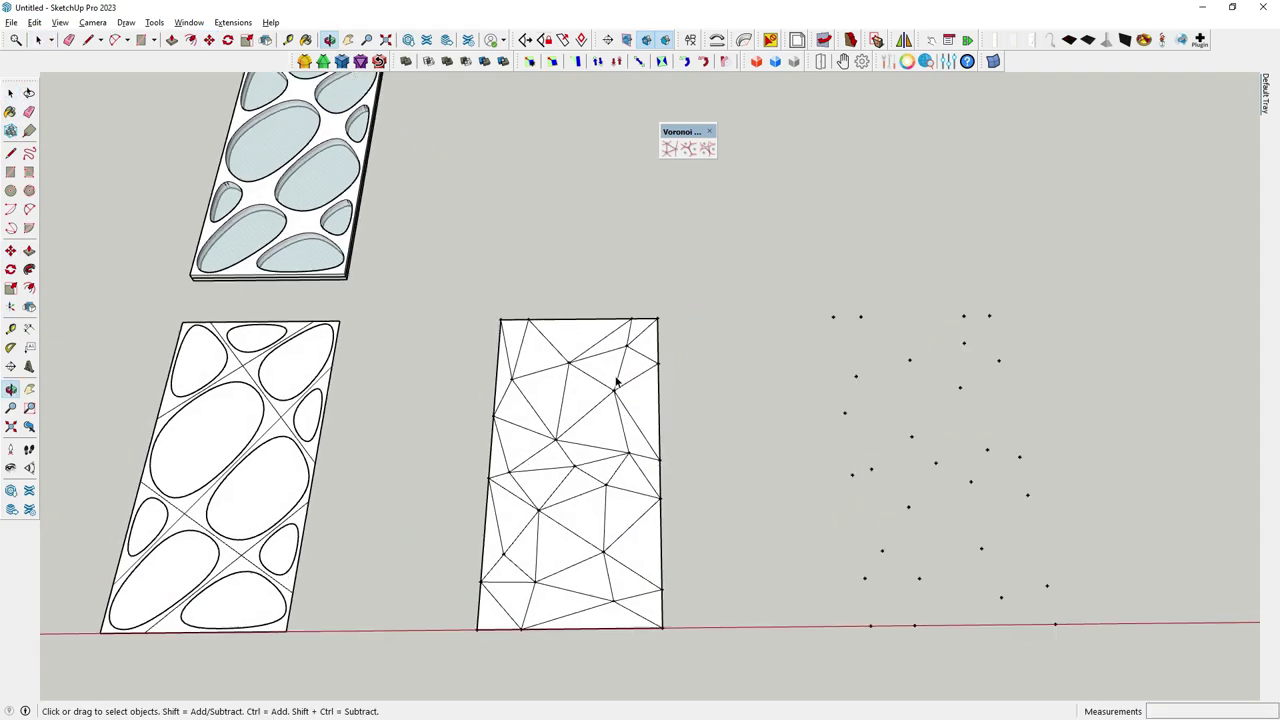
left_click(640, 450)
middle_click_drag(640, 450, 577, 528)
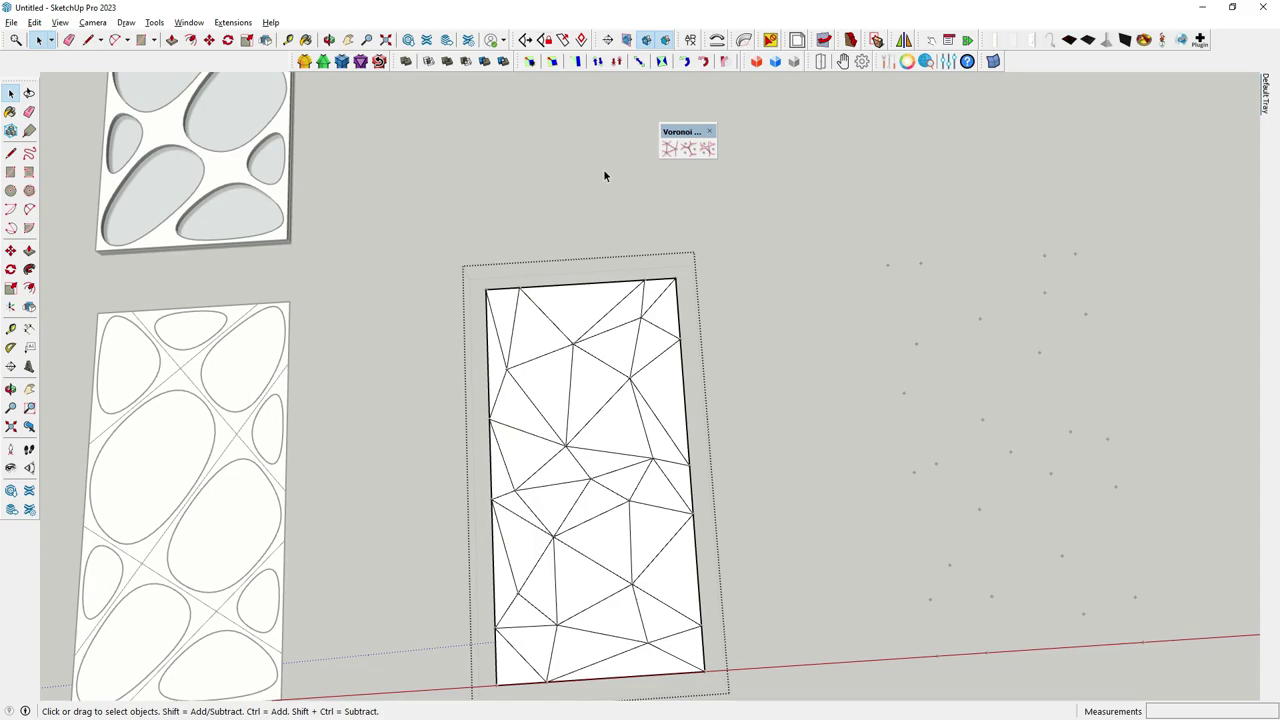
Add rounded Voronoi cell outlines to the top and middle triangles of the mesh
left_click(707, 151)
scroll(577, 305, "up", 2)
left_click(583, 308)
left_click(515, 348)
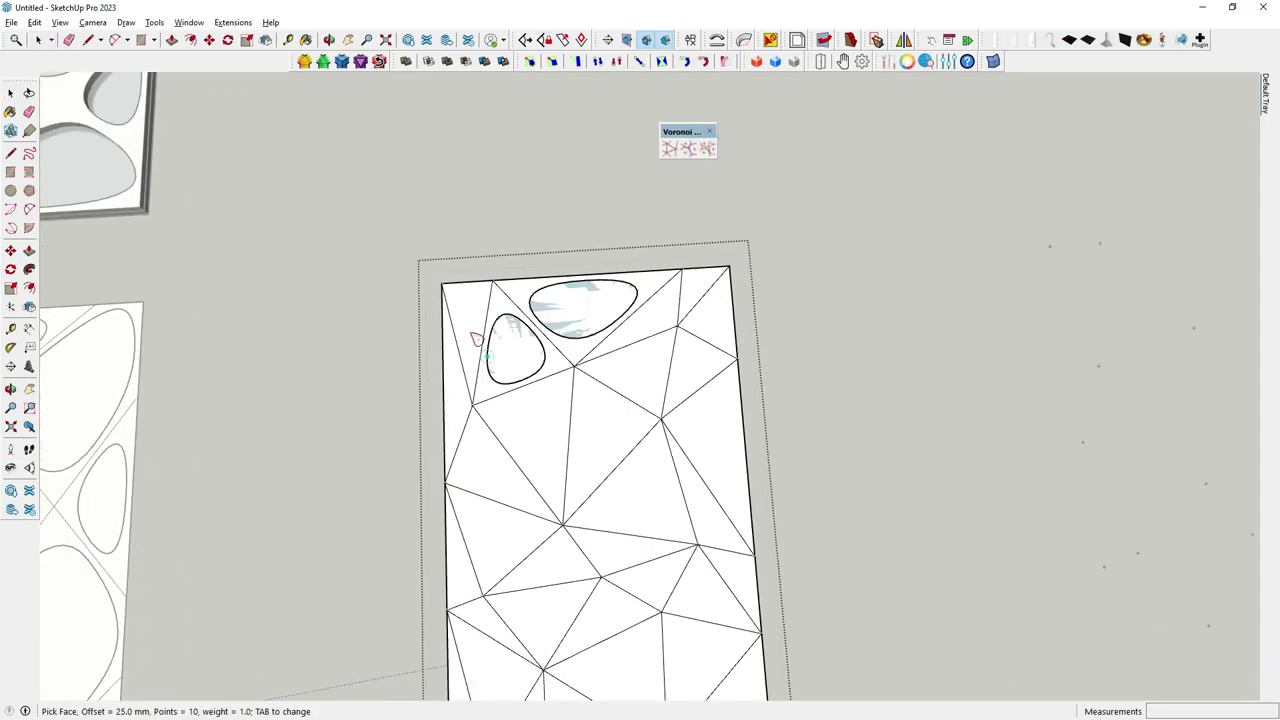
left_click(460, 395)
left_click(490, 465)
left_click(532, 435)
left_click(603, 435)
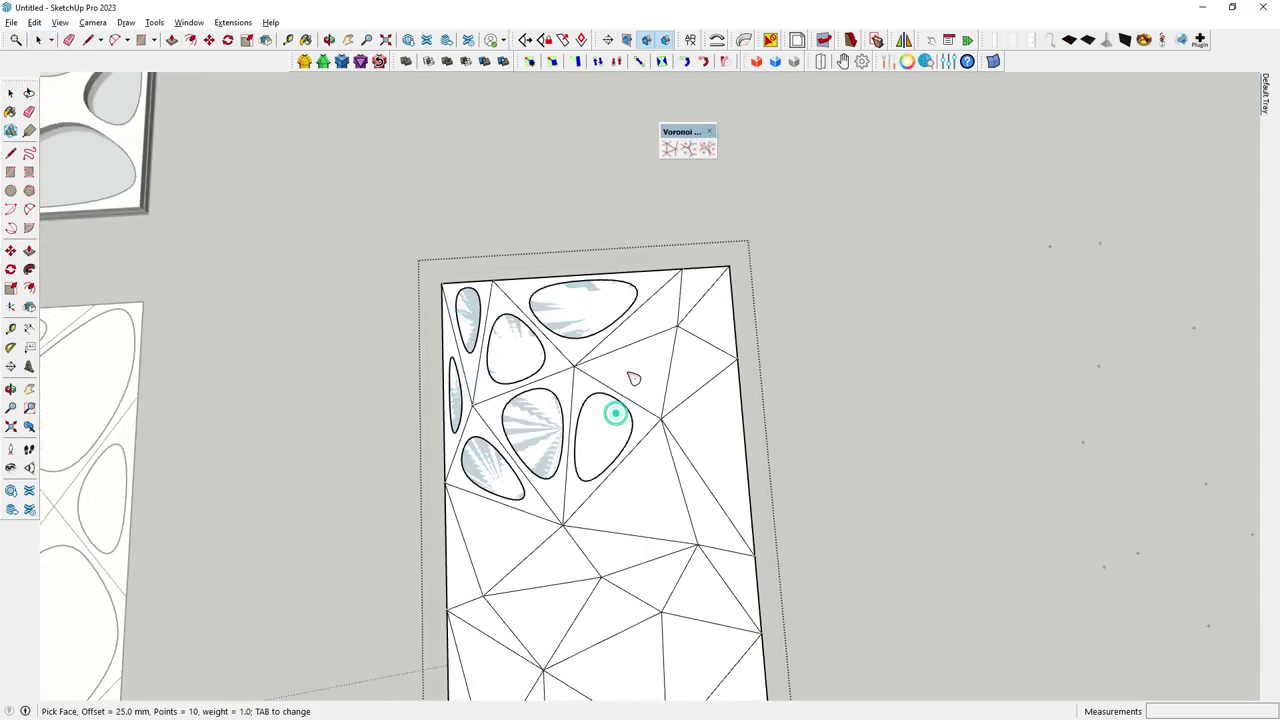
left_click(635, 370)
left_click(648, 318)
Fill the right-side and lower triangles with rounded cell outlines, completing the panel
left_click(697, 290)
left_click(712, 318)
left_click(694, 368)
left_click(712, 435)
left_click(710, 508)
left_click(637, 492)
left_click(498, 535)
left_click(550, 564)
left_click(460, 570)
left_click(484, 618)
left_click(488, 668)
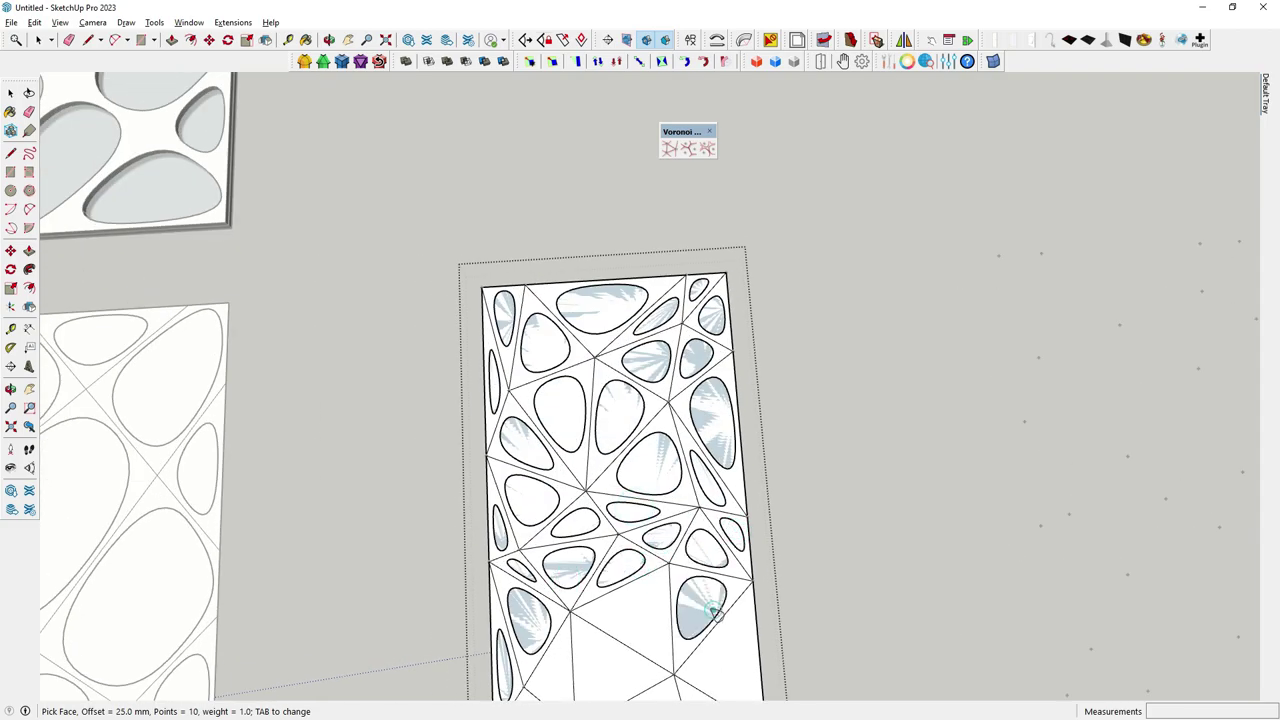
mouse_move(701, 508)
left_mouse_down()
mouse_move(706, 580)
mouse_move(586, 530)
mouse_move(506, 543)
mouse_move(497, 598)
left_mouse_up()
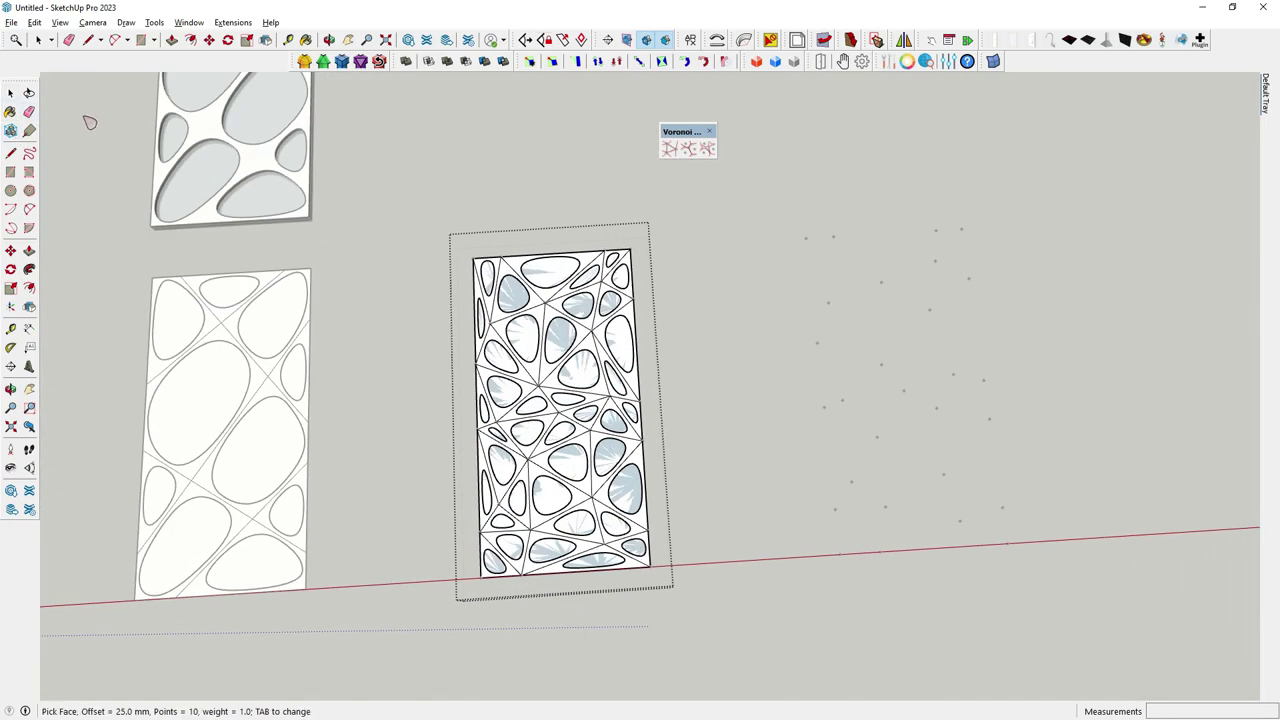
left_click(10, 250)
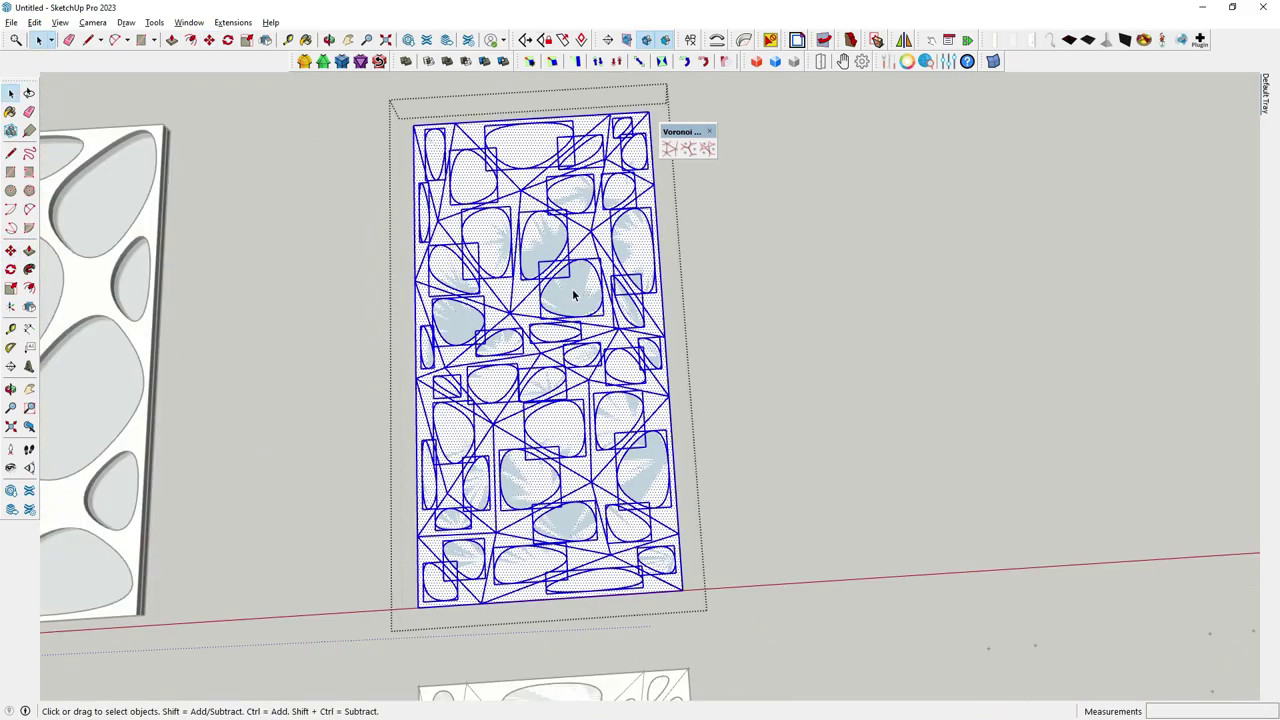
Explode the cell-outline groups and erase the triangle edges near the upper vertices
right_click(572, 293)
left_click(609, 364)
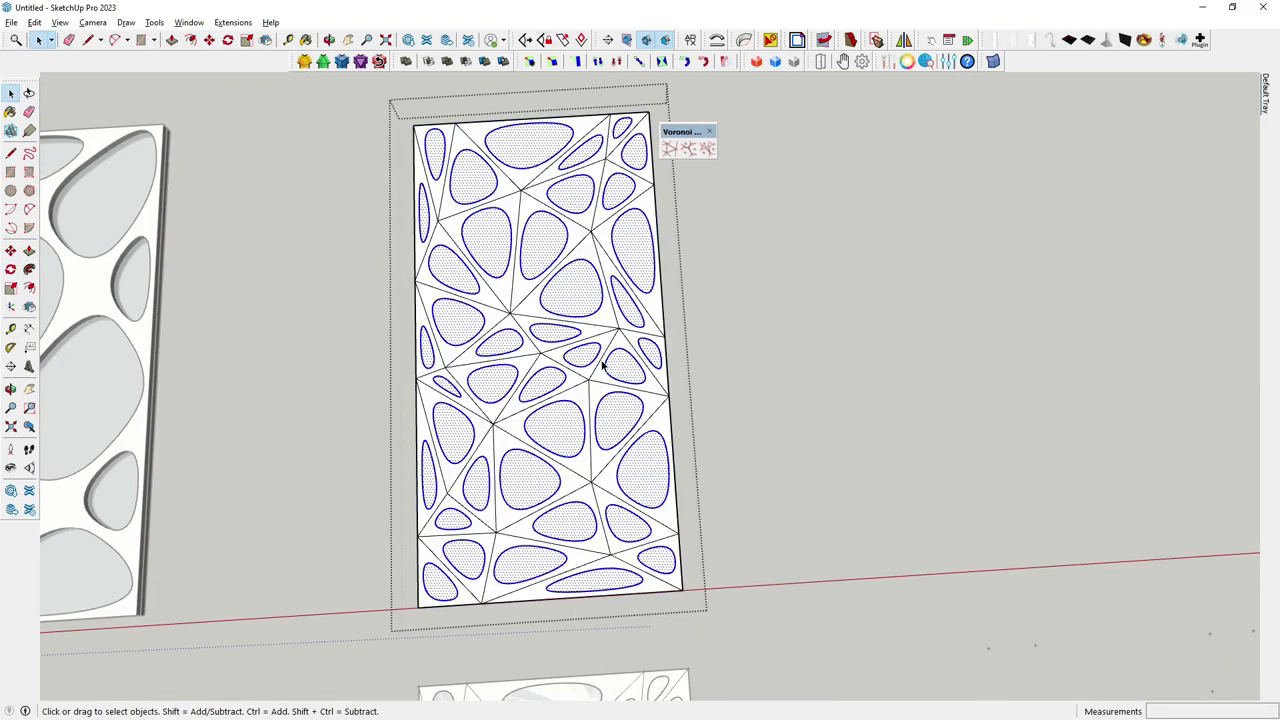
left_click(29, 112)
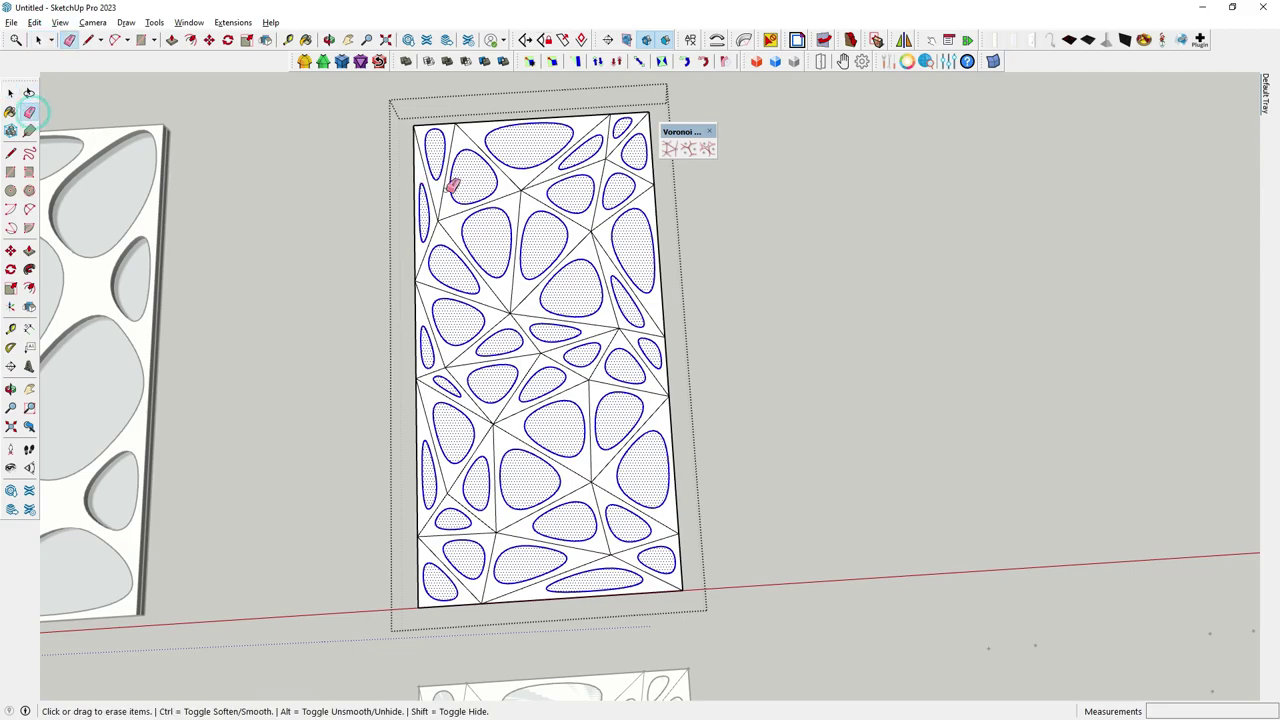
scroll(527, 183, "up", 2)
left_click_drag(523, 188, 525, 192)
left_click_drag(405, 130, 425, 232)
mouse_move(420, 312)
left_mouse_down()
mouse_move(410, 306)
mouse_move(430, 326)
left_mouse_up()
Erase the remaining triangulation edges mid-panel, in the right column and lower left
mouse_move(526, 334)
left_mouse_down()
mouse_move(403, 429)
mouse_move(494, 480)
left_mouse_up()
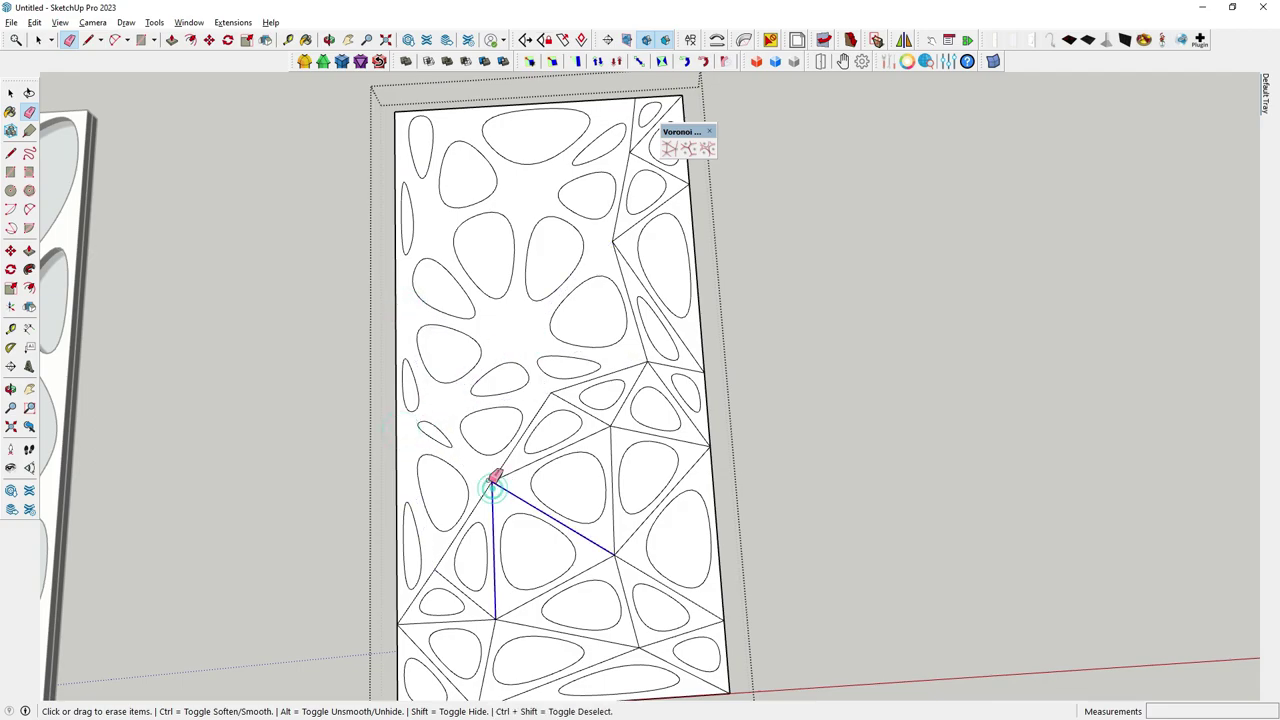
mouse_move(566, 423)
left_mouse_down()
mouse_move(623, 417)
mouse_move(686, 335)
left_mouse_up()
left_click_drag(660, 291, 670, 117)
scroll(643, 428, "down", 2)
scroll(608, 497, "up", 2)
mouse_move(477, 513)
left_mouse_down()
mouse_move(389, 486)
mouse_move(440, 560)
left_mouse_up()
key("space")
Select a set of lower-left and middle pebble cells on the panel
scroll(443, 520, "down", 2)
scroll(436, 516, "down", 2)
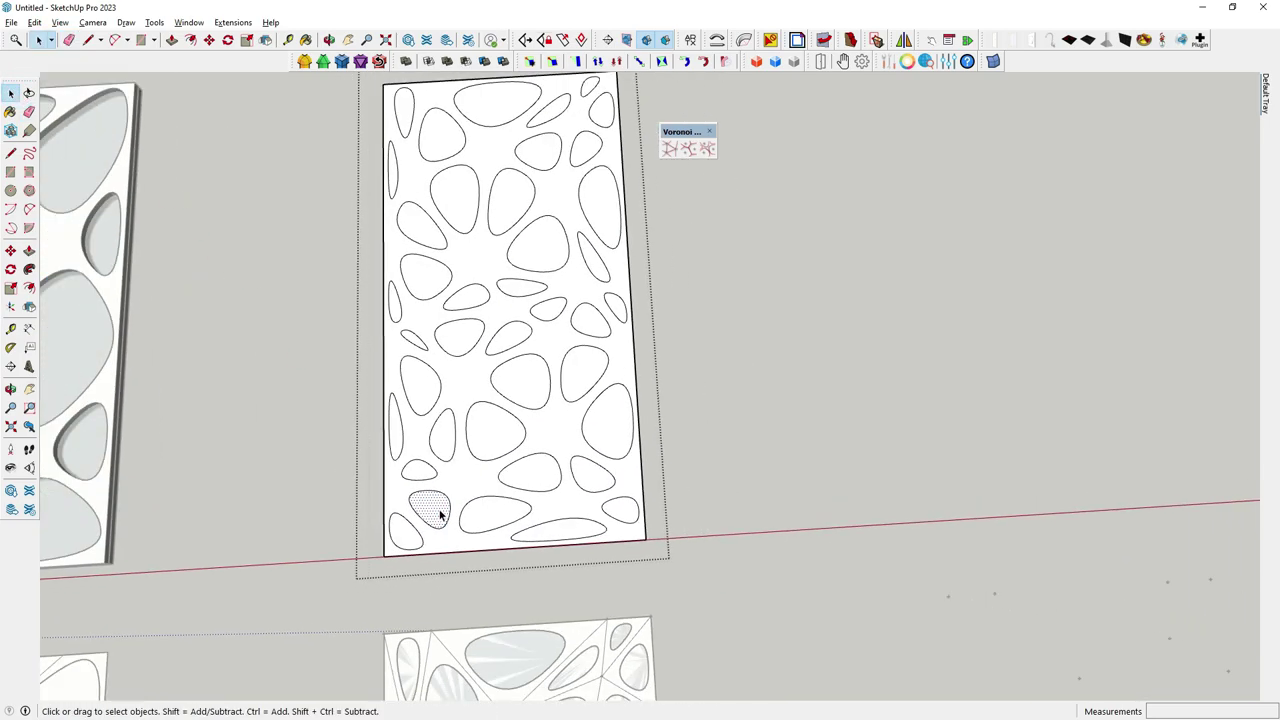
left_click(428, 510)
left_click(404, 532)
left_click(418, 471)
left_click(395, 427)
left_click(419, 385)
left_click(441, 435)
left_click(510, 491, "ctrl")
left_click(548, 448, "ctrl")
left_click(576, 505, "ctrl")
left_click(640, 486, "ctrl")
left_click(614, 447, "ctrl")
Select the panel's surrounding face, undo the extra cell selection, and face the panels
scroll(560, 440, "down", 2)
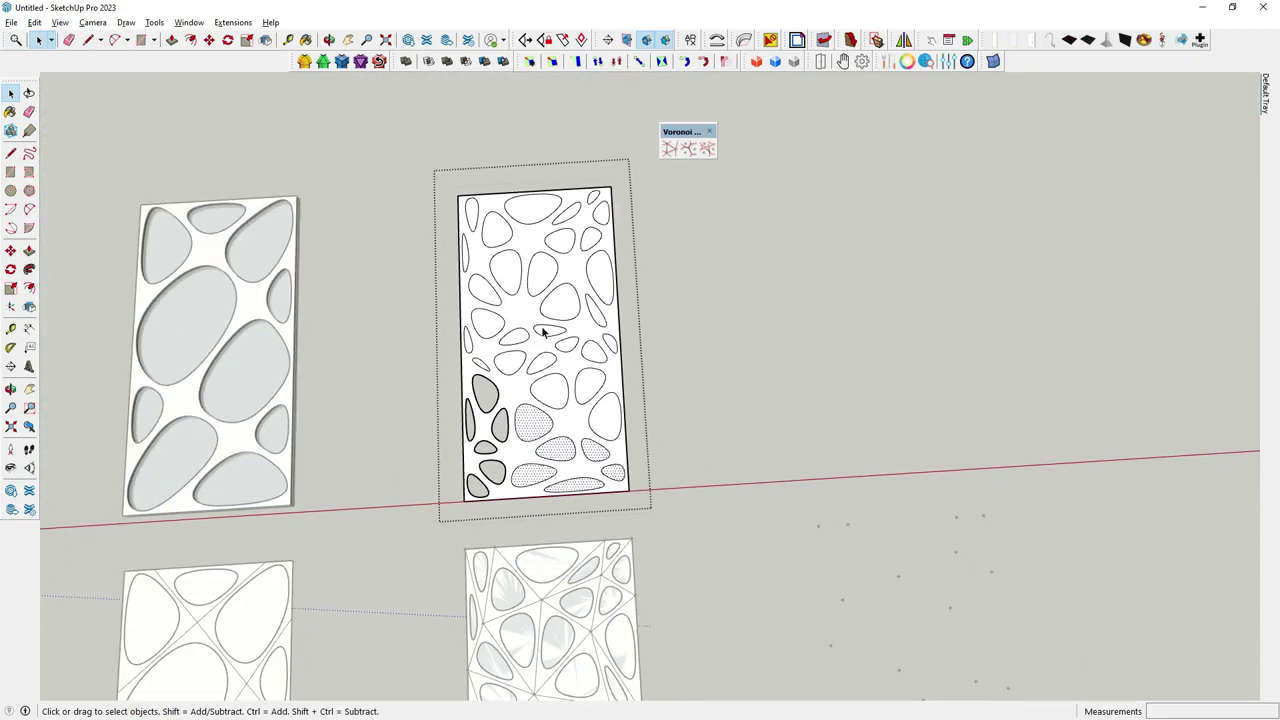
scroll(530, 310, "up", 2)
left_click(520, 296)
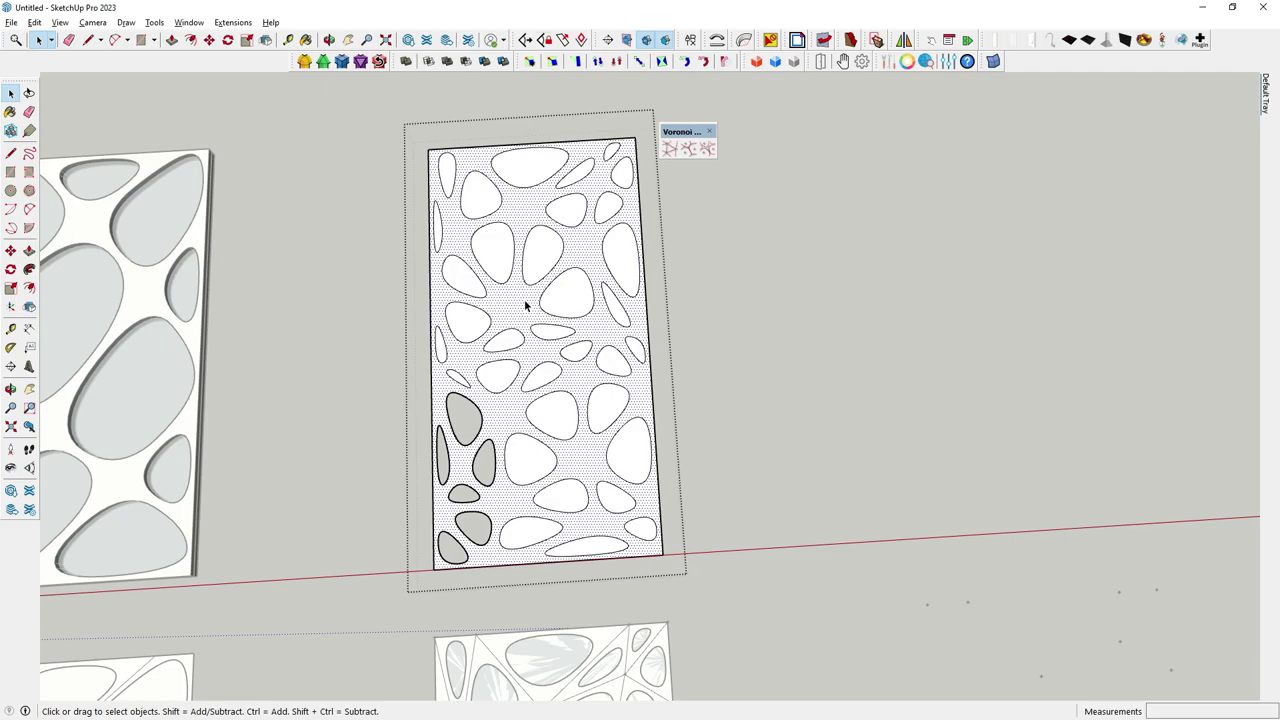
key("ctrl+z")
key("ctrl+z")
key("ctrl+z")
middle_click_drag(526, 306, 533, 273)
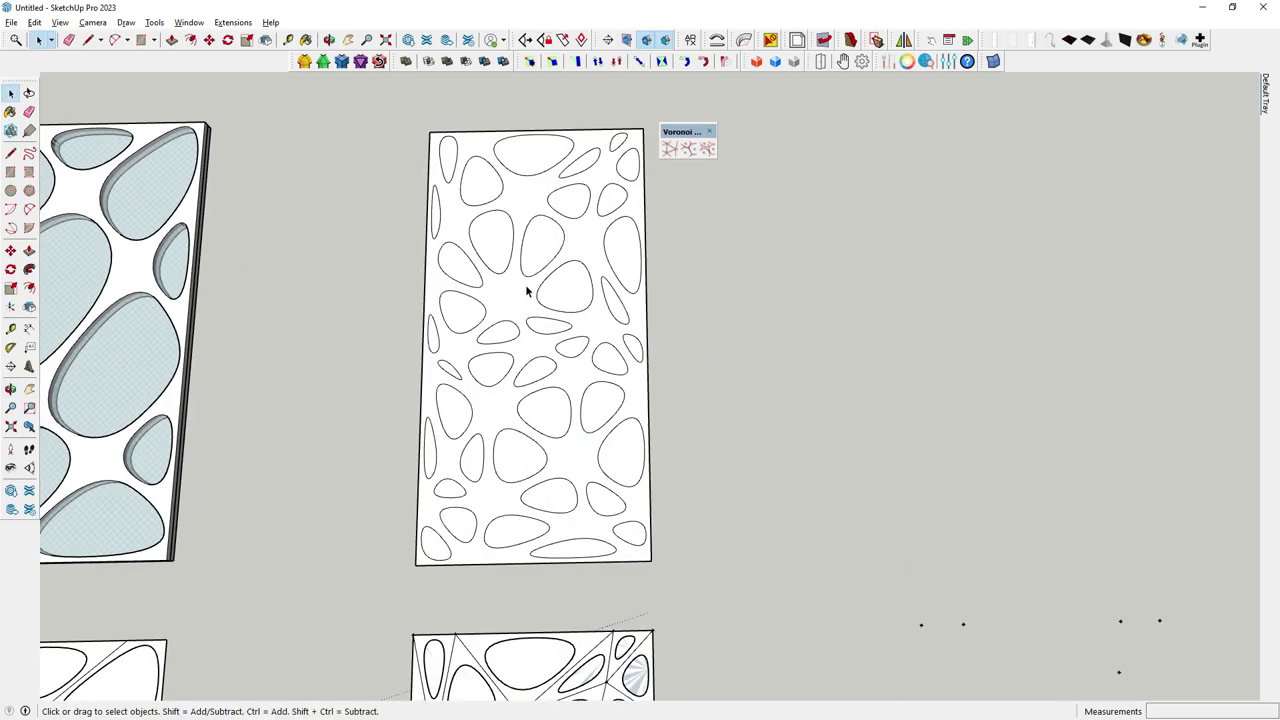
Inside the panel group, invert the face selection and delete the pebble-cell faces
double_click(522, 298)
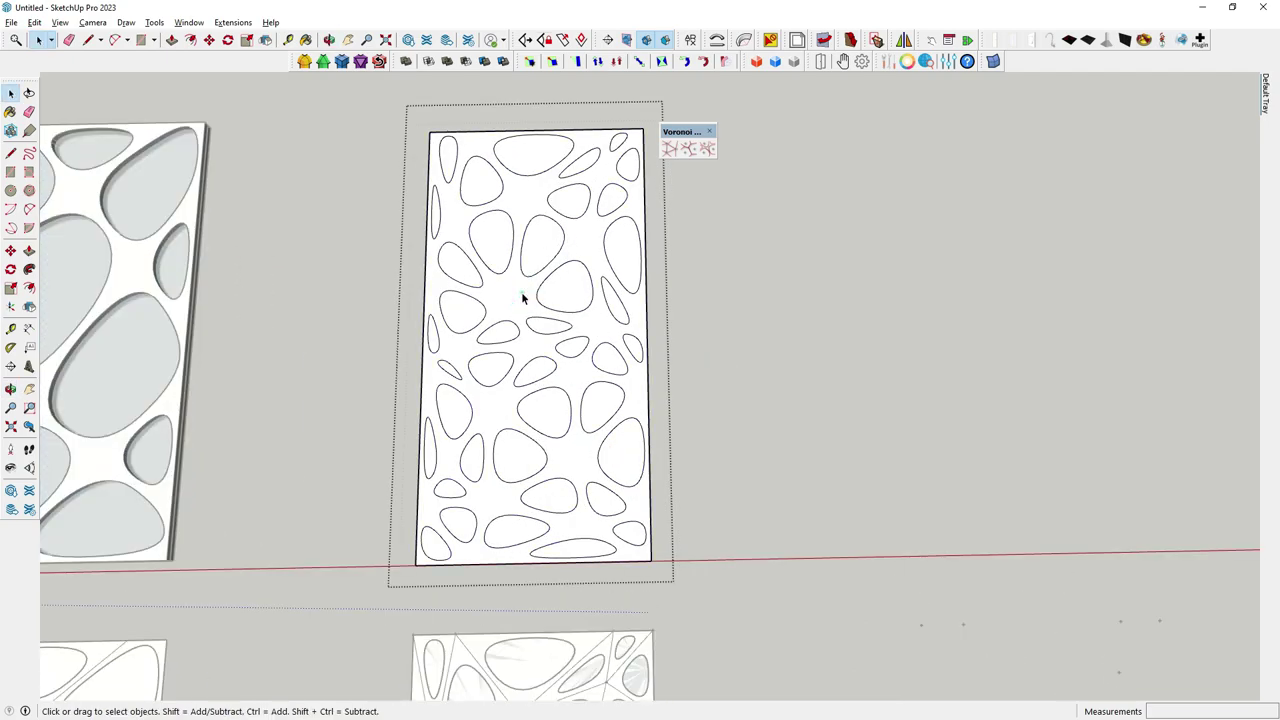
double_click(522, 298)
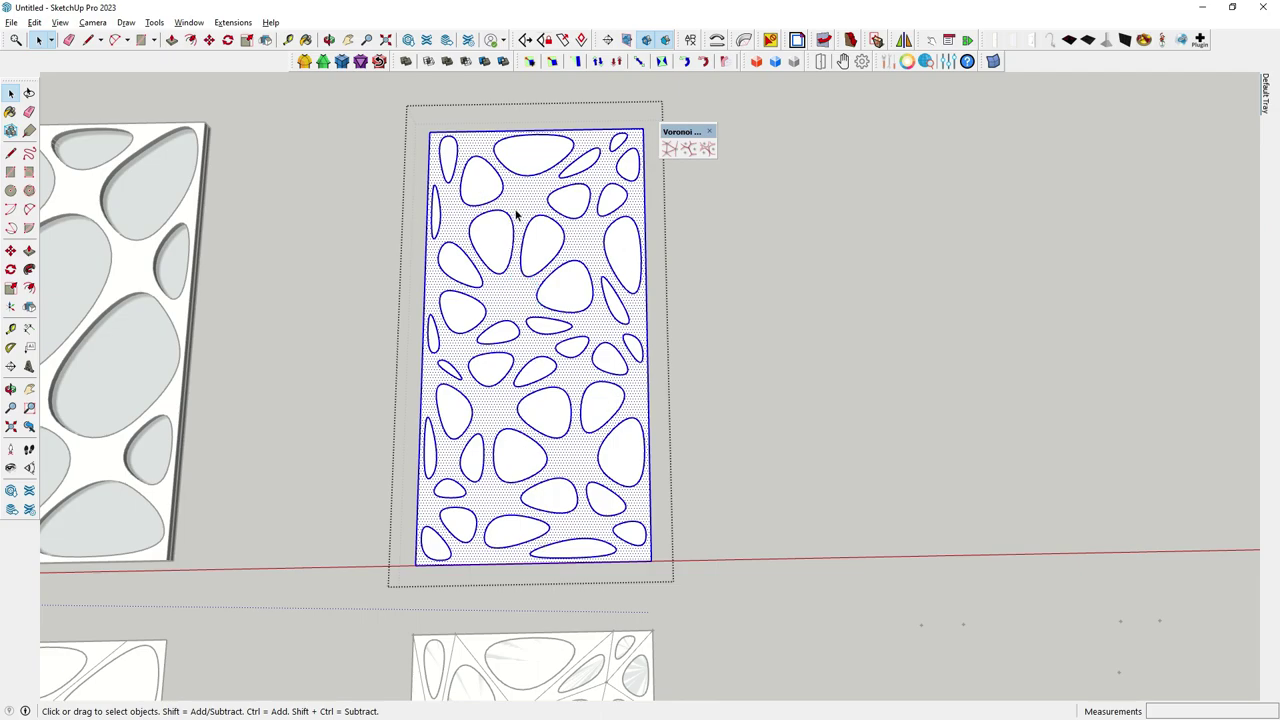
right_click(513, 293)
mouse_move(560, 362)
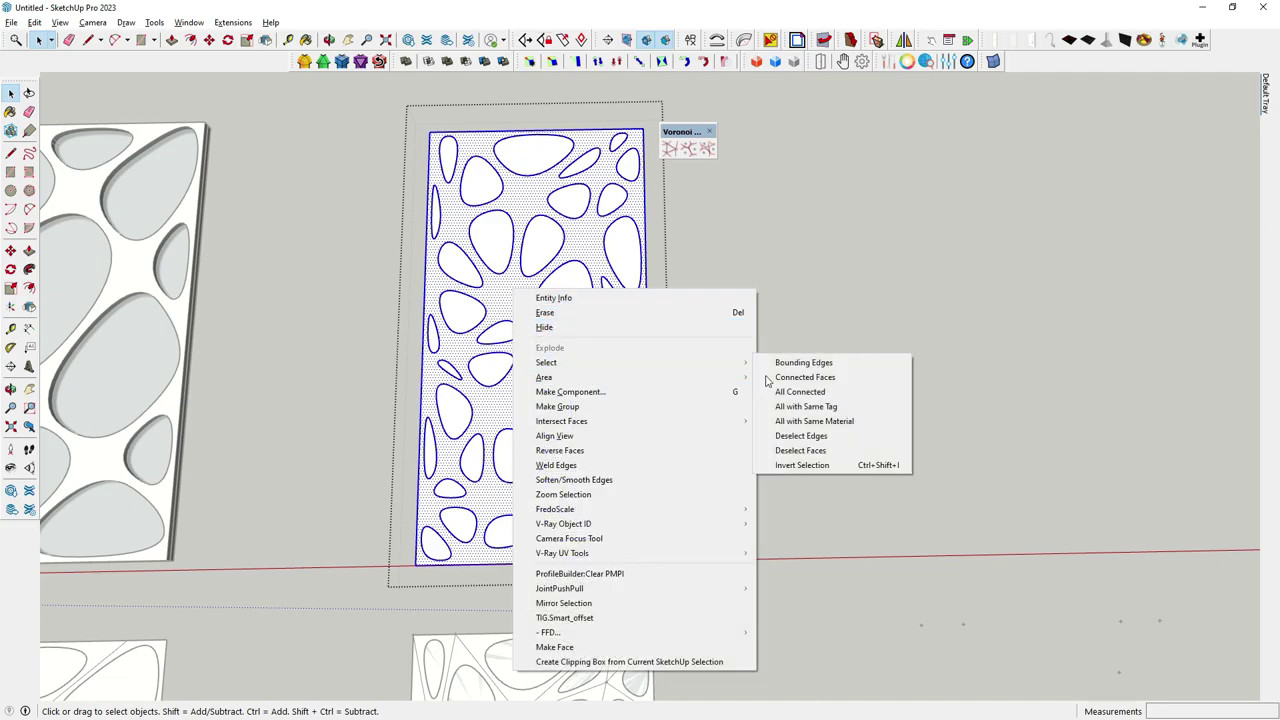
left_click(815, 466)
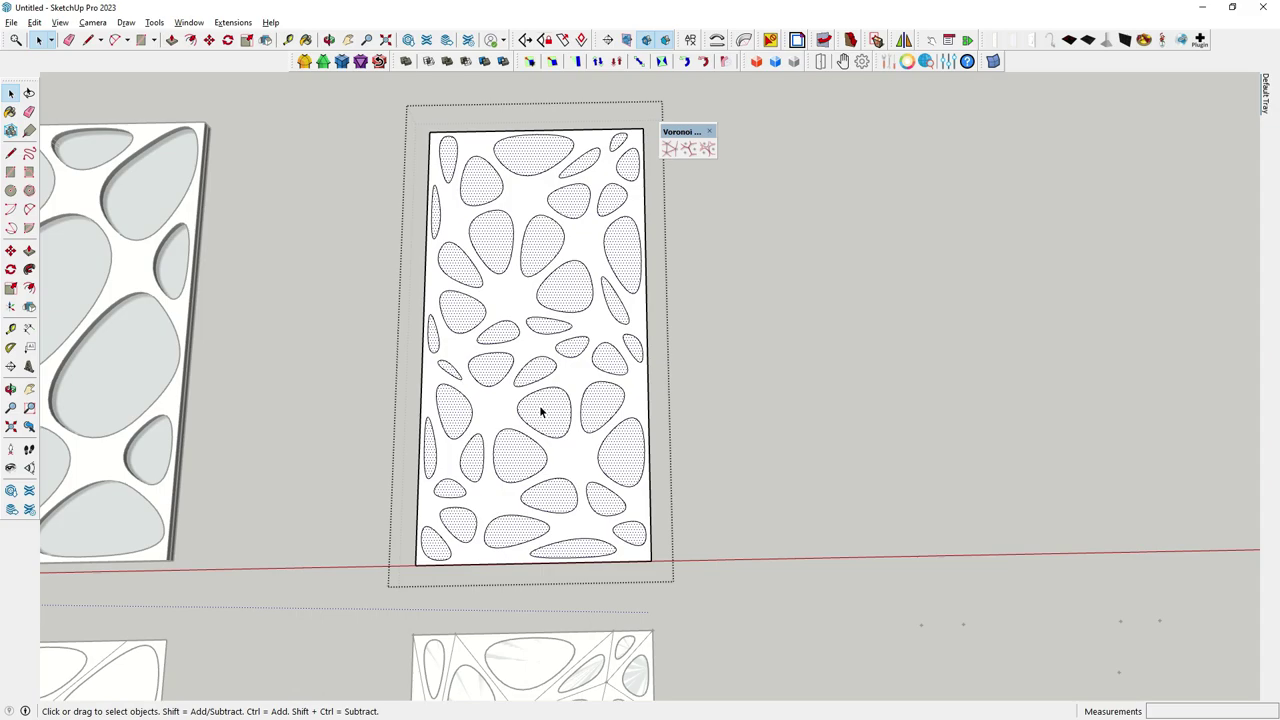
key("Delete")
Push/pull the perforated pebble panel face up to 3" thick
mouse_move(754, 474)
middle_mouse_down()
mouse_move(634, 220)
mouse_move(575, 467)
middle_mouse_up()
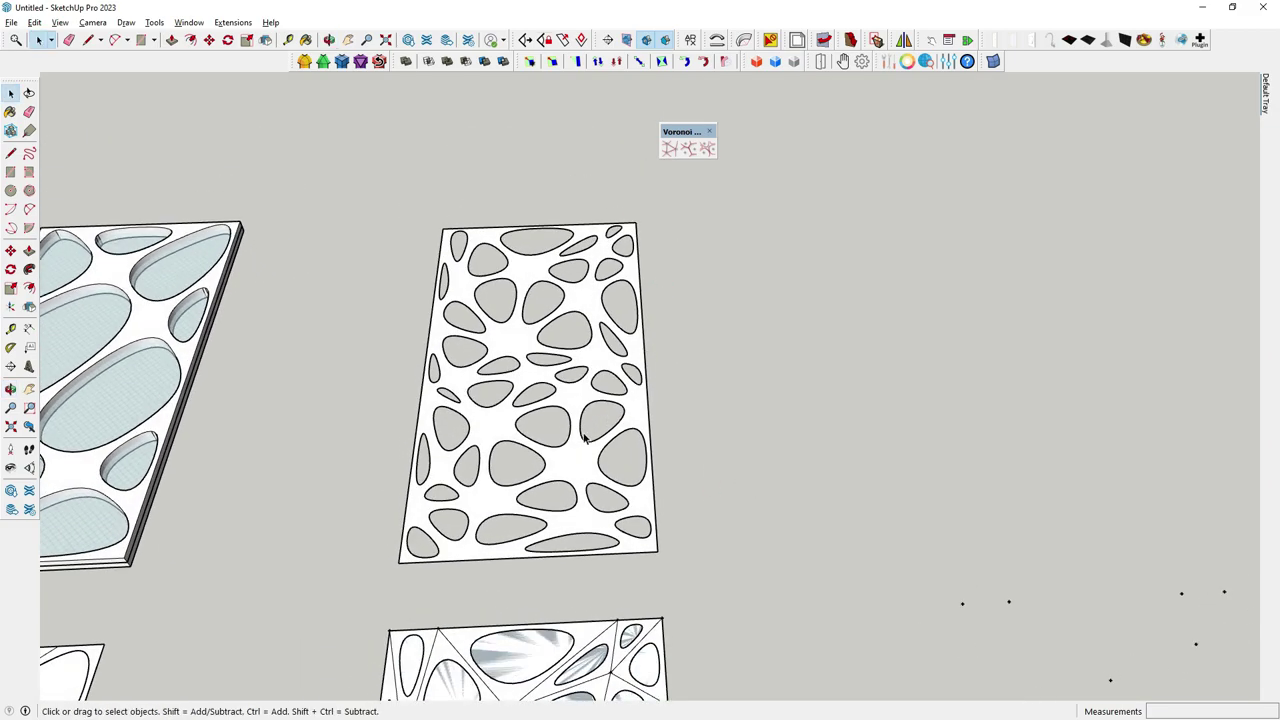
scroll(575, 467, "up", 2)
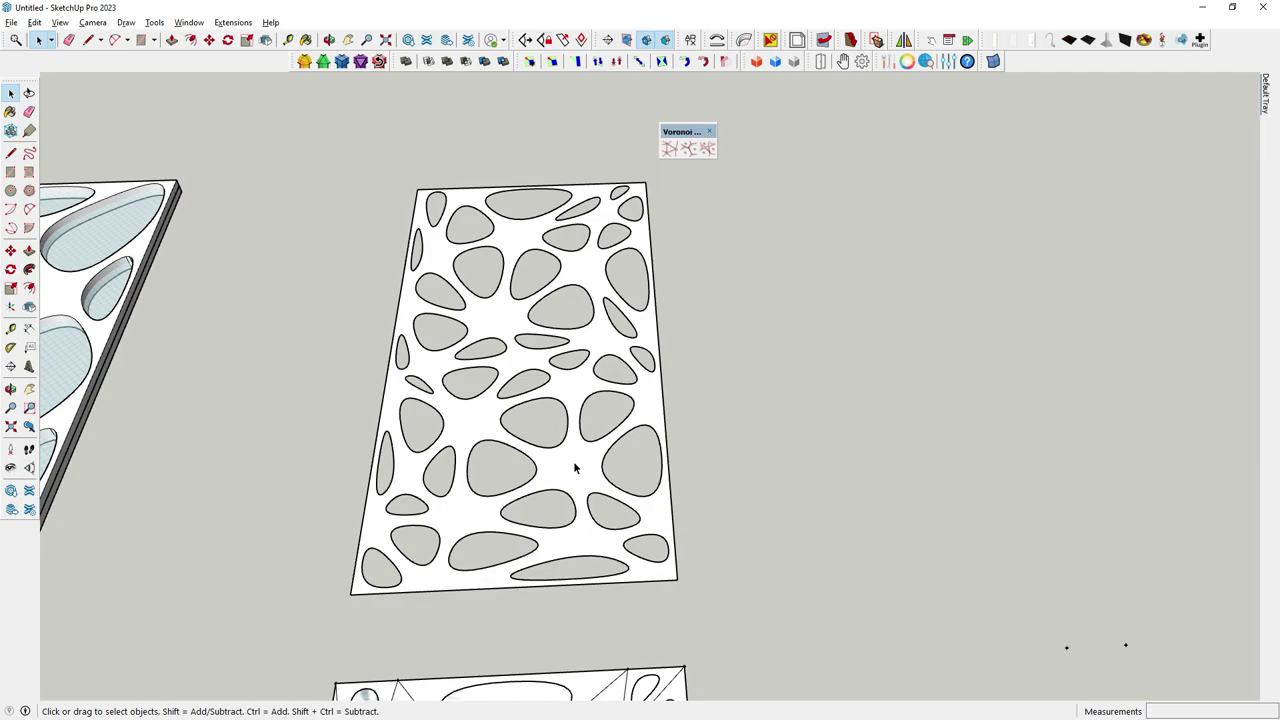
double_click(575, 467)
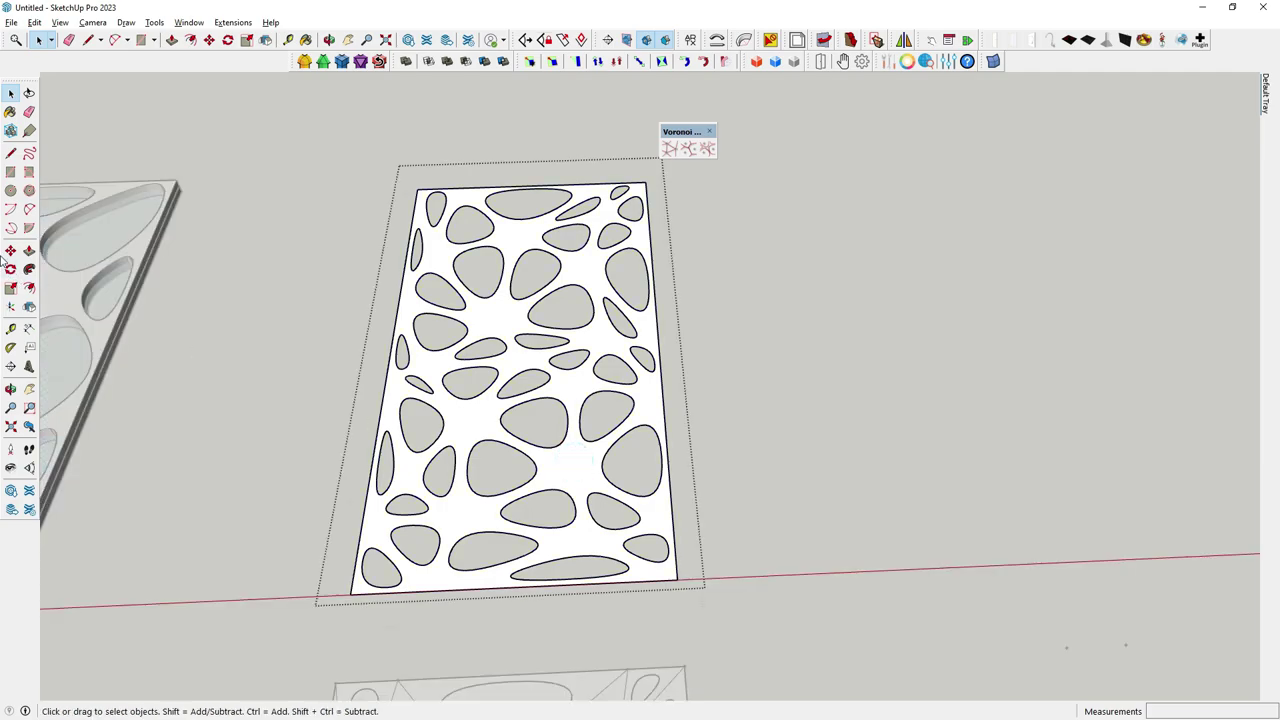
left_click(29, 250)
left_click(566, 467)
type("3")
key("Return")
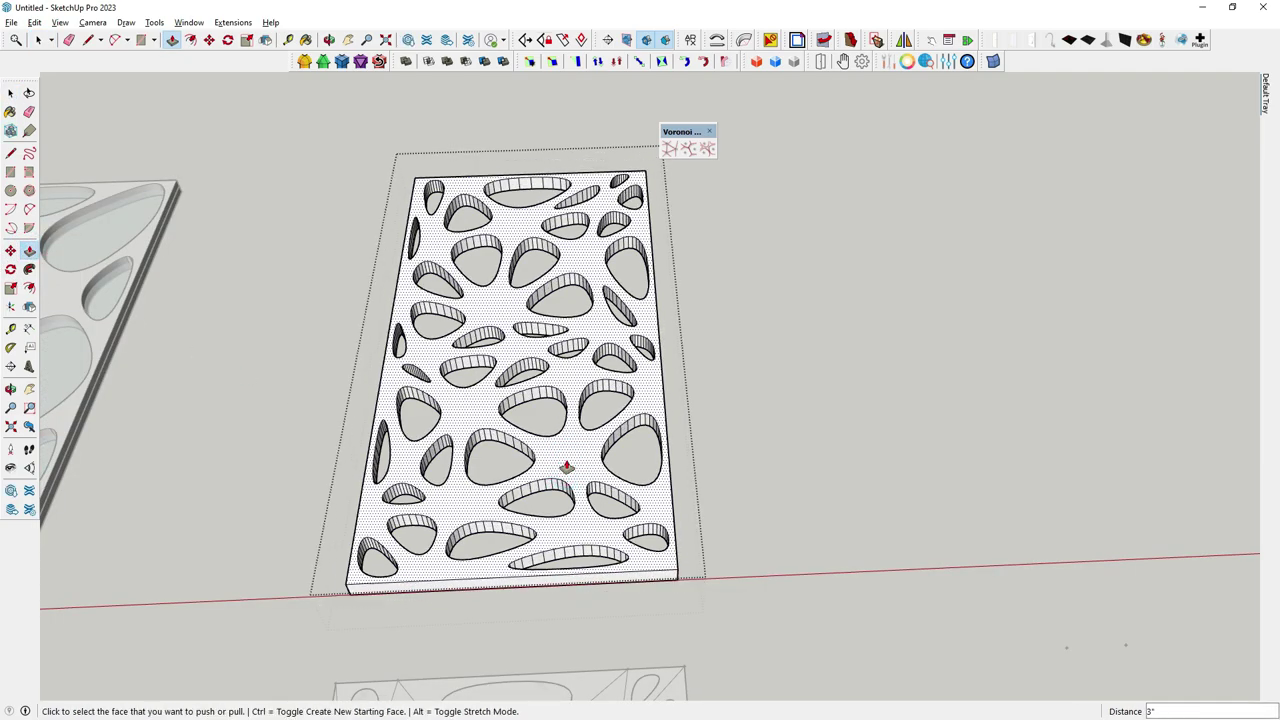
key("space")
scroll(486, 503, "up", 2)
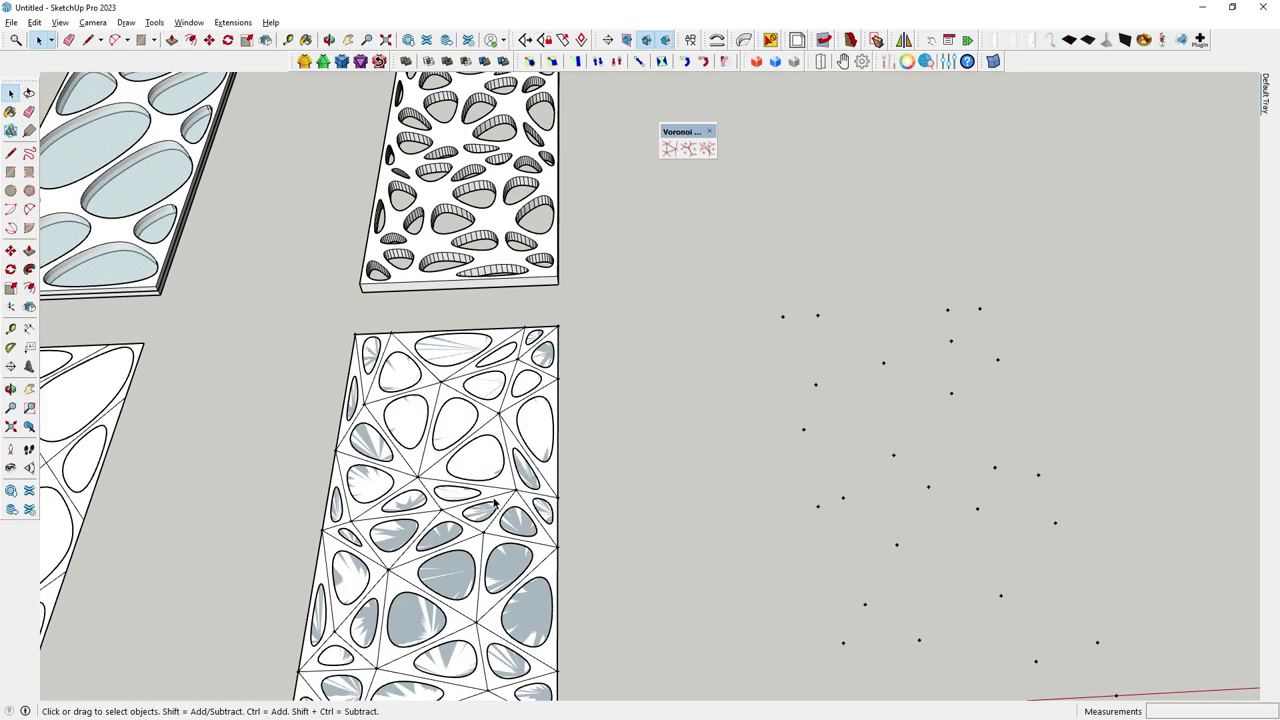
Move the triangulated mesh panel into the top row beside the 3" slab
left_click(10, 250)
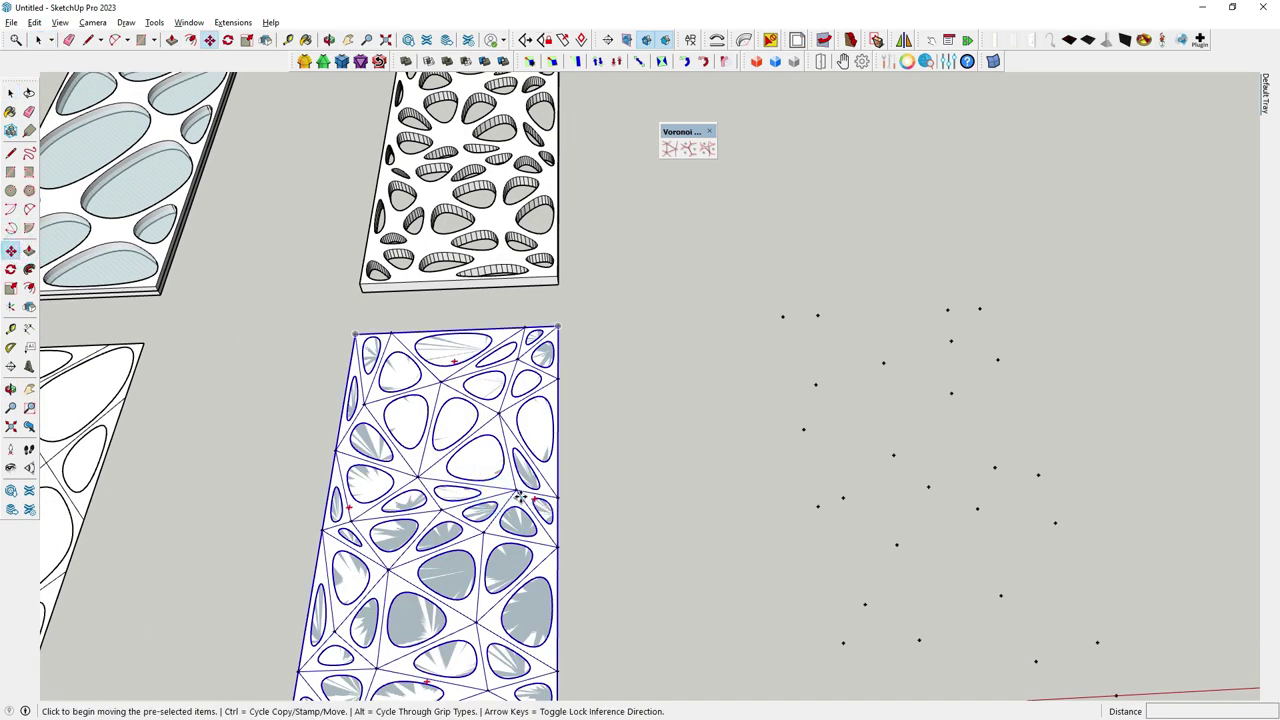
left_click(515, 490)
scroll(395, 640, "down", 3)
left_click(537, 312)
left_click(10, 92)
scroll(617, 337, "up", 2)
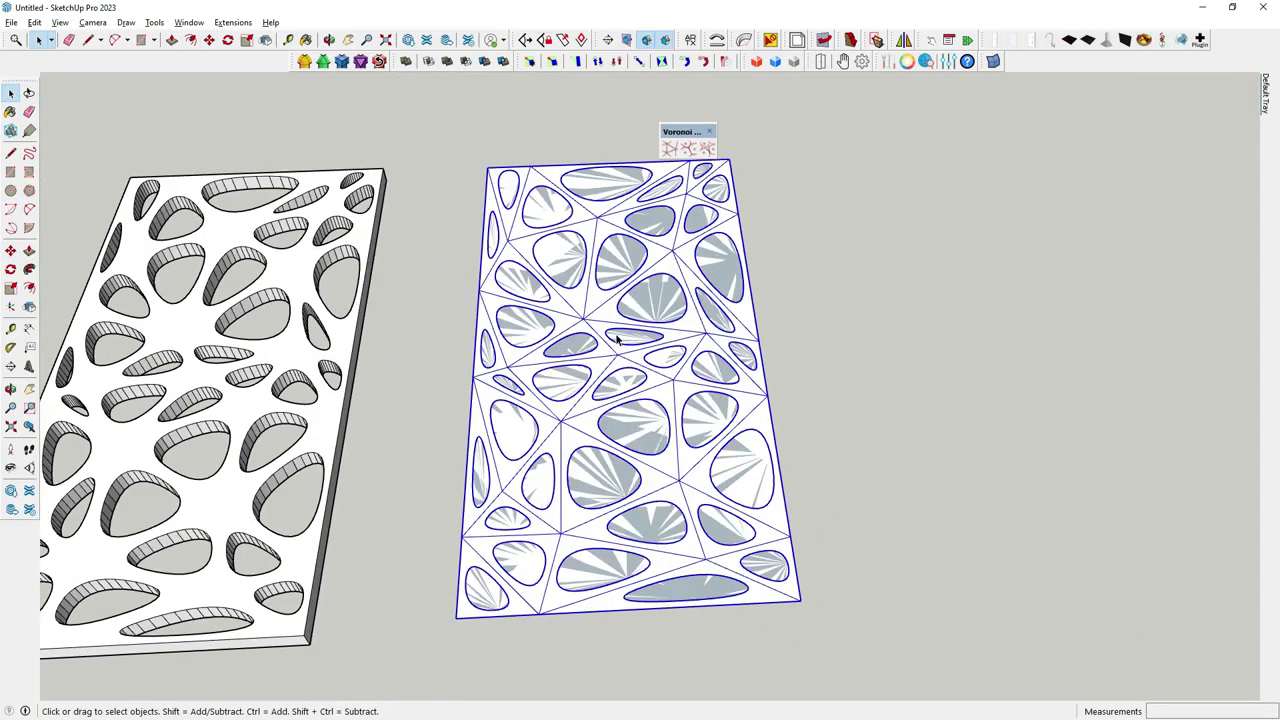
scroll(617, 337, "up", 3)
scroll(617, 337, "up", 2)
scroll(628, 395, "down", 2)
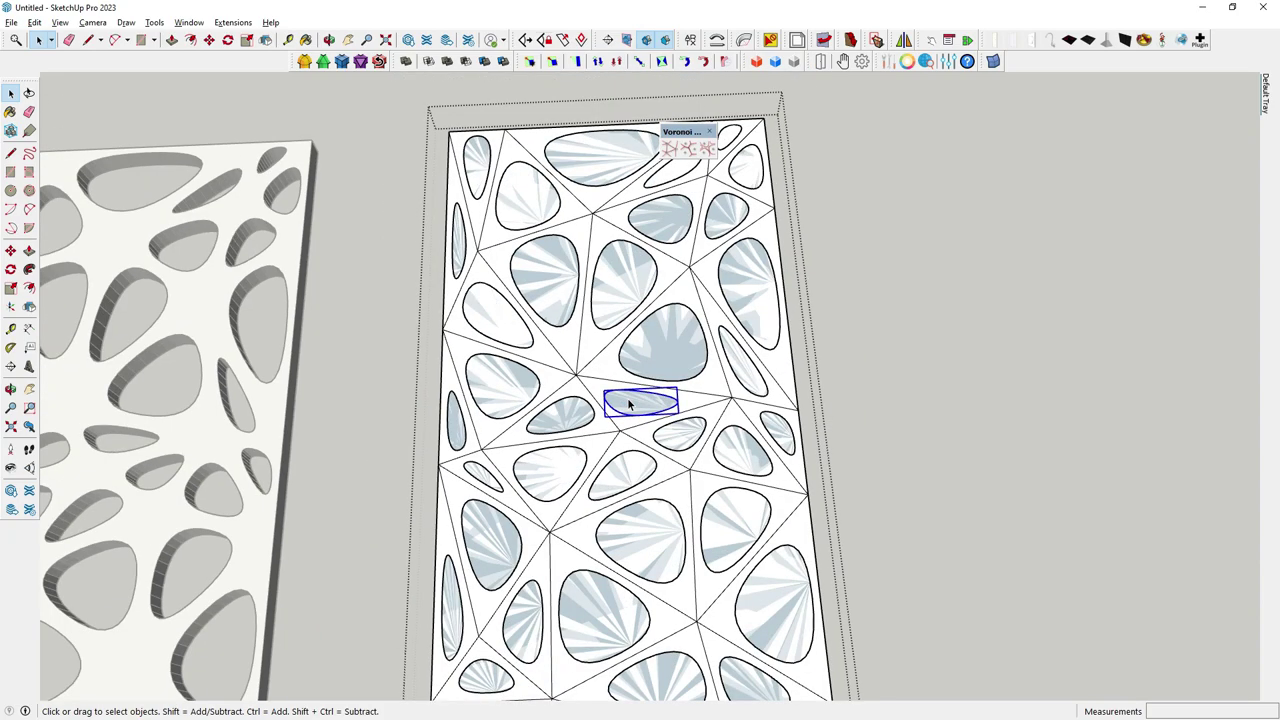
scroll(628, 400, "down", 2)
middle_click_drag(561, 328, 604, 243)
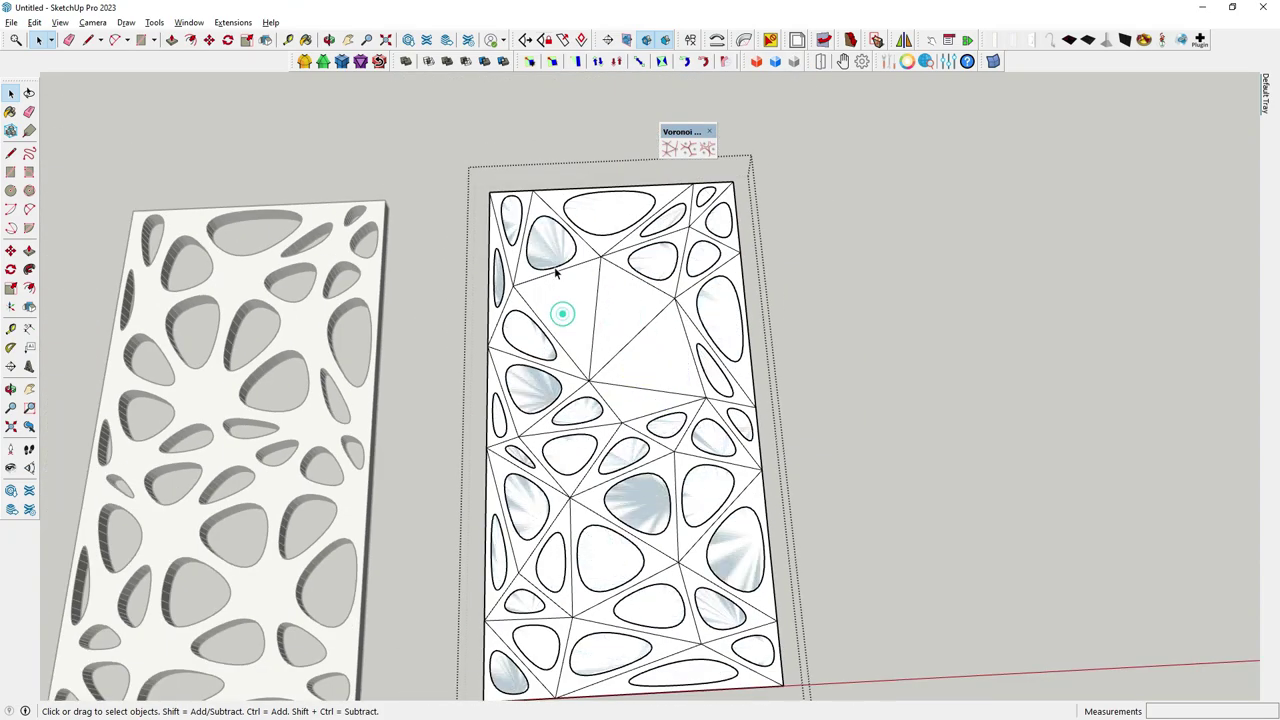
left_click(604, 243)
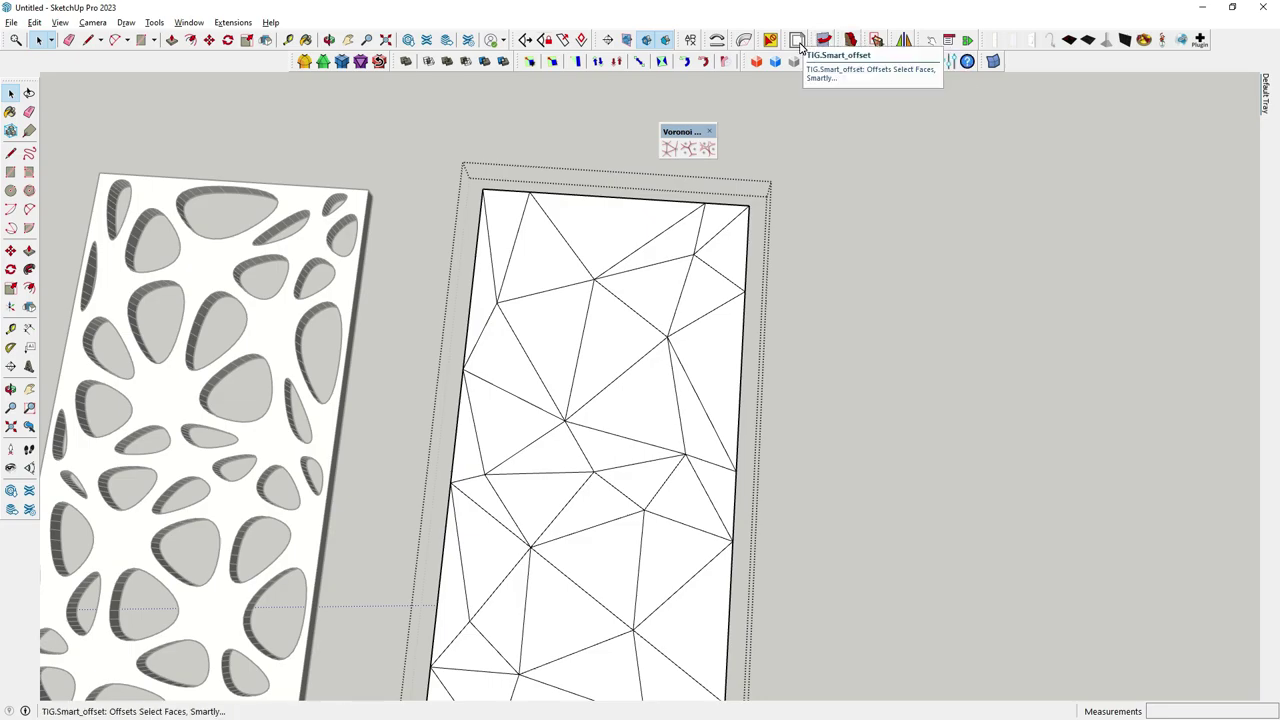
Select the mesh faces without edges and apply TIG Smart_offset with -1
left_click(607, 238)
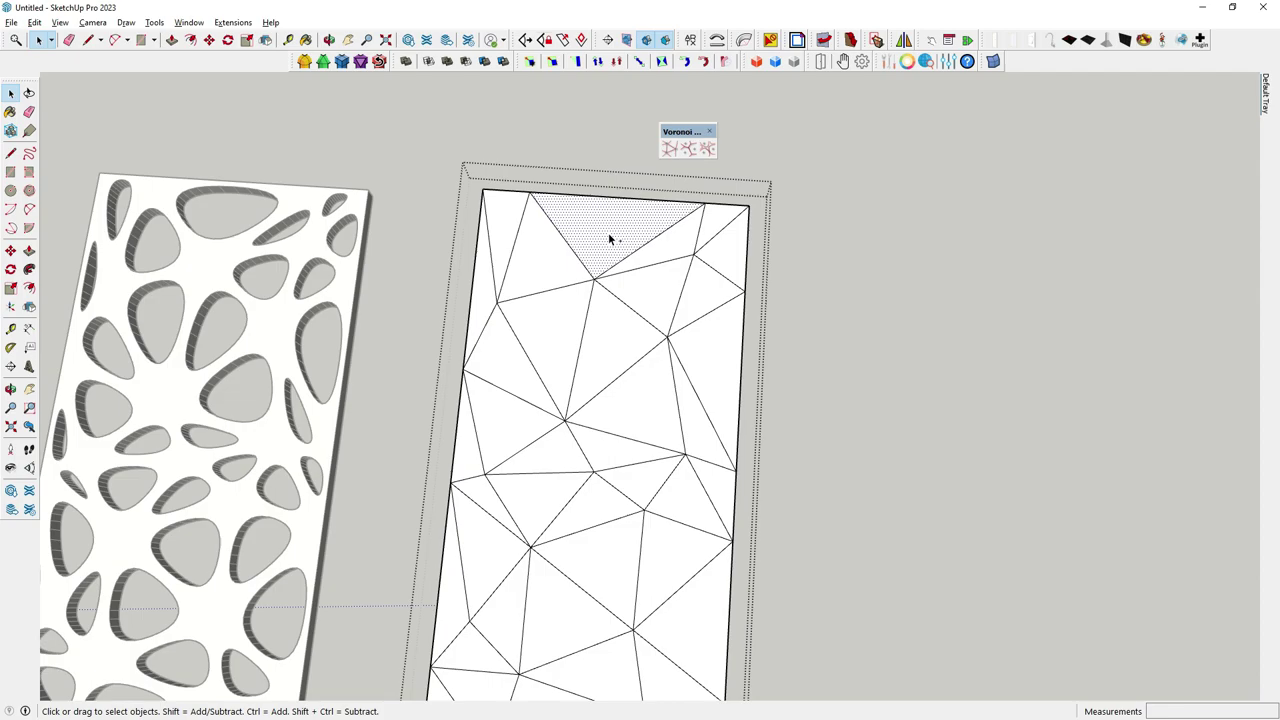
triple_click(608, 237)
right_click(608, 237)
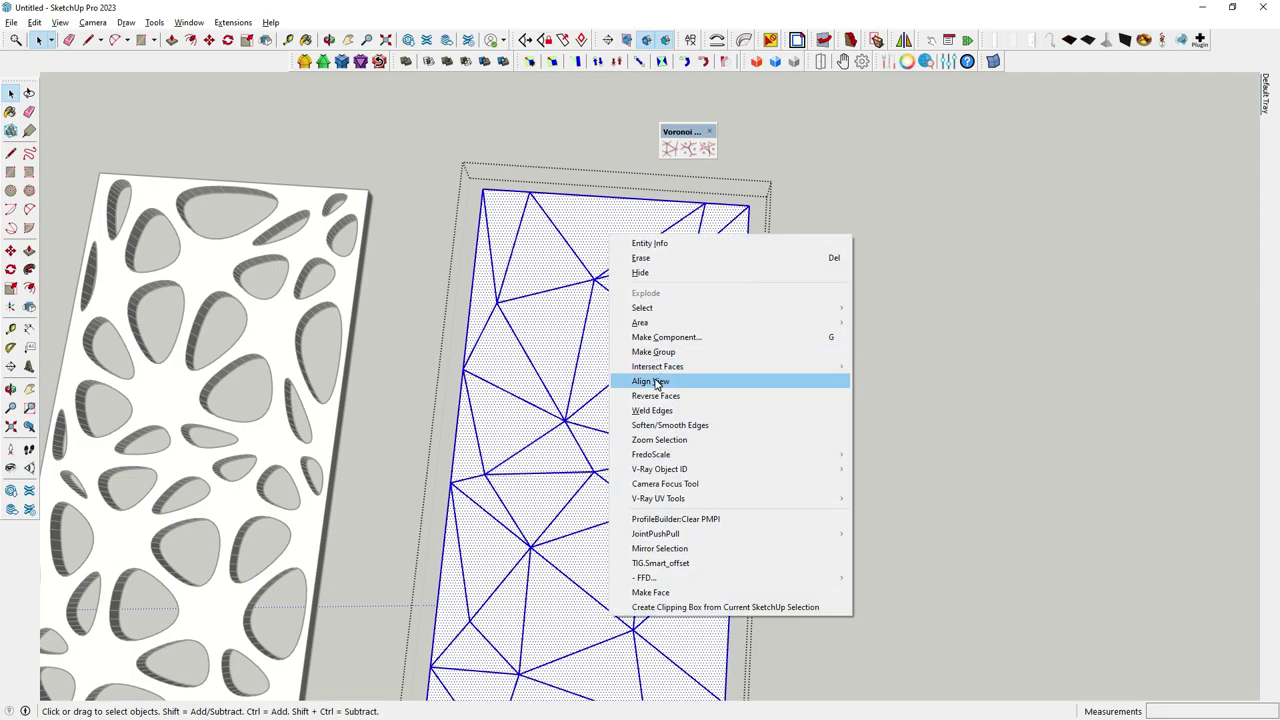
mouse_move(642, 307)
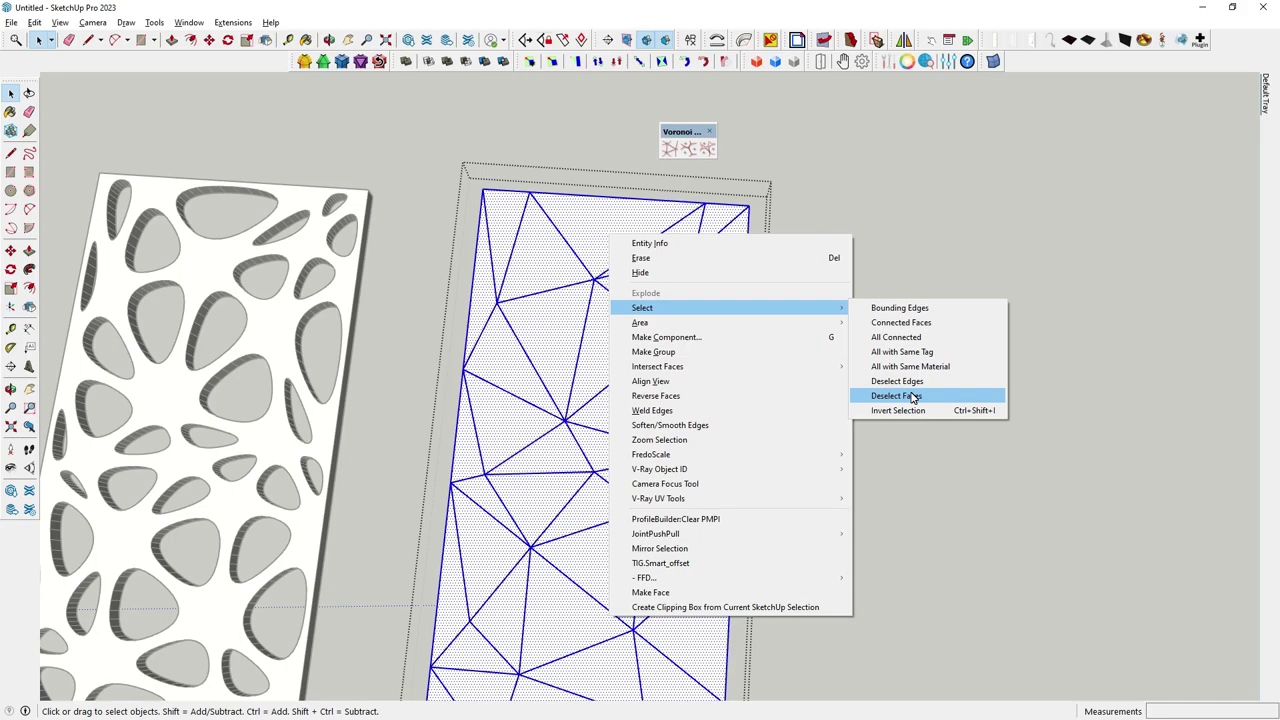
left_click(913, 396)
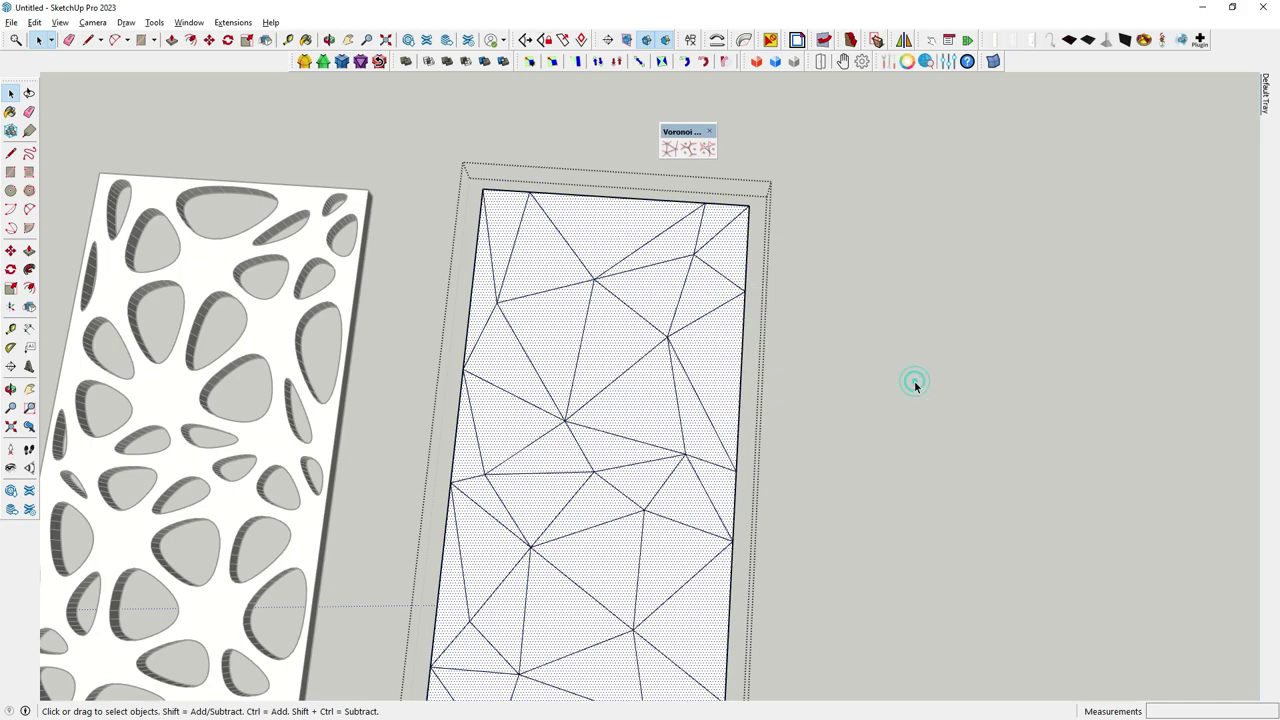
left_click(798, 41)
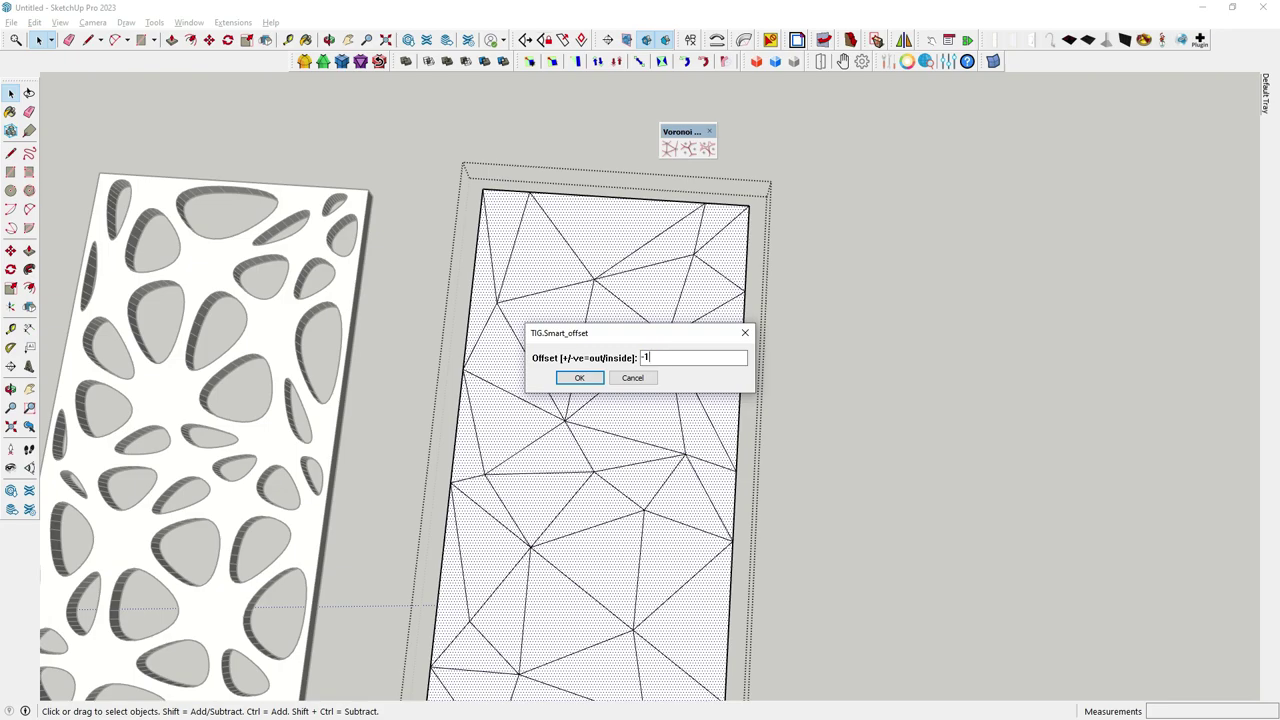
left_click(594, 379)
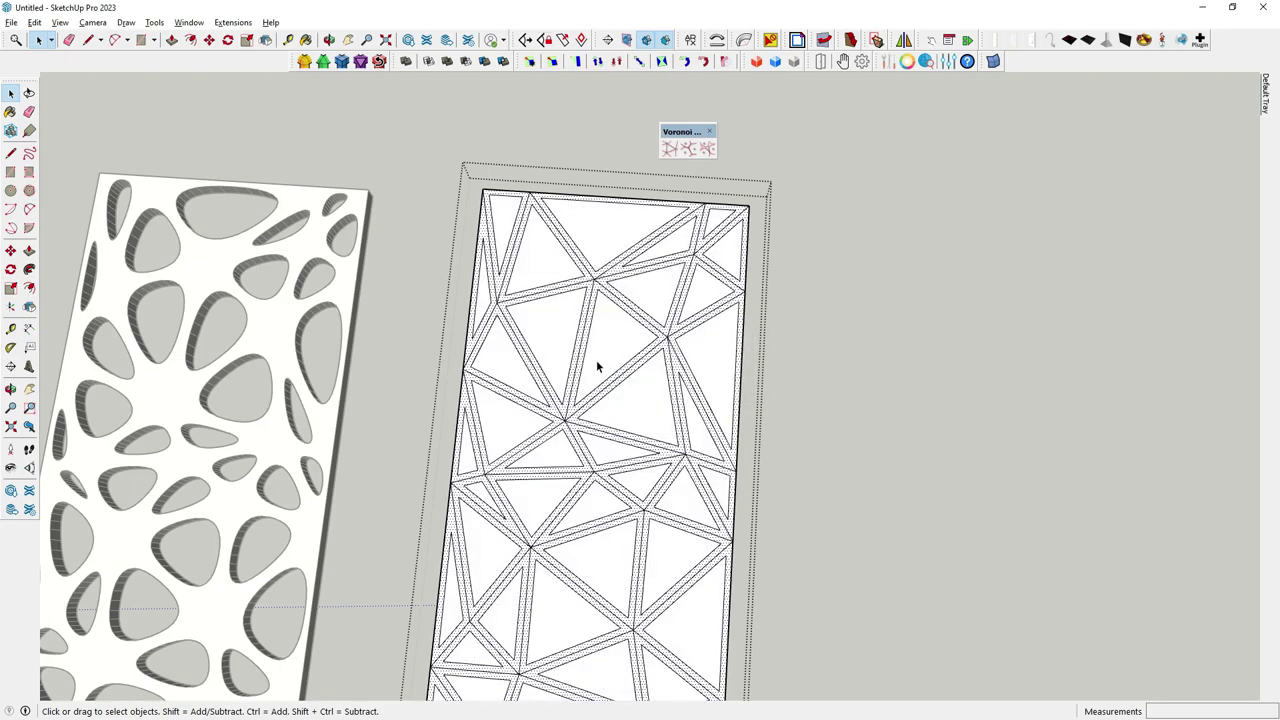
Open the triangle panel group for editing and pick the Eraser tool
scroll(620, 283, "down", 3)
scroll(780, 420, "up", 6)
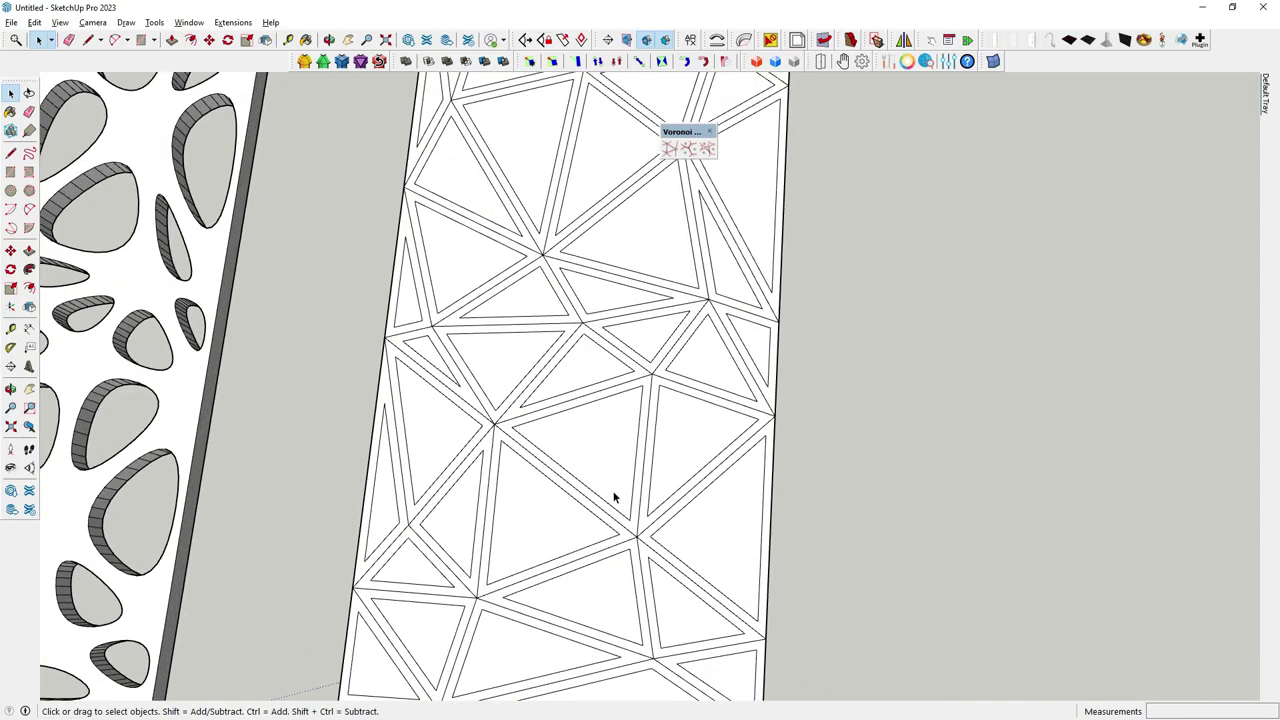
mouse_move(614, 494)
middle_mouse_down()
mouse_move(630, 376)
mouse_move(502, 282)
middle_mouse_up()
scroll(500, 466, "down", 3)
scroll(517, 409, "up", 4)
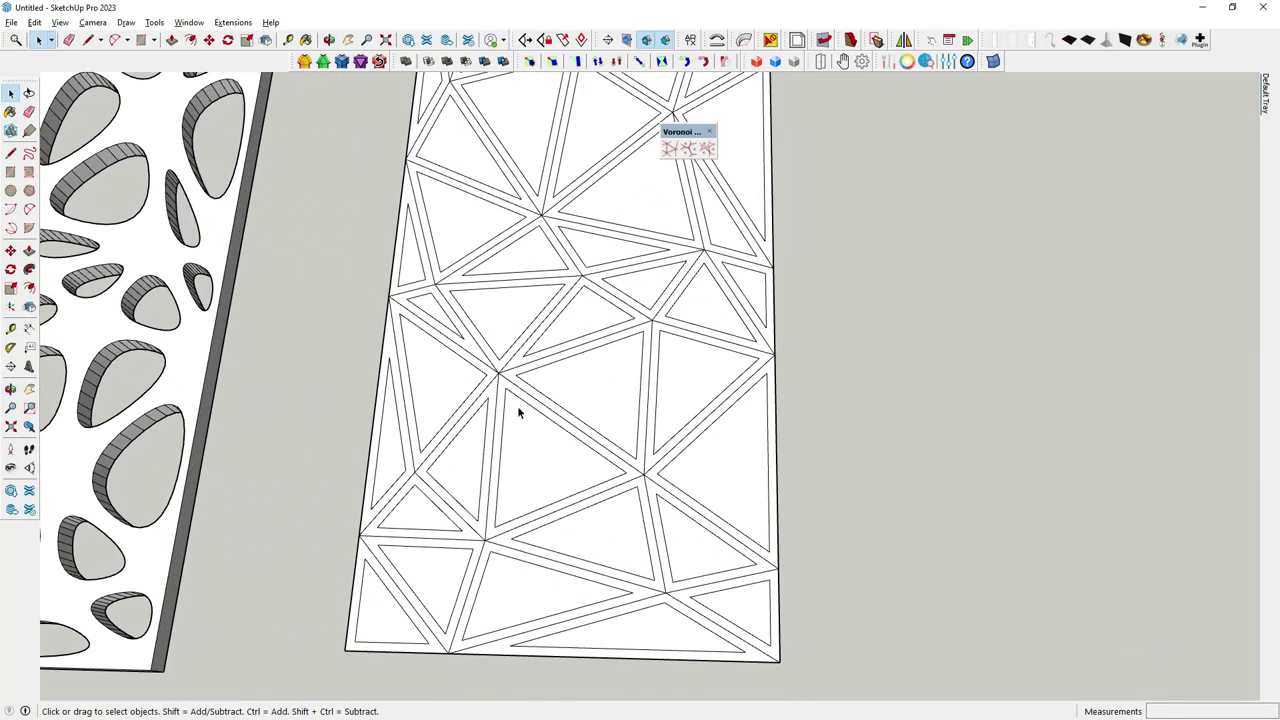
scroll(514, 402, "up", 1)
double_click(530, 434)
left_click(537, 456)
left_click(29, 111)
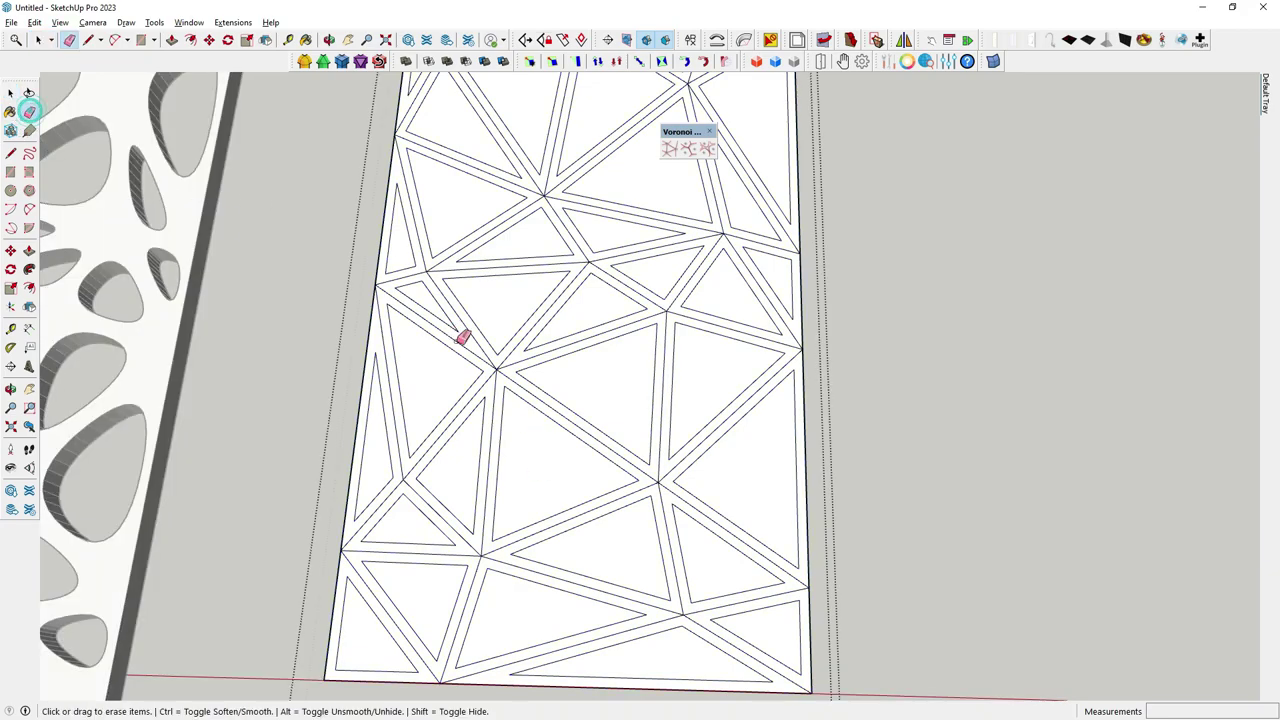
Erase stray triangle edges at the border vertices, left side and bottom strip
left_click_drag(498, 362, 491, 366)
scroll(457, 290, "up", 2)
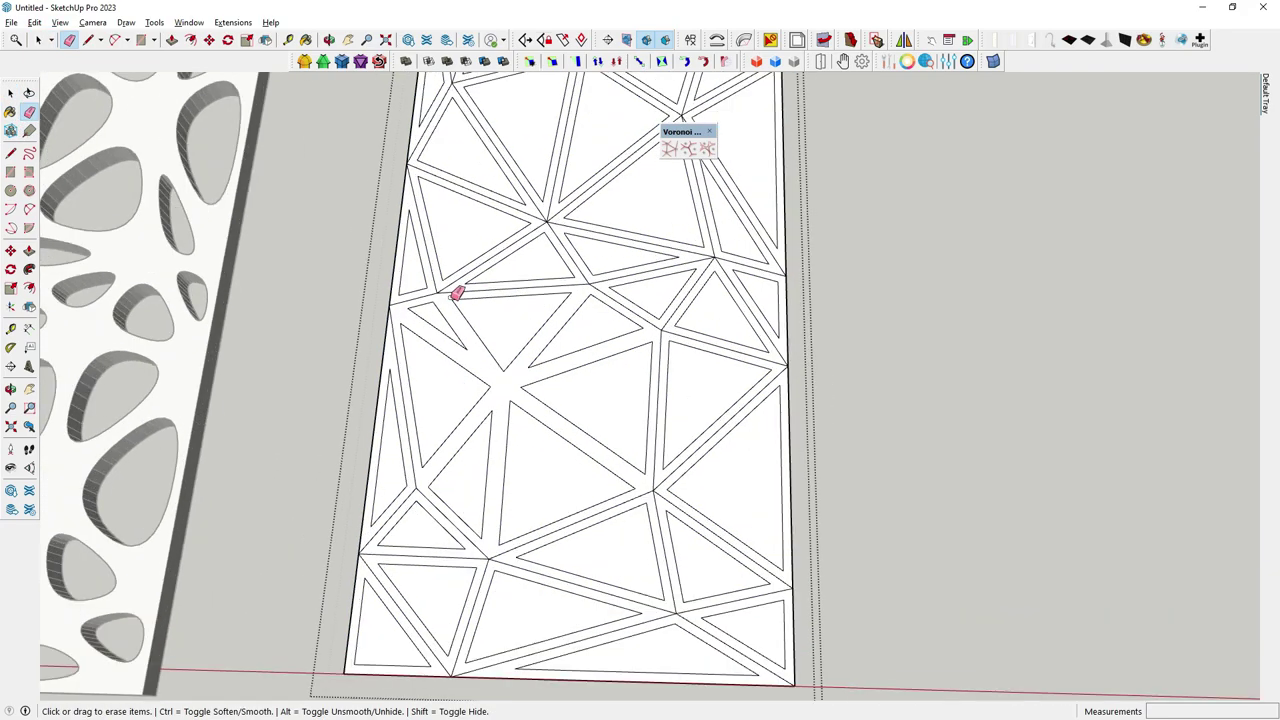
left_click_drag(435, 287, 437, 289)
mouse_move(390, 397)
left_mouse_down()
mouse_move(406, 528)
mouse_move(480, 536)
left_mouse_up()
scroll(449, 571, "down", 2)
mouse_move(400, 635)
left_mouse_down()
mouse_move(414, 657)
mouse_move(686, 597)
mouse_move(823, 543)
mouse_move(646, 409)
left_mouse_up()
scroll(659, 594, "up", 1)
scroll(686, 597, "up", 1)
scroll(616, 298, "up", 2)
Erase the leftover edges near the upper junctions and along the right side
left_click_drag(616, 298, 714, 166)
scroll(480, 214, "down", 1)
left_click_drag(480, 214, 480, 249)
scroll(530, 278, "down", 2)
scroll(530, 278, "up", 1)
mouse_move(766, 291)
left_mouse_down()
mouse_move(754, 209)
mouse_move(709, 394)
left_mouse_up()
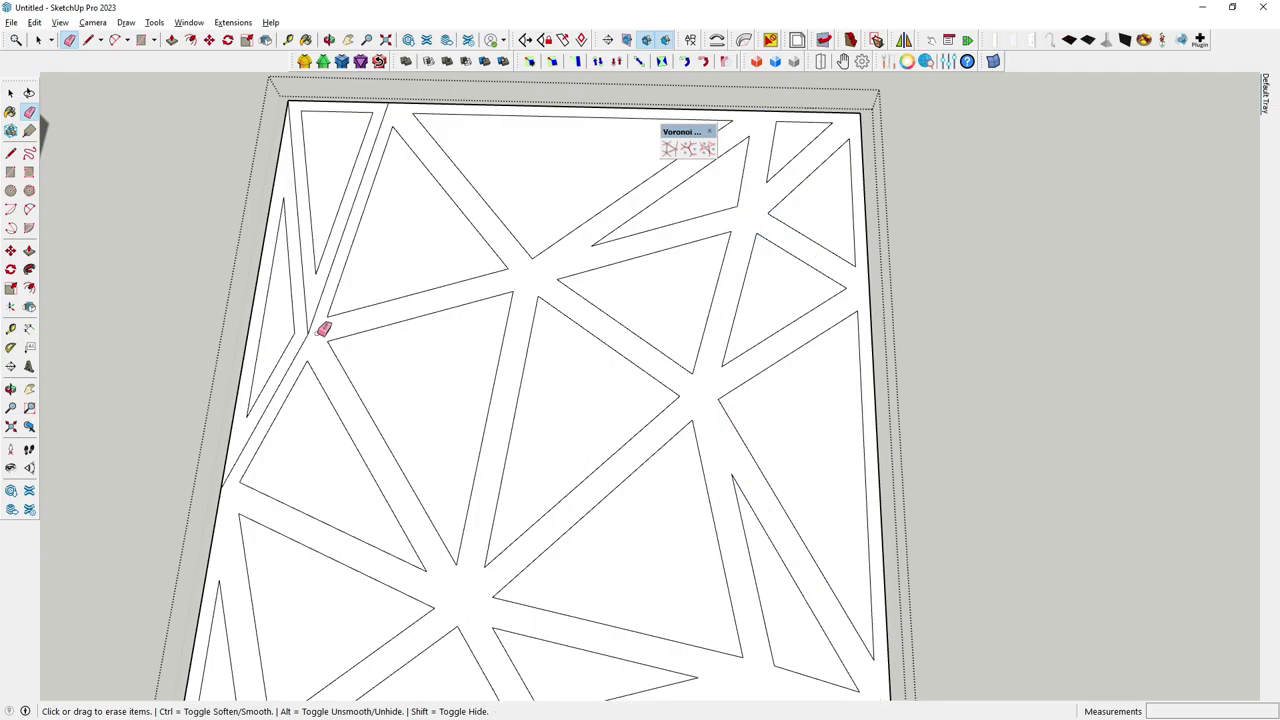
scroll(350, 215, "down", 1)
scroll(480, 230, "down", 1)
Select the triangulated panel's face together with its edges
left_click(10, 92)
scroll(481, 325, "down", 1)
left_click(471, 318)
double_click(466, 318)
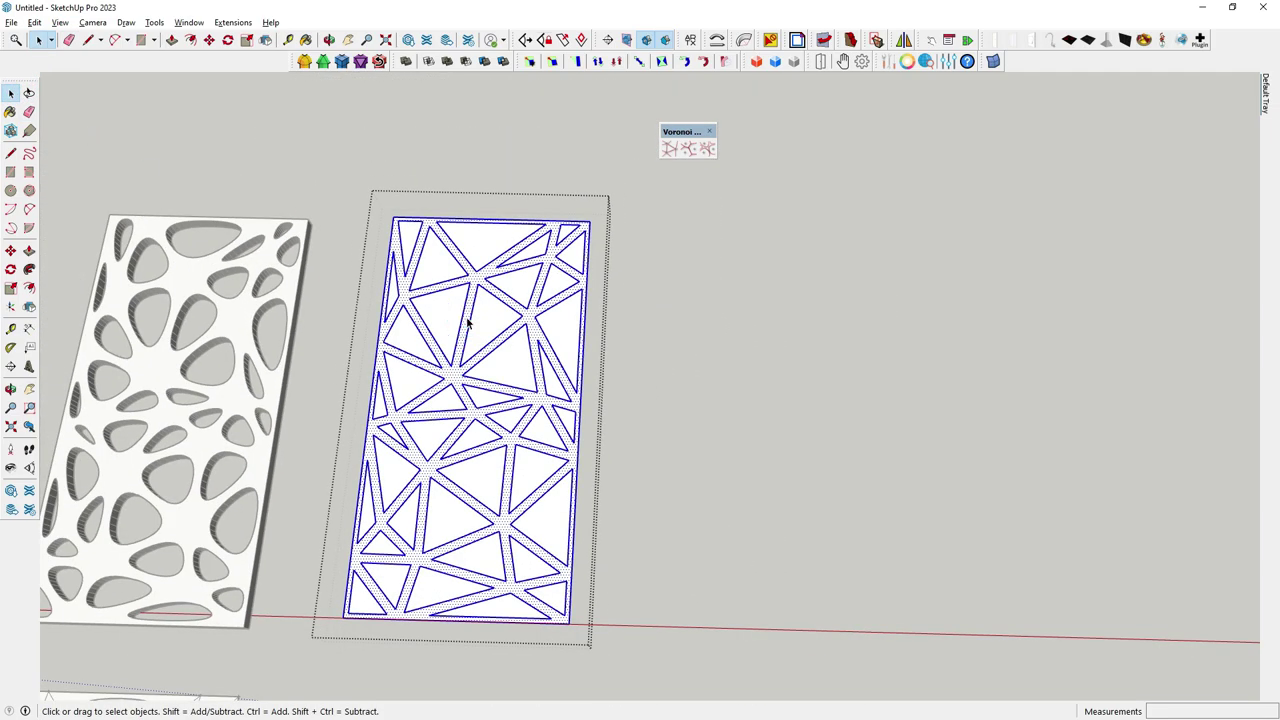
Invert the selection to the triangle faces and delete them to cut the holes
right_click(466, 319)
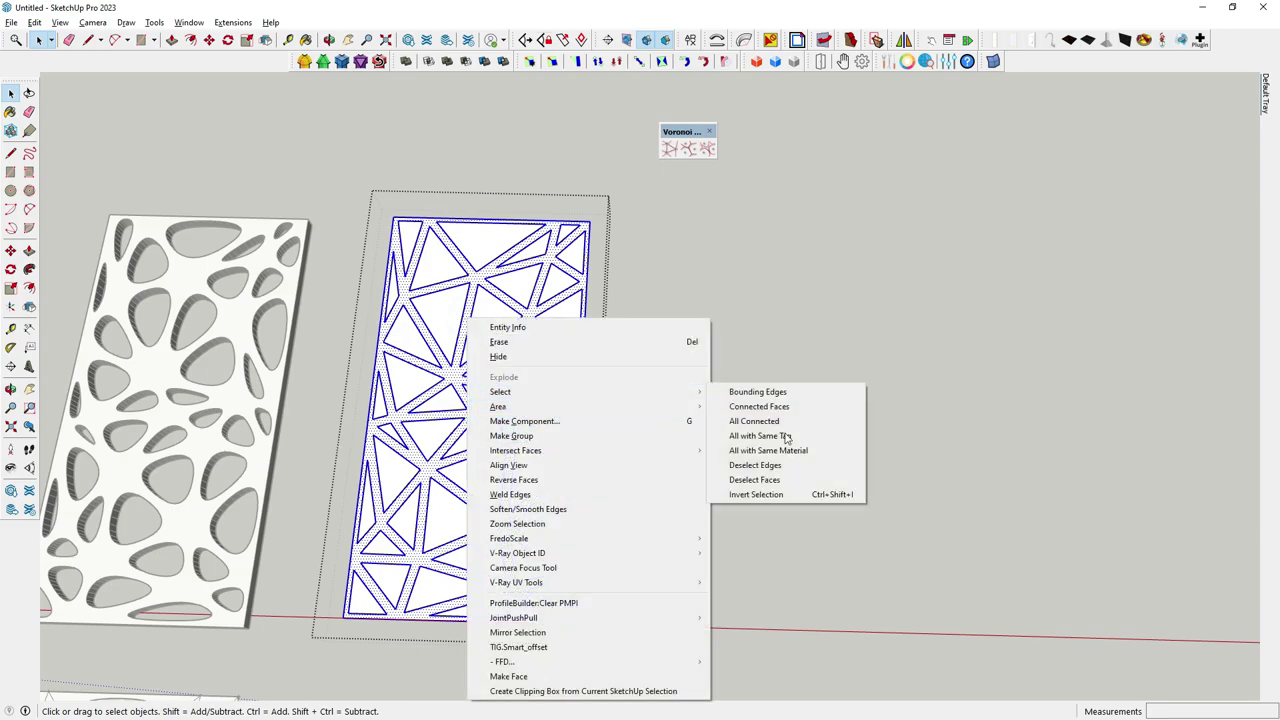
left_click(758, 494)
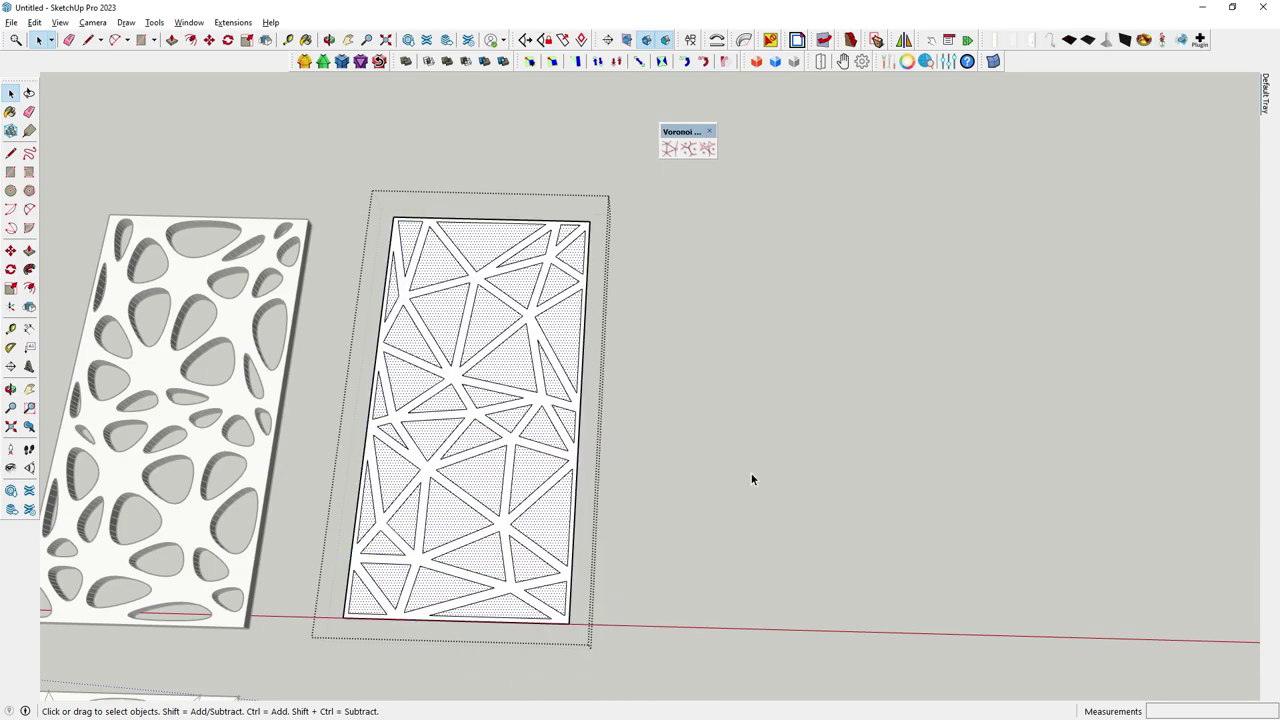
key("Delete")
mouse_move(613, 450)
middle_mouse_down()
mouse_move(491, 337)
mouse_move(497, 294)
mouse_move(673, 385)
mouse_move(471, 417)
mouse_move(493, 418)
middle_mouse_up()
Inside the panel group, Push/Pull the framing face up into a thick solid slab
left_click(29, 250)
key("space")
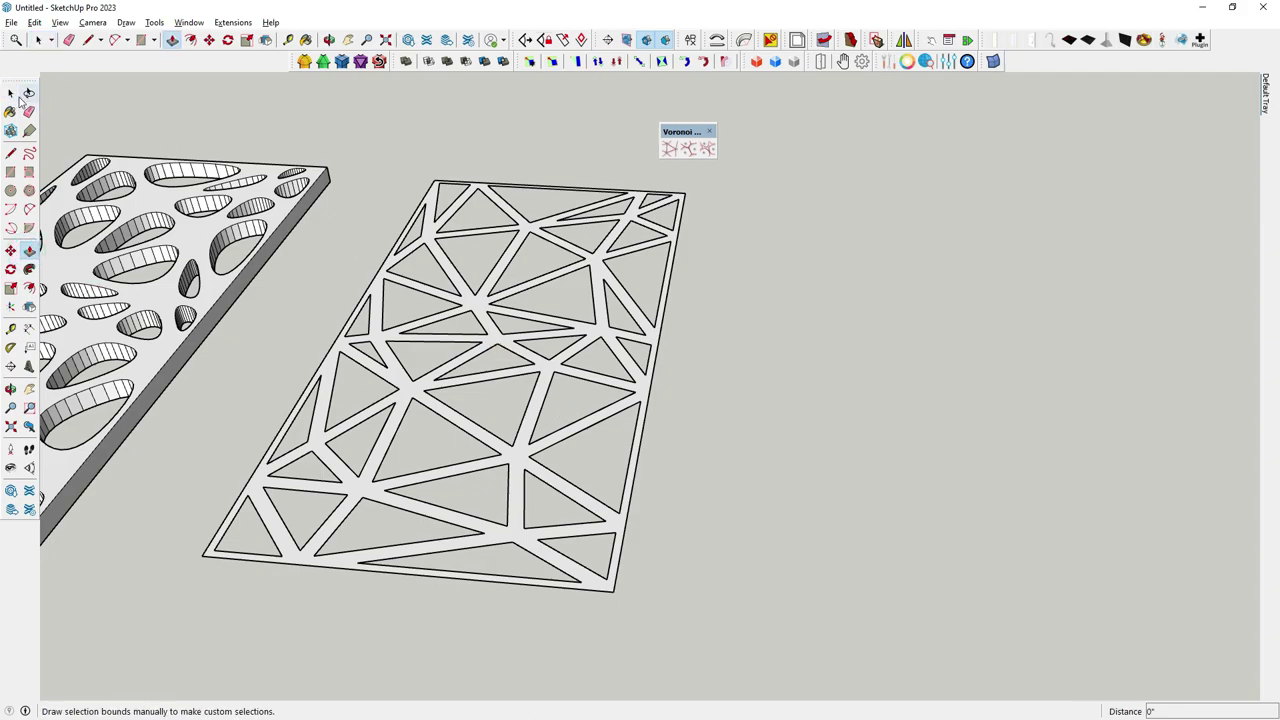
double_click(480, 320)
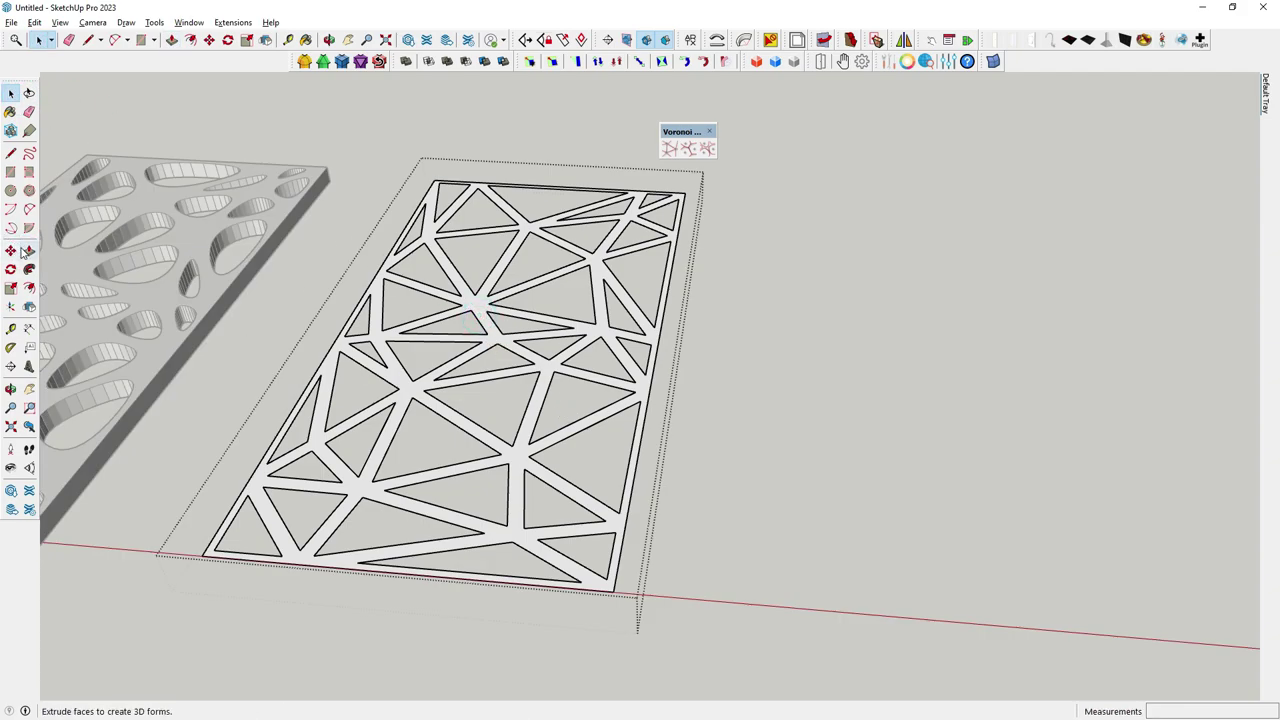
key("p")
left_click_drag(480, 312, 471, 300)
middle_click_drag(471, 300, 525, 300)
key("space")
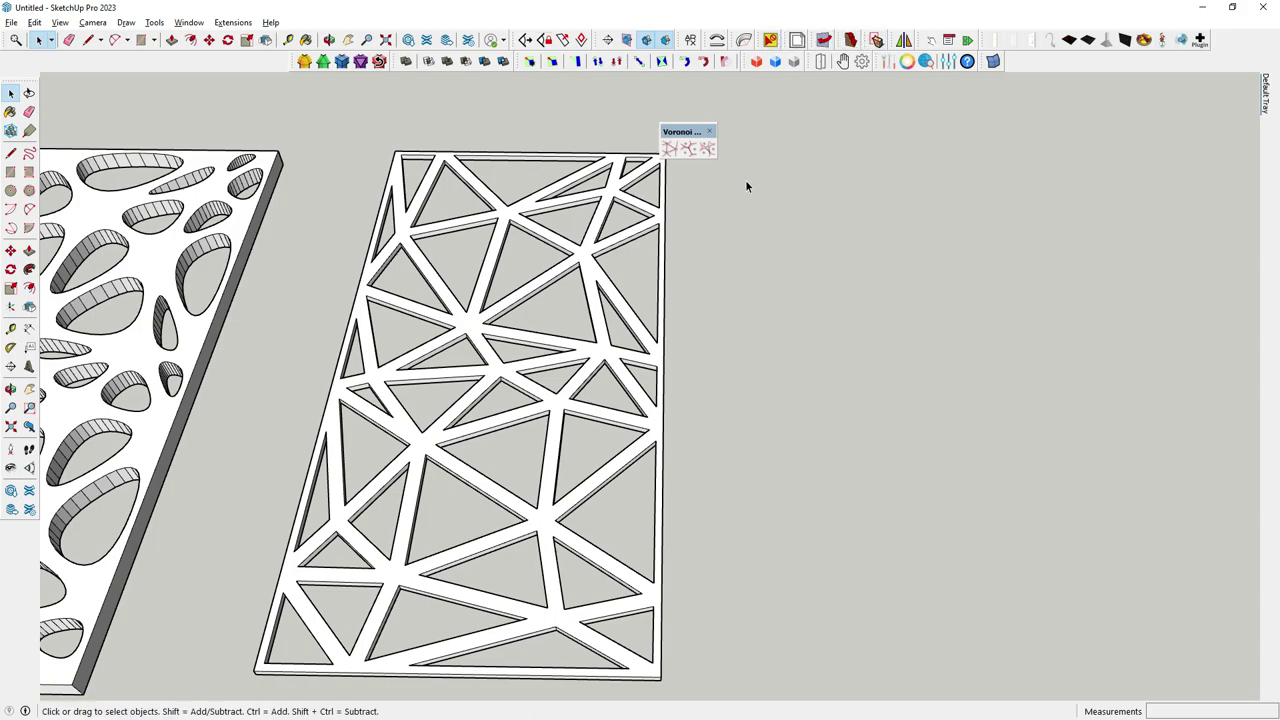
scroll(624, 369, "down", 3)
Box-select the loose point cluster and triangulate it into 40 triangles
scroll(654, 424, "down", 2)
scroll(670, 300, "down", 2)
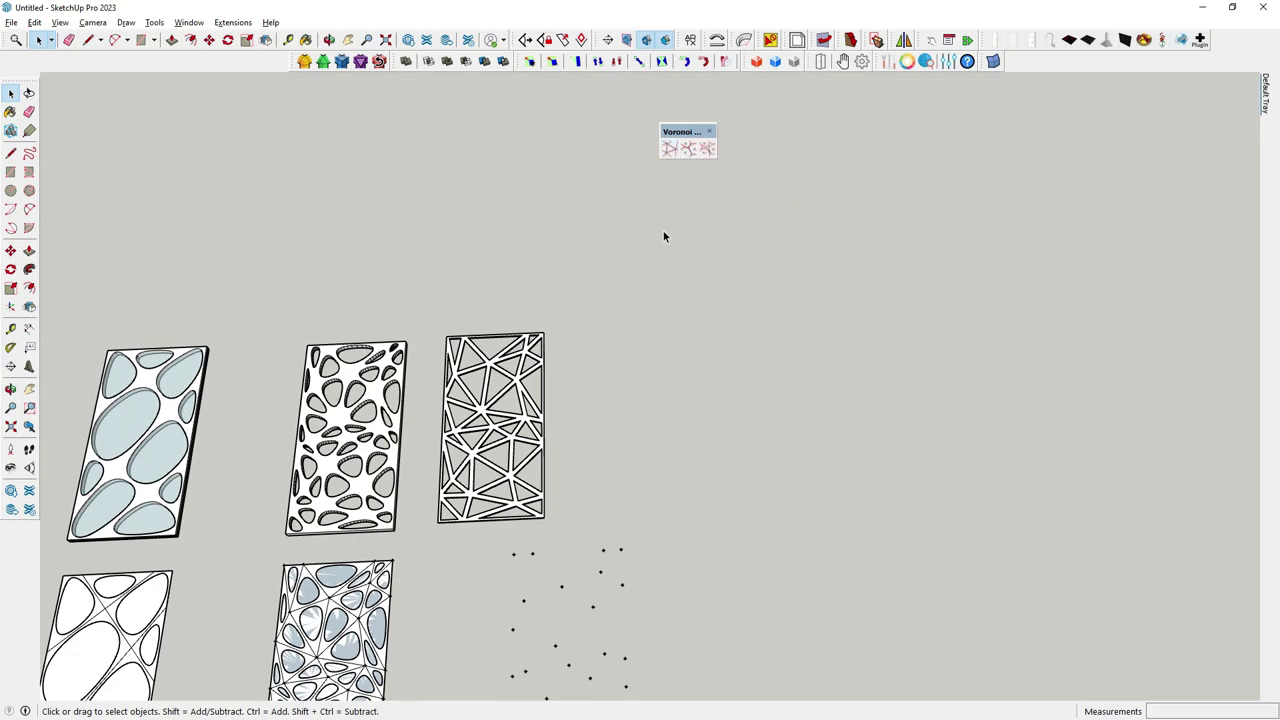
middle_click_drag(499, 490, 531, 577)
scroll(482, 408, "up", 2)
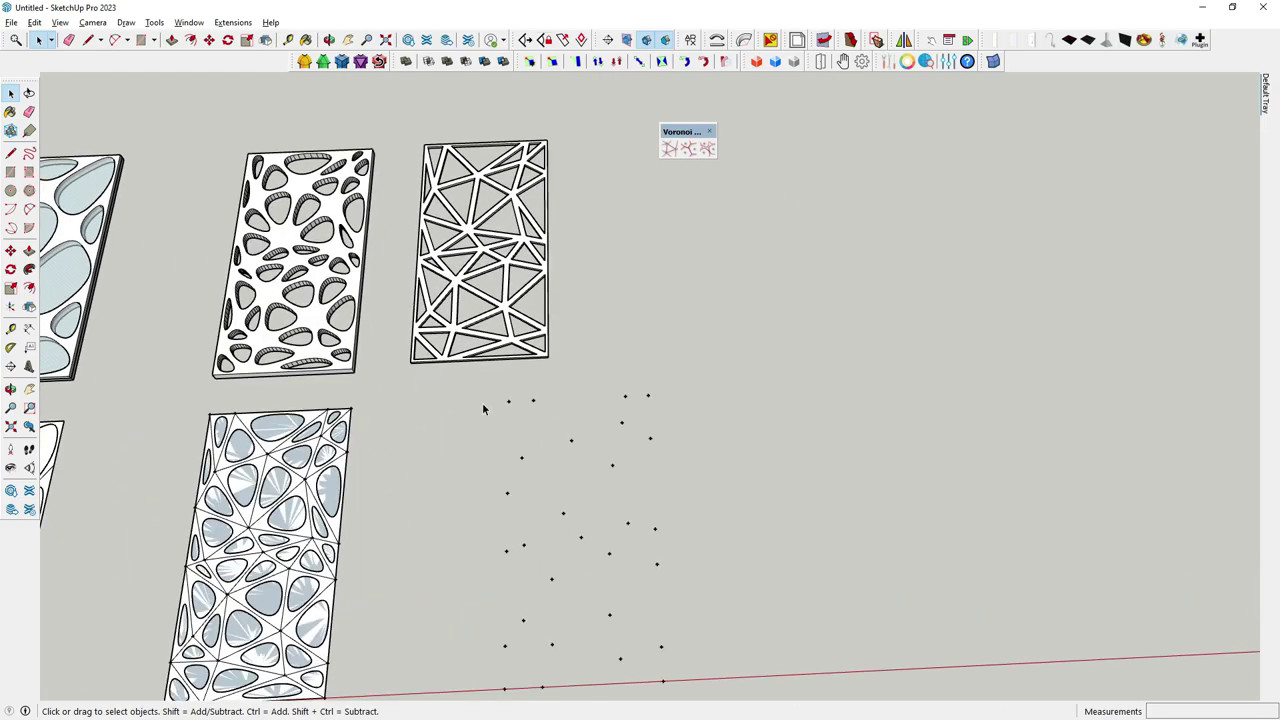
left_click_drag(577, 425, 755, 703)
scroll(588, 400, "down", 2)
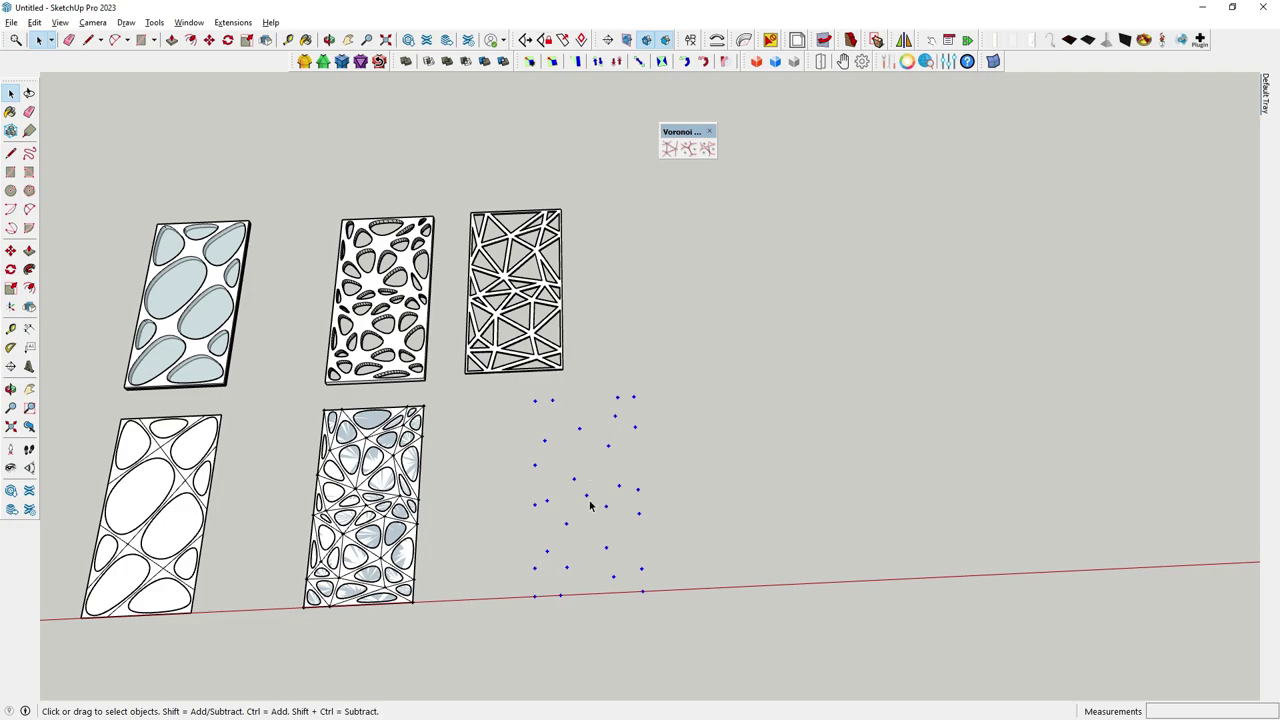
left_click(688, 150)
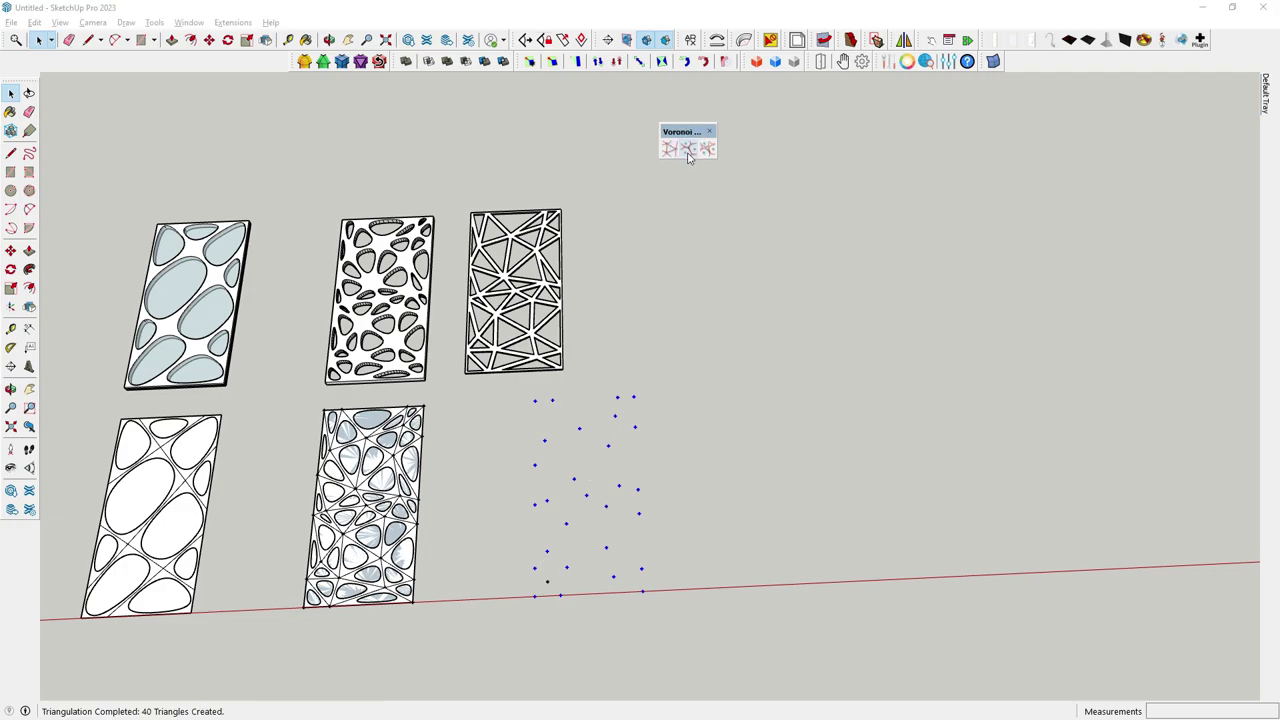
Orbit around the panels to review the new triangulation
scroll(568, 578, "up", 1)
mouse_move(568, 578)
middle_mouse_down()
mouse_move(500, 371)
mouse_move(521, 537)
middle_mouse_up()
scroll(640, 420, "down", 1)
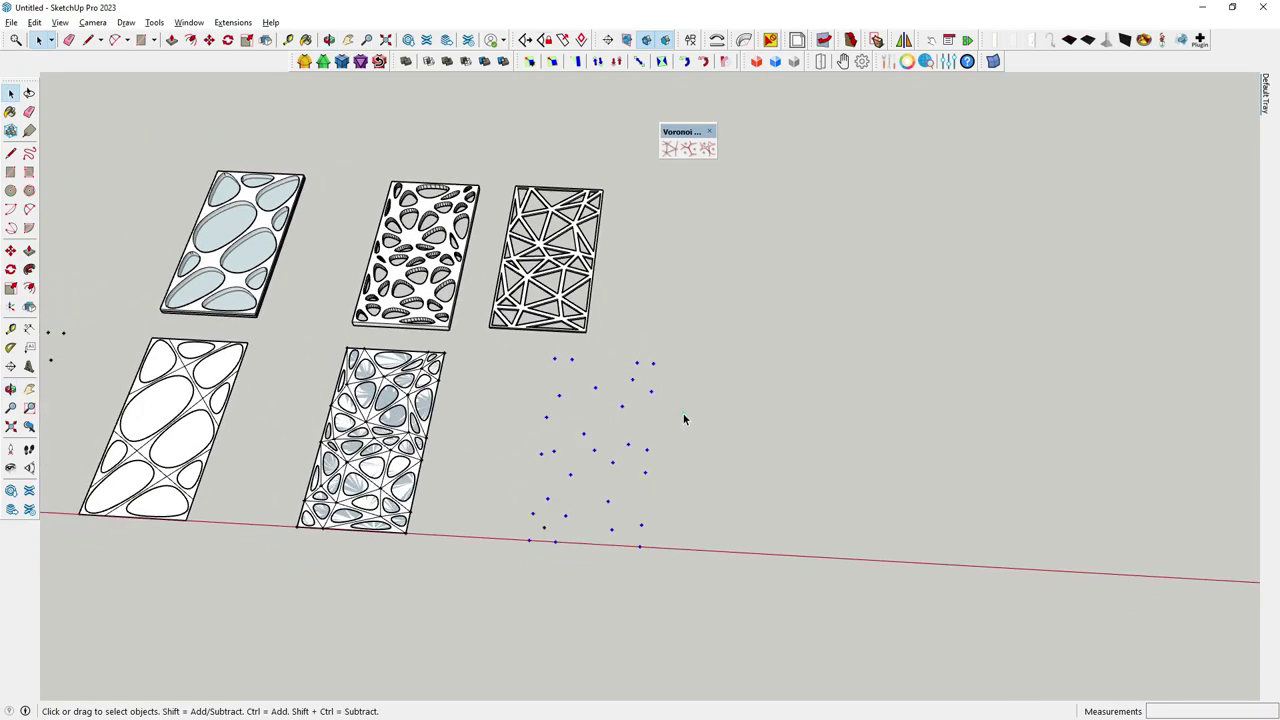
scroll(673, 459, "down", 1)
scroll(675, 465, "down", 1)
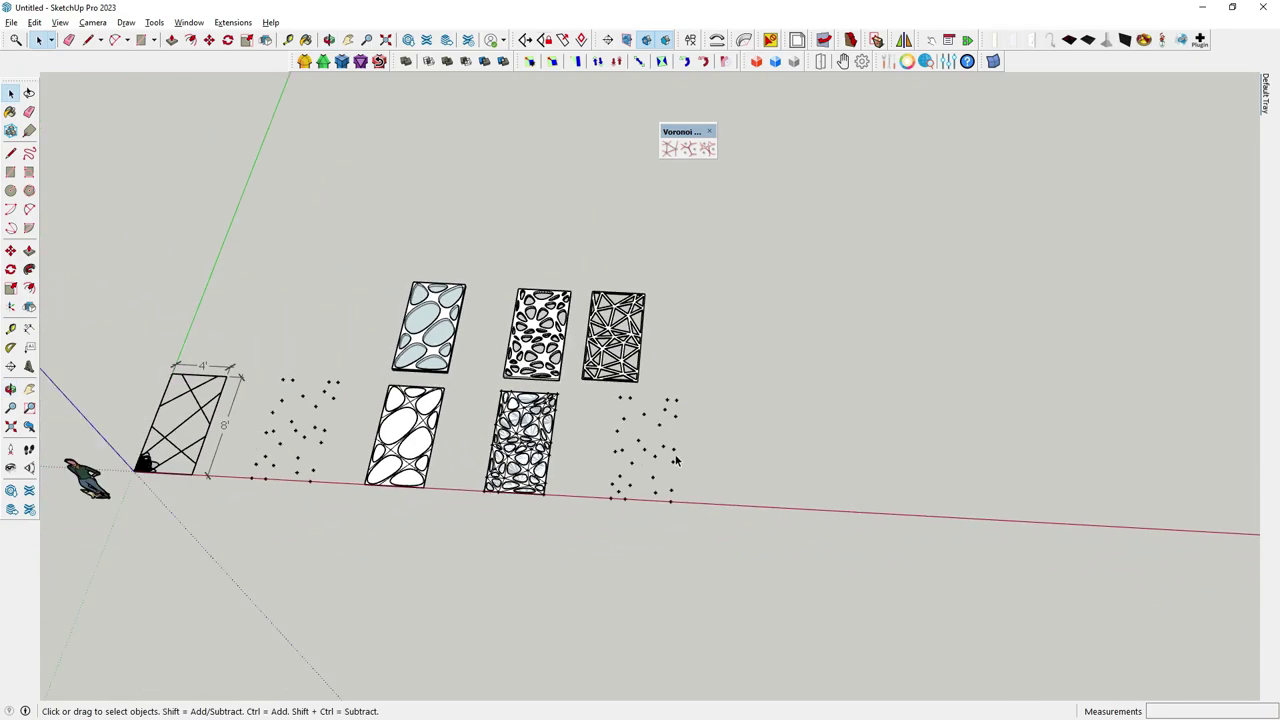
scroll(675, 462, "up", 1)
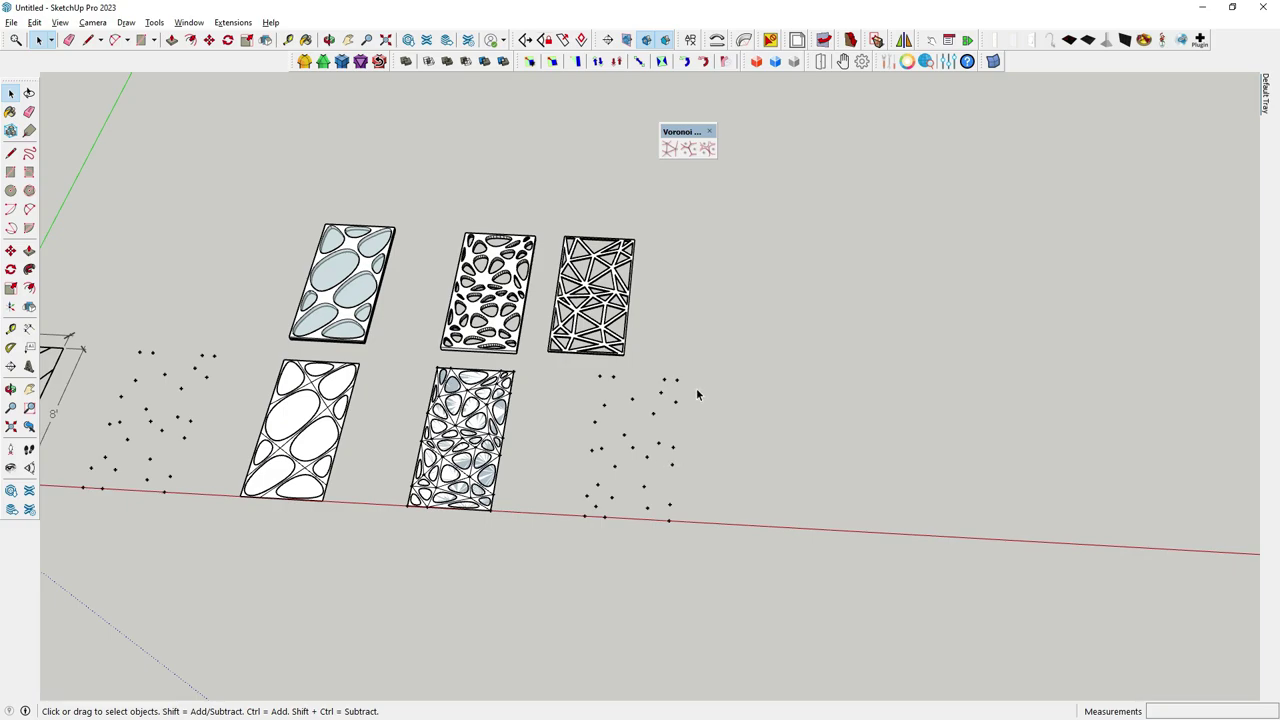
scroll(617, 445, "down", 1)
mouse_move(731, 452)
middle_mouse_down()
mouse_move(640, 486)
mouse_move(652, 455)
middle_mouse_up()
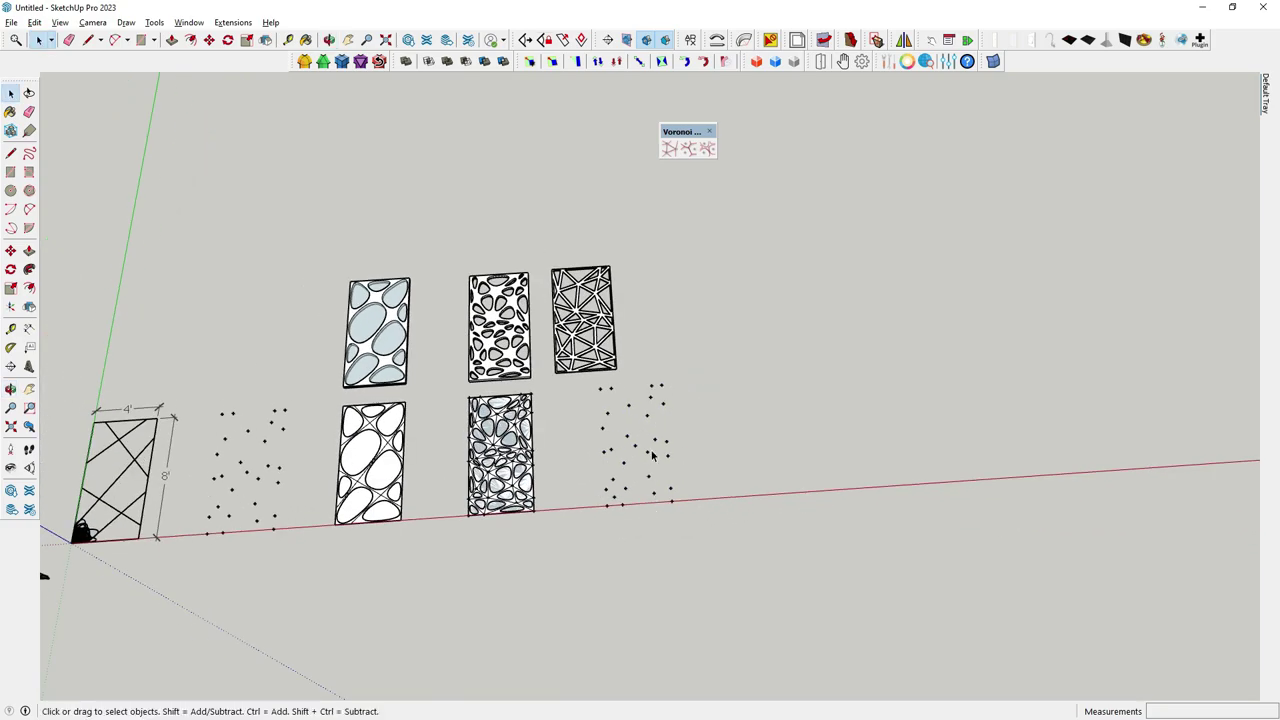
Draw a new panel-sized rectangle beside the finished panels
left_click(11, 172)
scroll(748, 396, "up", 1)
left_click(733, 365)
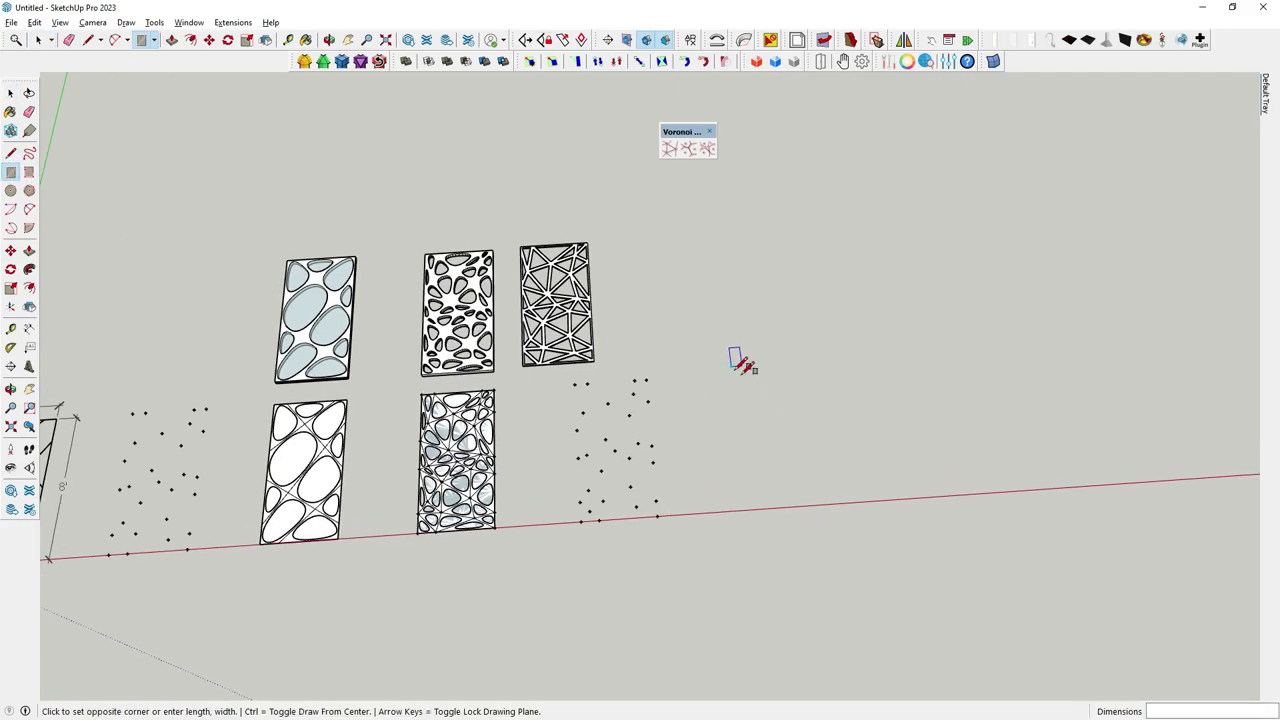
left_click(836, 500)
key("space")
scroll(728, 425, "up", 2)
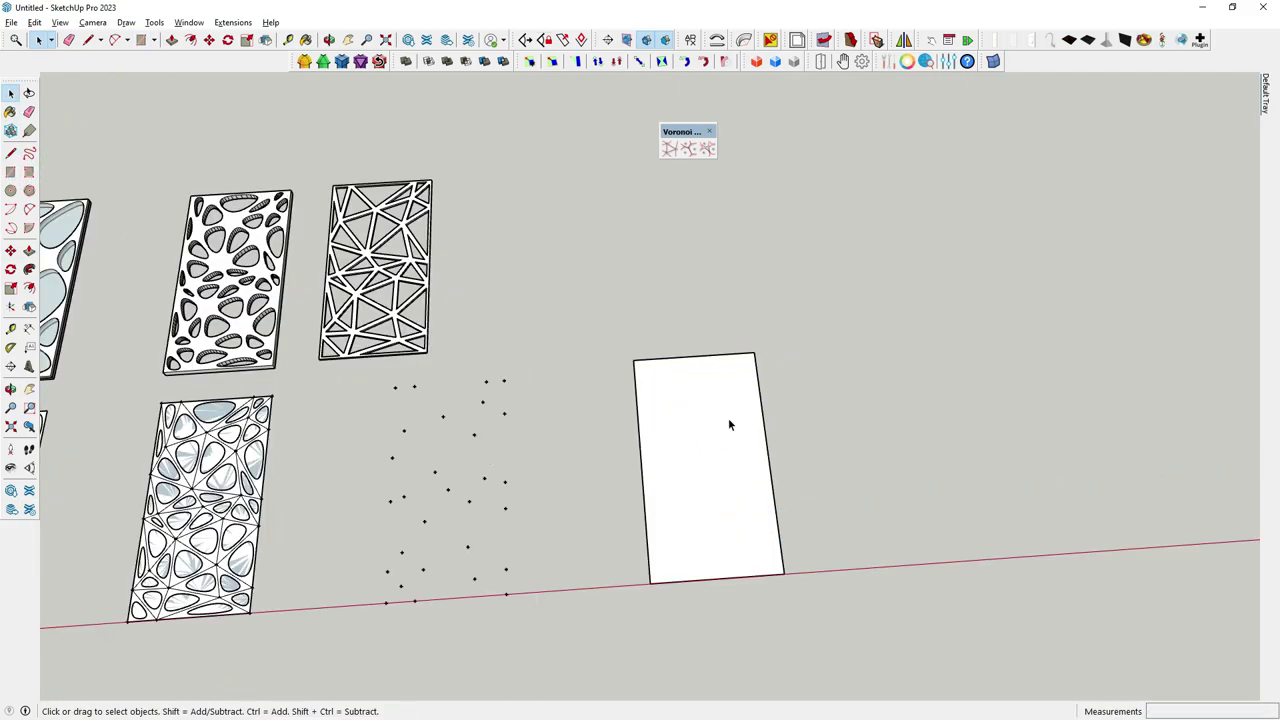
Show the JHS PowerBar toolbar and nudge it into place
right_click(1039, 63)
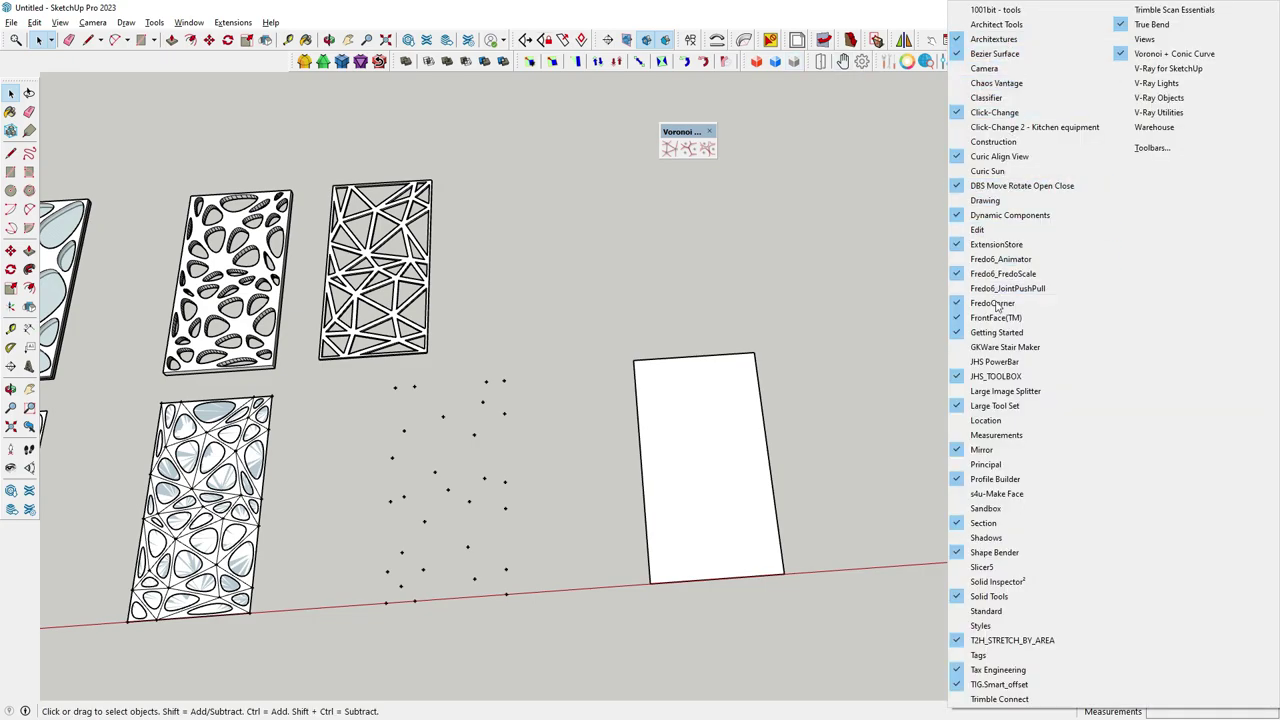
left_click(983, 364)
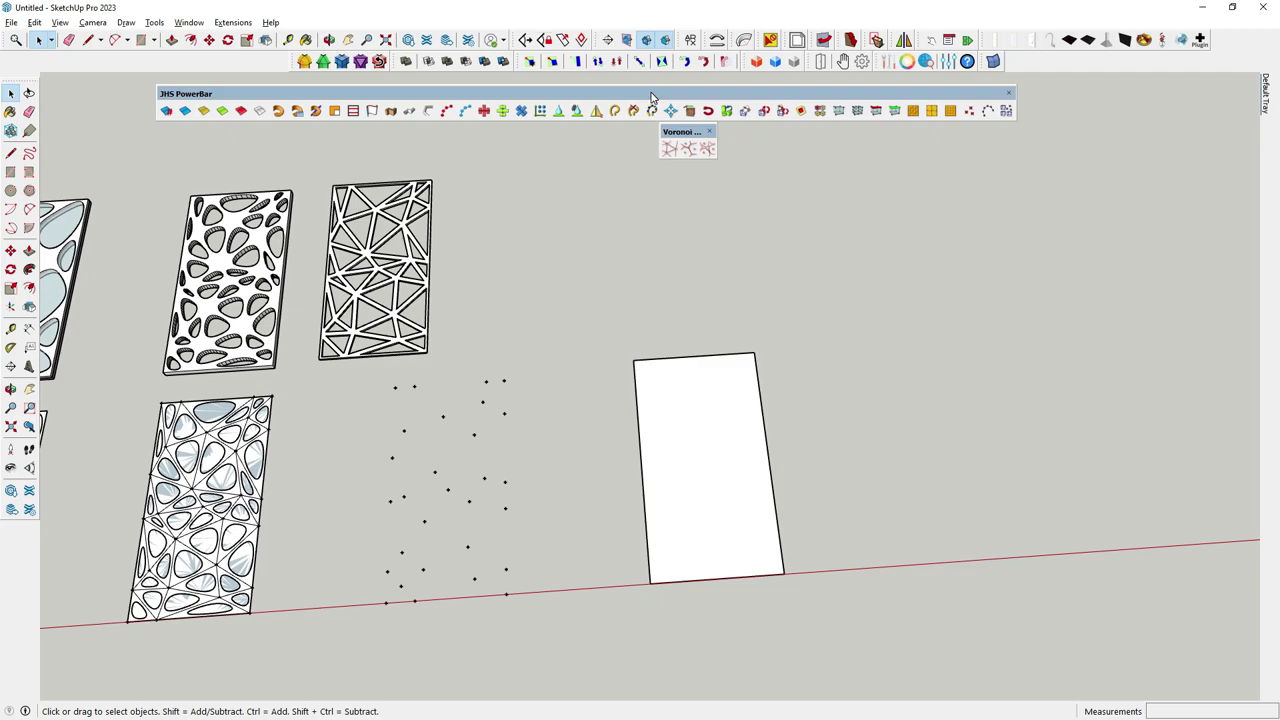
left_click_drag(650, 97, 648, 86)
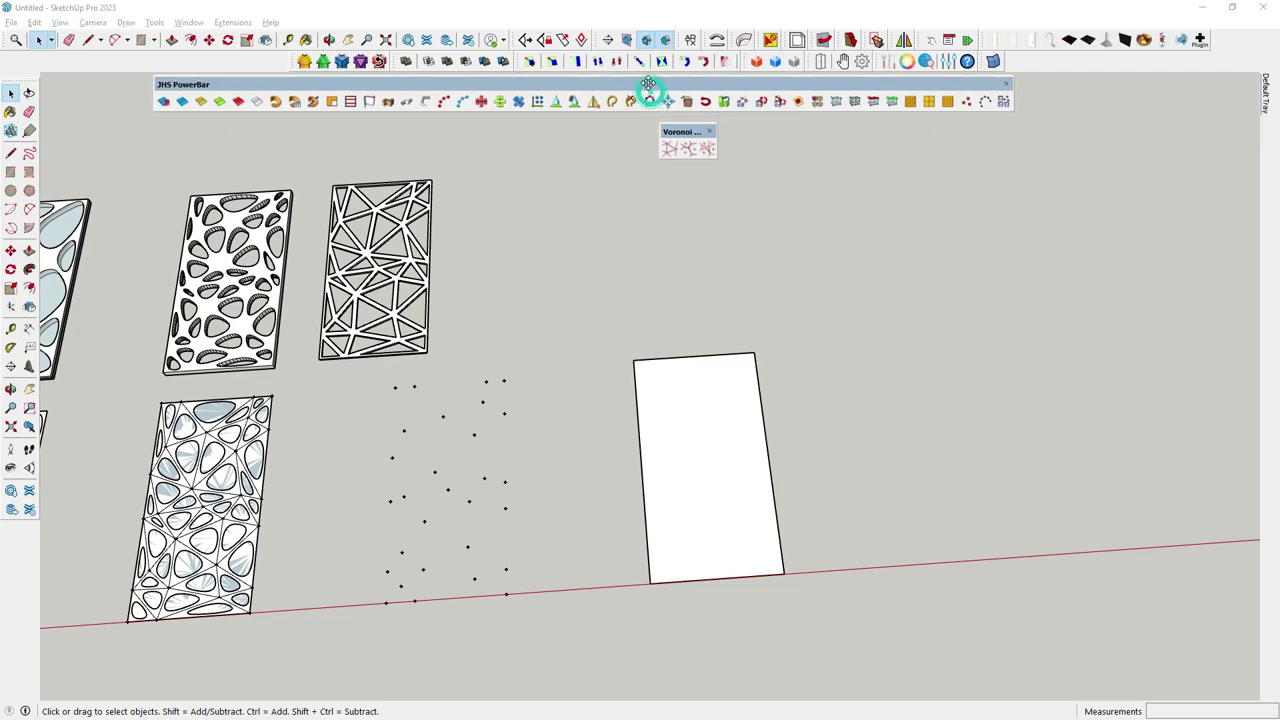
Scatter fourteen guide points across the rectangle with C-Points at Vertex
left_click(967, 101)
scroll(648, 392, "up", 1)
left_click(731, 375)
left_click(699, 411)
left_click(698, 372)
left_click(756, 355)
left_click(665, 414)
left_click(709, 466)
left_click(710, 429)
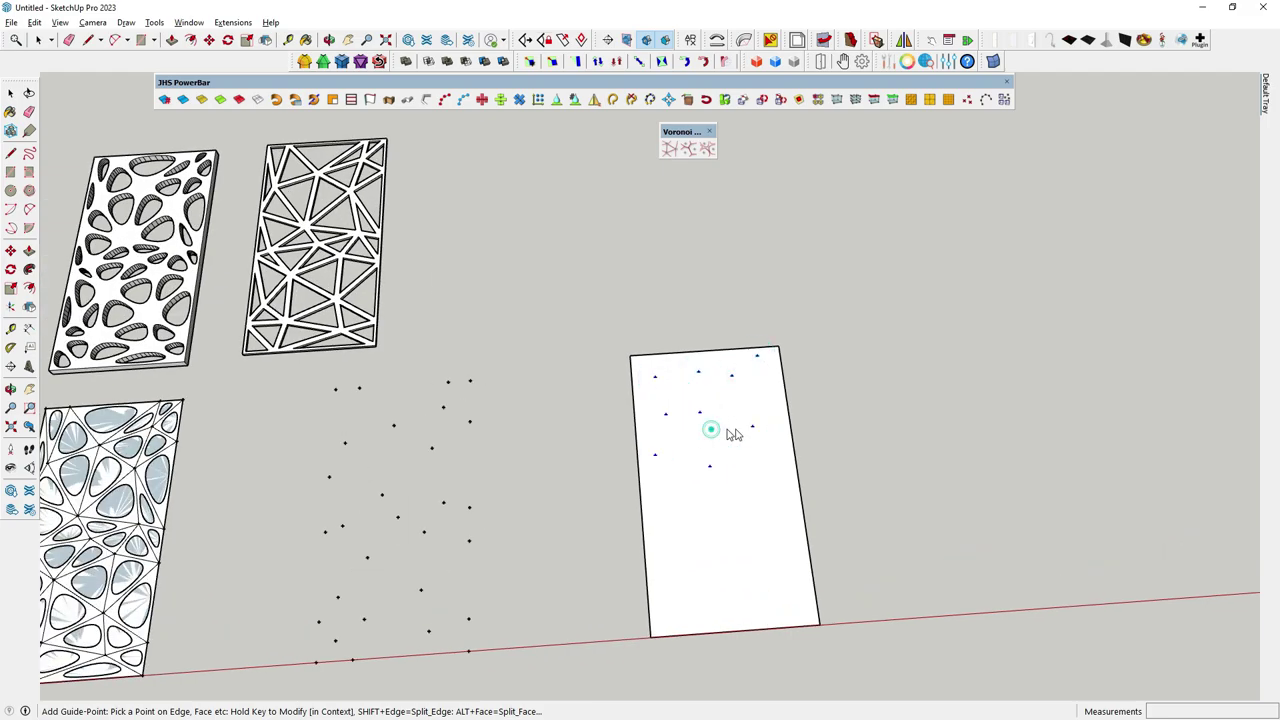
left_click(749, 464)
left_click(730, 543)
left_click(708, 516)
left_click(715, 588)
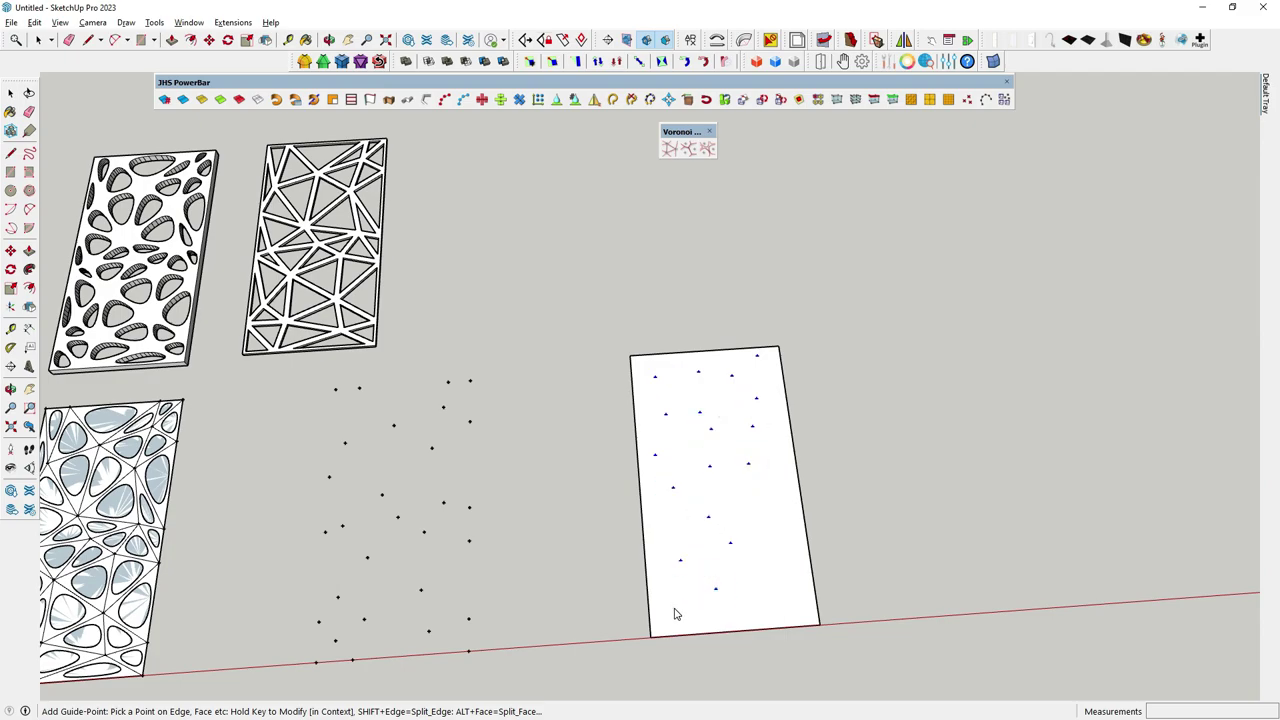
left_click(642, 522)
left_click(785, 590)
left_click(792, 524)
Delete the white rectangle and box-select the new guide points
left_click(10, 92)
left_click(613, 281)
scroll(633, 408, "down", 1)
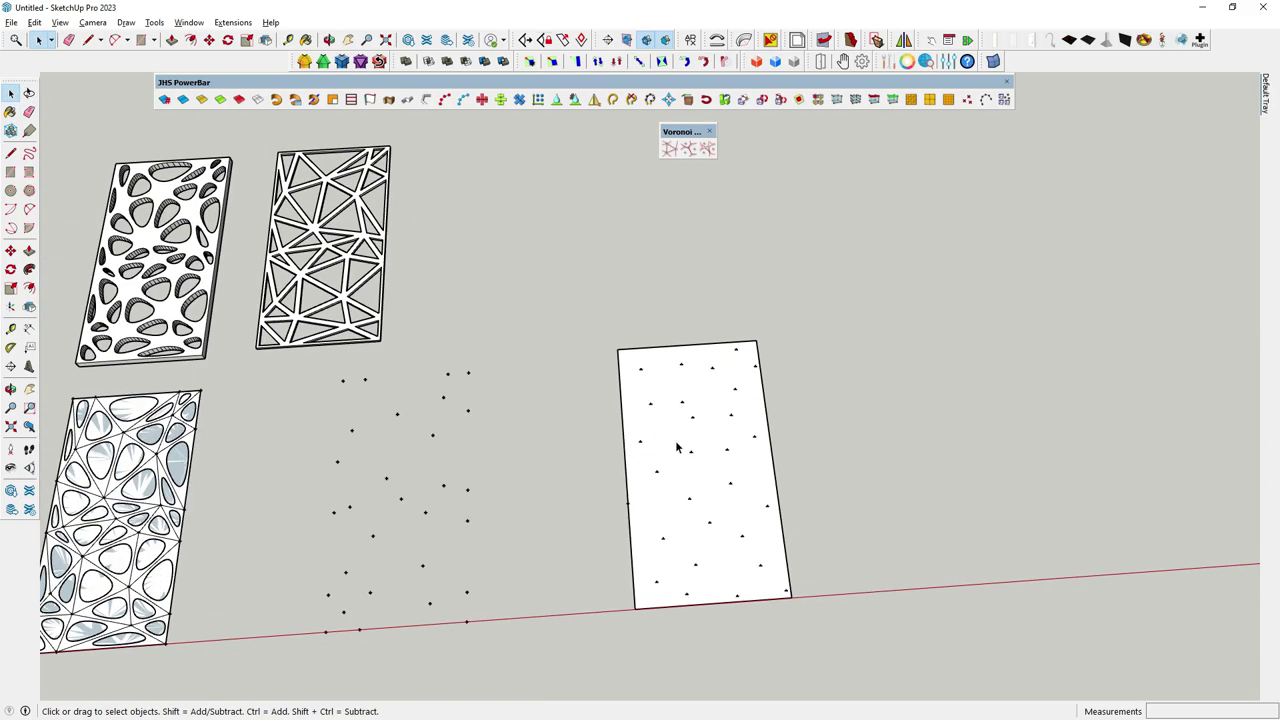
left_click(677, 443)
key("Delete")
scroll(602, 435, "down", 1)
left_click_drag(591, 317, 867, 653)
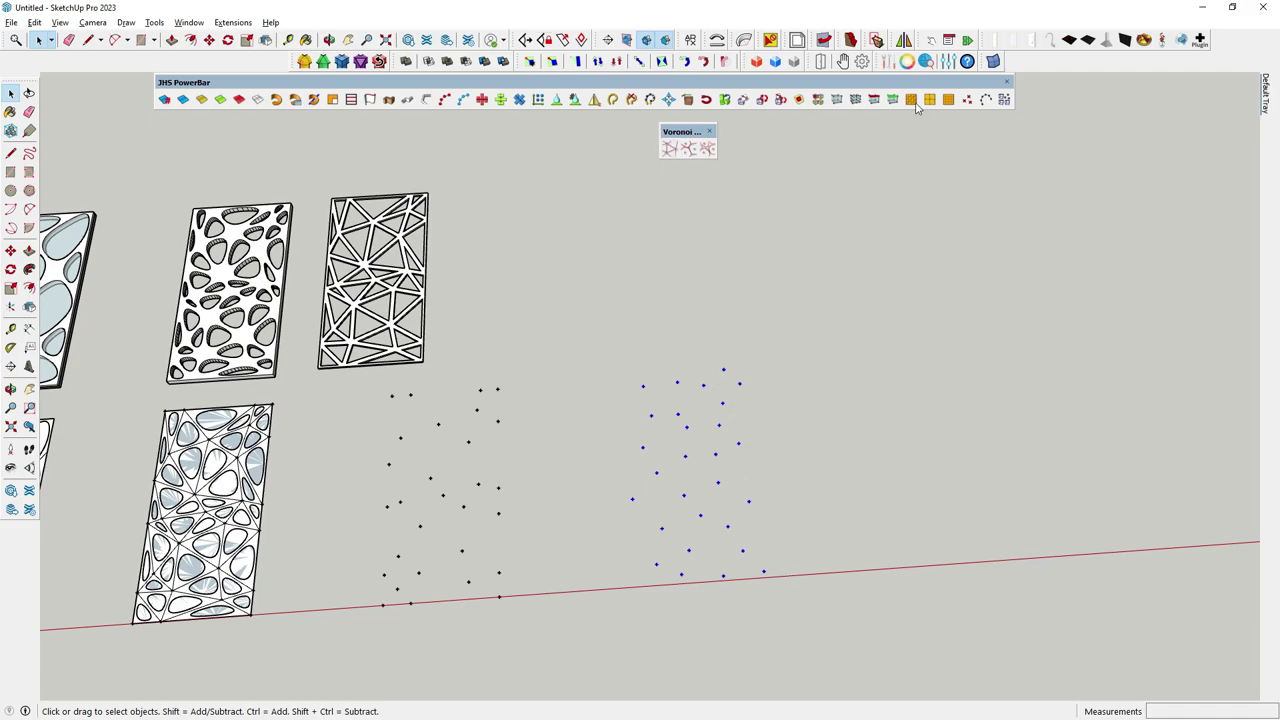
left_click(1008, 83)
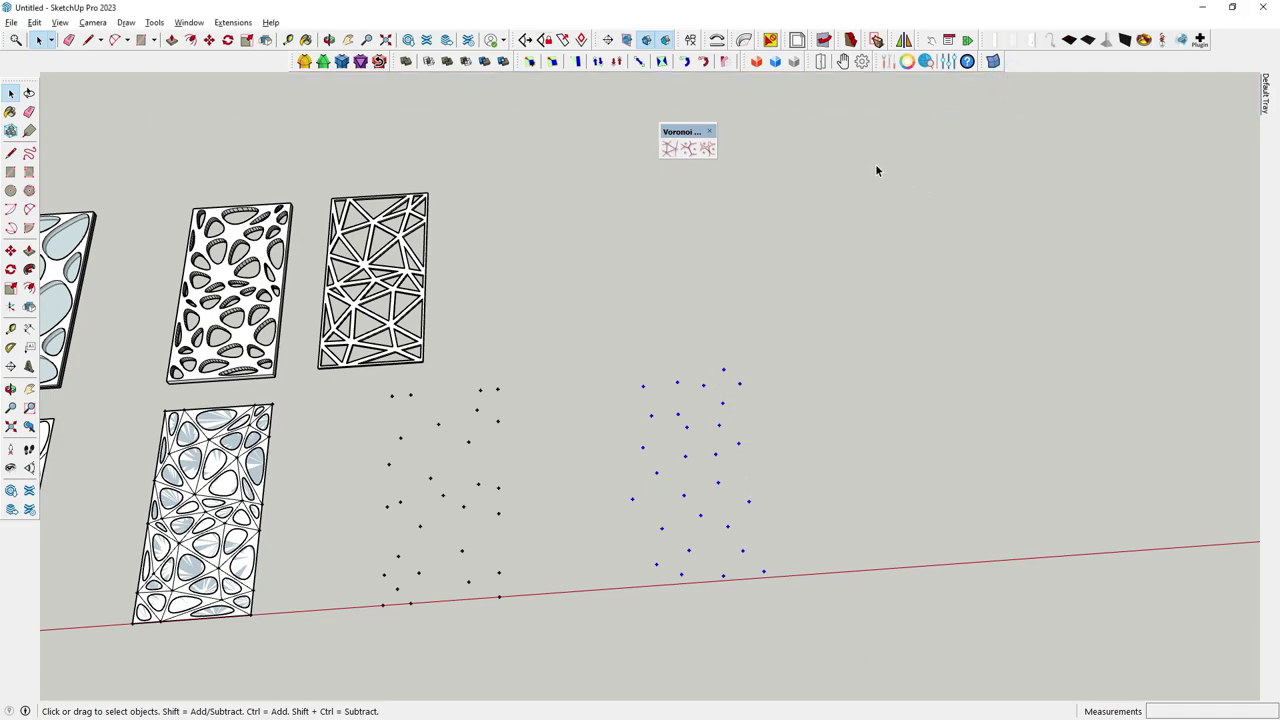
left_click(690, 153)
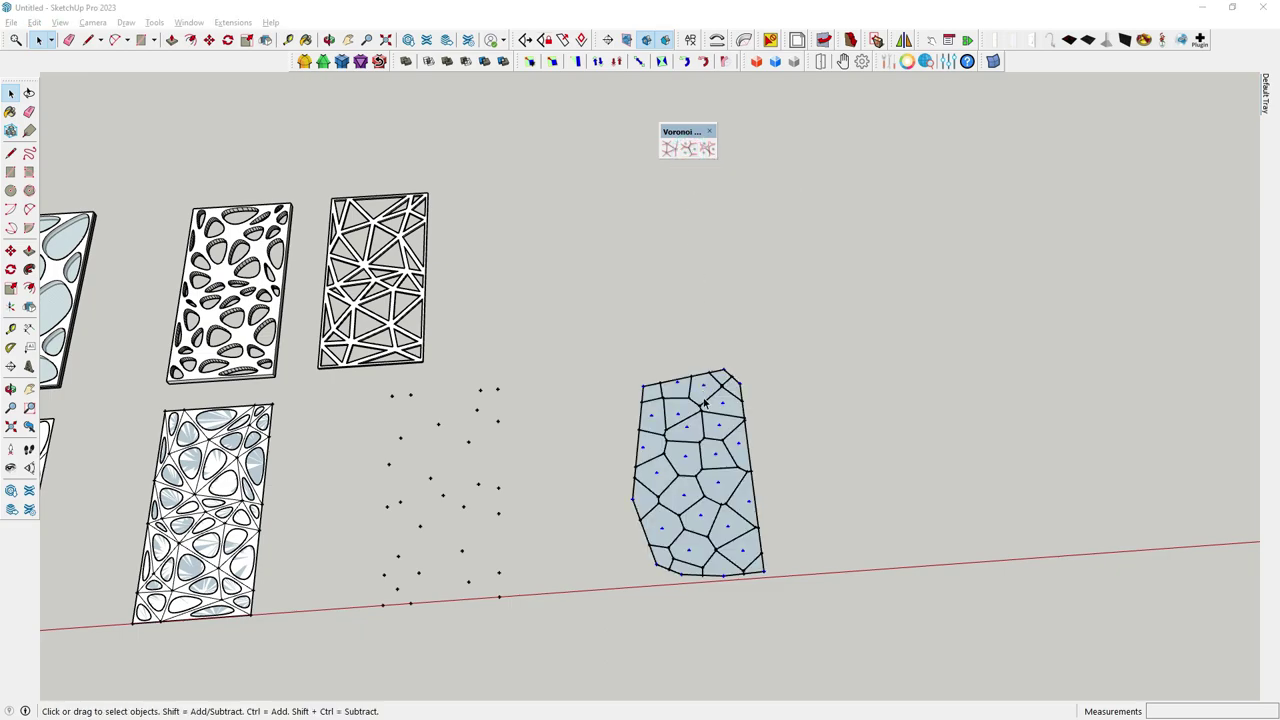
scroll(720, 530, "up", 2)
scroll(737, 563, "up", 1)
scroll(737, 563, "up", 1)
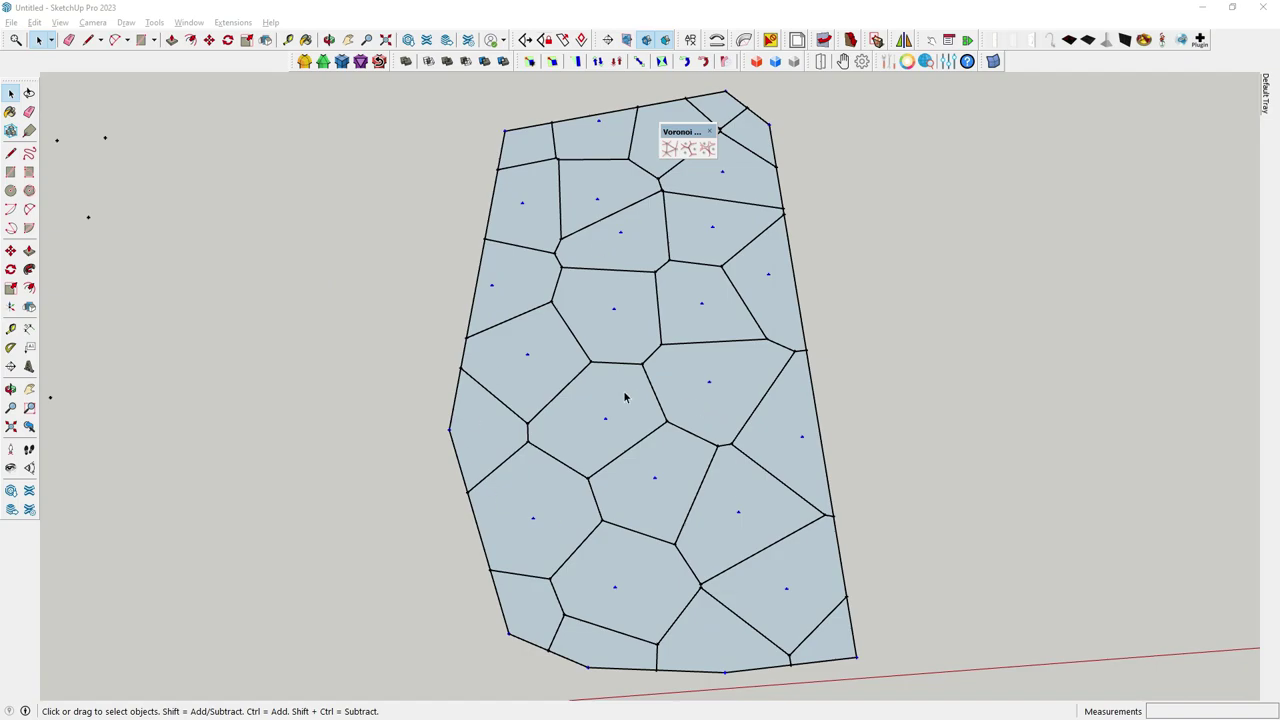
scroll(665, 312, "down", 2)
scroll(701, 370, "up", 2)
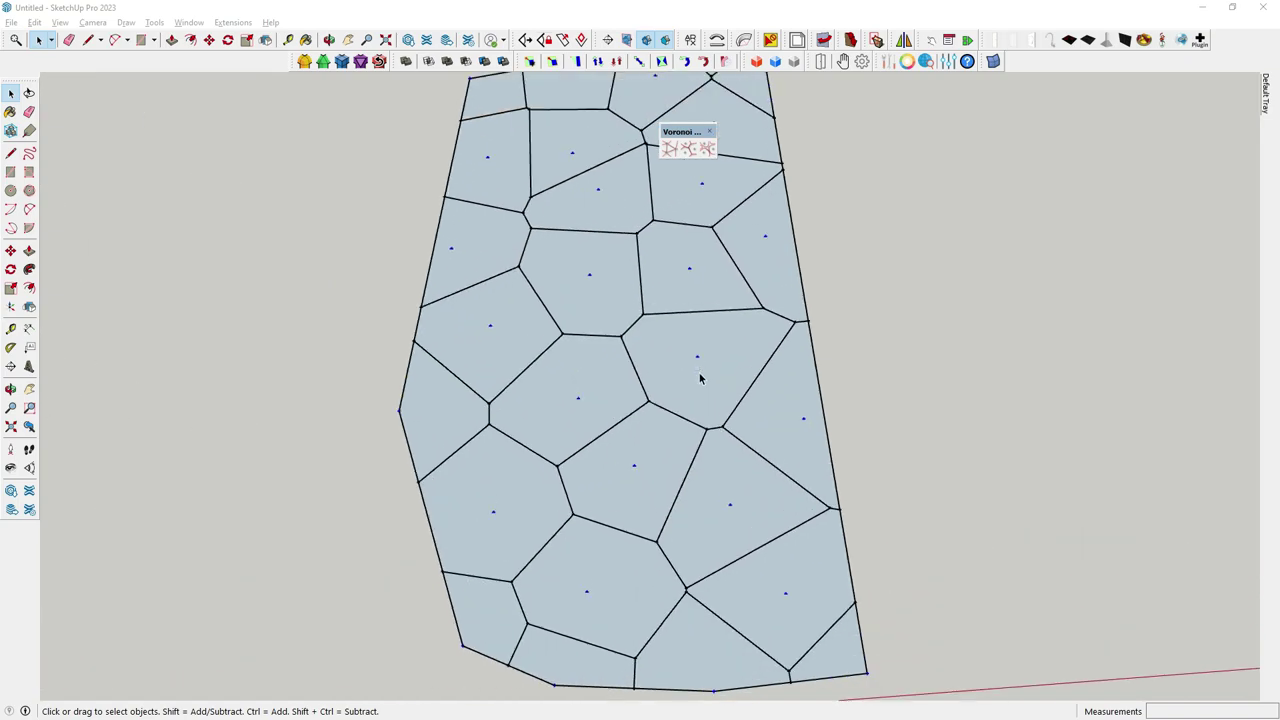
scroll(700, 378, "down", 2)
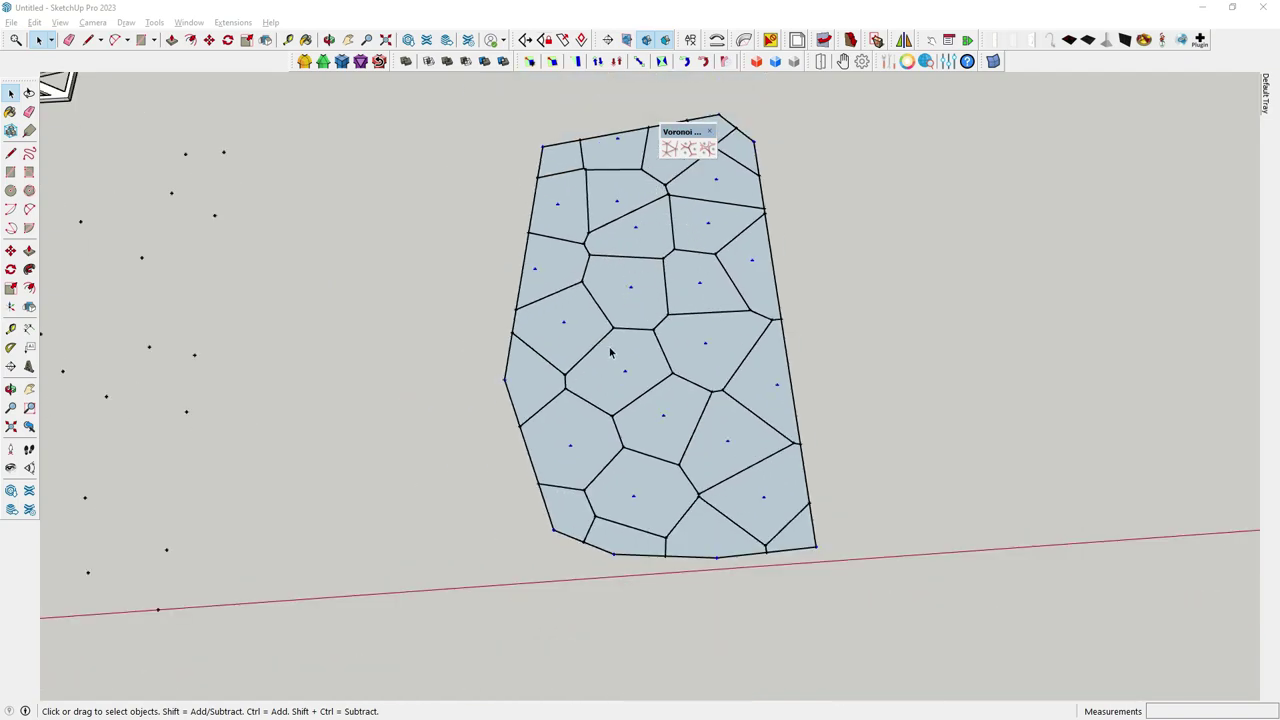
scroll(843, 328, "down", 2)
scroll(909, 392, "down", 2)
scroll(909, 392, "down", 1)
scroll(195, 398, "up", 3)
scroll(437, 399, "down", 3)
scroll(437, 399, "up", 3)
scroll(437, 399, "up", 1)
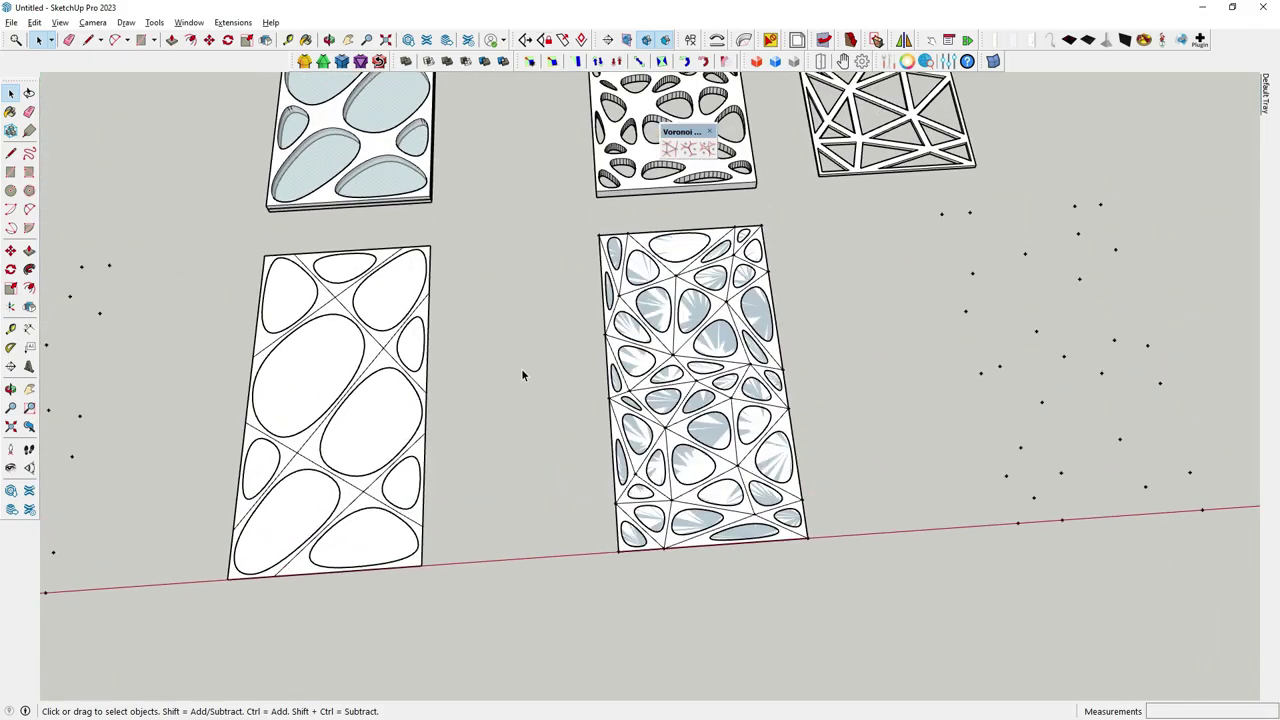
scroll(494, 429, "down", 2)
scroll(612, 420, "up", 2)
scroll(612, 420, "up", 3)
scroll(615, 423, "up", 2)
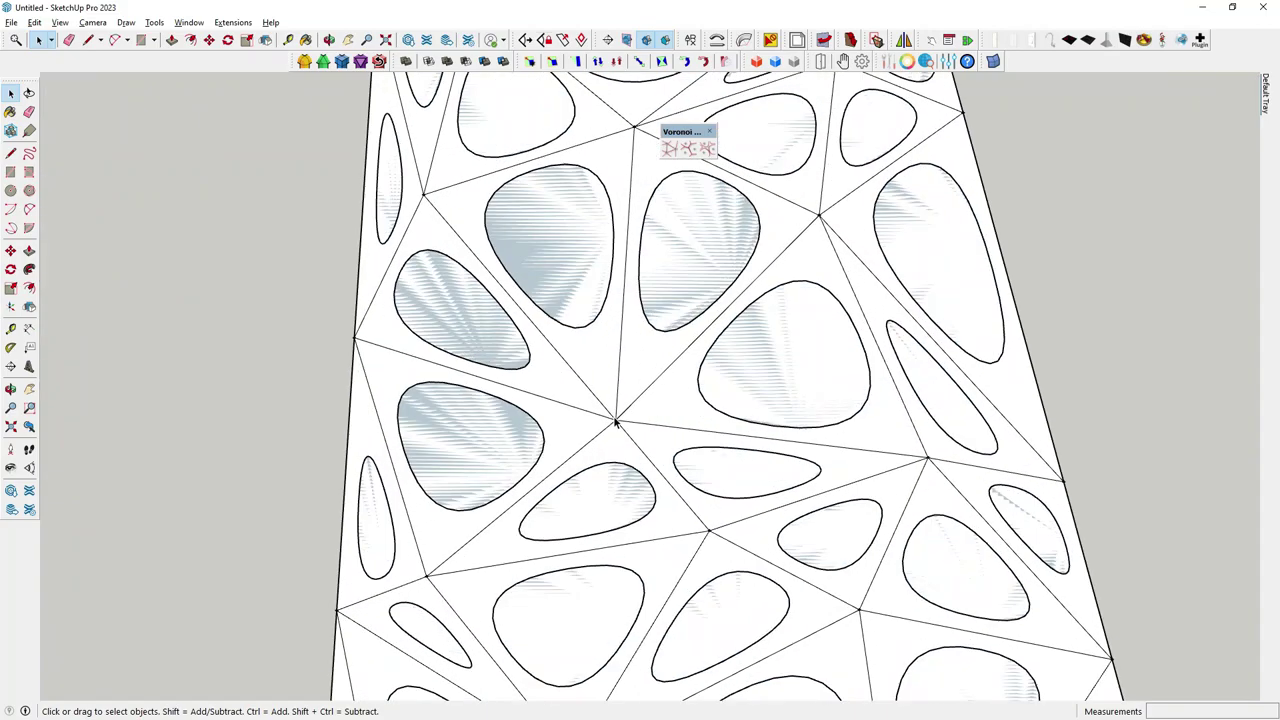
scroll(400, 193, "down", 2)
scroll(183, 370, "down", 2)
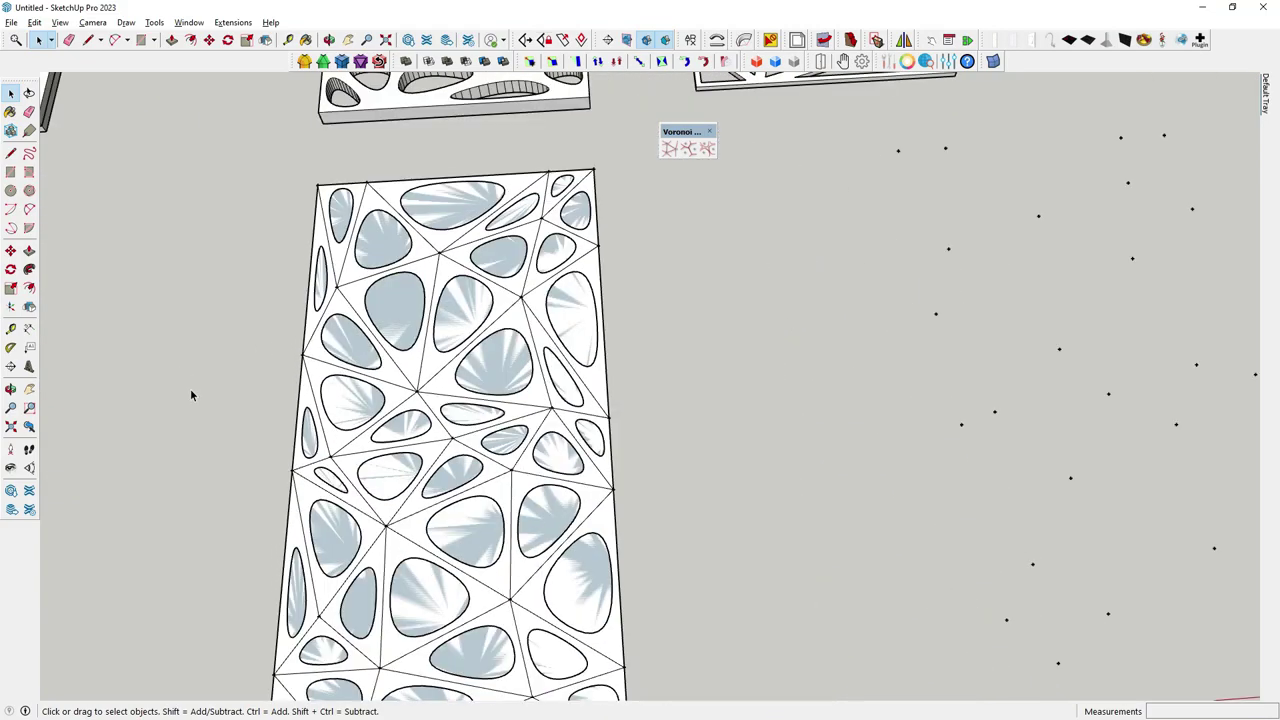
scroll(183, 370, "down", 2)
scroll(840, 376, "up", 1)
scroll(840, 376, "up", 3)
scroll(814, 349, "up", 2)
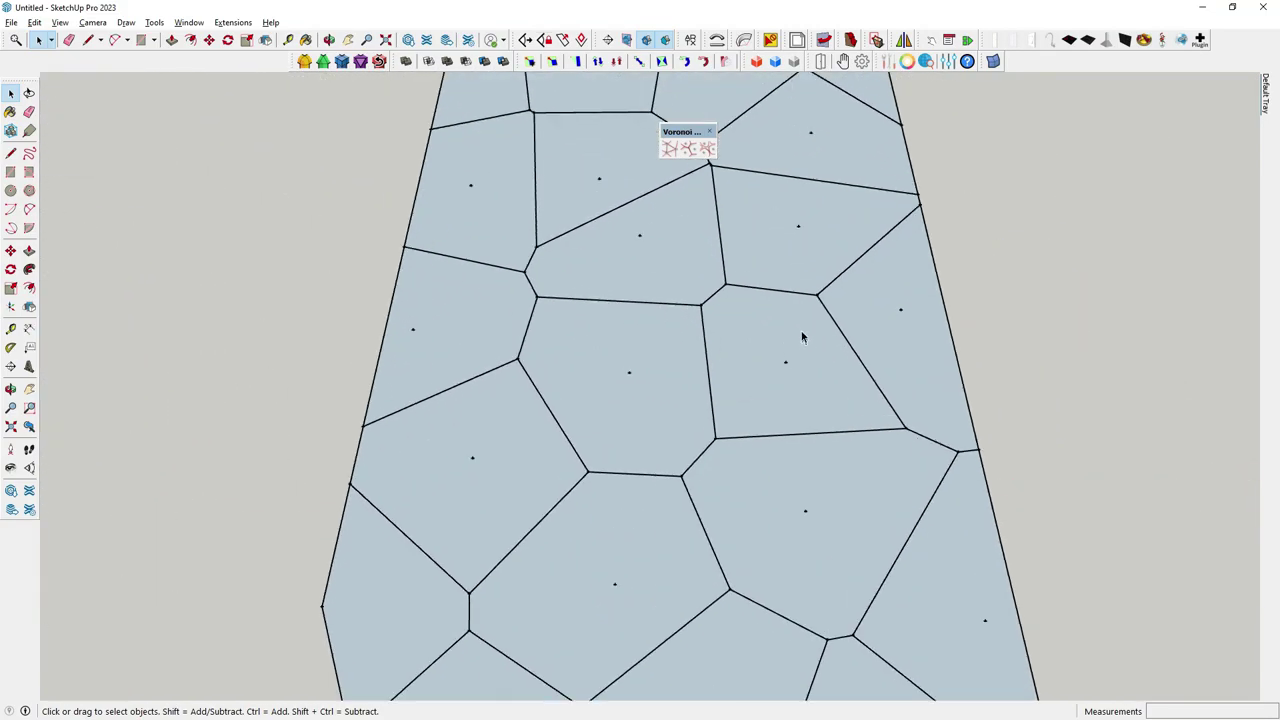
scroll(803, 337, "up", 1)
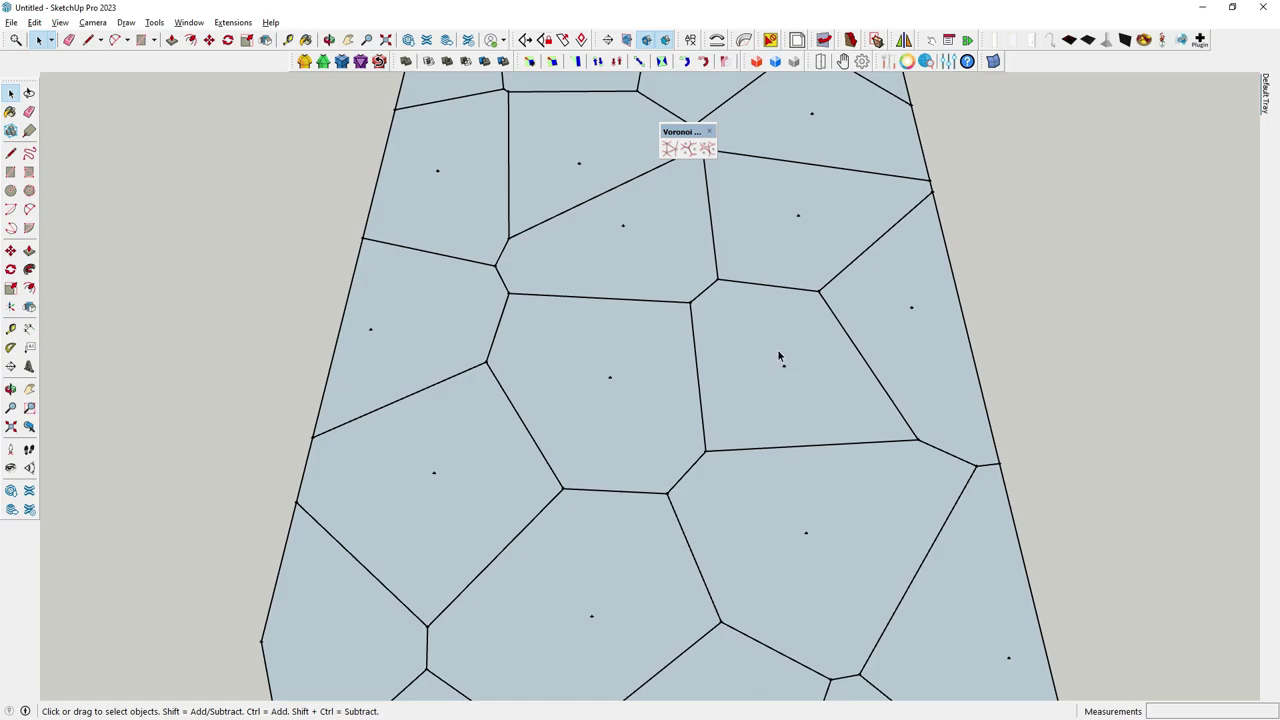
scroll(797, 431, "down", 1)
scroll(711, 243, "down", 1)
scroll(646, 406, "down", 2)
scroll(651, 409, "down", 1)
double_click(651, 409)
scroll(663, 414, "down", 1)
scroll(640, 380, "down", 2)
left_click(585, 268)
Explode the Voronoi-cell panel group and select one cell face
left_click_drag(545, 226, 864, 698)
right_click(694, 432)
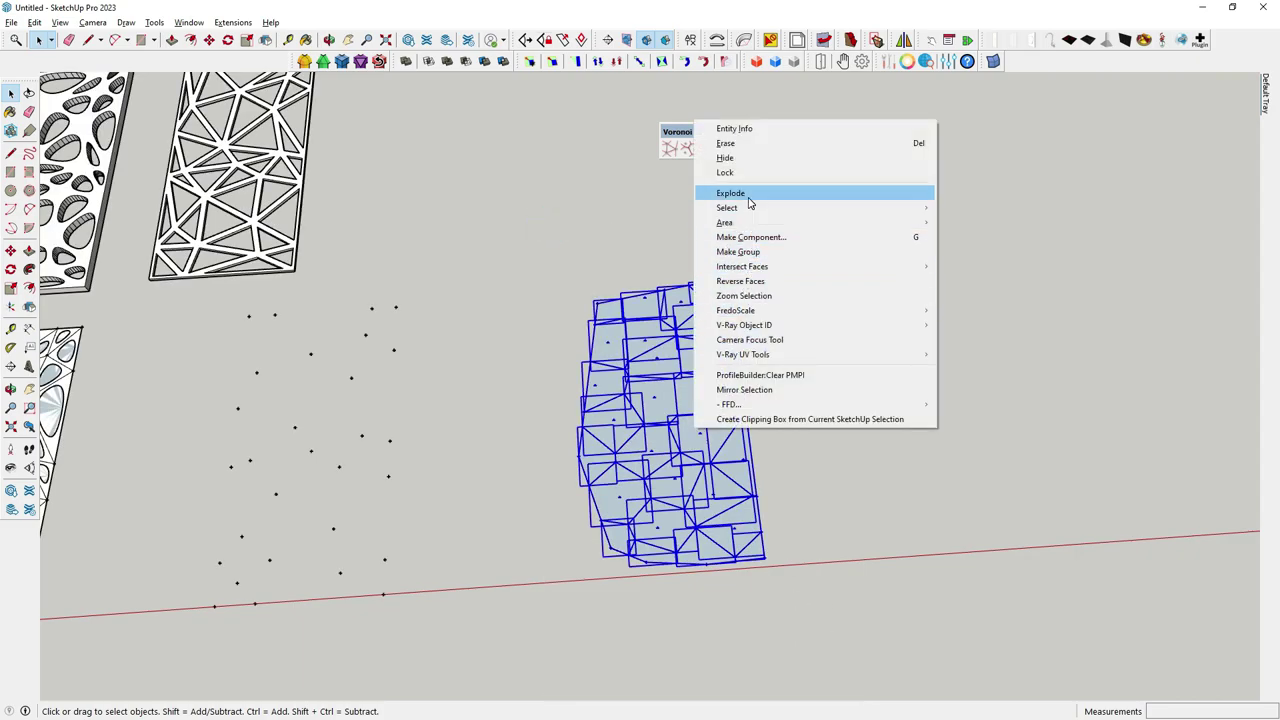
left_click(749, 193)
scroll(686, 391, "up", 2)
left_click(653, 370)
scroll(651, 398, "up", 2)
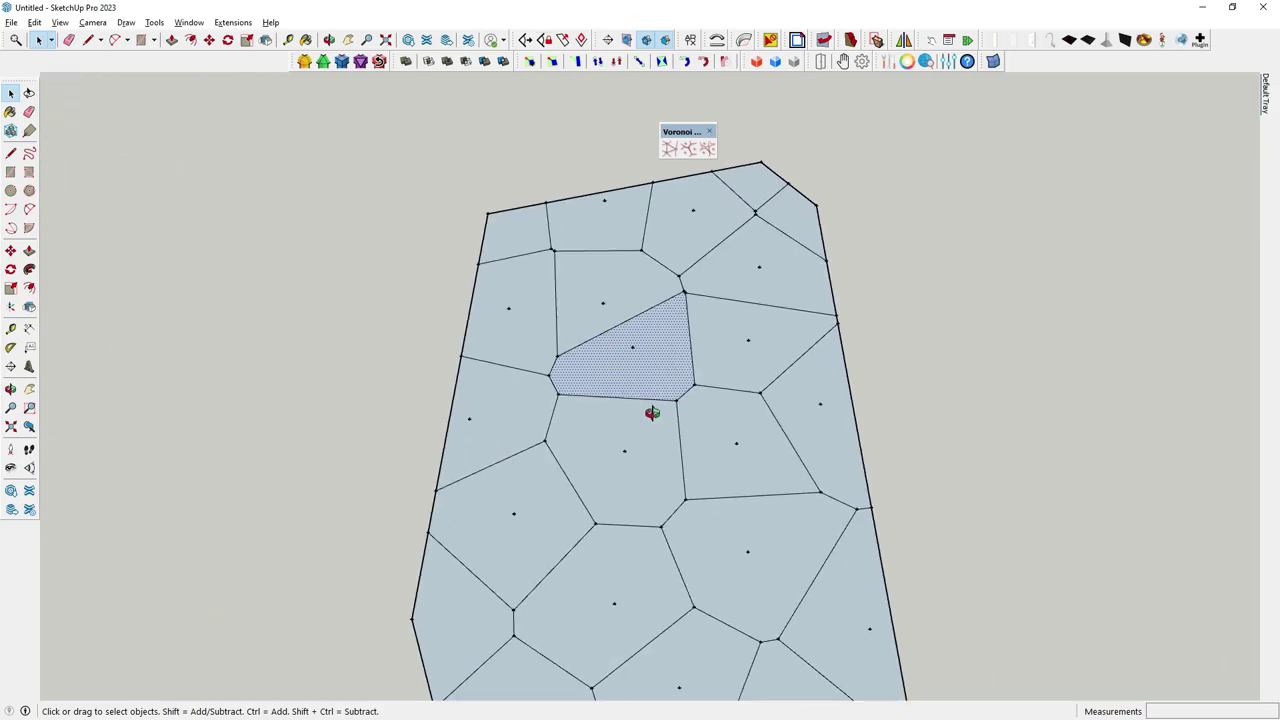
Add 25.0 mm rounded offset outlines inside ten of the upper cells
left_click(707, 148)
scroll(648, 328, "up", 2)
left_click(645, 325)
left_click(606, 268)
left_click(486, 294)
left_click(492, 210)
left_click(586, 182)
left_click(704, 186)
left_click(795, 152)
left_click(821, 168)
left_click(804, 244)
left_click(859, 389)
Add rounded outlines inside the ten middle and lower cells
left_click(804, 356)
left_click(748, 466)
left_click(626, 469)
left_click(480, 455)
left_click(489, 551)
scroll(634, 470, "down", 1)
left_click(622, 580)
left_click(716, 562)
scroll(787, 530, "down", 1)
left_click(802, 587)
left_click(779, 622)
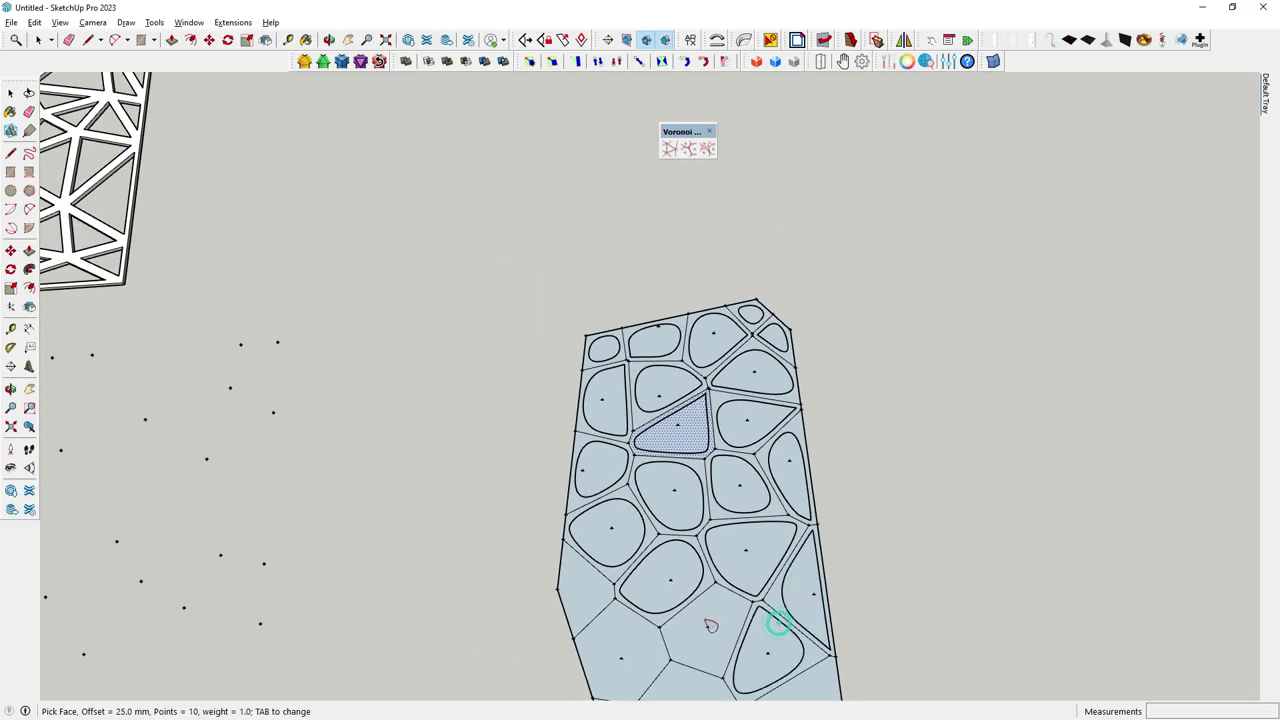
left_click(611, 646)
Outline the remaining bottom-row and lower-corner cells
middle_click_drag(600, 620, 678, 588)
left_click(672, 584)
left_click(591, 601)
scroll(591, 601, "up", 1)
left_click(645, 628)
left_click(745, 624)
left_click(840, 630)
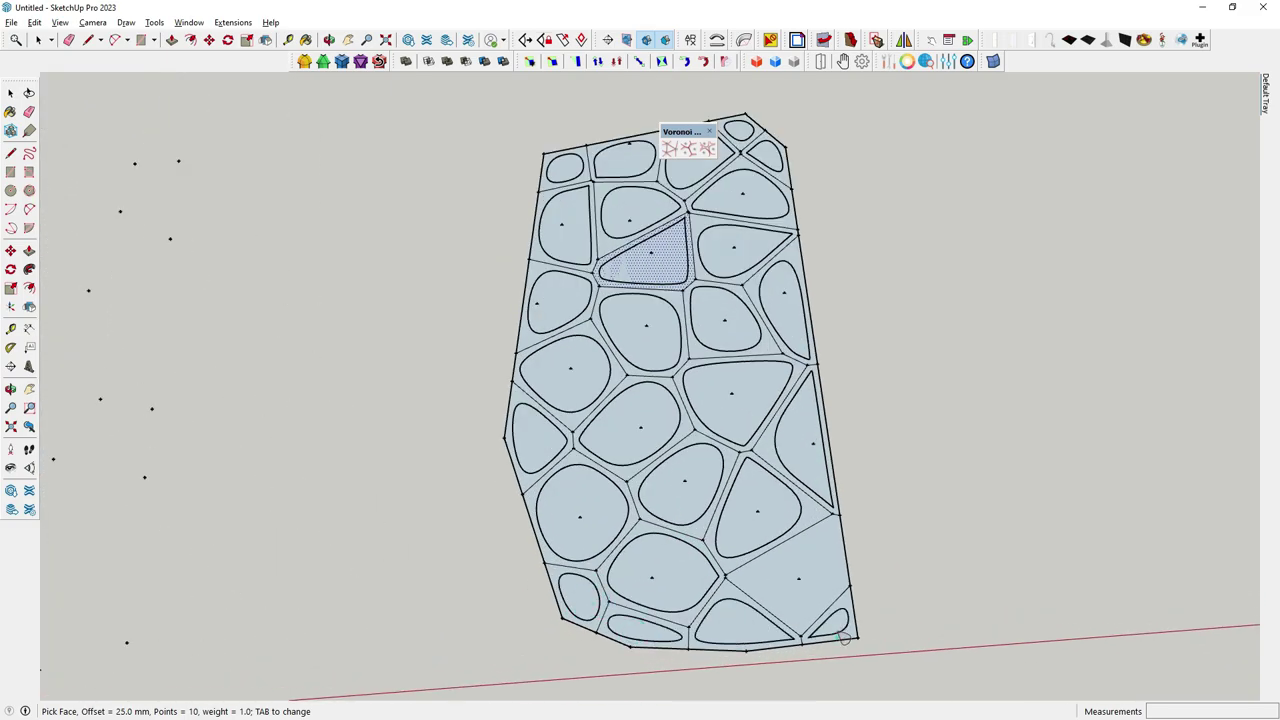
left_click(824, 594)
middle_click_drag(820, 590, 693, 265)
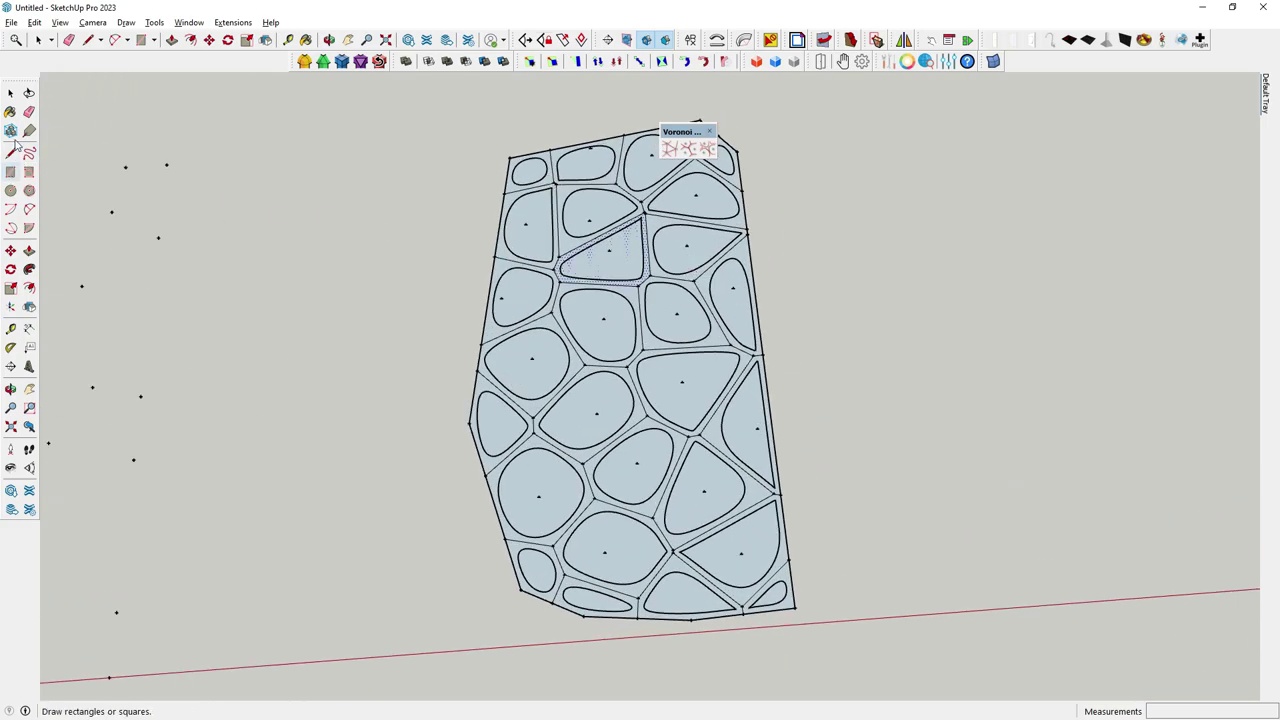
Return to Select, pan to the other Voronoi panels, and select an inner oval on the left panel
left_click(10, 93)
scroll(796, 306, "down", 2)
scroll(796, 306, "down", 3)
scroll(816, 352, "down", 1)
middle_click_drag(816, 352, 373, 350)
scroll(373, 350, "up", 3)
left_click(374, 355)
scroll(358, 288, "up", 2)
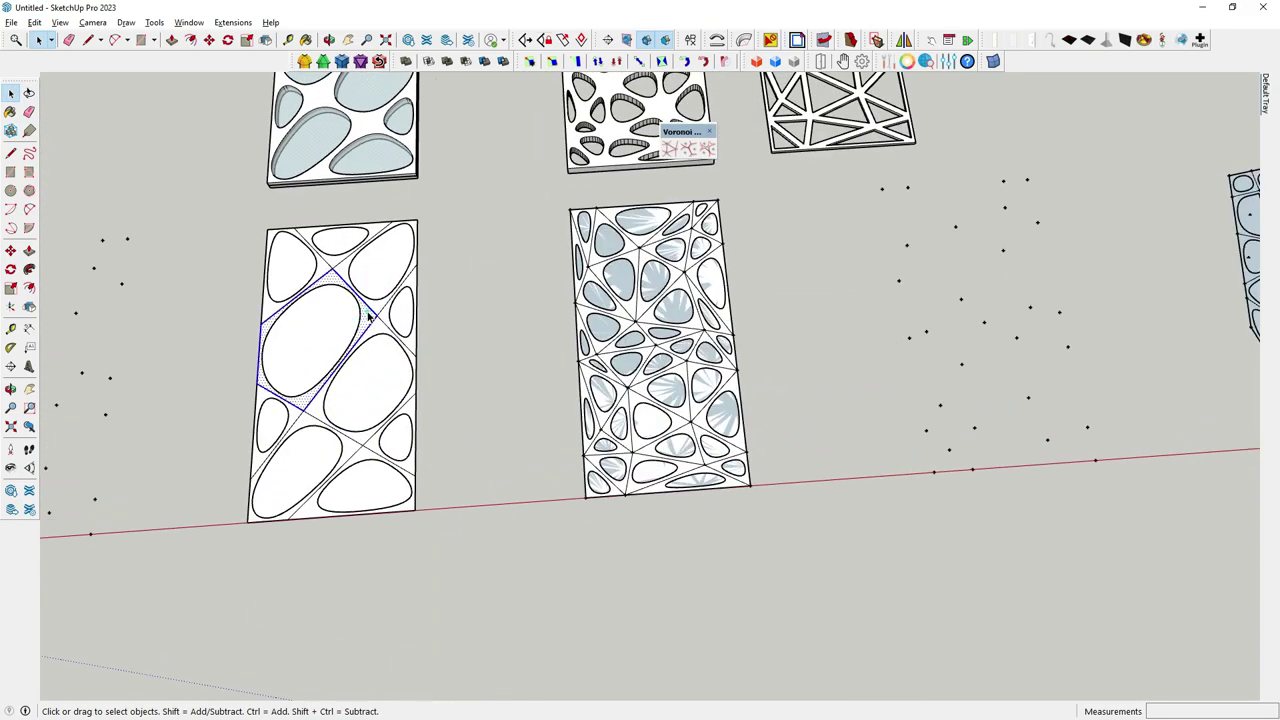
Group the left panel's rectangular outline geometry
triple_click(365, 305)
right_click(366, 310)
left_click(418, 430)
Move a copy of the grouped outline and drop it onto the rounded-cell Voronoi panel
key("m")
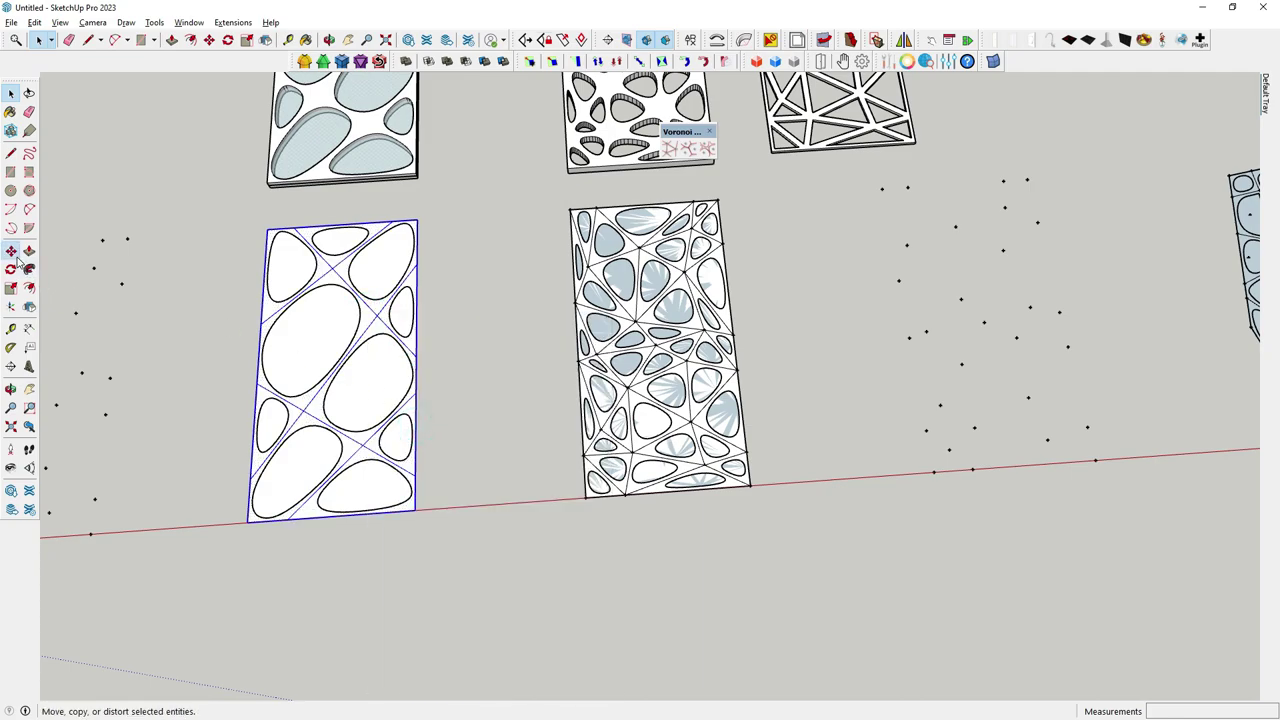
key("ctrl")
left_click(549, 380)
middle_click_drag(549, 380, 364, 484)
scroll(364, 484, "down", 3)
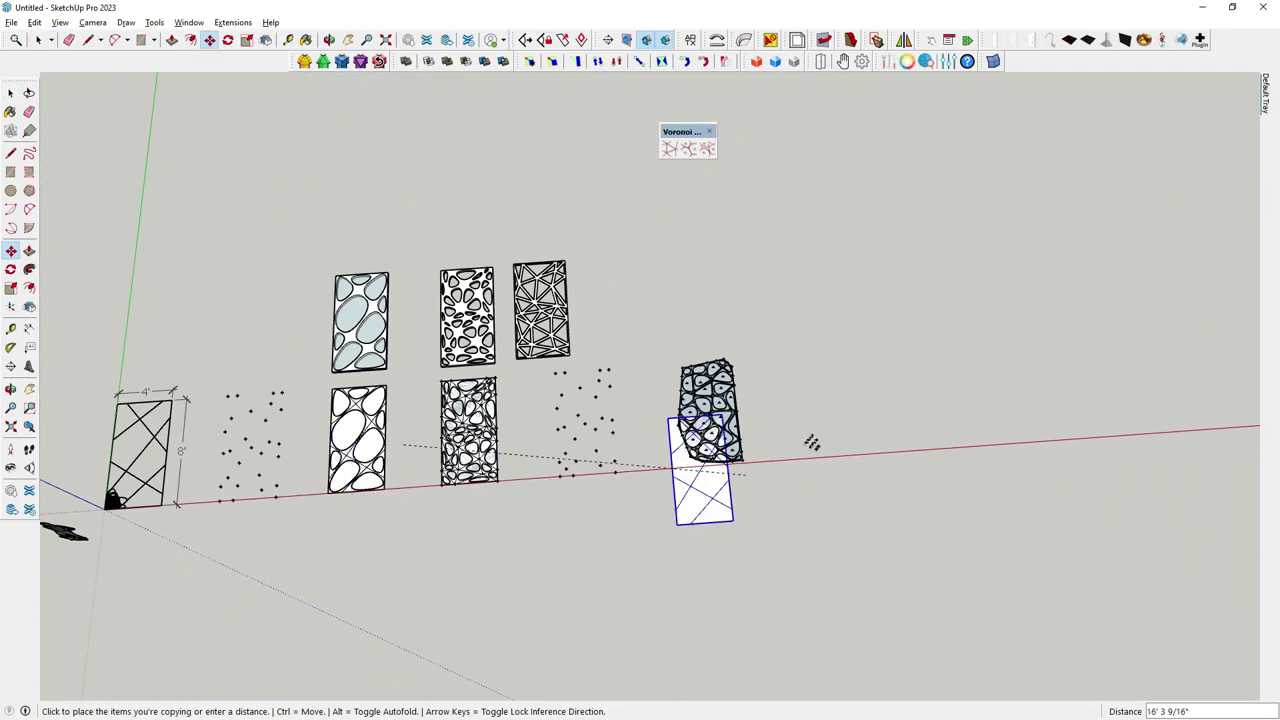
scroll(800, 440, "up", 2)
scroll(755, 415, "up", 1)
scroll(748, 420, "up", 1)
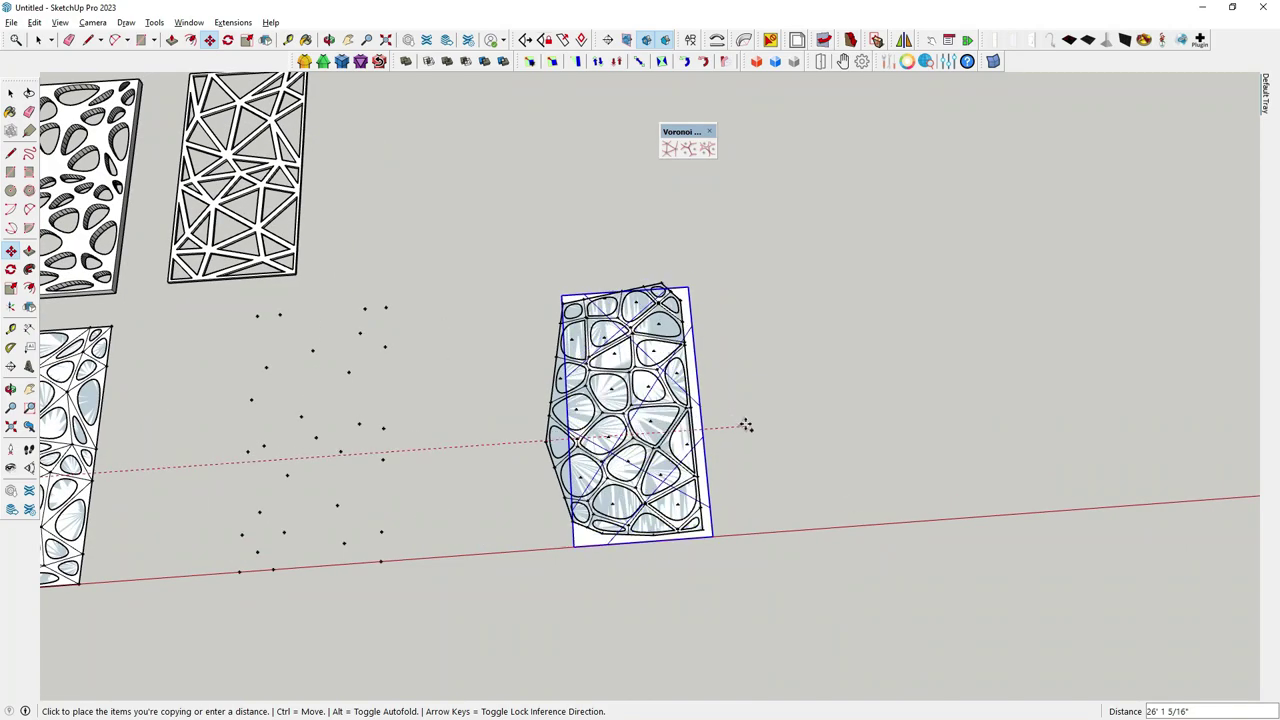
left_click(743, 423)
scroll(726, 443, "up", 2)
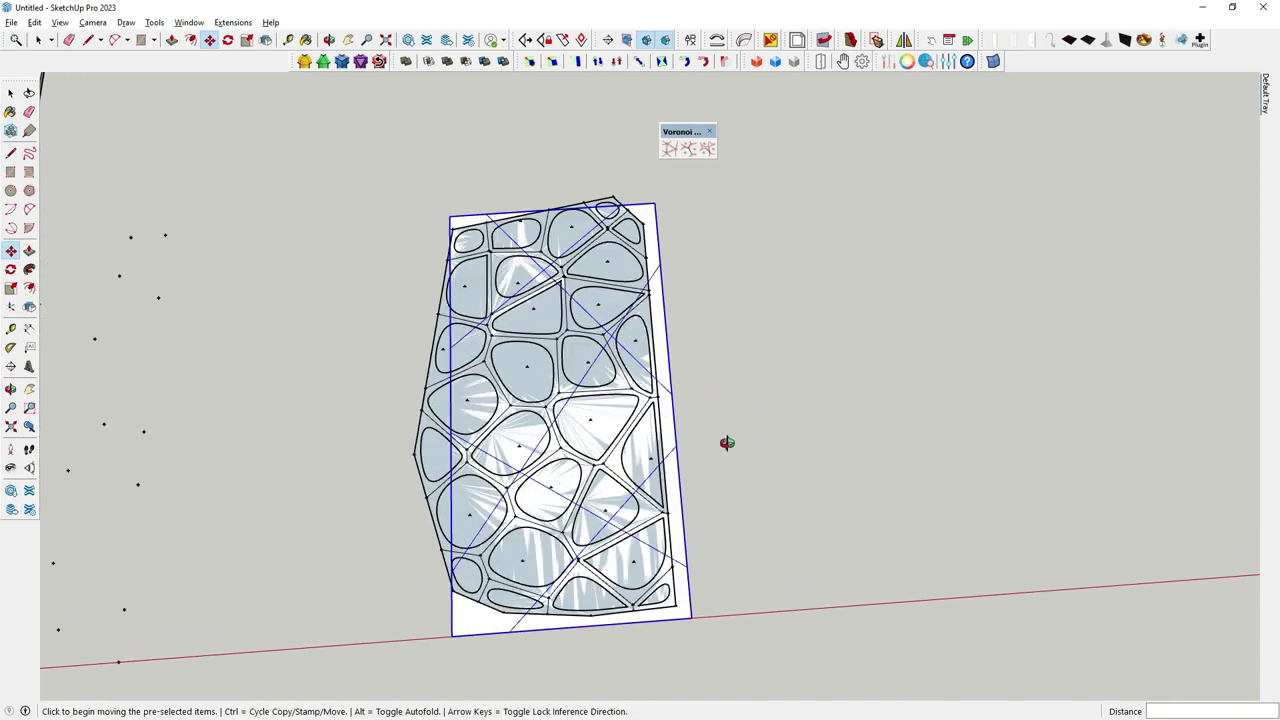
scroll(700, 620, "up", 1)
Realign the copied outline by its corner so it fits around the Voronoi panel, then deselect
left_click(693, 617)
left_click(680, 606)
scroll(698, 412, "down", 1)
scroll(702, 370, "down", 1)
left_click(711, 323)
left_click(714, 331)
scroll(714, 331, "down", 1)
scroll(490, 258, "up", 1)
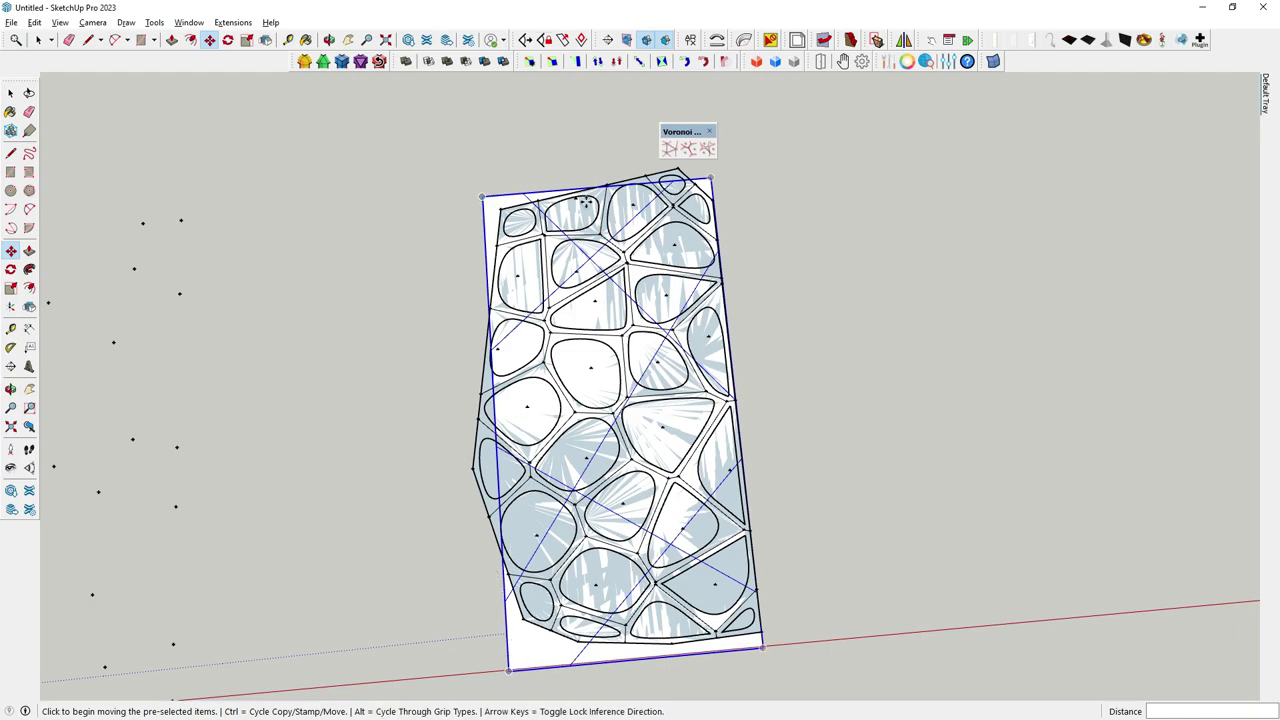
left_click(10, 92)
left_click(215, 168)
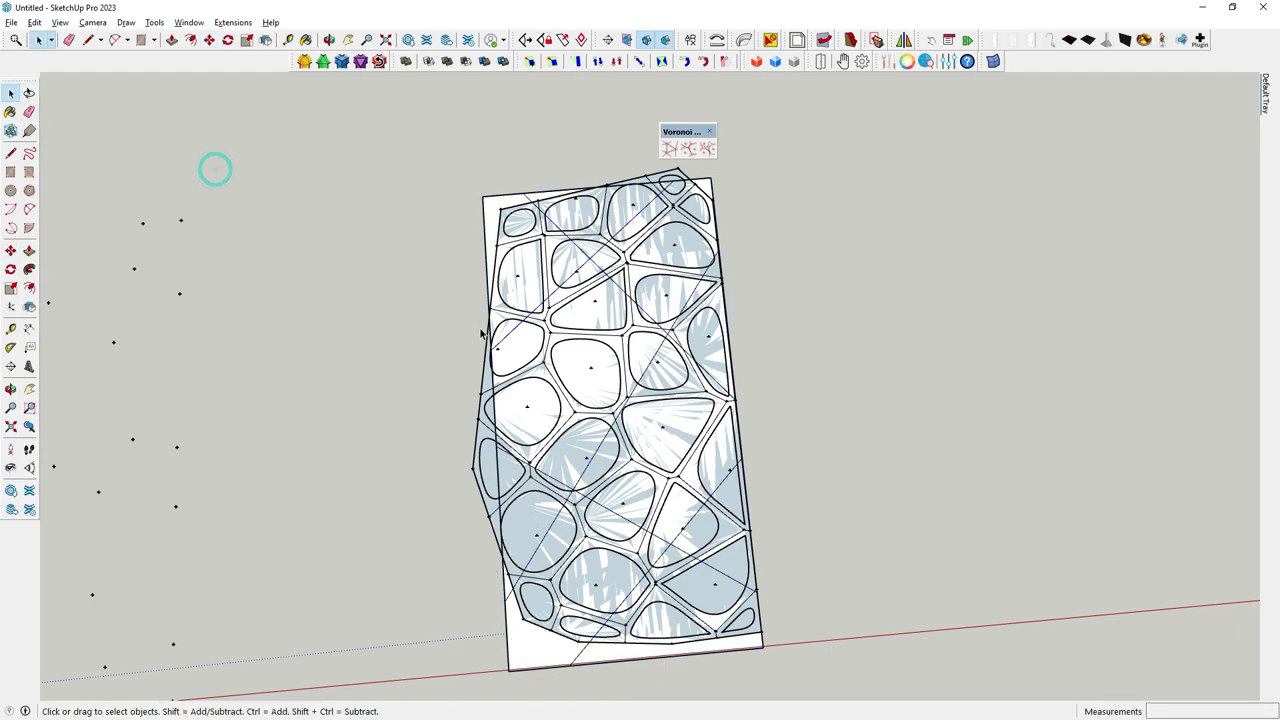
Window-select only the rounded-cell Voronoi panel and explode it into loose cell outlines
scroll(483, 333, "down", 2)
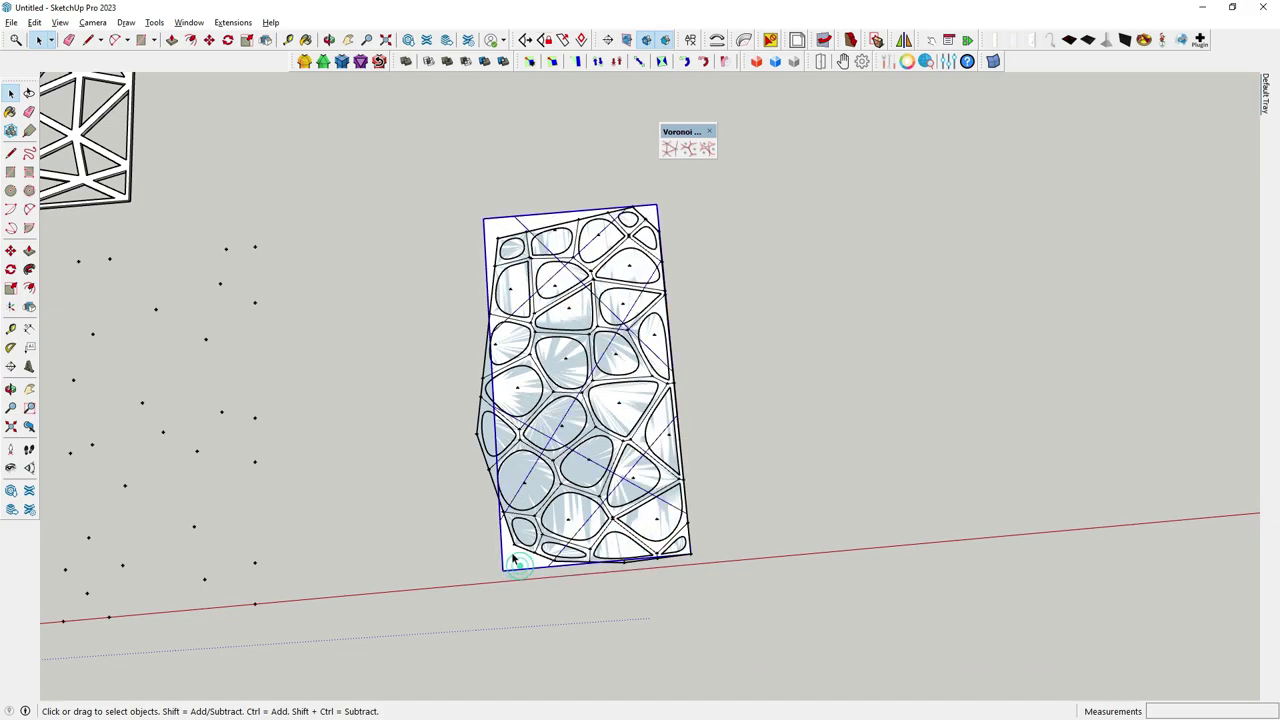
middle_click_drag(513, 560, 731, 391)
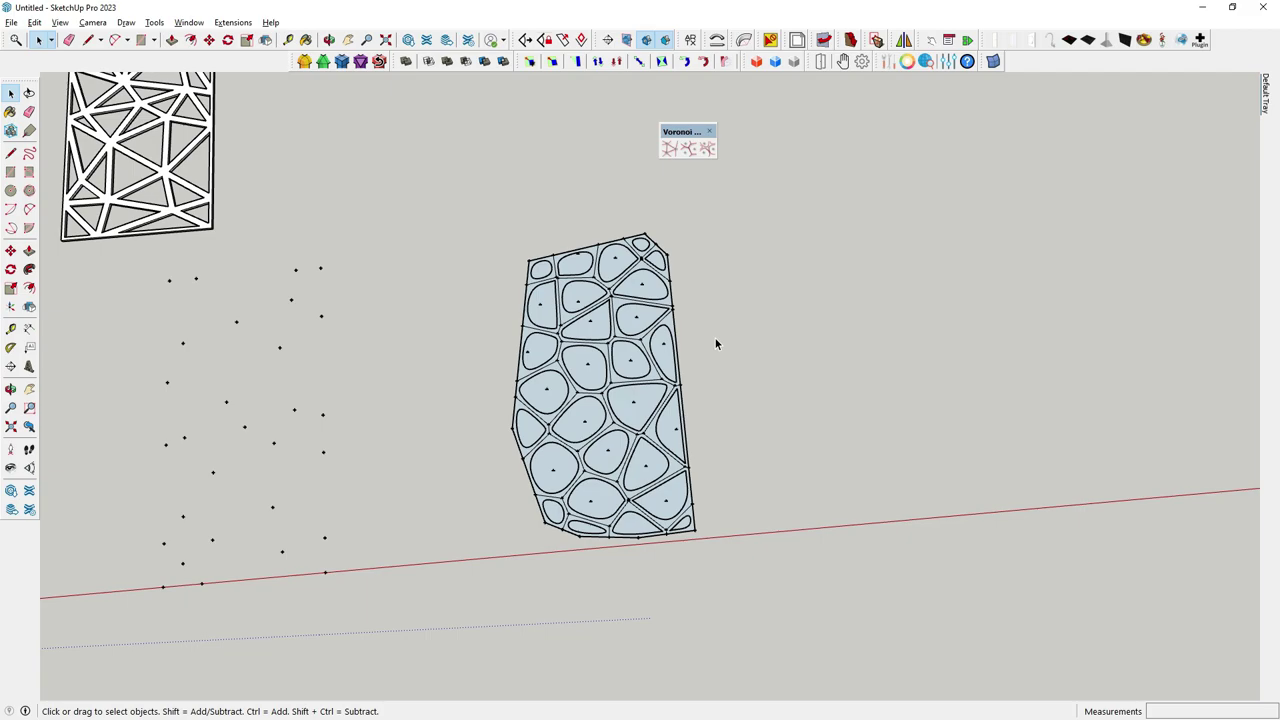
scroll(560, 346, "up", 3)
left_click(560, 346)
scroll(574, 363, "up", 1)
scroll(581, 390, "down", 2)
scroll(581, 390, "down", 2)
key("ctrl+a")
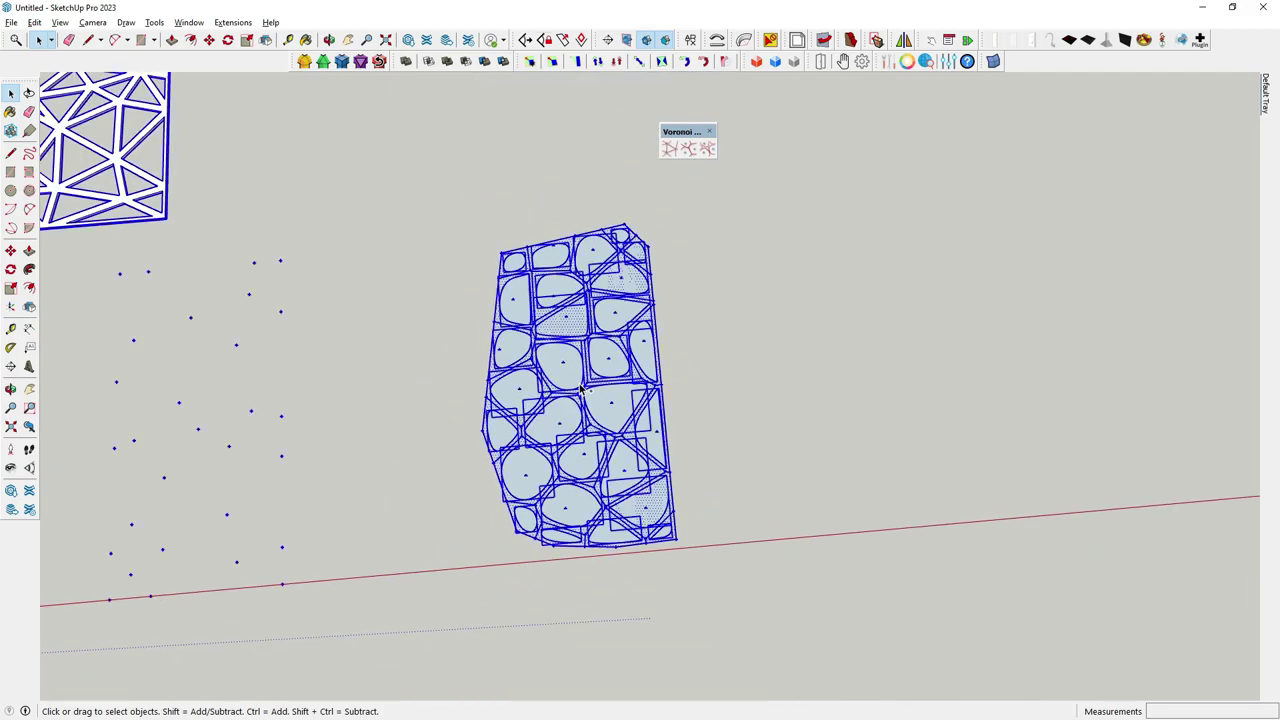
left_click_drag(401, 153, 790, 680)
right_click(523, 309)
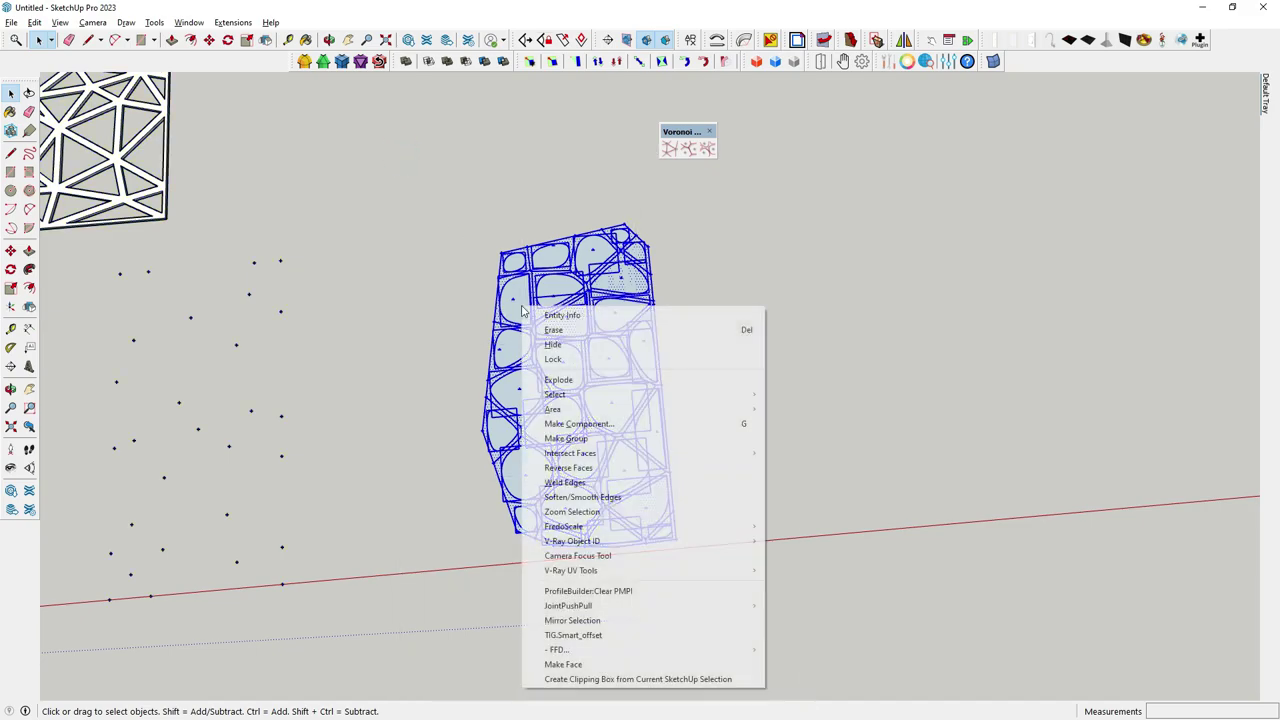
left_click(557, 380)
scroll(507, 352, "up", 3)
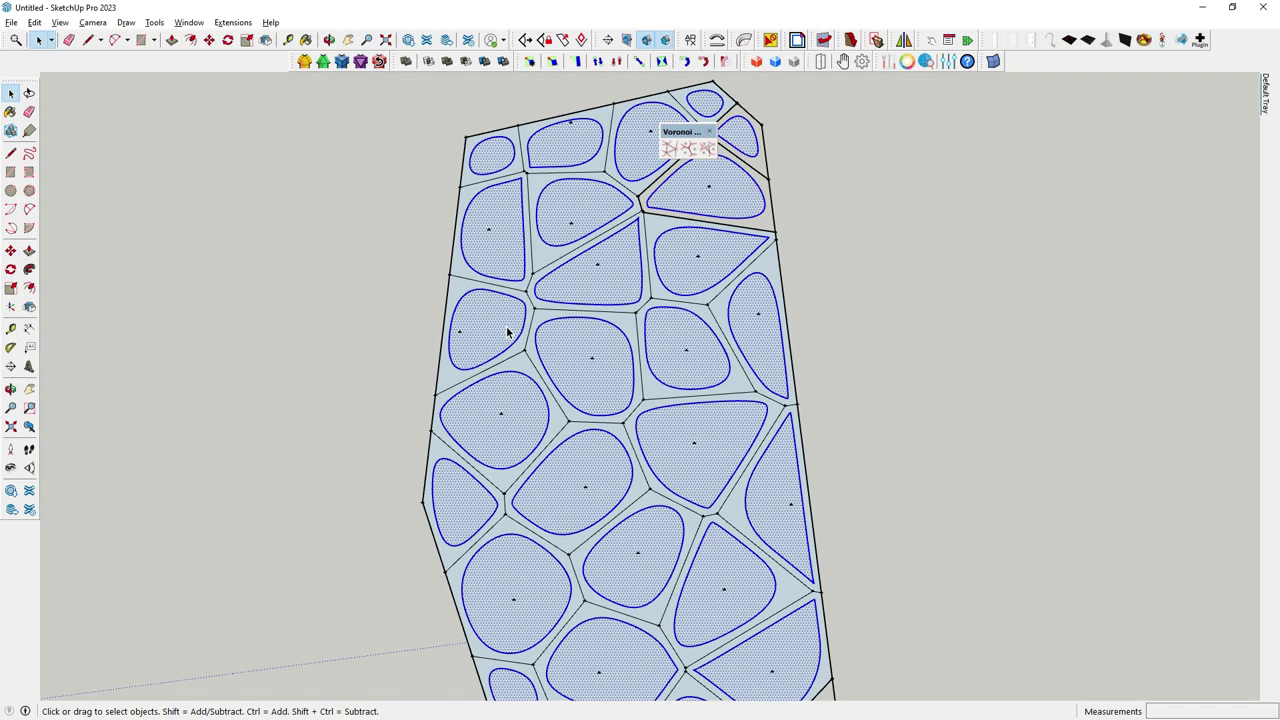
Delete the selected geometry and erase the hexagon cell's top and upper-left edges
key("Delete")
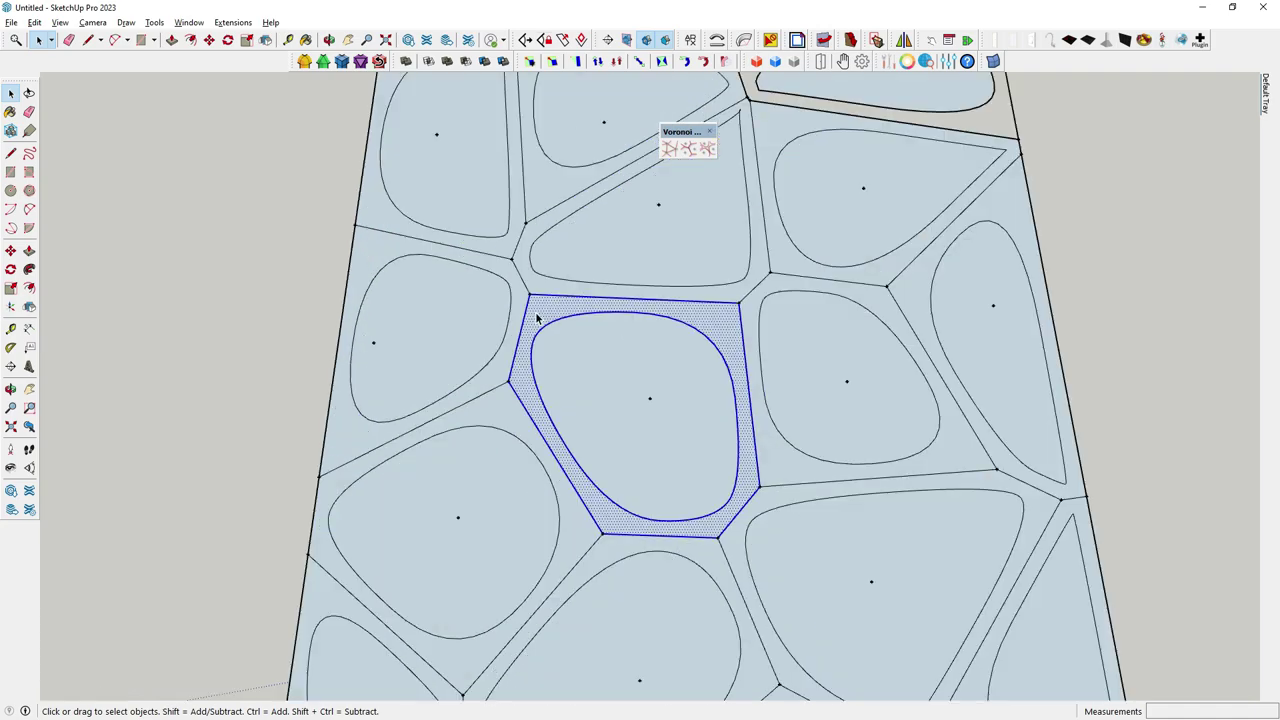
left_click(531, 309)
key("e")
scroll(507, 266, "up", 2)
left_click_drag(540, 289, 529, 257)
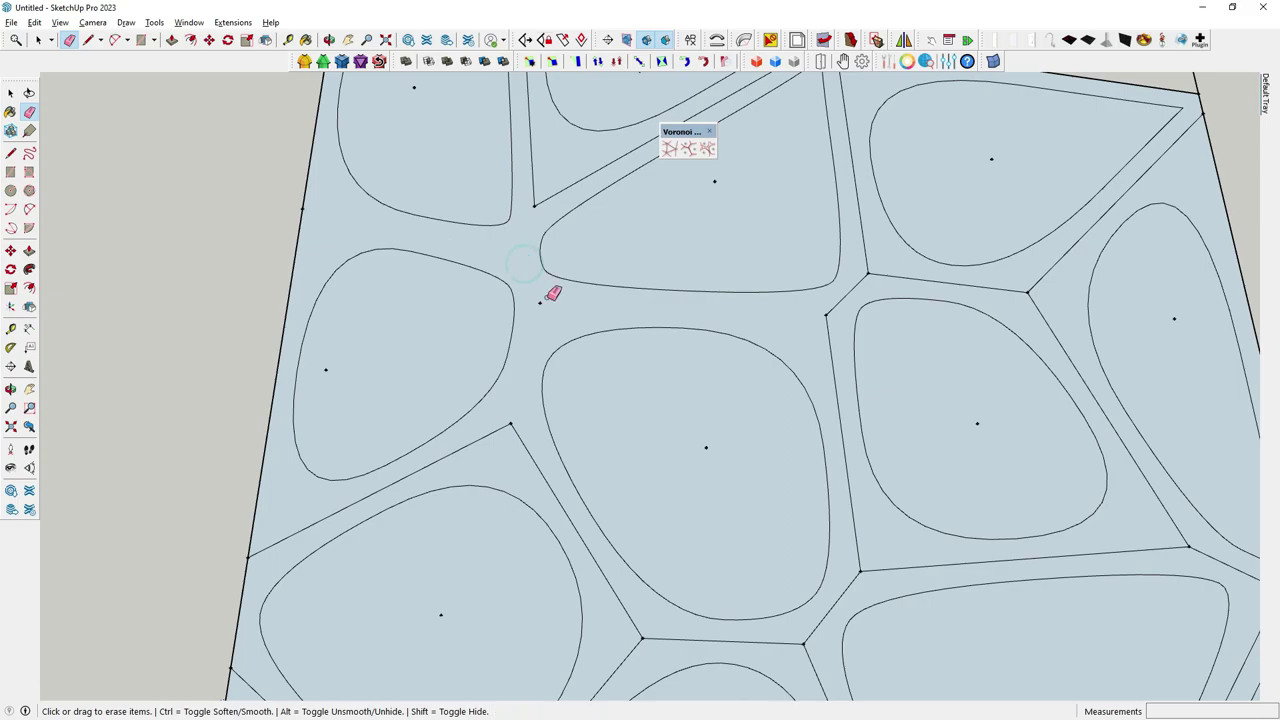
scroll(543, 291, "down", 2)
left_click(11, 94)
left_click(11, 94)
scroll(503, 320, "down", 3)
scroll(518, 250, "up", 4)
scroll(520, 268, "down", 1)
scroll(549, 314, "down", 2)
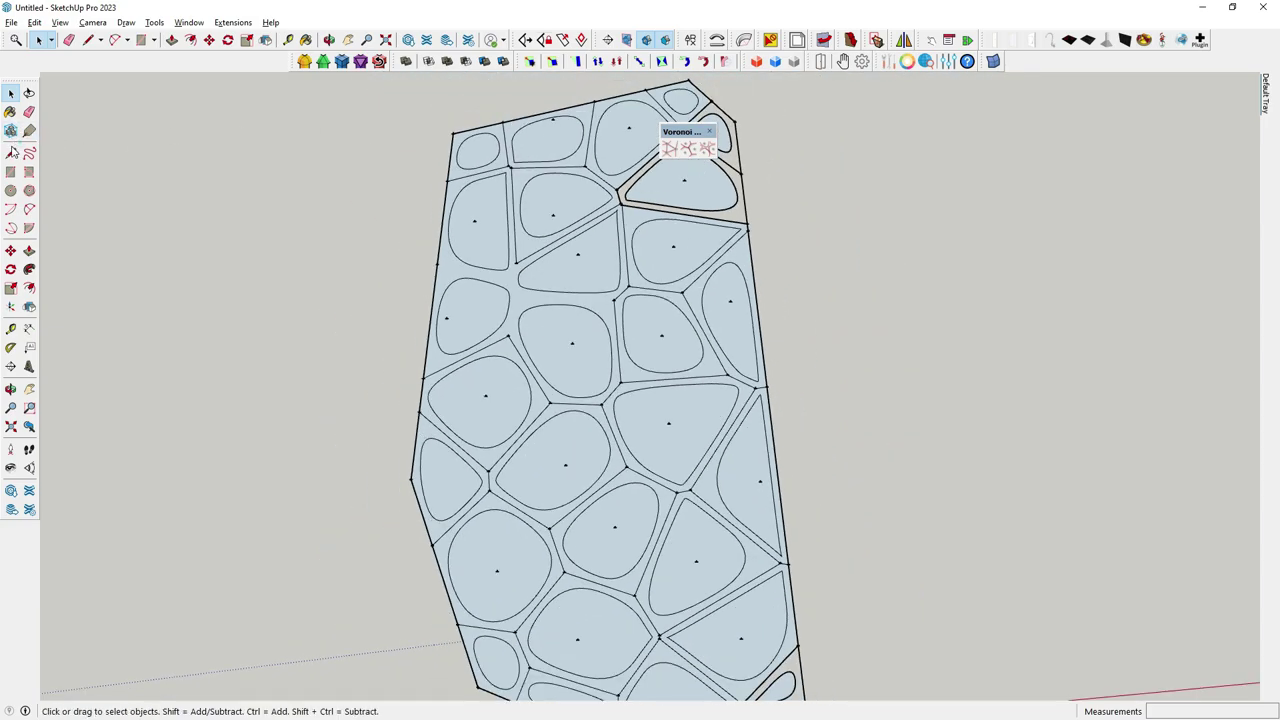
scroll(350, 415, "down", 2)
scroll(581, 232, "up", 4)
Draw a line along the cell edge to close its face, then select the triangular cell's surrounding face
left_click(10, 152)
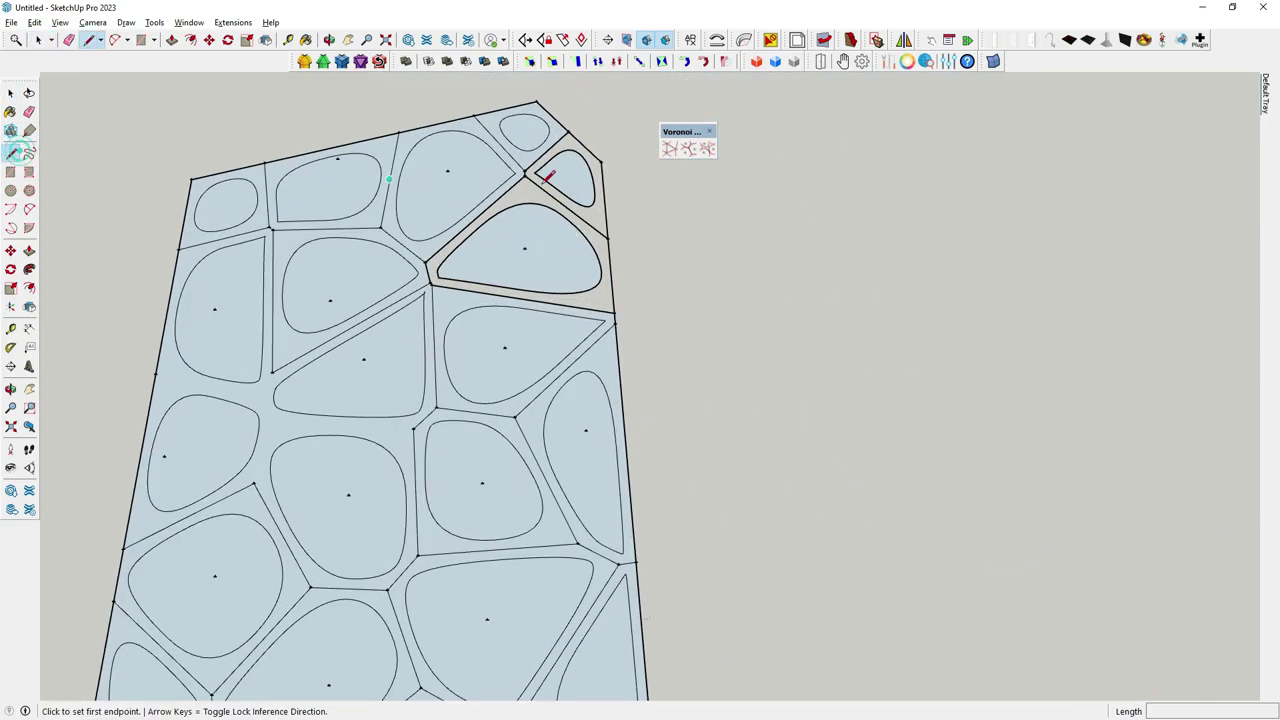
scroll(594, 165, "up", 2)
left_click(599, 184)
left_click(611, 329)
left_click(10, 92)
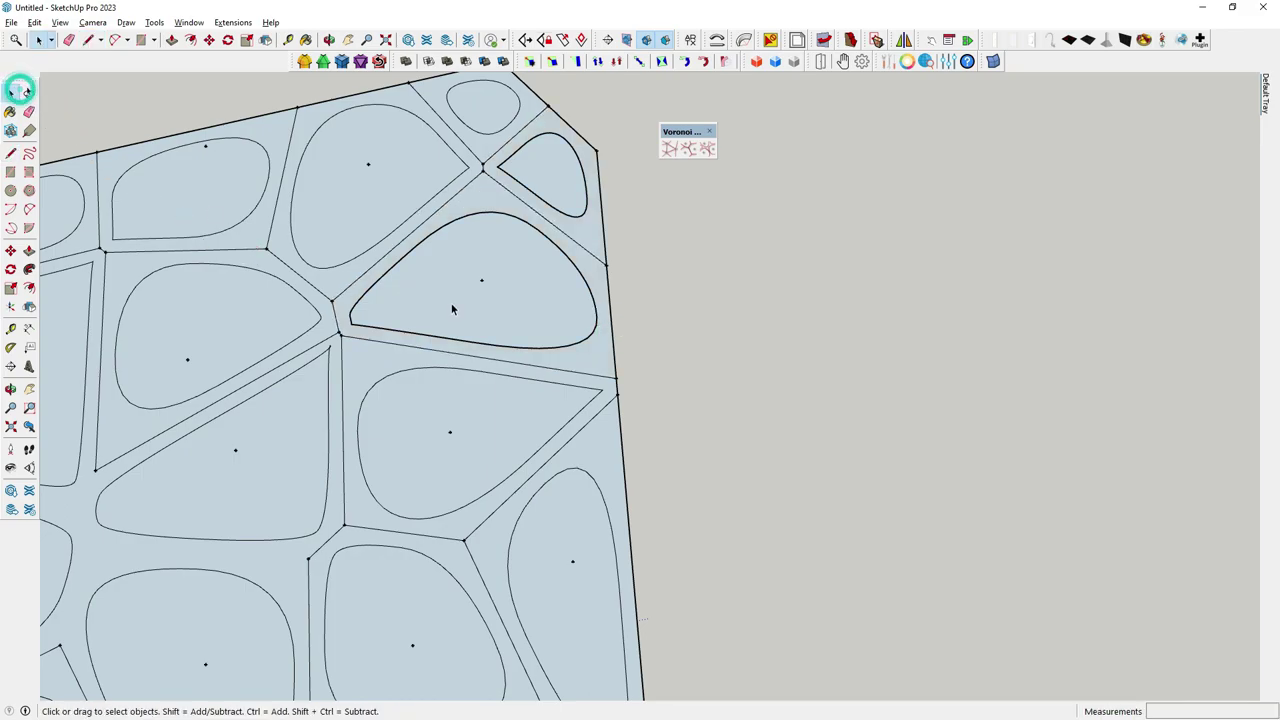
left_click(451, 307)
scroll(458, 303, "down", 2)
scroll(455, 250, "up", 2)
scroll(460, 260, "up", 2)
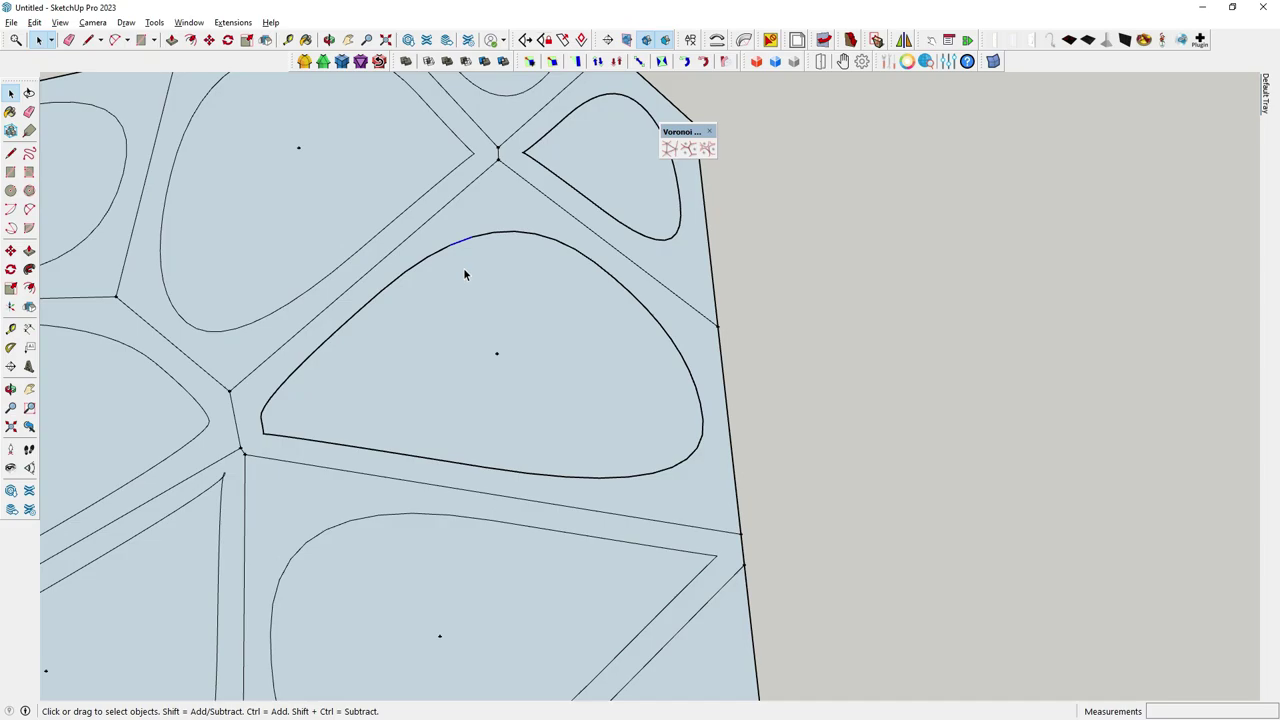
Add short line segments on the rounded outline and at the panel's lower-left corner
left_click(10, 152)
scroll(474, 234, "up", 2)
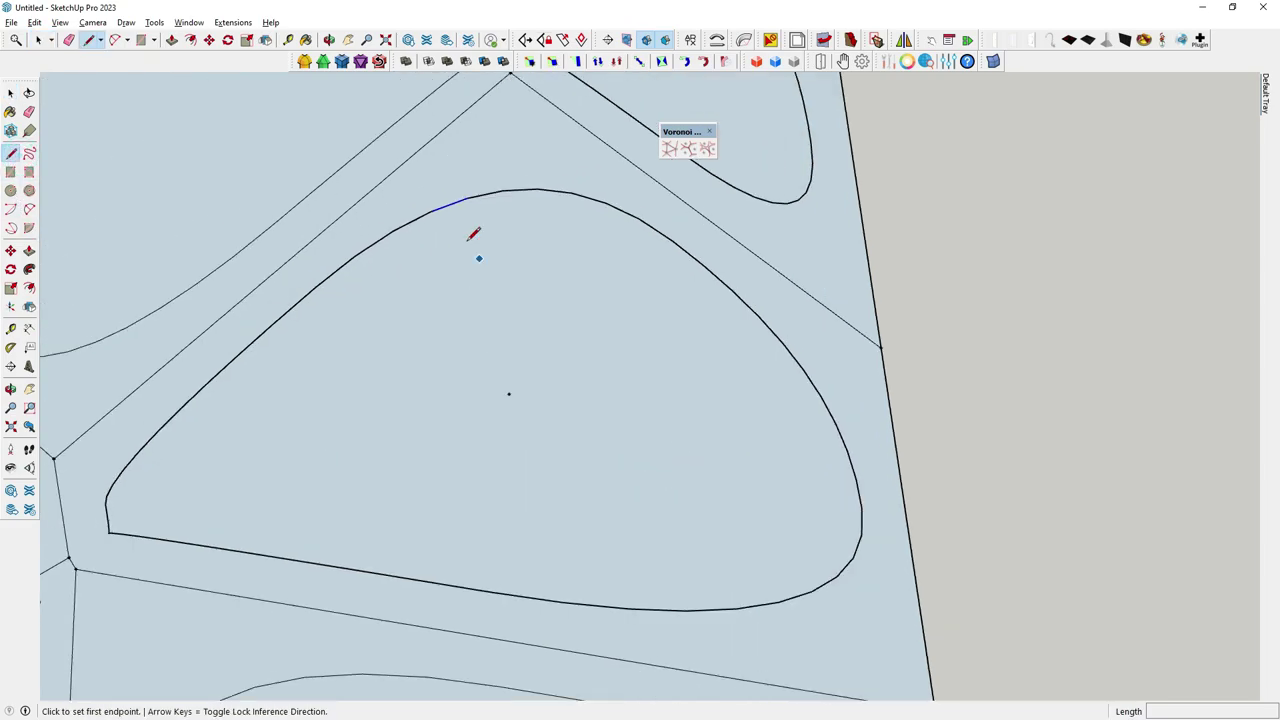
scroll(428, 206, "up", 2)
left_click(423, 205)
left_click(468, 188)
scroll(491, 294, "down", 3)
scroll(223, 443, "up", 3)
scroll(167, 489, "up", 3)
scroll(167, 489, "up", 2)
scroll(203, 452, "up", 2)
scroll(205, 467, "up", 1)
left_click(204, 467)
left_click(240, 465)
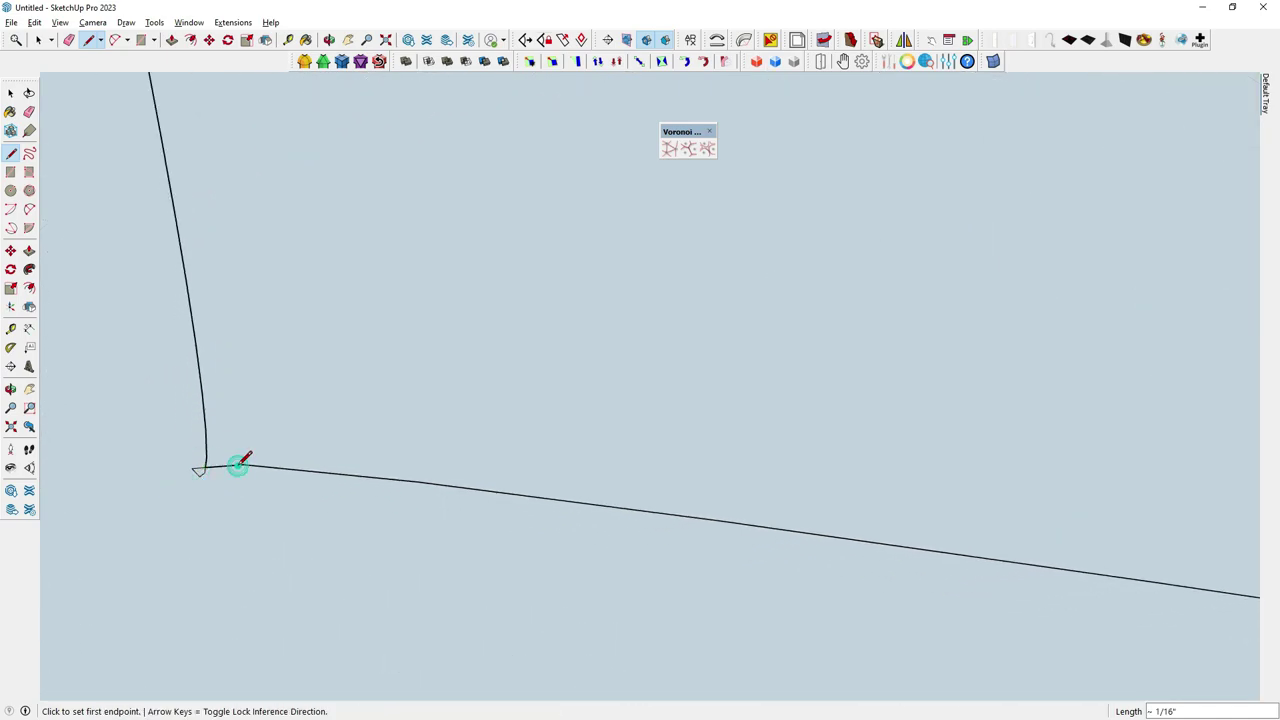
Erase the stray edge at the lower-left corner
left_click(29, 112)
scroll(203, 471, "up", 1)
left_click(198, 470)
scroll(225, 475, "down", 1)
scroll(237, 480, "down", 2)
scroll(280, 495, "down", 2)
scroll(323, 491, "down", 2)
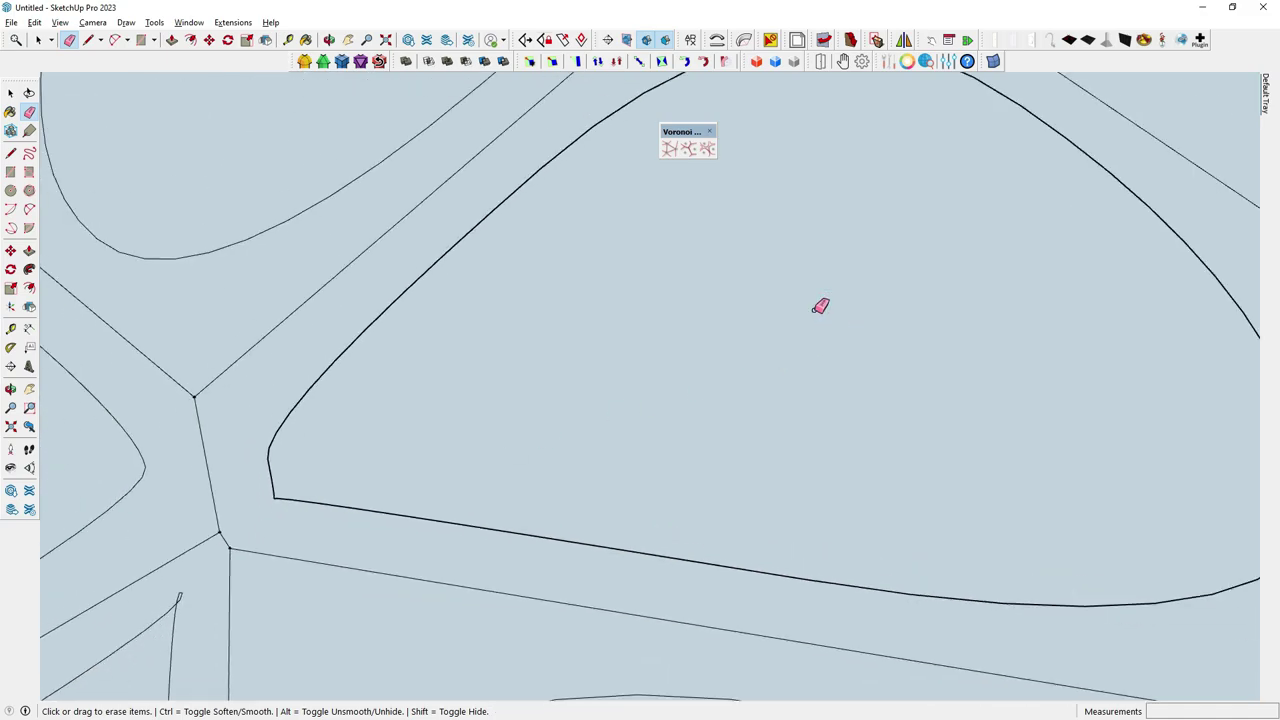
Draw a straight line segment across the curve near the left corner
left_click(28, 154)
scroll(277, 471, "up", 2)
scroll(277, 434, "up", 1)
left_click(10, 155)
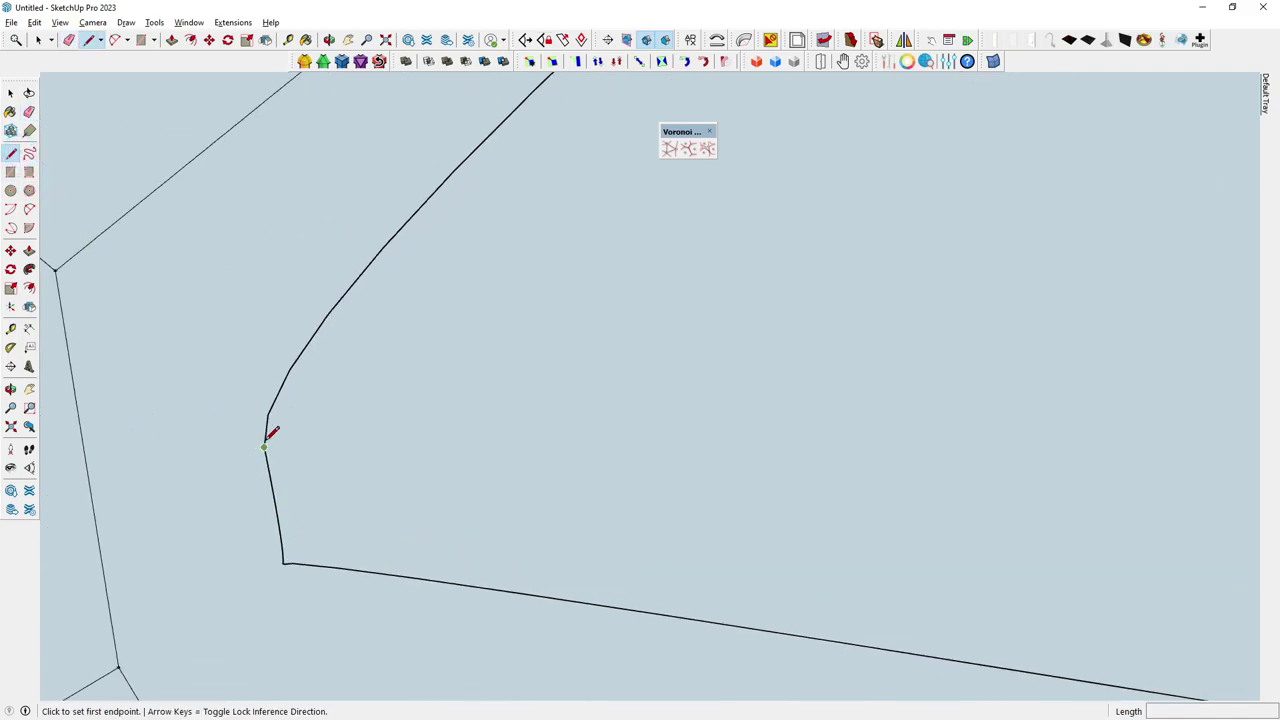
left_click(265, 445)
left_click(271, 407)
scroll(280, 420, "down", 1)
scroll(410, 460, "down", 1)
scroll(400, 460, "down", 3)
scroll(640, 260, "down", 2)
scroll(491, 377, "up", 3)
scroll(300, 370, "up", 2)
scroll(230, 368, "up", 2)
scroll(180, 320, "up", 2)
Erase the stub at the teardrop's left vertex and add a short edge at the panel's left corner
left_click(29, 112)
scroll(306, 454, "up", 1)
left_click(295, 455)
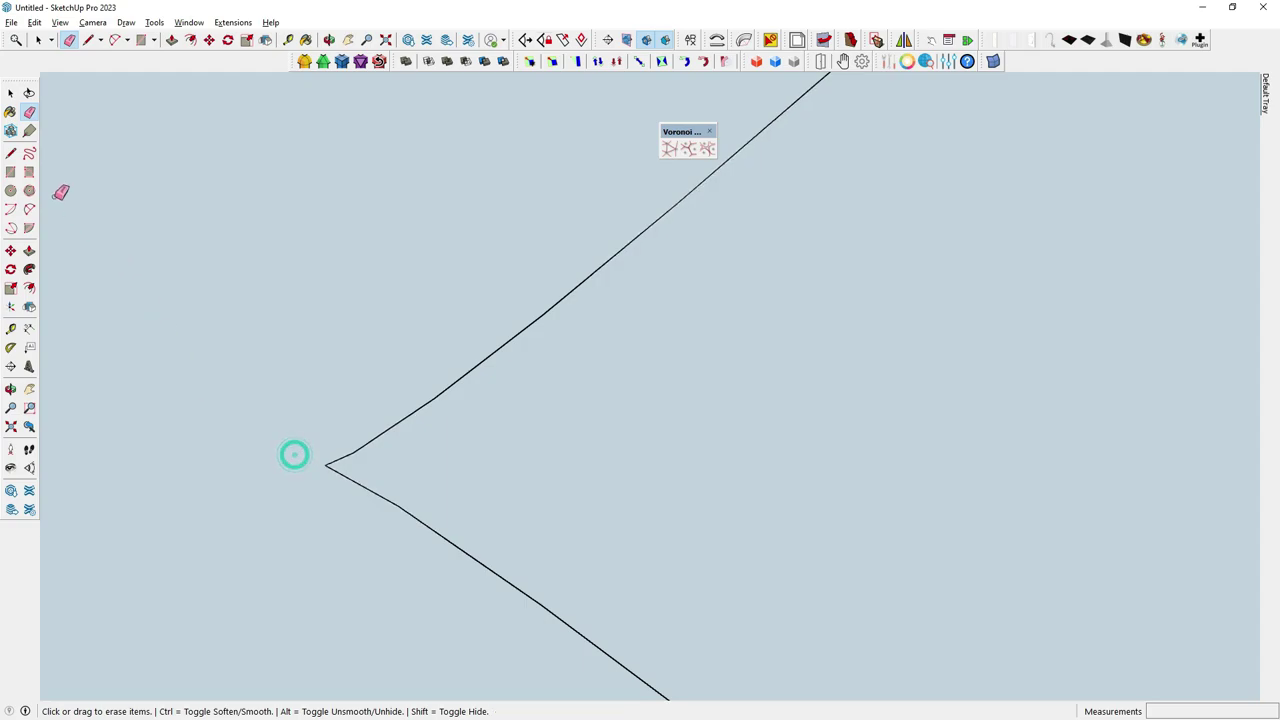
left_click(10, 152)
left_click(327, 464)
left_click(353, 452)
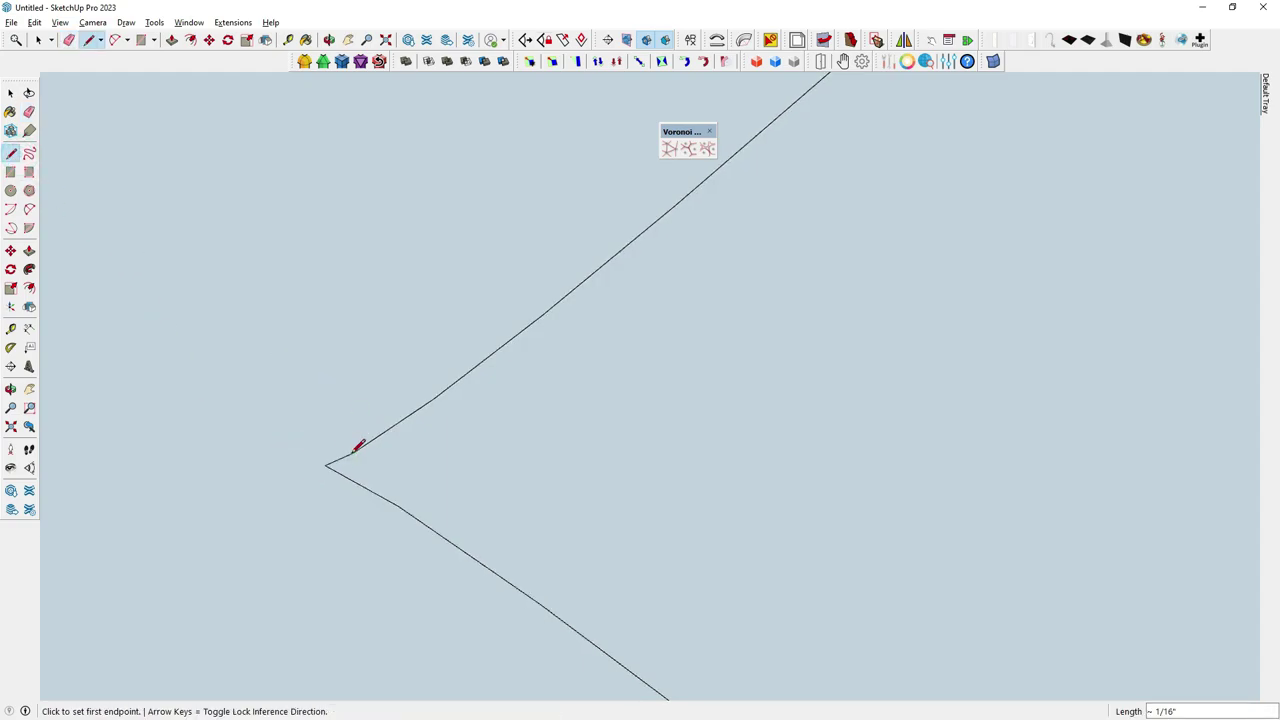
Select and delete the top-right and neighbouring inner cell faces to open holes
left_click(10, 92)
scroll(609, 334, "down", 2)
scroll(453, 310, "down", 3)
scroll(465, 335, "down", 2)
scroll(600, 335, "down", 2)
scroll(650, 335, "down", 2)
scroll(643, 331, "down", 2)
key("Delete")
left_click(352, 363)
left_click(371, 435)
scroll(388, 445, "up", 2)
Delete the left-middle, lower-left, centre and triangular centre cell faces
left_click(388, 445)
key("Delete")
left_click(400, 515)
key("Delete")
left_click(490, 480)
key("Delete")
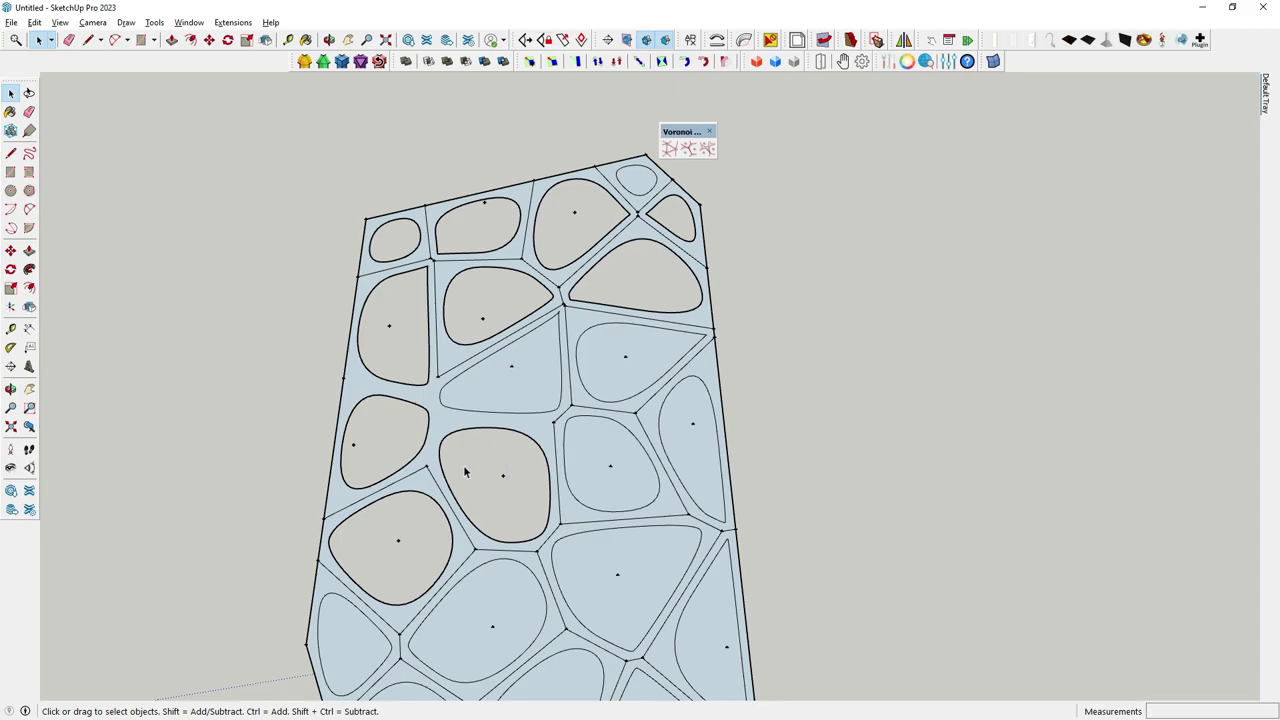
scroll(460, 480, "up", 2)
left_click(491, 354)
scroll(560, 365, "down", 2)
scroll(620, 370, "up", 2)
key("Delete")
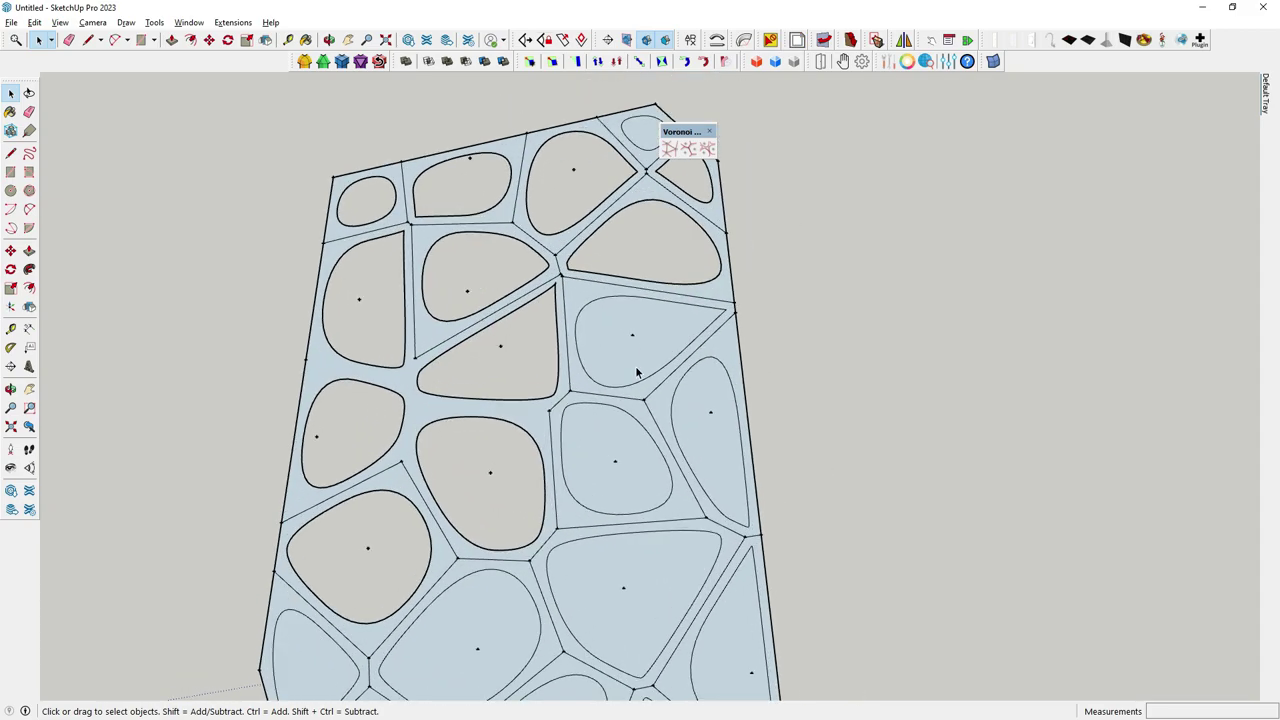
Delete the top-right, centre-right and two lower cell faces
left_click(636, 370)
scroll(636, 370, "down", 2)
key("Delete")
left_click(648, 463)
key("Delete")
left_click(697, 434)
left_click(660, 520)
key("Delete")
left_click(534, 528)
key("Delete")
Tilt the panel and delete two more lower-left cell faces
middle_click_drag(412, 564, 512, 560)
left_click(510, 561)
key("Delete")
left_click(566, 537)
key("Delete")
left_click(740, 477)
scroll(740, 477, "down", 1)
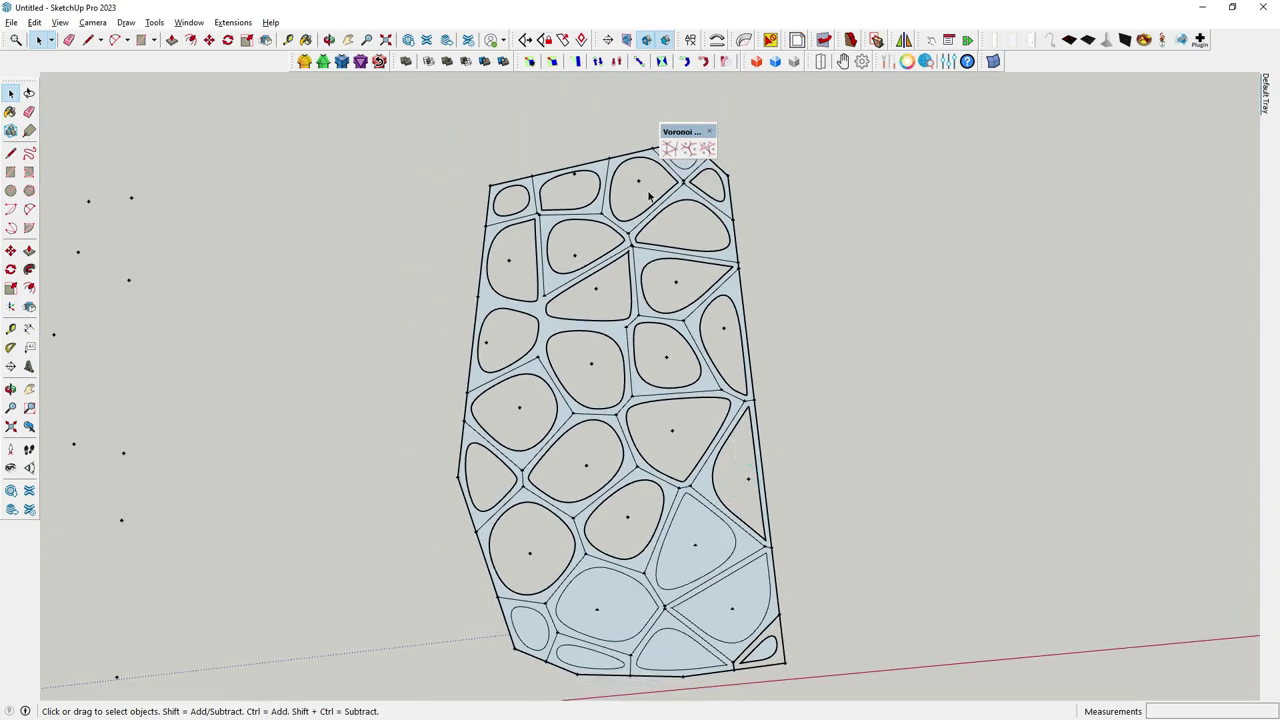
scroll(729, 304, "down", 2)
scroll(729, 304, "down", 2)
scroll(802, 375, "down", 2)
scroll(802, 375, "down", 1)
scroll(300, 445, "up", 1)
scroll(278, 465, "up", 1)
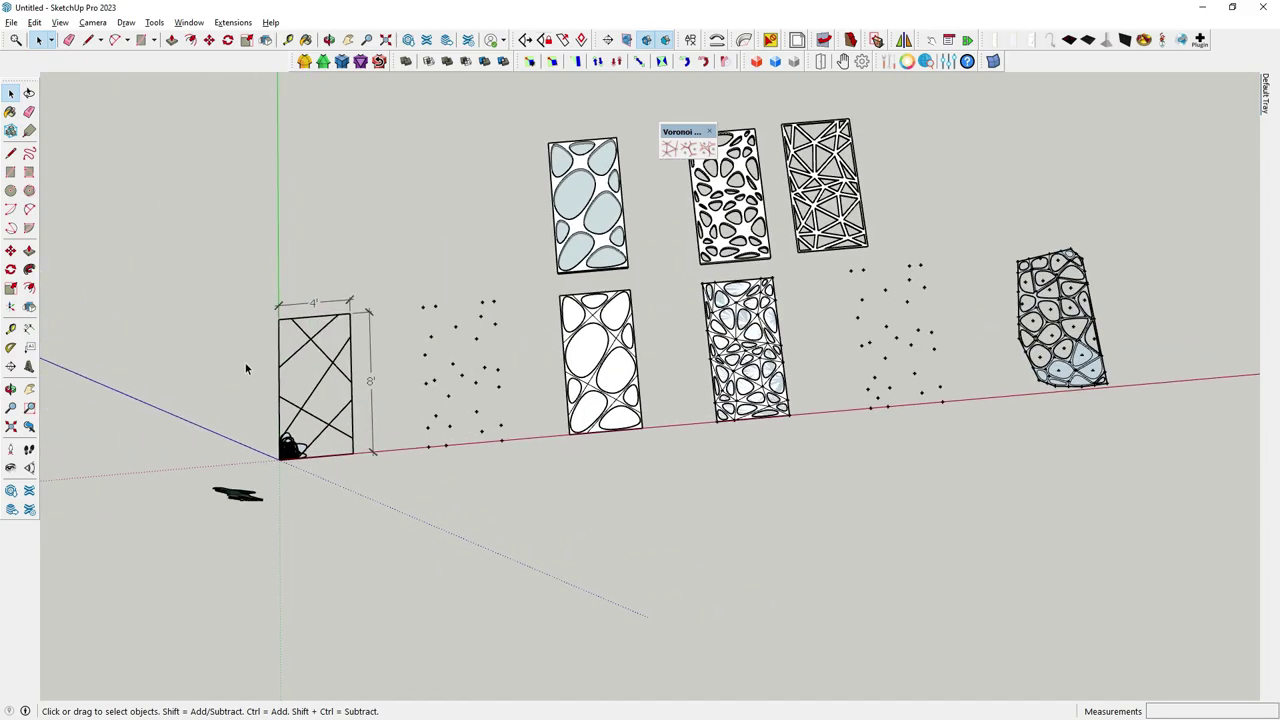
scroll(245, 368, "down", 1)
scroll(500, 375, "up", 1)
scroll(650, 380, "down", 1)
scroll(777, 382, "up", 3)
scroll(777, 382, "up", 2)
scroll(710, 405, "up", 1)
scroll(725, 420, "up", 2)
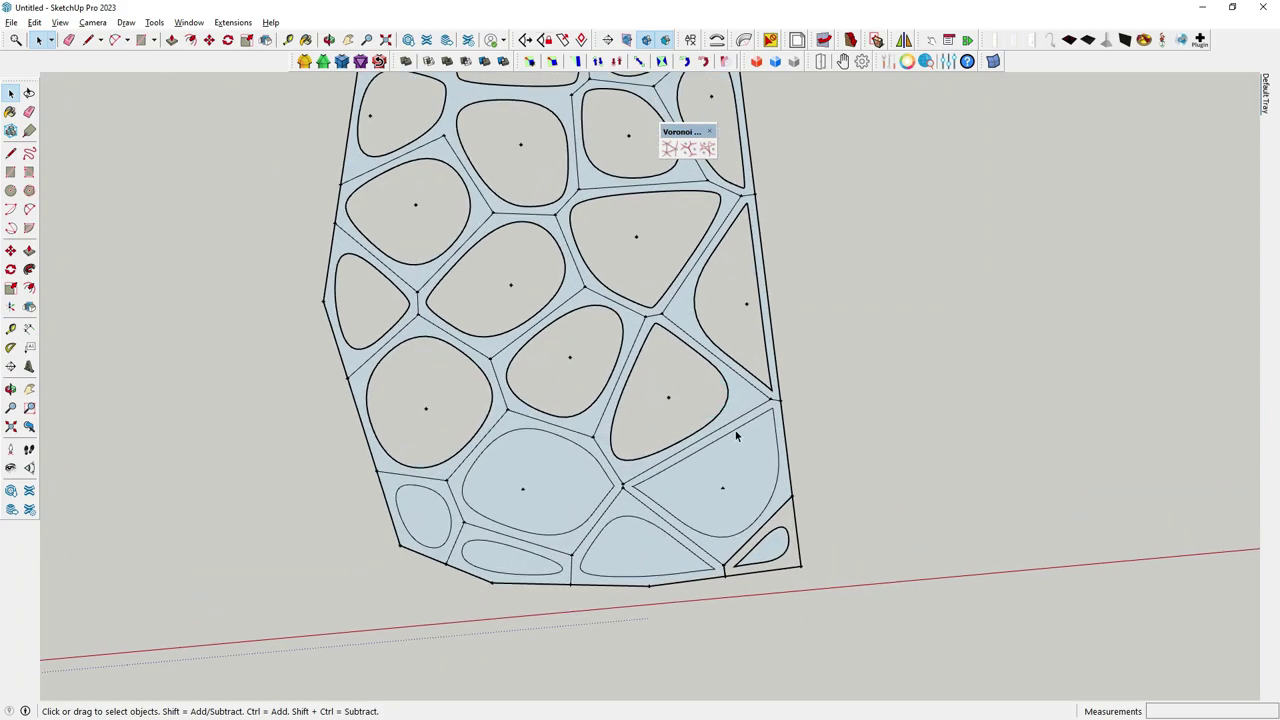
Select the bottom cell faces, including the lower-left ellipse
left_click(578, 474)
left_click(634, 542)
scroll(508, 554, "up", 2)
left_click(398, 483)
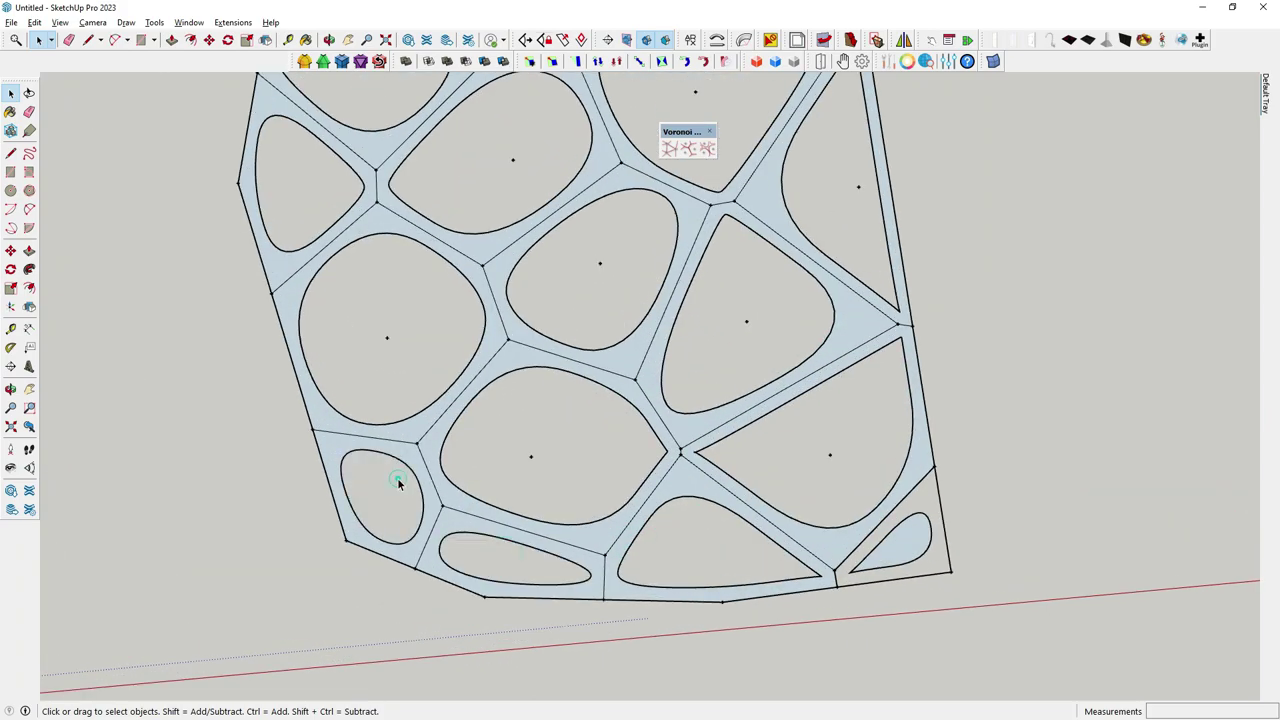
scroll(614, 434, "down", 3)
scroll(686, 477, "up", 2)
scroll(683, 482, "up", 1)
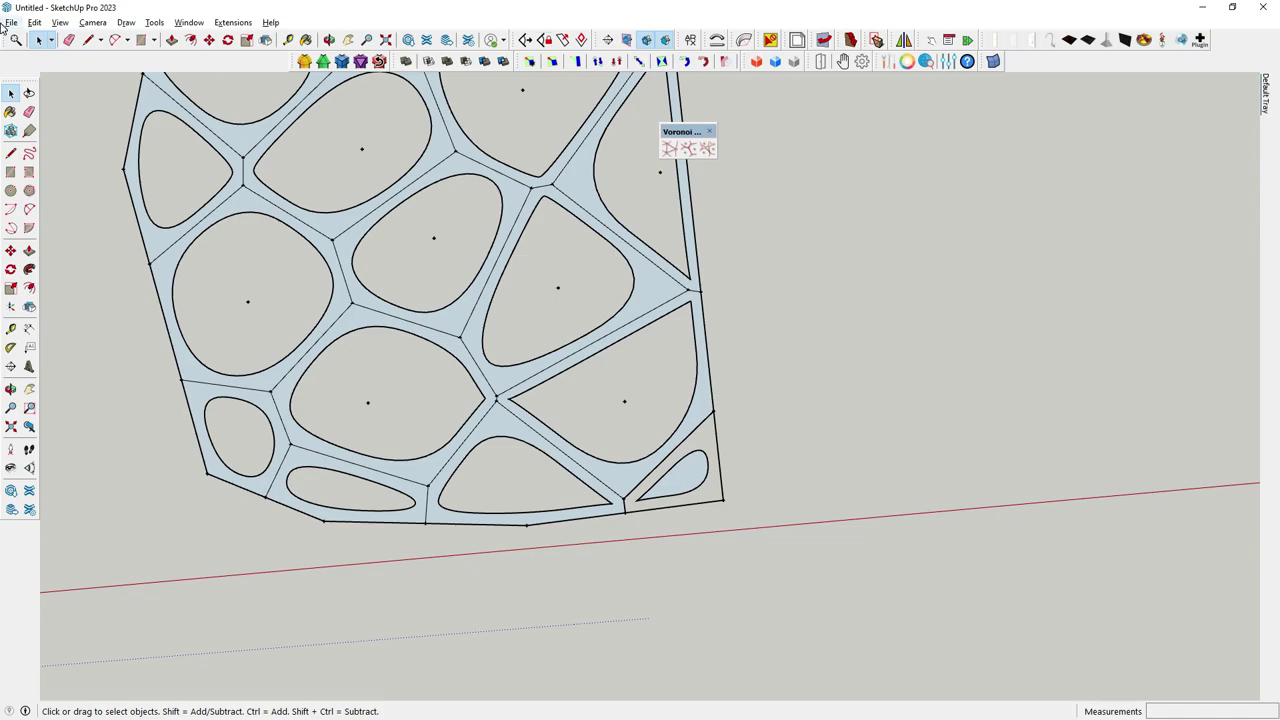
Draw a closing edge on the right border at the lower-right corner
left_click(10, 152)
scroll(749, 452, "up", 2)
scroll(787, 427, "up", 2)
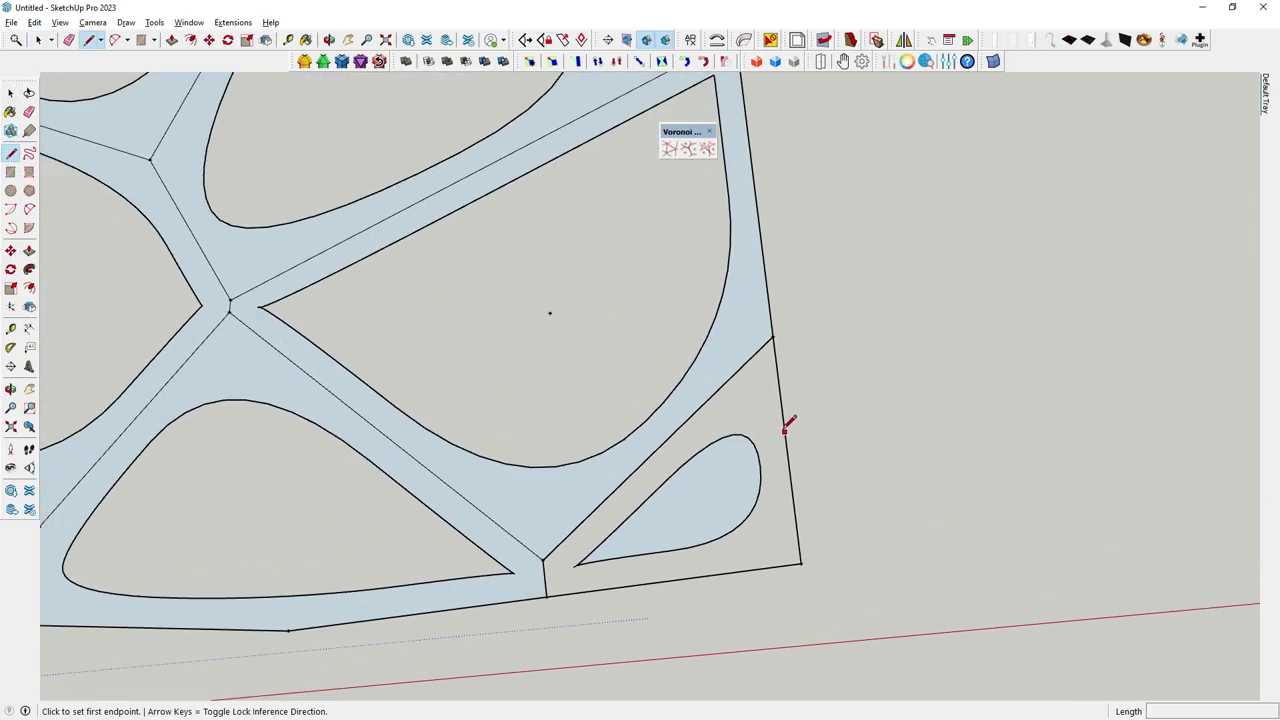
left_click(785, 430)
left_click(787, 452)
scroll(572, 550, "up", 3)
scroll(623, 577, "up", 2)
Erase the stray segment at the lower-right junction and return to Select
left_click(29, 112)
scroll(565, 540, "up", 2)
scroll(558, 540, "up", 1)
left_click(537, 505)
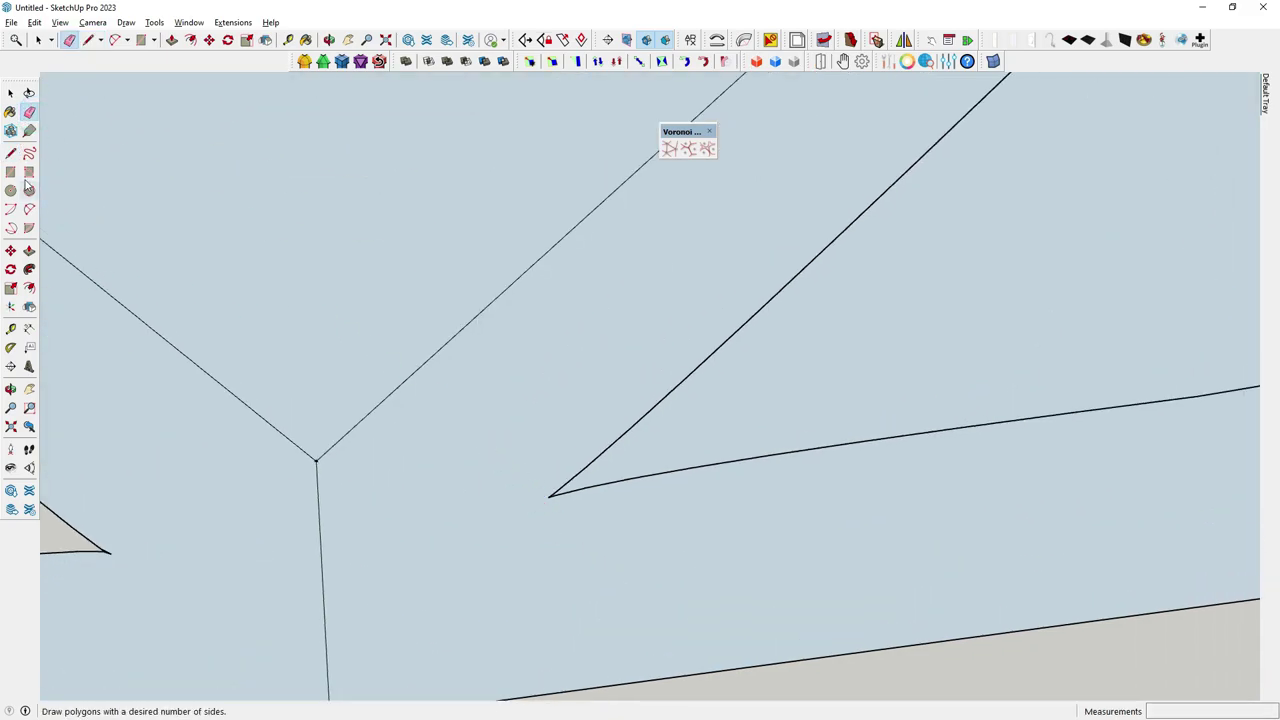
key("l")
scroll(547, 490, "up", 1)
scroll(560, 480, "down", 1)
scroll(620, 430, "down", 1)
scroll(598, 448, "down", 5)
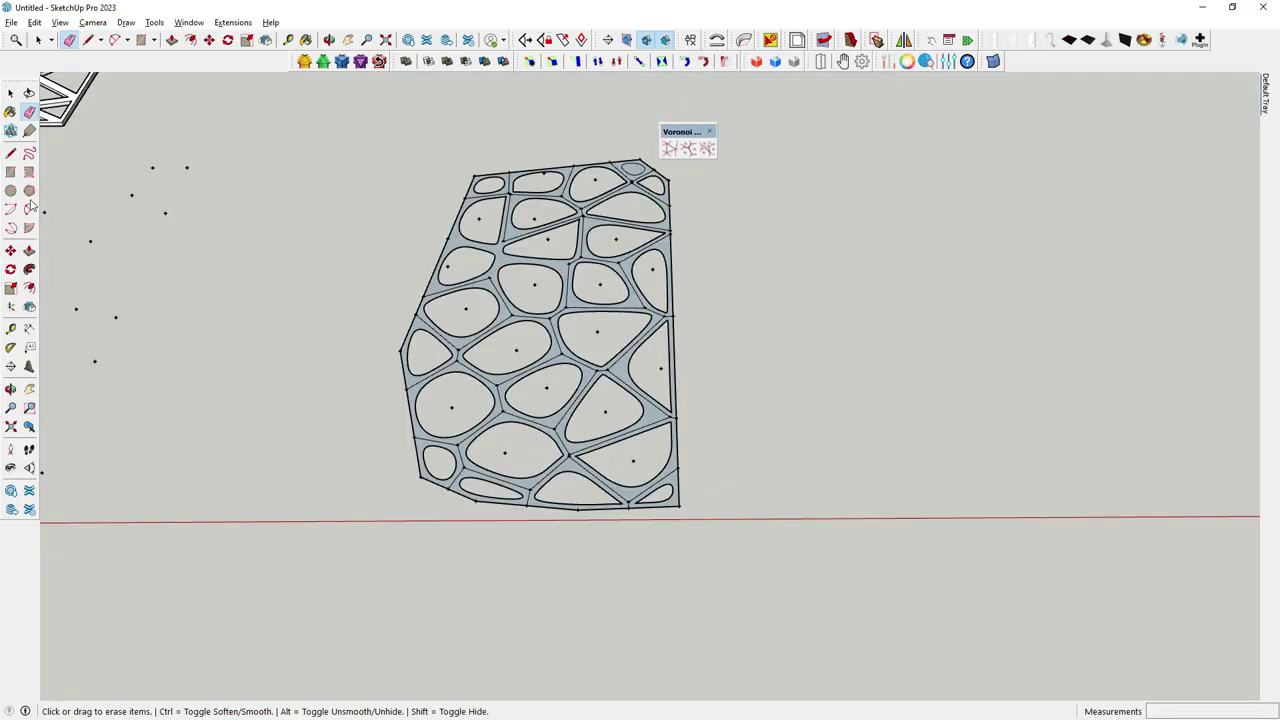
left_click(10, 92)
Orbit the panel into perspective to inspect the opened cells
middle_click_drag(229, 264, 603, 314)
scroll(603, 314, "up", 3)
scroll(632, 433, "up", 3)
key("space")
scroll(517, 293, "up", 2)
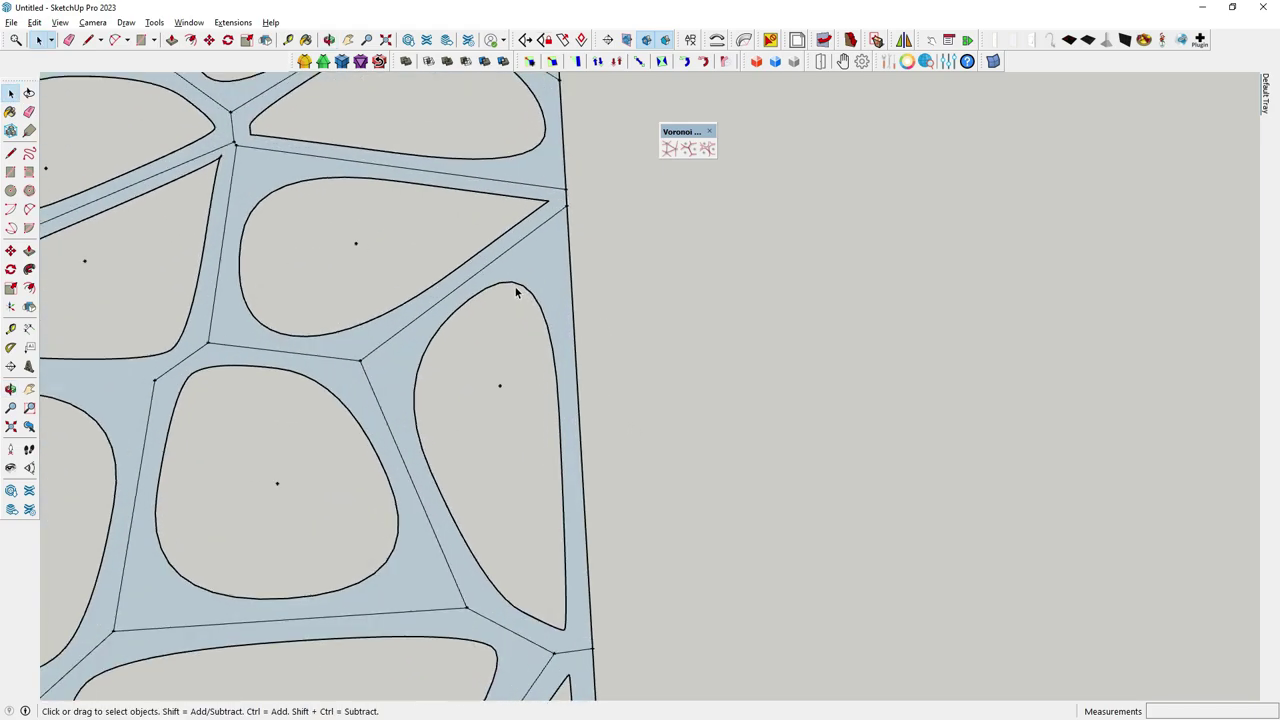
scroll(515, 290, "down", 3)
middle_click_drag(562, 287, 465, 256)
scroll(397, 258, "up", 2)
scroll(407, 243, "up", 2)
scroll(407, 243, "up", 2)
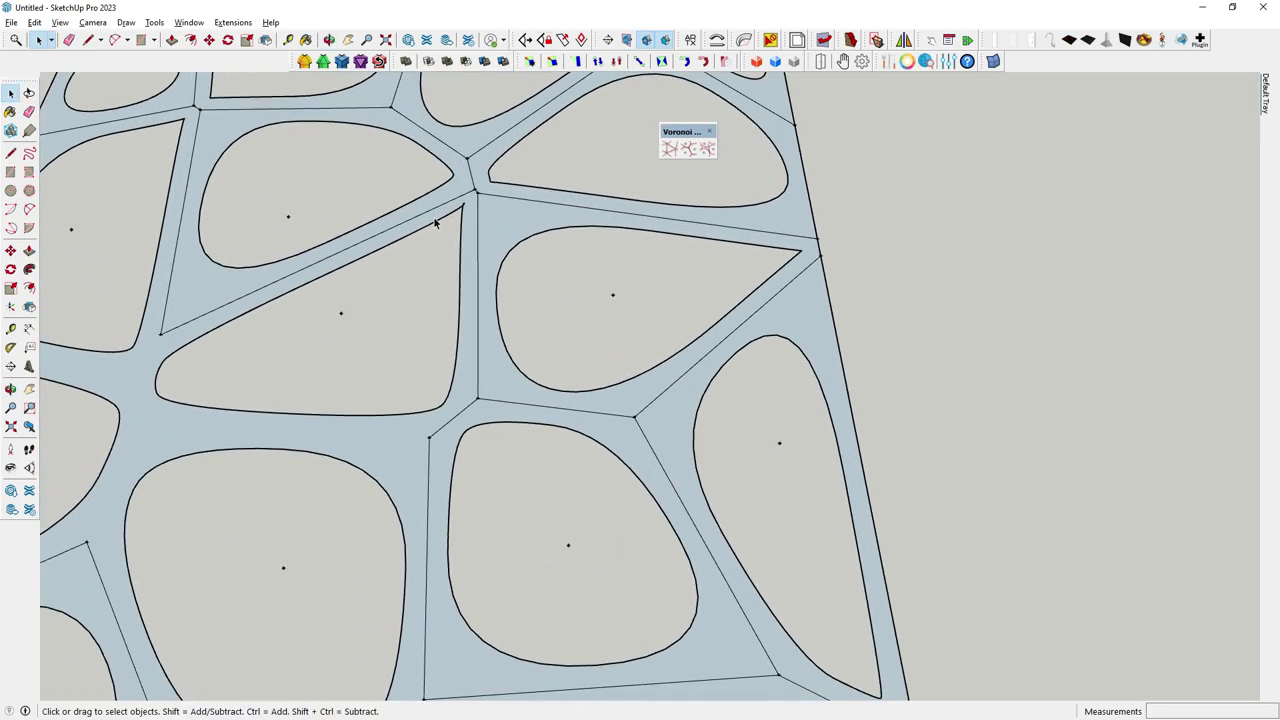
scroll(435, 222, "up", 1)
scroll(407, 273, "down", 2)
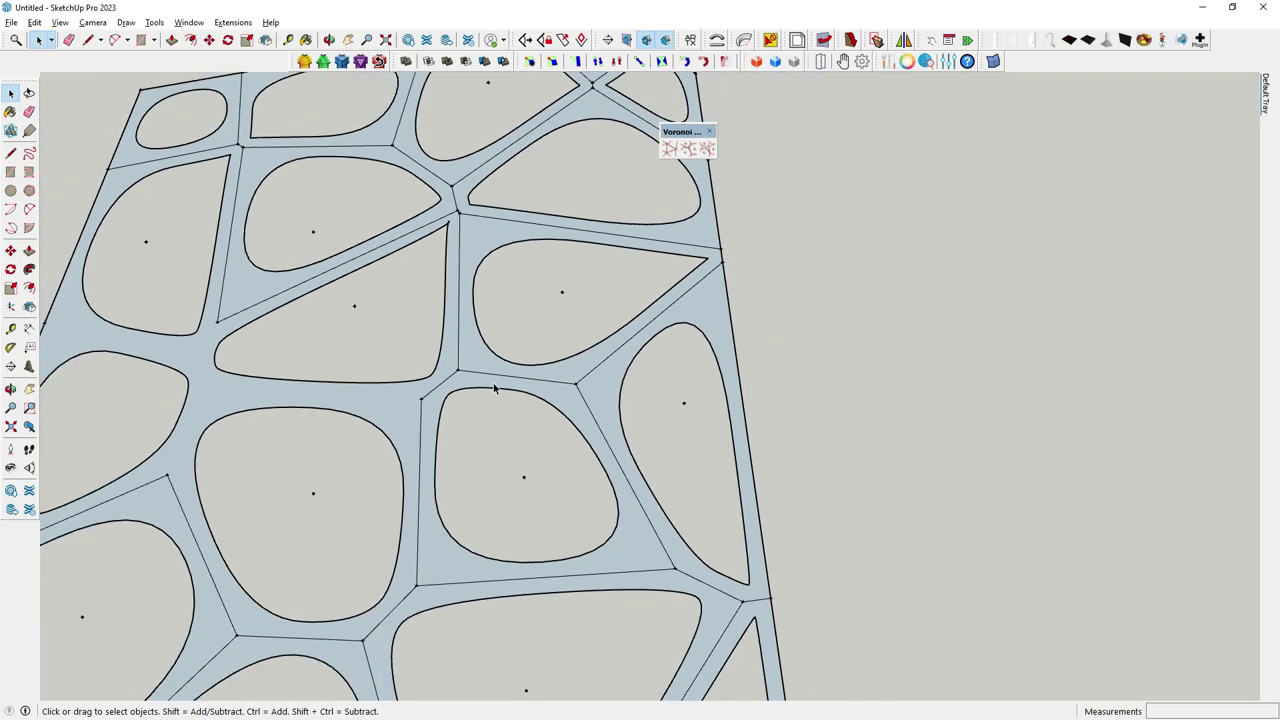
scroll(494, 388, "down", 2)
scroll(620, 400, "down", 1)
scroll(741, 326, "down", 2)
scroll(670, 385, "down", 1)
scroll(703, 386, "down", 1)
scroll(214, 471, "down", 1)
scroll(51, 500, "up", 2)
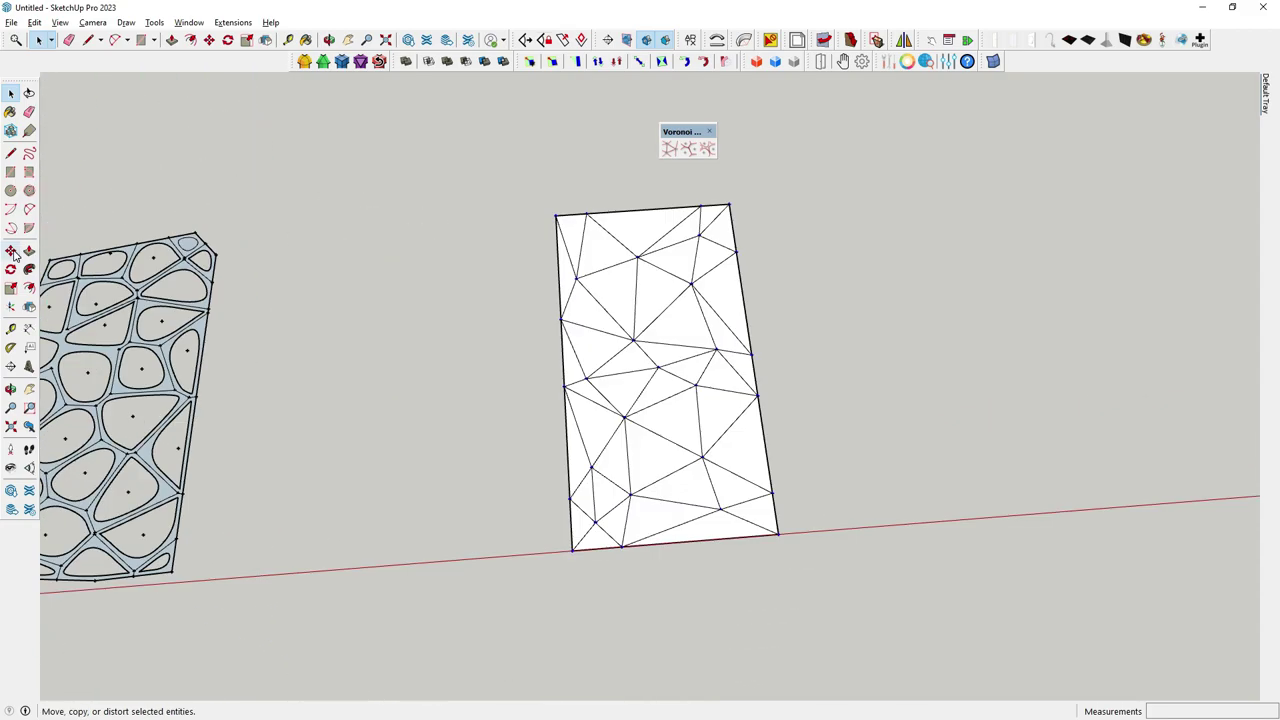
Move the blue point cloud twice to clear it away from the triangulated panel
left_click(11, 251)
left_click(348, 407)
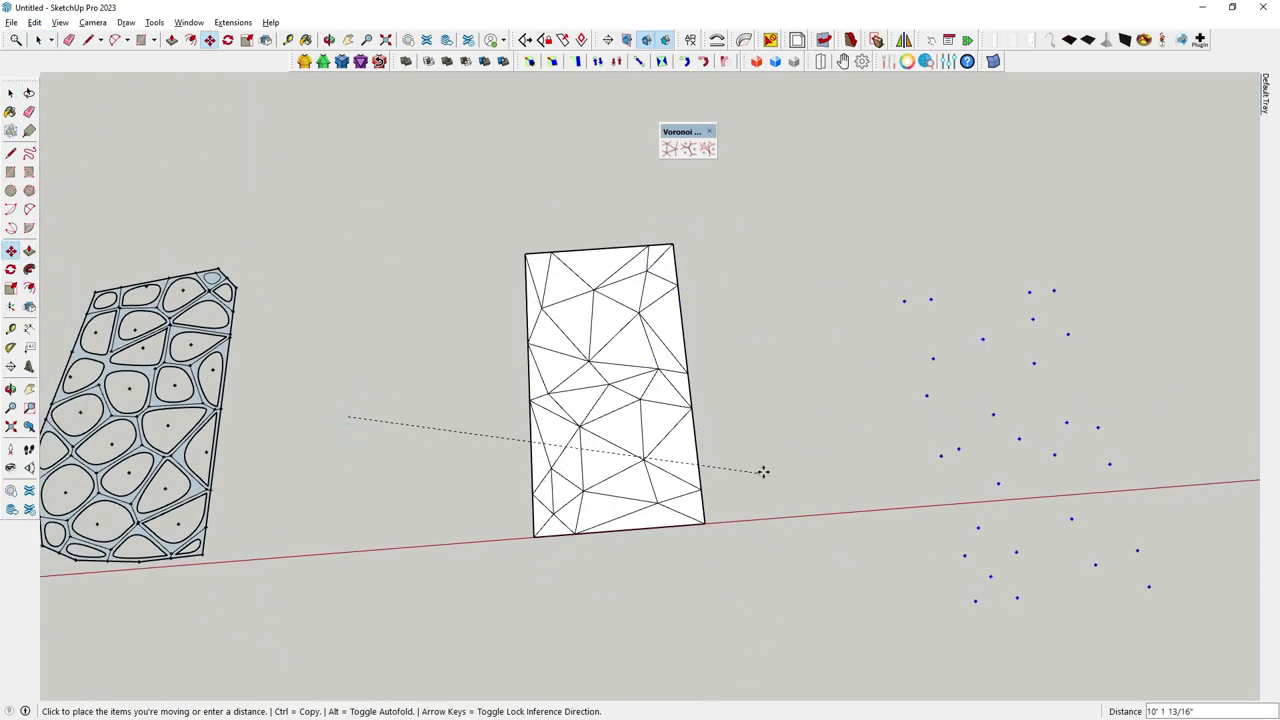
left_click(746, 389)
key("space")
key("m")
left_click(336, 216)
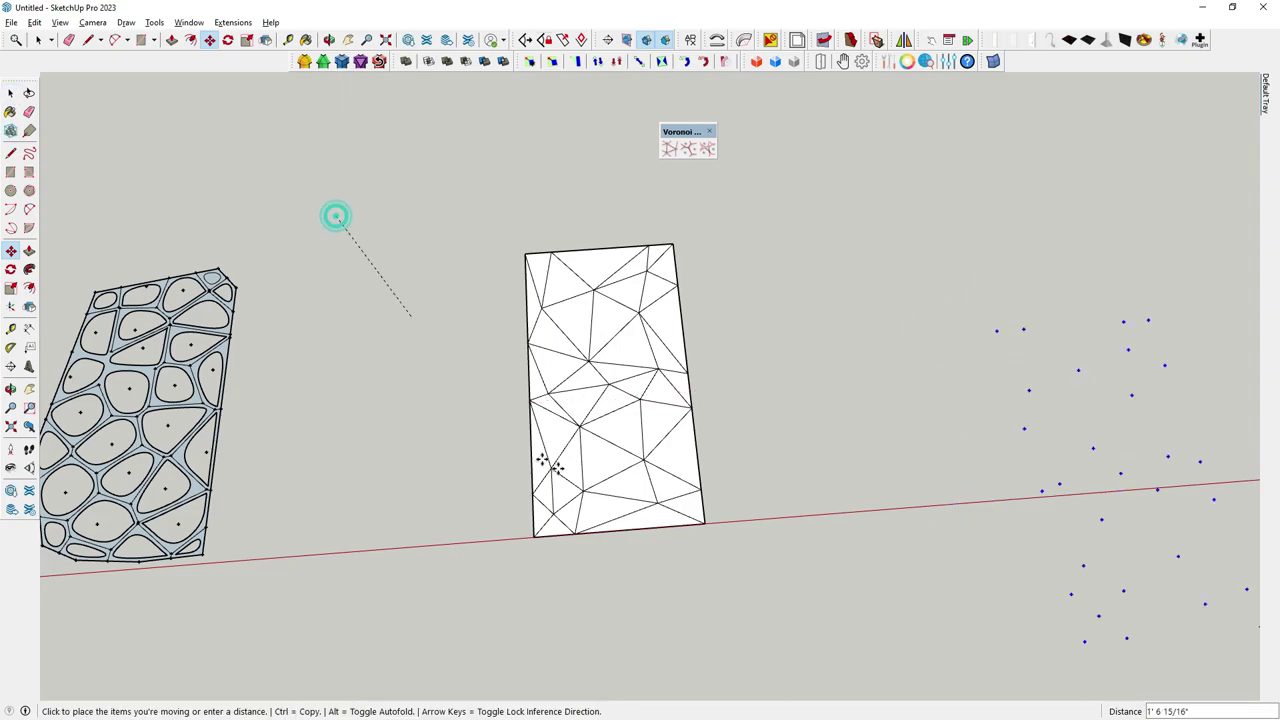
left_click(97, 157)
key("space")
Open the triangulated panel group and try the Voronoi face tool, closing its dialog unapplied
scroll(490, 260, "up", 1)
double_click(685, 397)
scroll(672, 365, "up", 2)
left_click(656, 330)
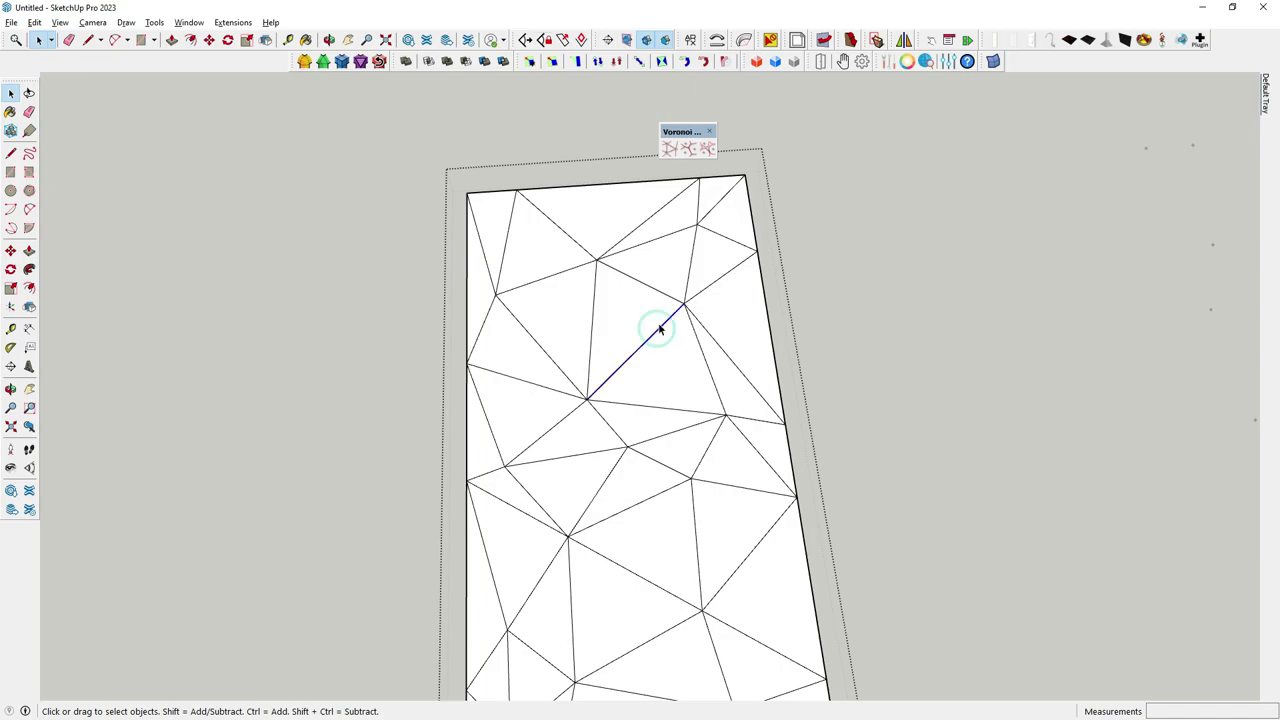
left_click(704, 148)
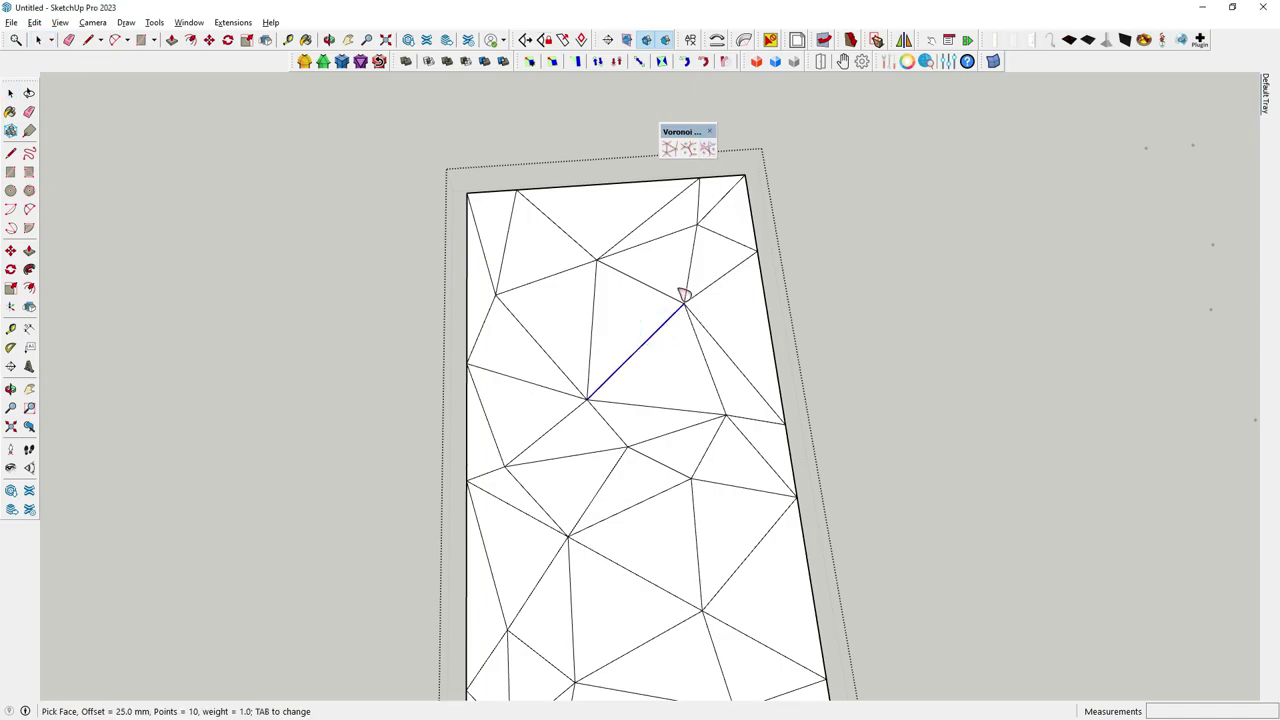
left_click(674, 341)
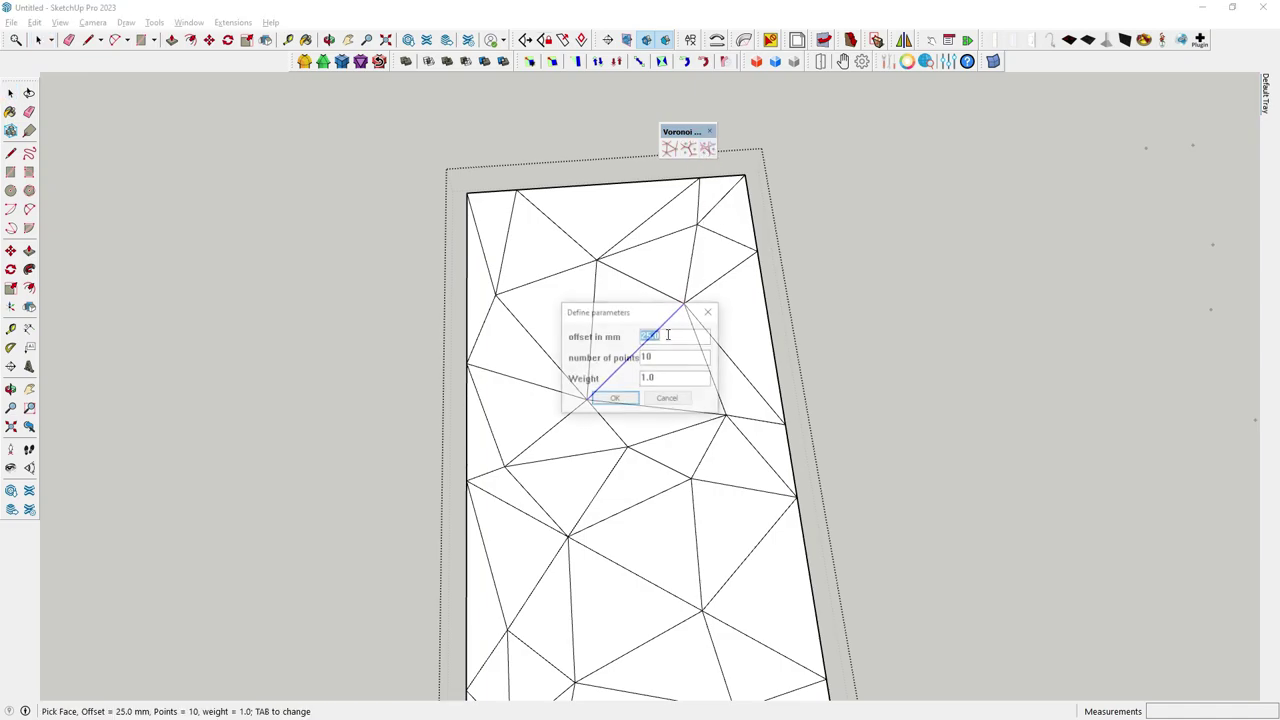
left_click(710, 311)
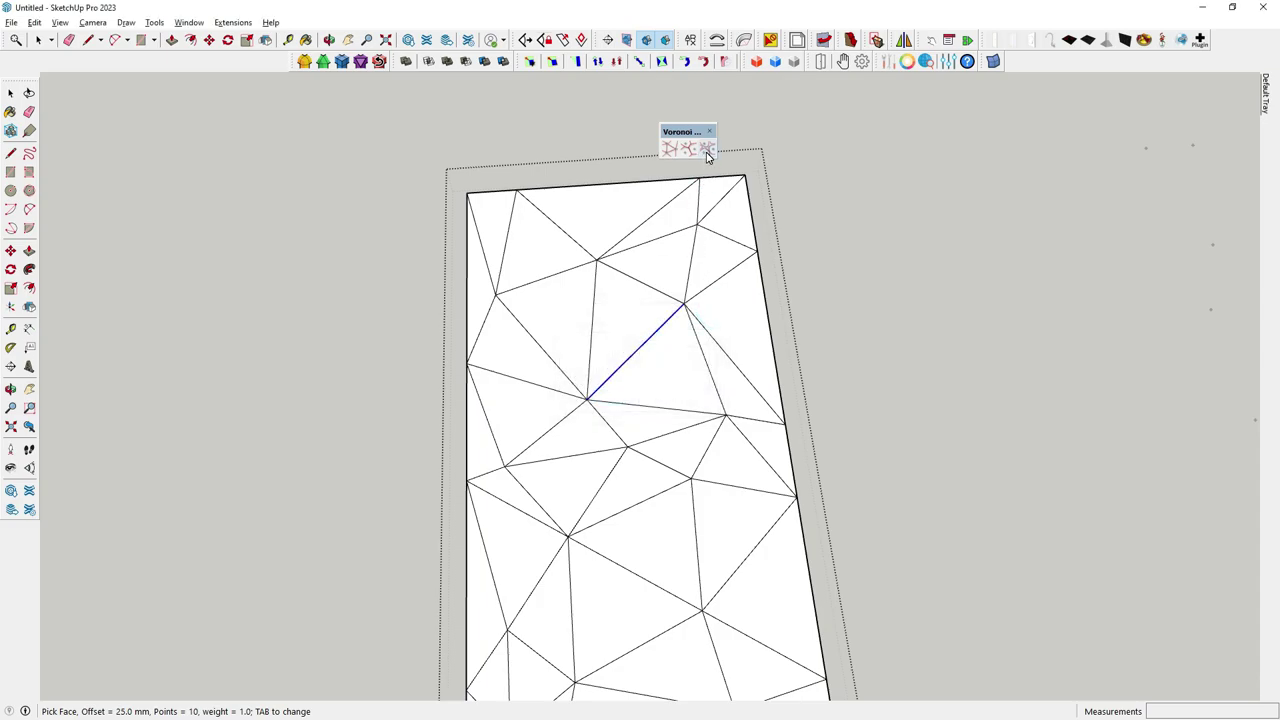
Select the panel group, rerun the Voronoi cutout tool and accept its offset and point settings
key("space")
left_click(335, 335)
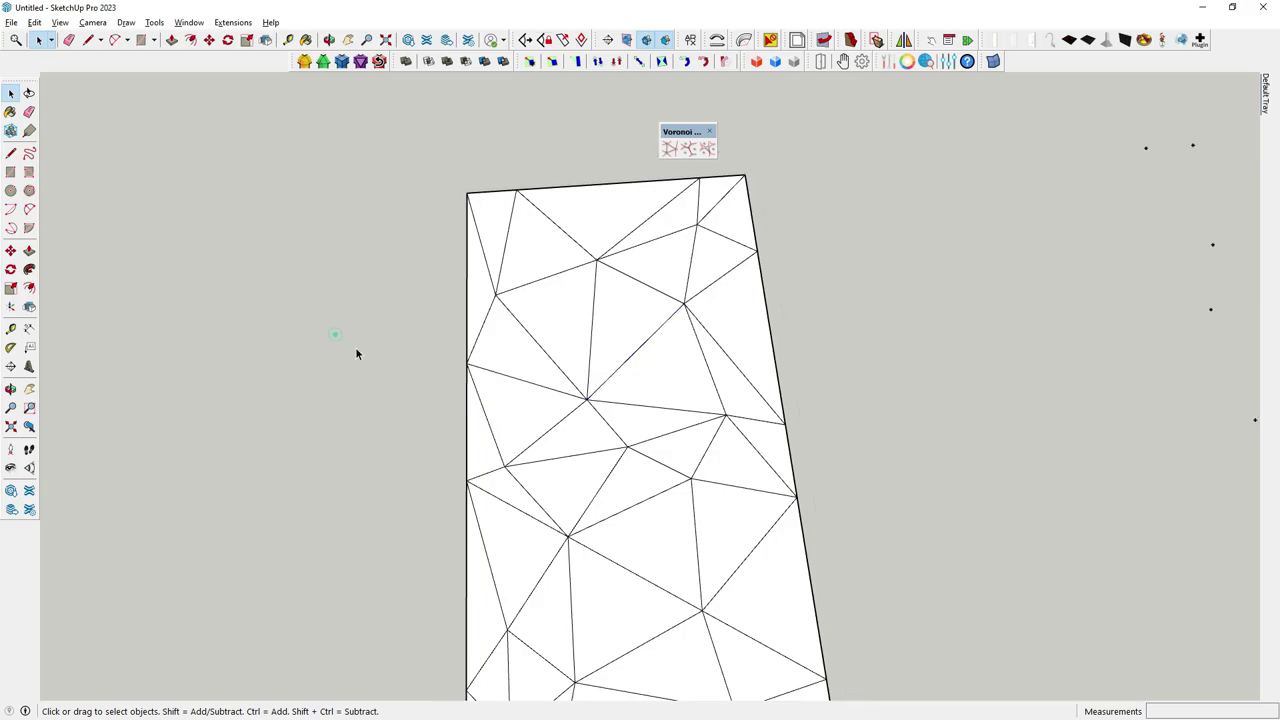
left_click(685, 351)
left_click(707, 148)
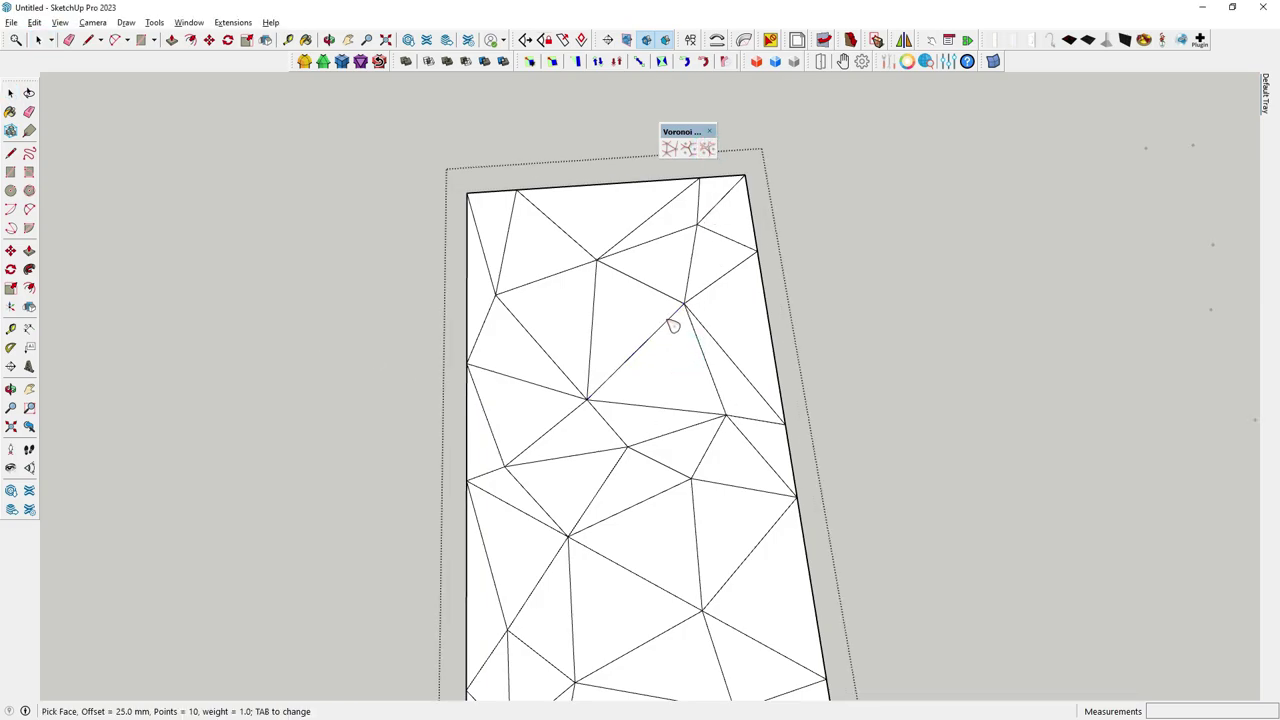
key("Tab")
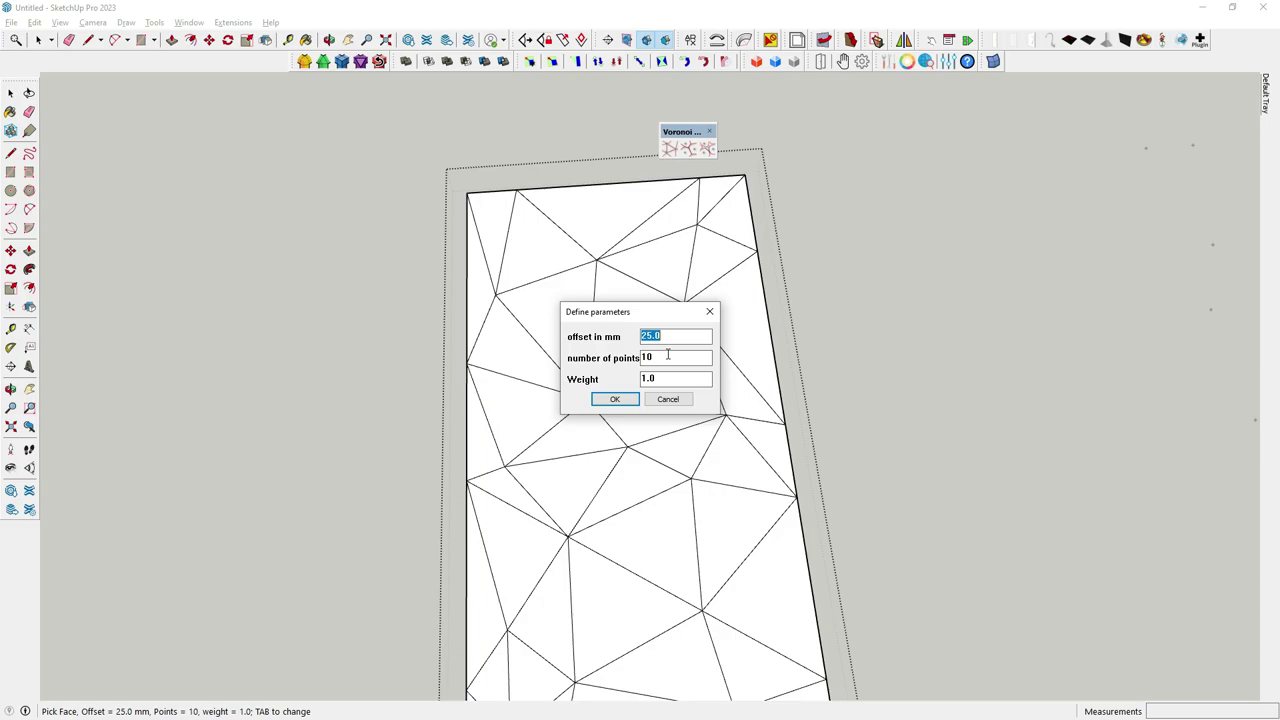
left_click_drag(630, 322, 672, 312)
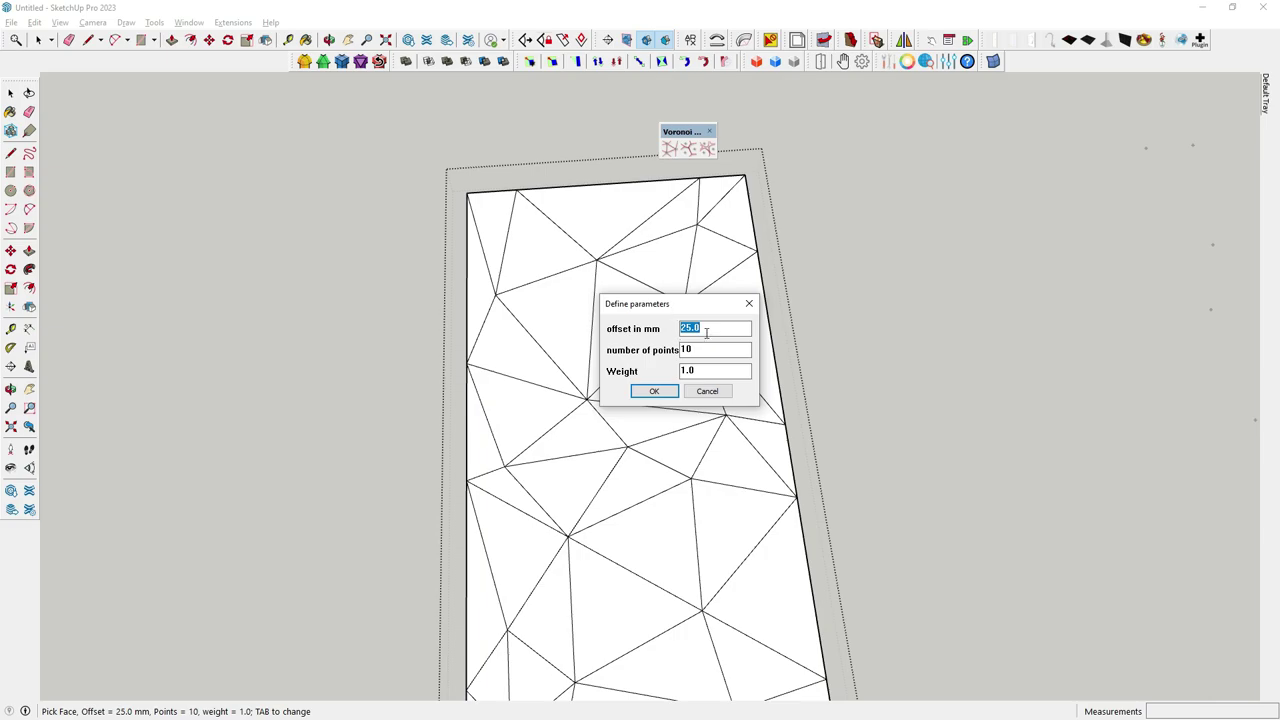
left_click_drag(689, 311, 732, 316)
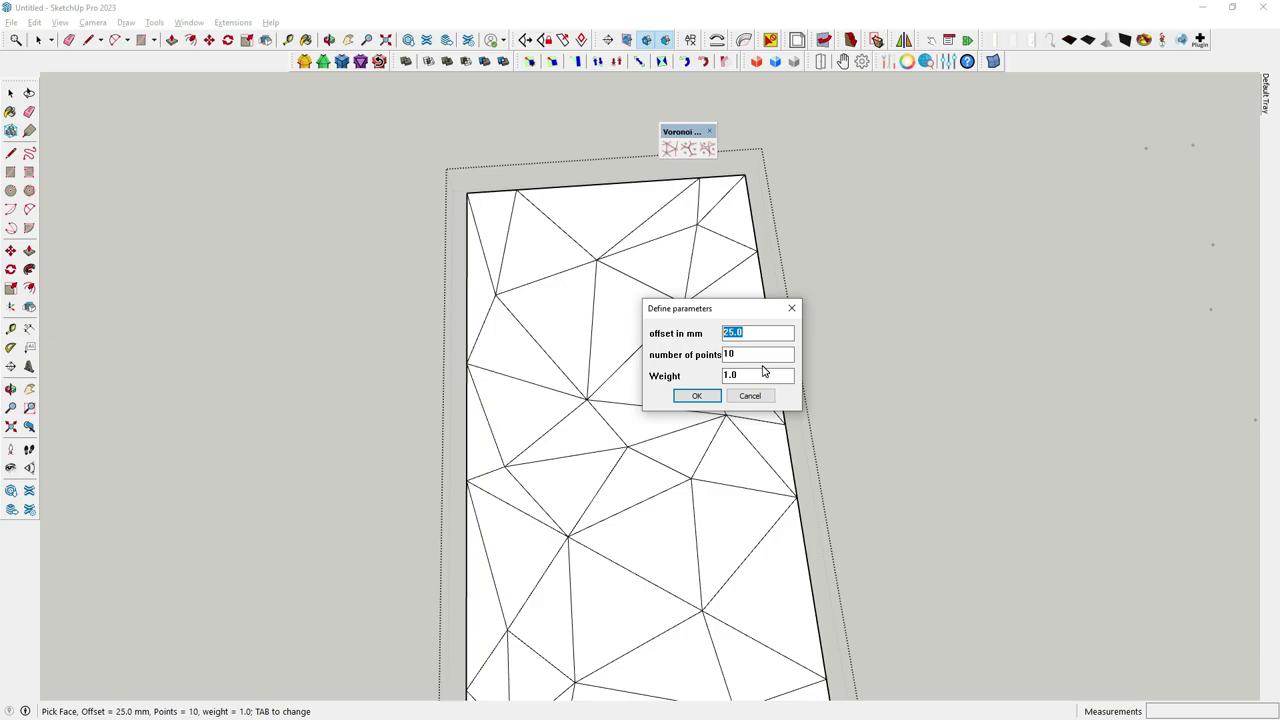
left_click(681, 392)
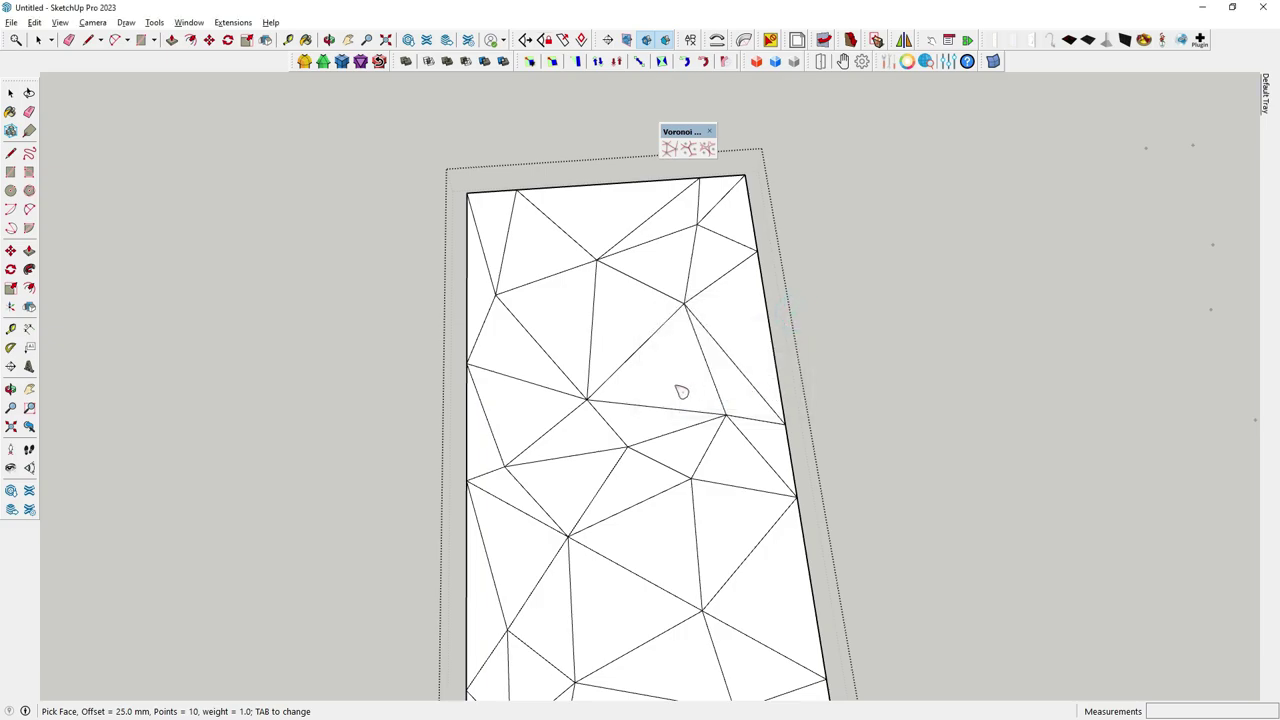
left_click(10, 93)
left_click(277, 266)
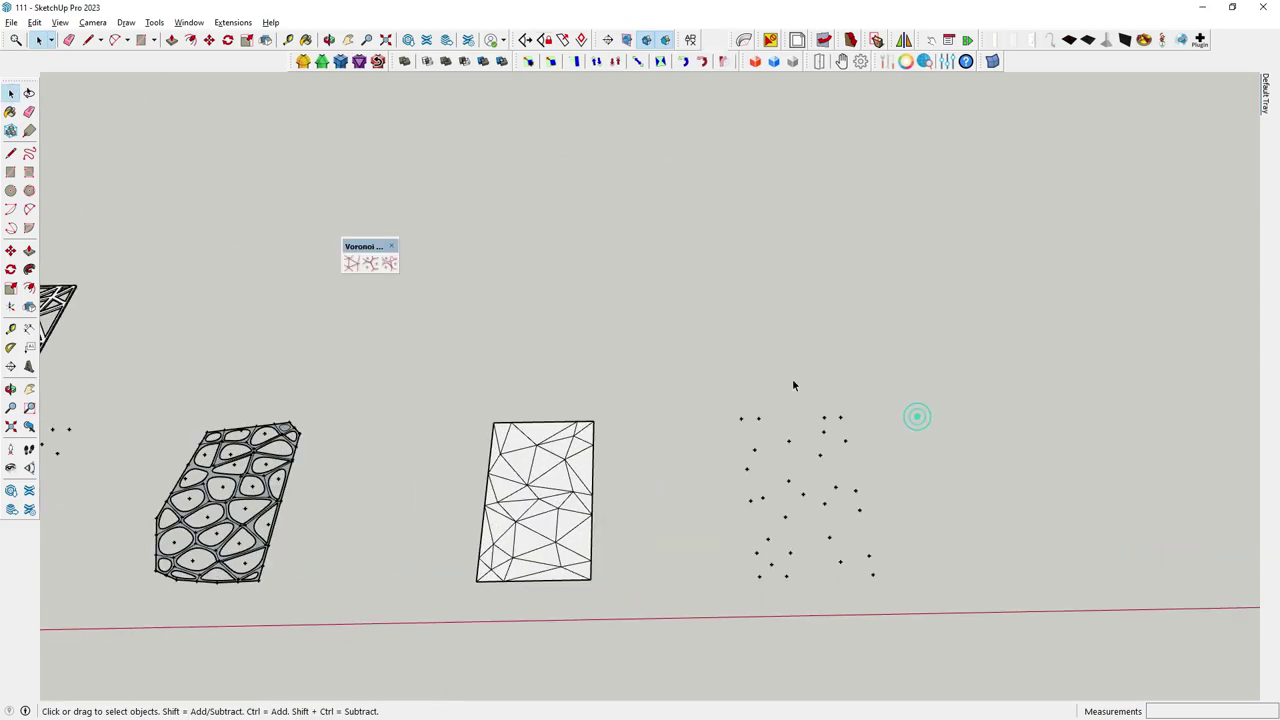
Tilt the view and open the triangulated panel group for editing
scroll(583, 347, "down", 2)
middle_click_drag(583, 347, 597, 335)
scroll(580, 390, "up", 3)
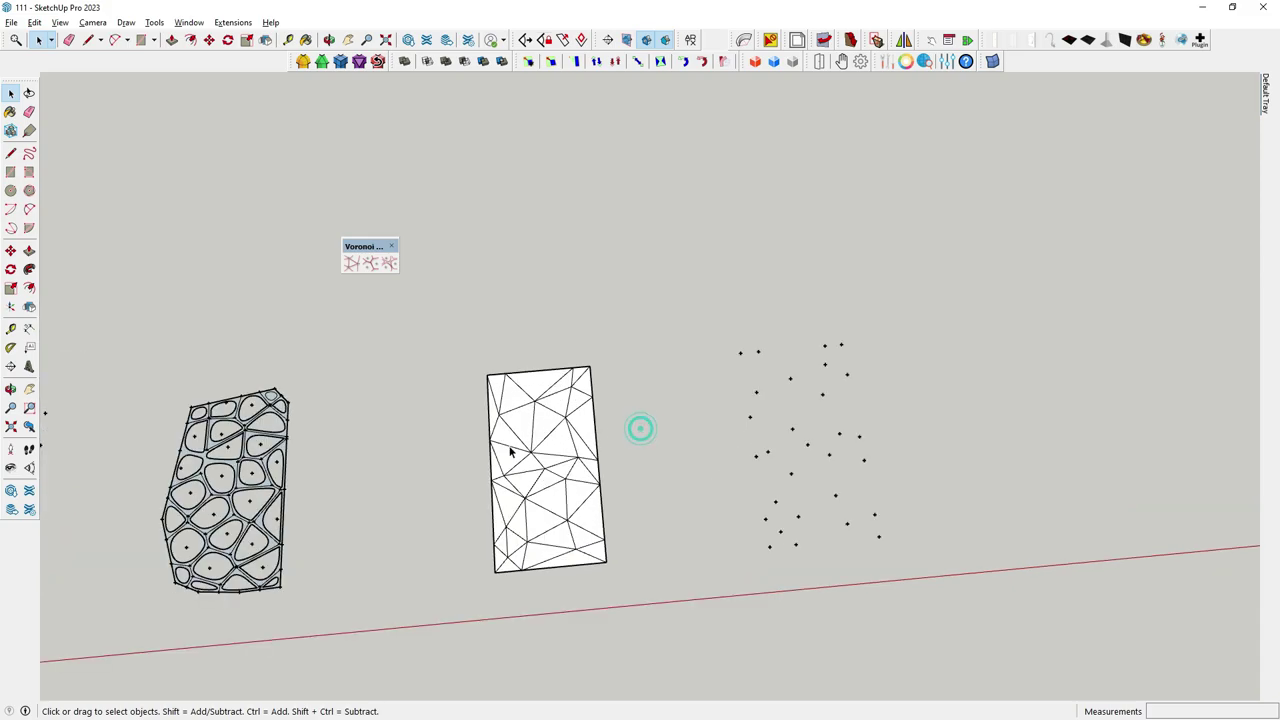
scroll(513, 450, "up", 2)
scroll(564, 395, "up", 2)
double_click(564, 395)
Pick a face with the Voronoi tool and apply 5.0 mm offset with 5 points
left_click(389, 263)
left_click(593, 415)
type("5")
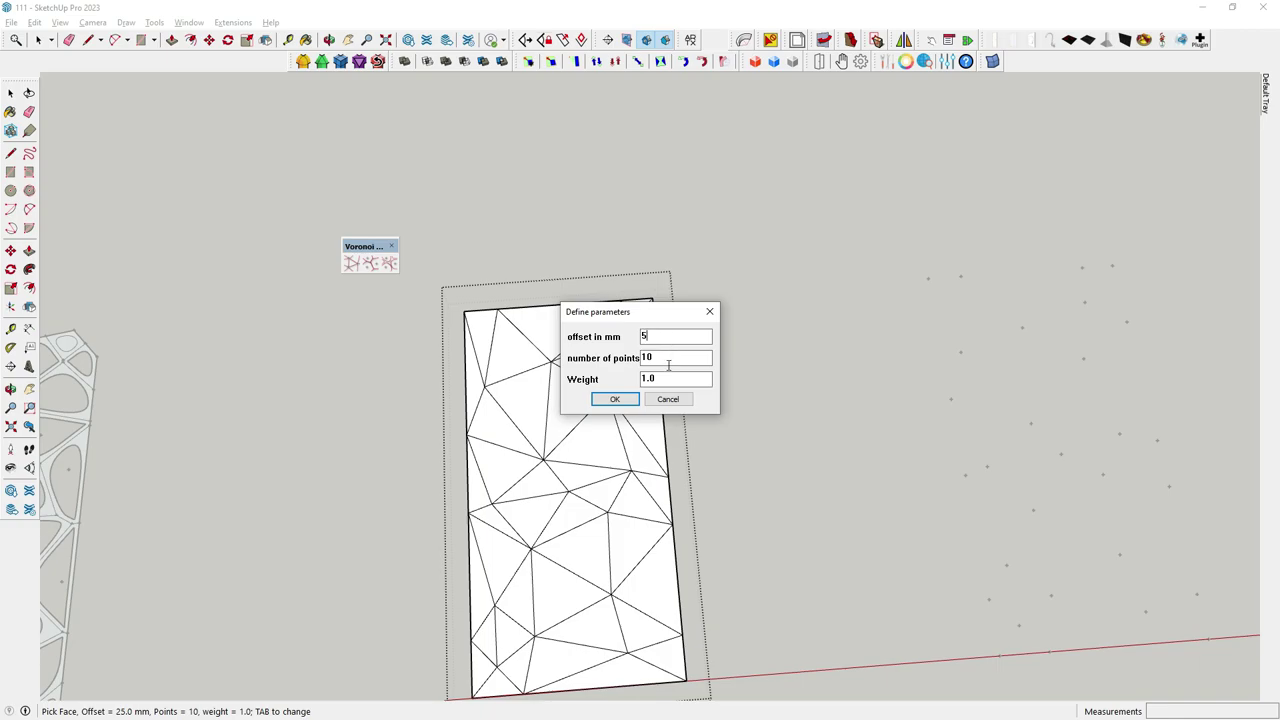
double_click(662, 357)
left_click(614, 399)
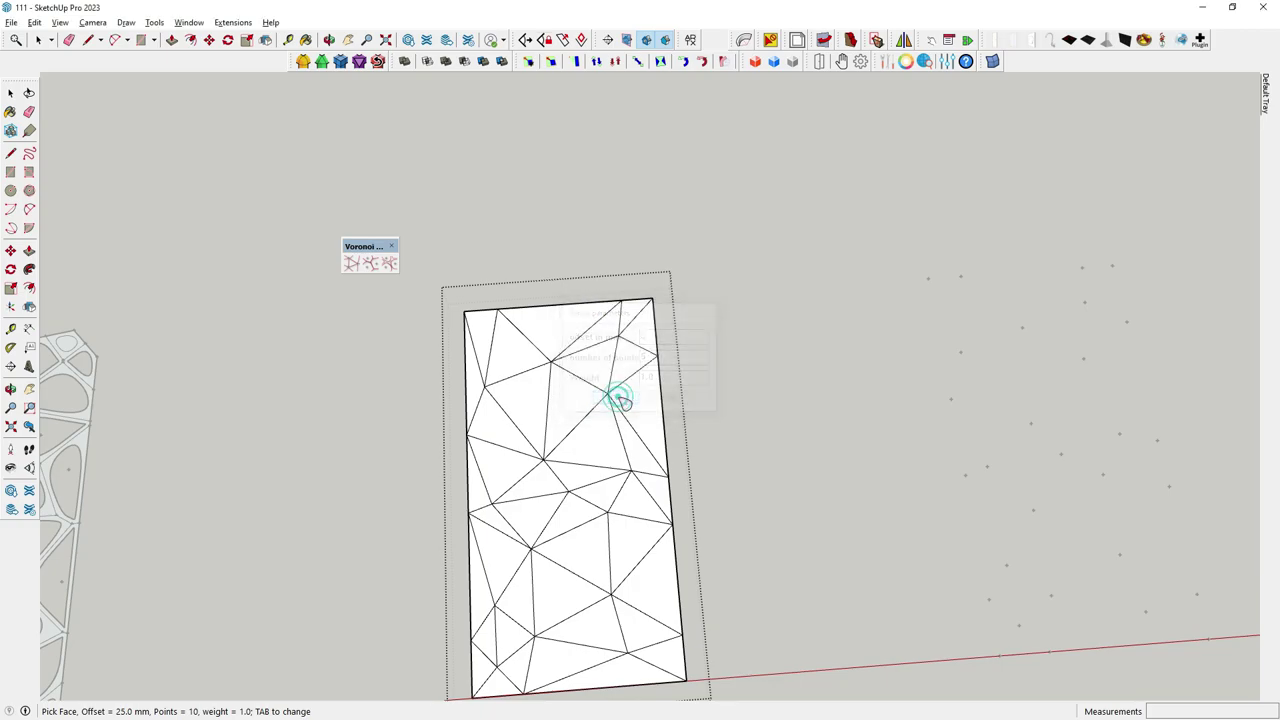
Fill two top triangles of the panel with rounded cell outlines
scroll(562, 360, "up", 1)
left_click(543, 323)
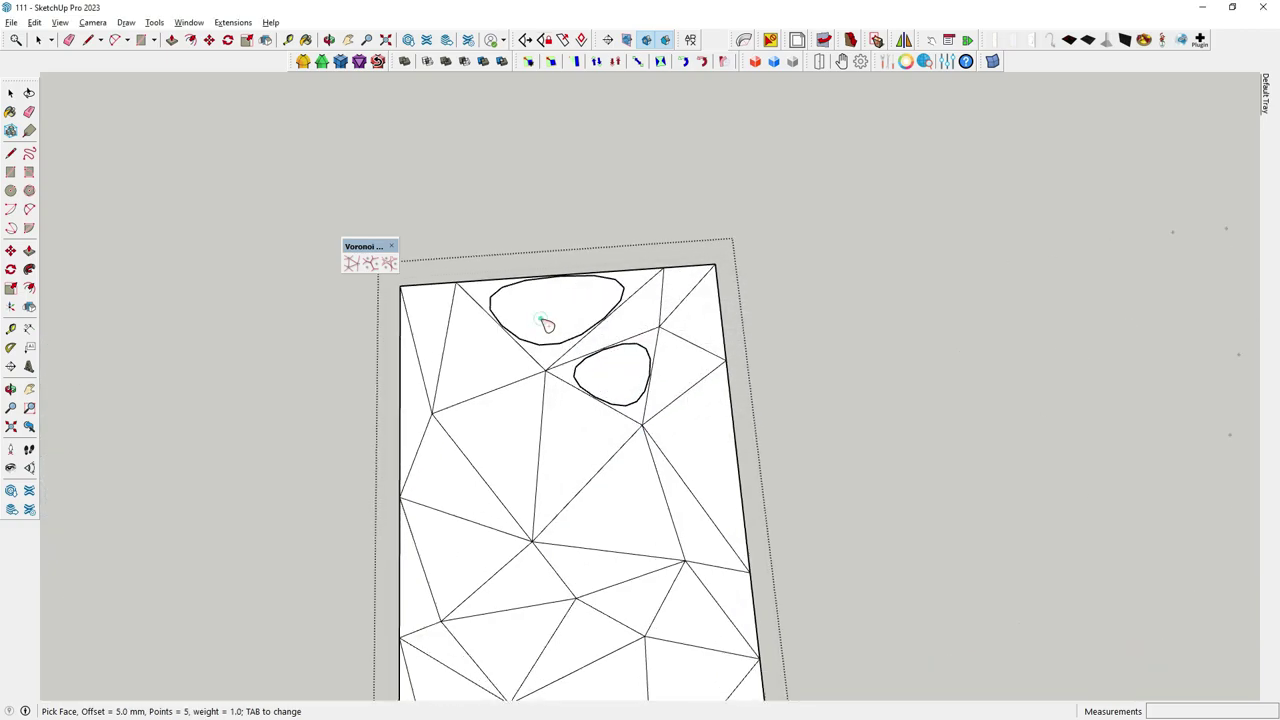
scroll(520, 345, "up", 2)
left_click(457, 338)
Zoom around the triangulated panel and switch to face-by-face outlines at 25 mm offset, 10 points
scroll(457, 338, "up", 1)
scroll(430, 292, "up", 2)
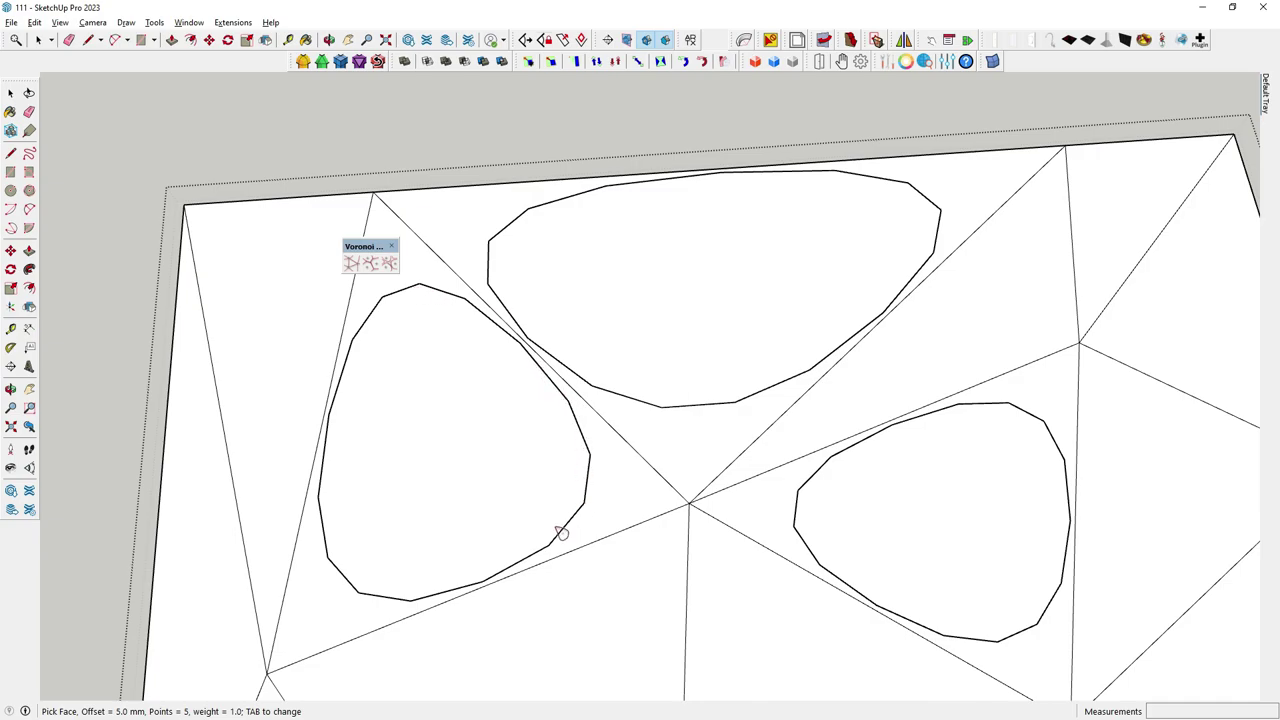
scroll(689, 334, "down", 2)
scroll(903, 297, "down", 2)
scroll(688, 405, "down", 2)
scroll(688, 405, "down", 2)
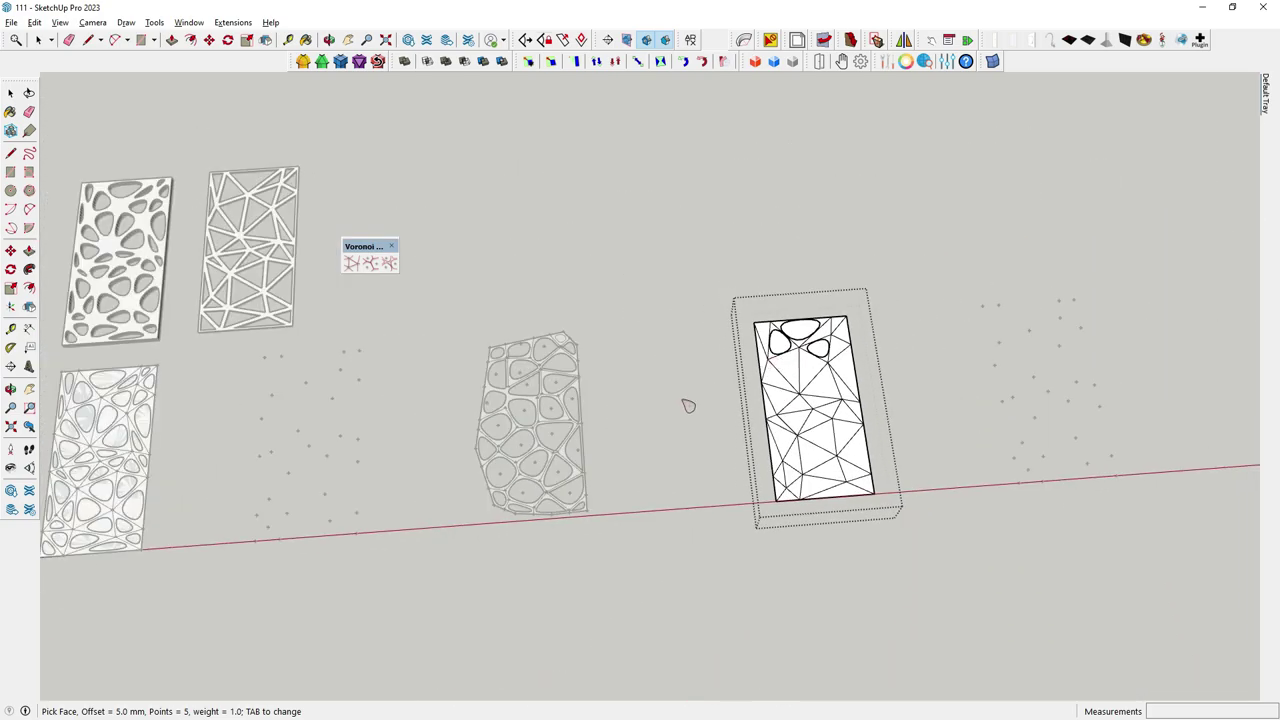
scroll(140, 391, "up", 2)
scroll(100, 414, "up", 2)
scroll(123, 380, "up", 2)
scroll(126, 383, "up", 1)
scroll(209, 357, "down", 2)
scroll(229, 429, "down", 3)
scroll(292, 428, "down", 2)
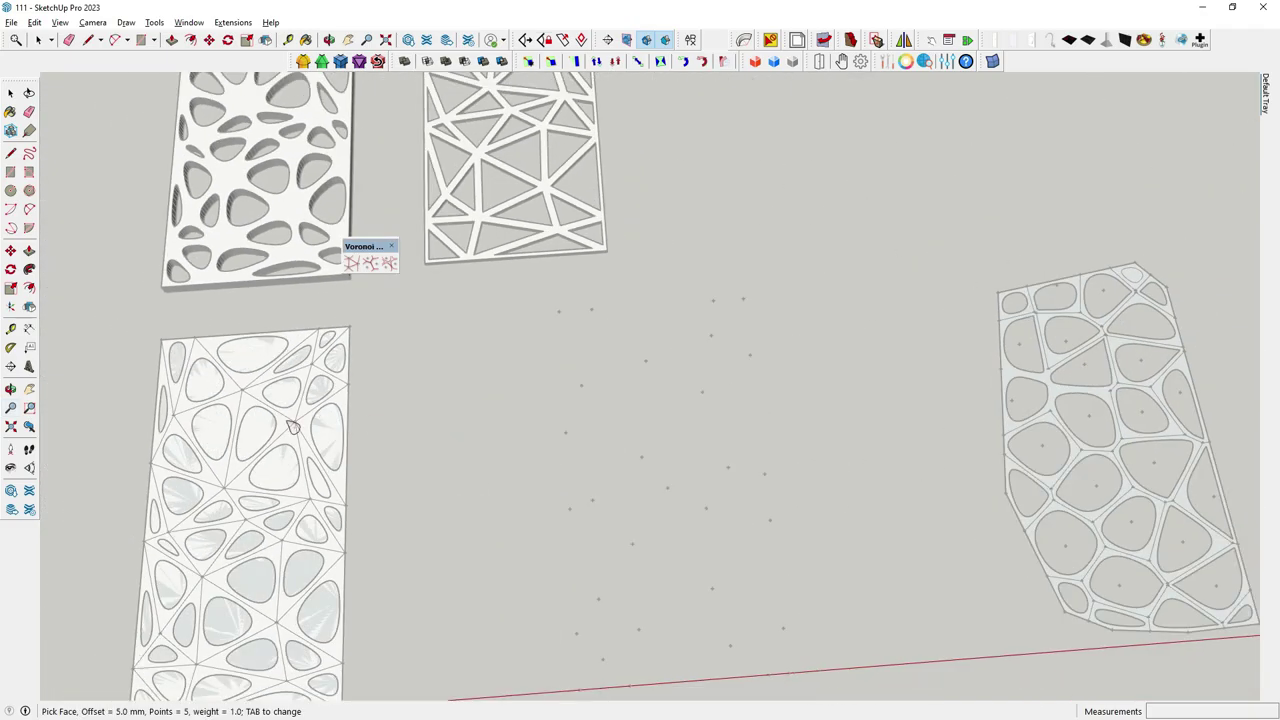
scroll(291, 427, "down", 3)
scroll(1000, 400, "up", 1)
scroll(900, 380, "up", 2)
scroll(800, 374, "up", 2)
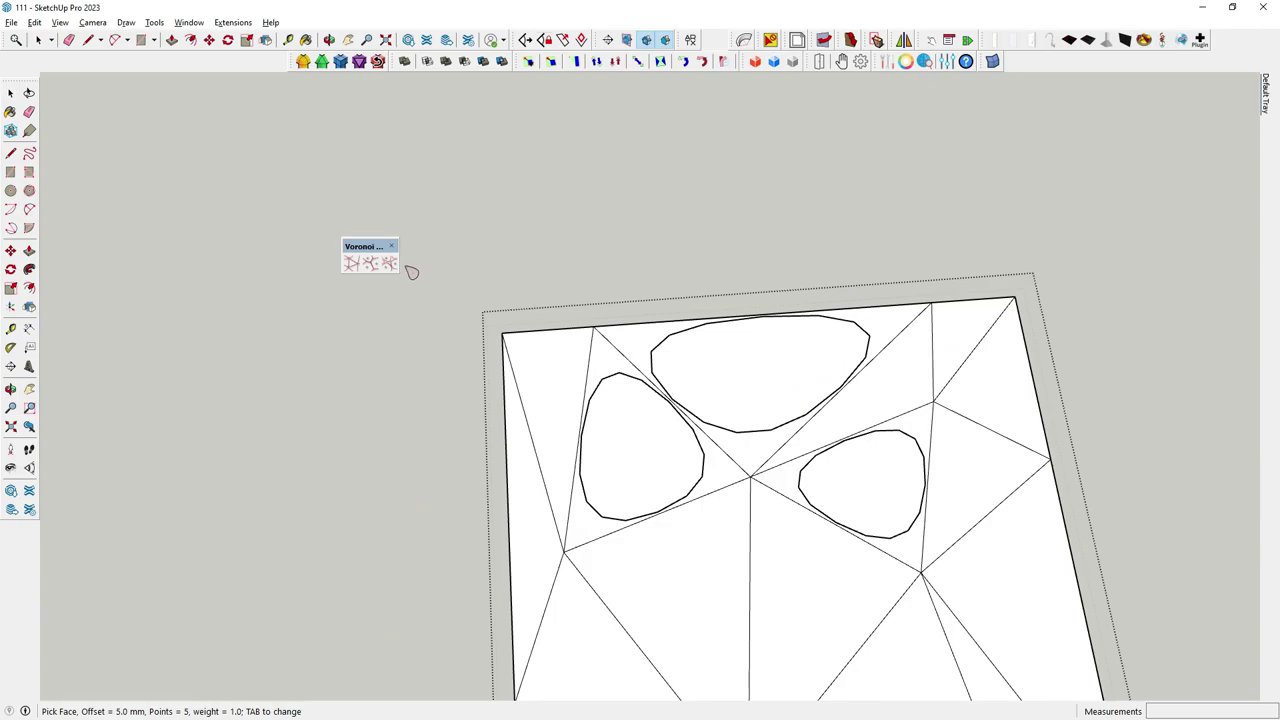
left_click(389, 263)
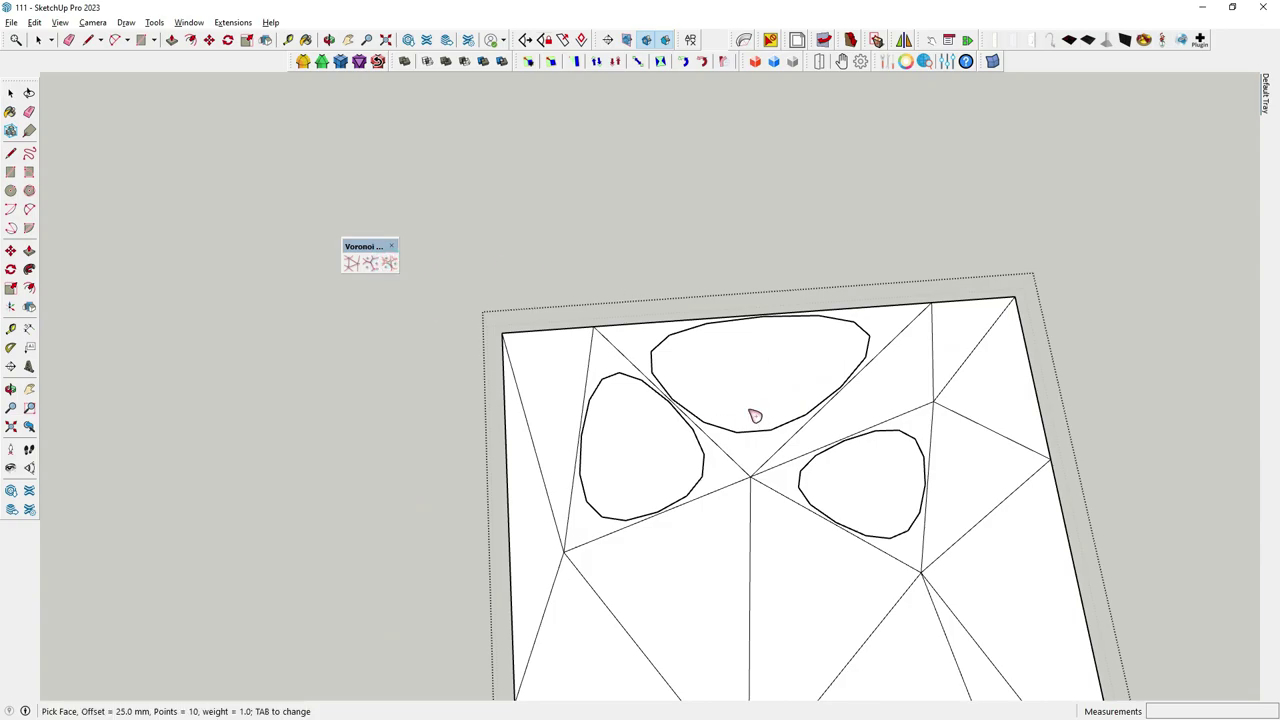
Confirm the outline settings and fill the lower-left and central lower triangles
key("Tab")
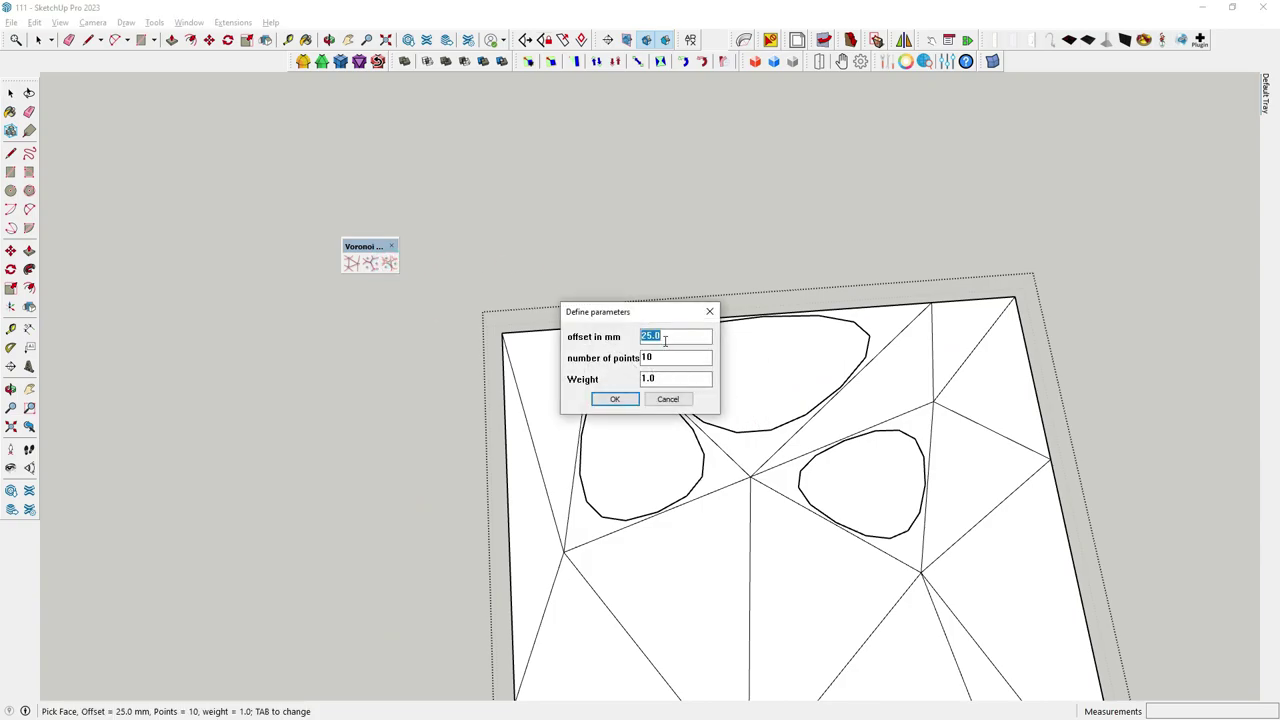
left_click(632, 399)
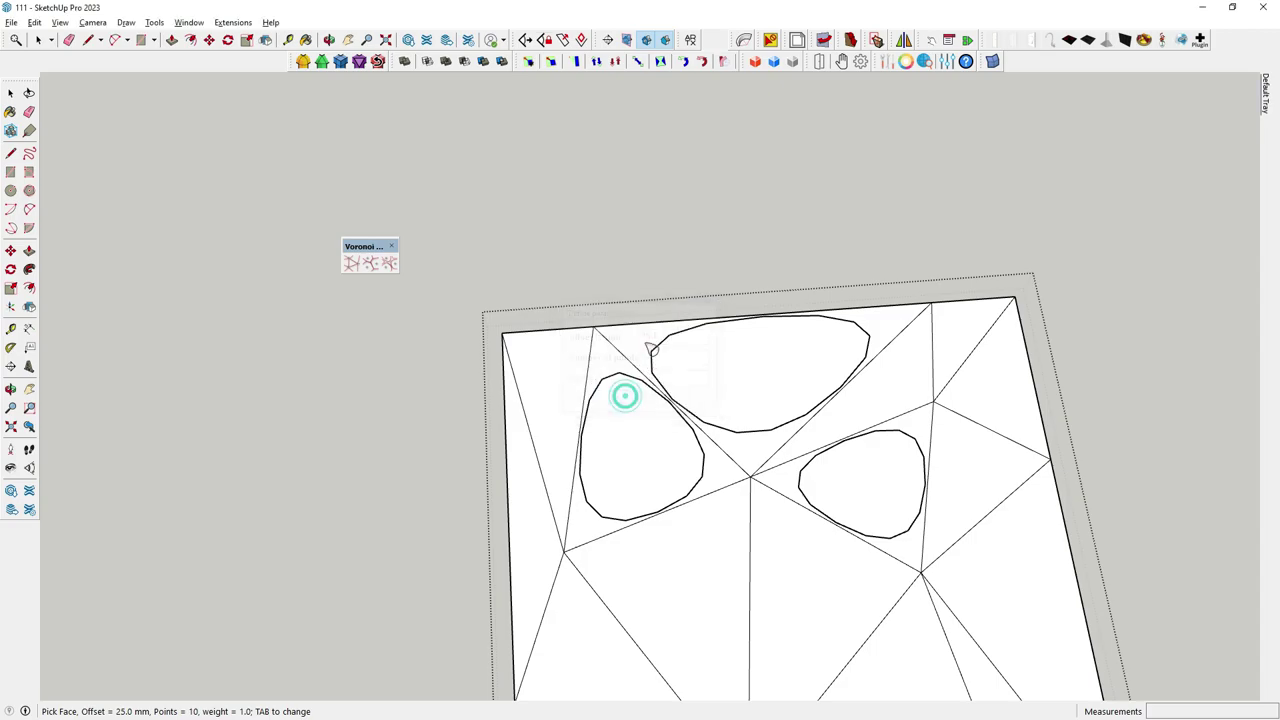
scroll(623, 394, "down", 2)
left_click(620, 546)
scroll(620, 546, "up", 2)
left_click(674, 503)
scroll(691, 451, "down", 1)
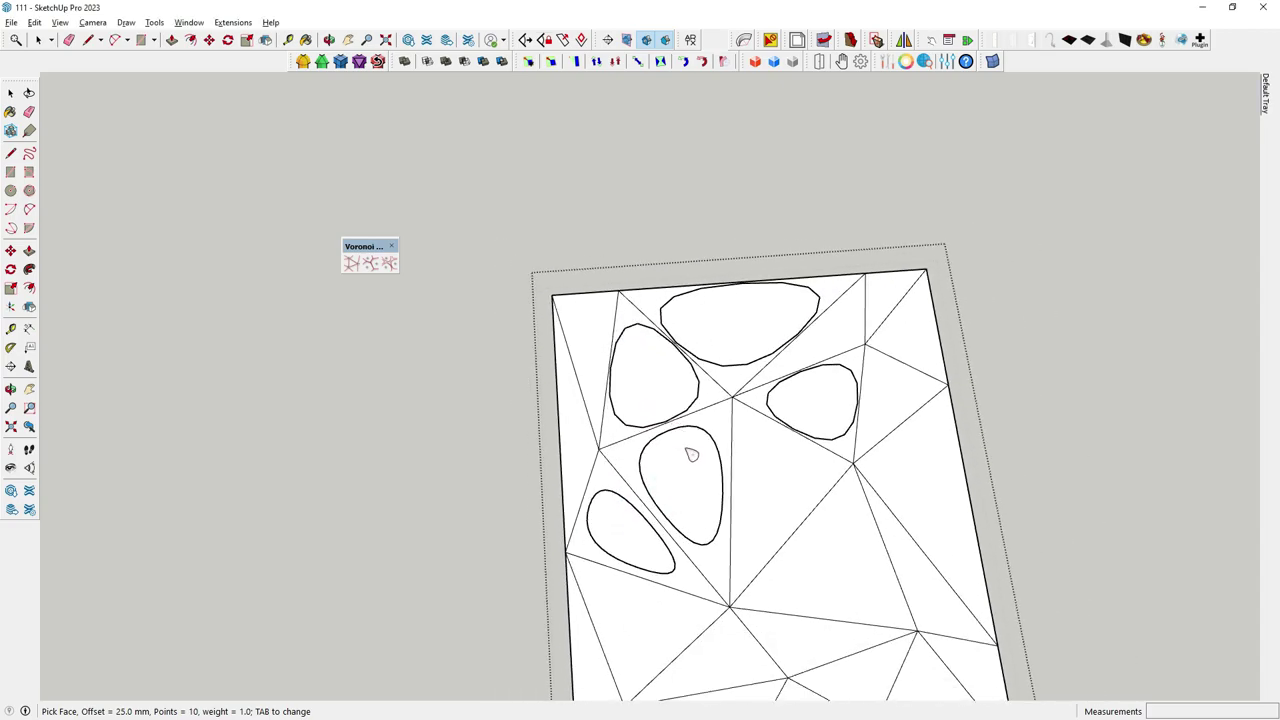
scroll(694, 384, "up", 1)
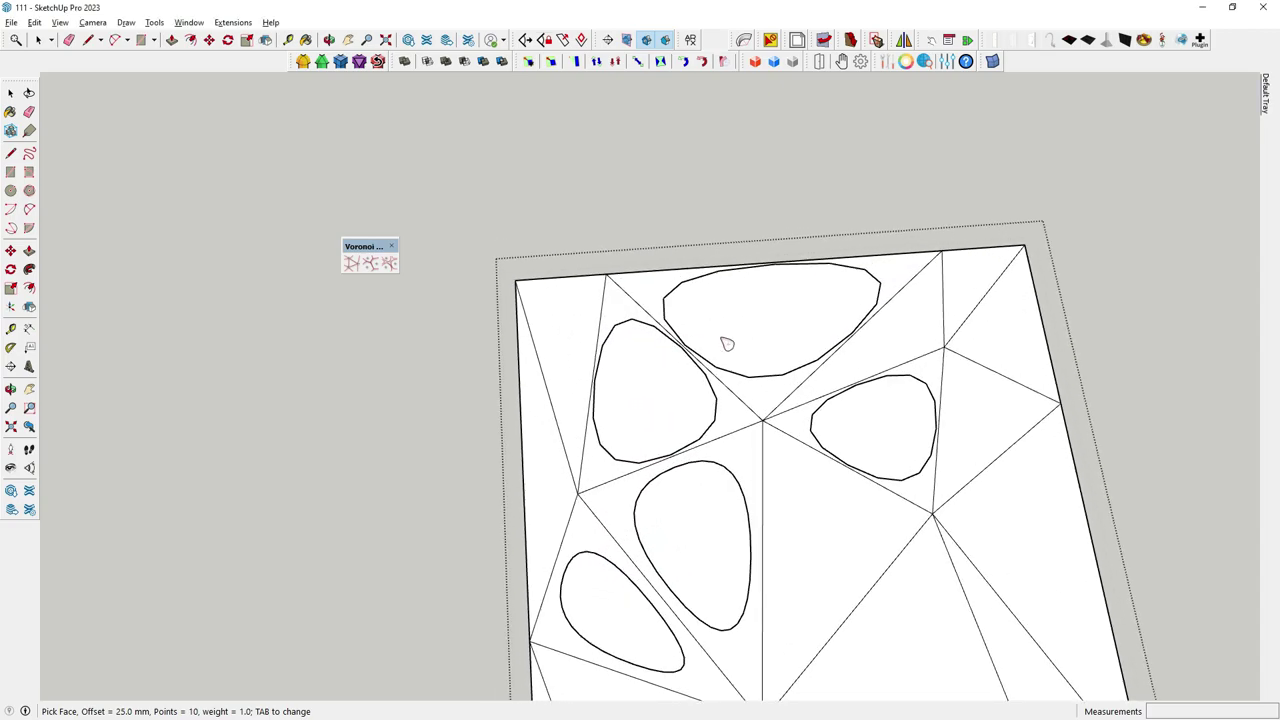
Fill the lower-right triangle using a 35 mm offset with 4 points, then enter 20 points
left_click(393, 270)
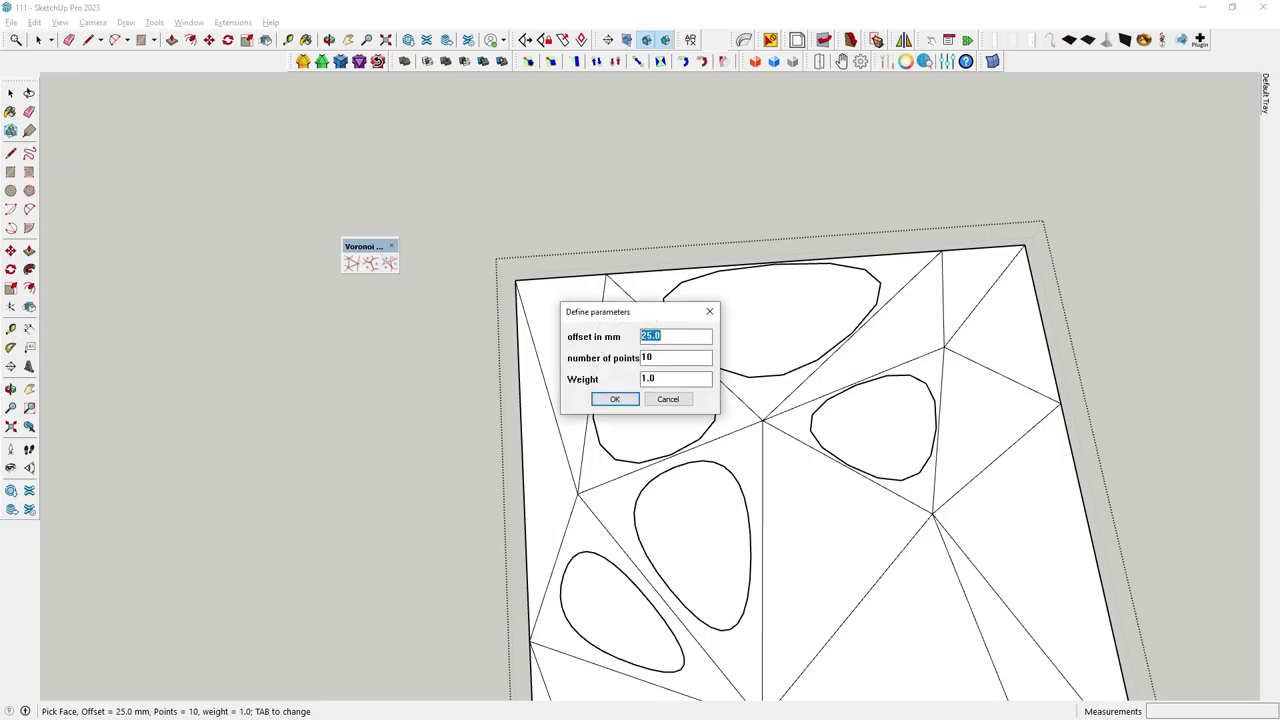
type("35")
left_click_drag(660, 356, 640, 360)
type("4")
left_click(615, 399)
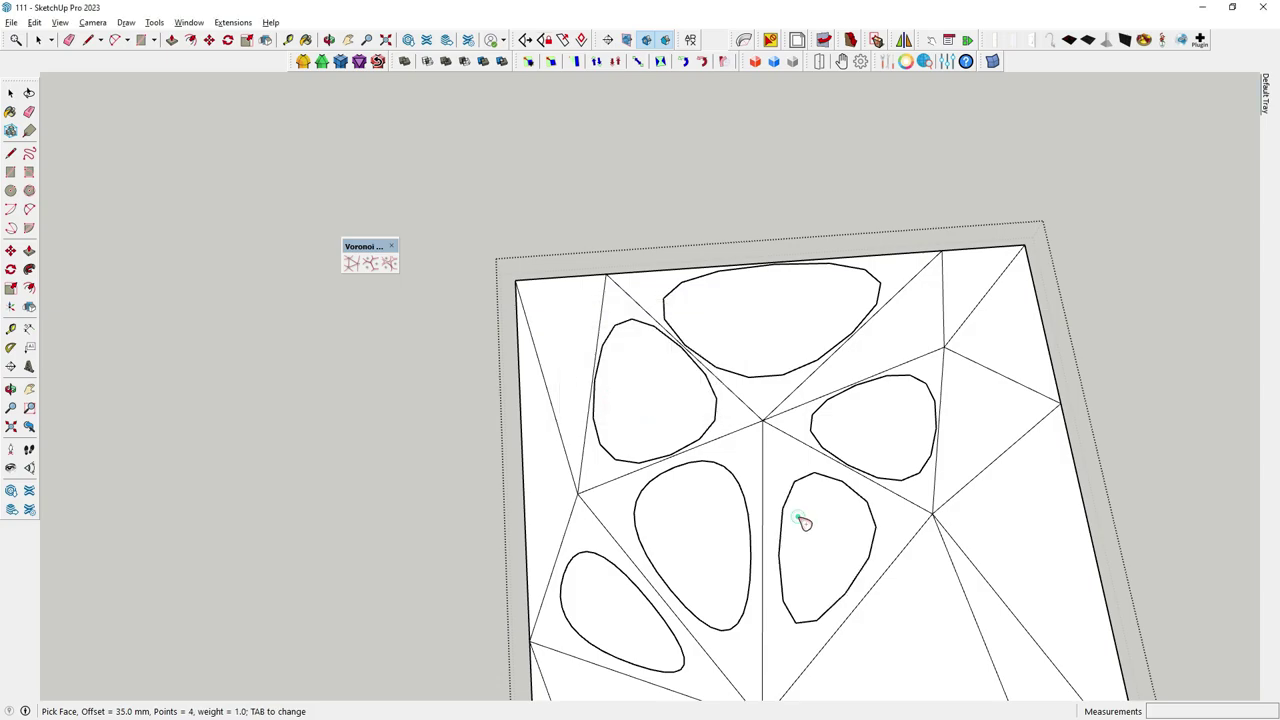
scroll(718, 402, "down", 2)
scroll(826, 551, "up", 2)
left_click(823, 547)
scroll(820, 545, "up", 1)
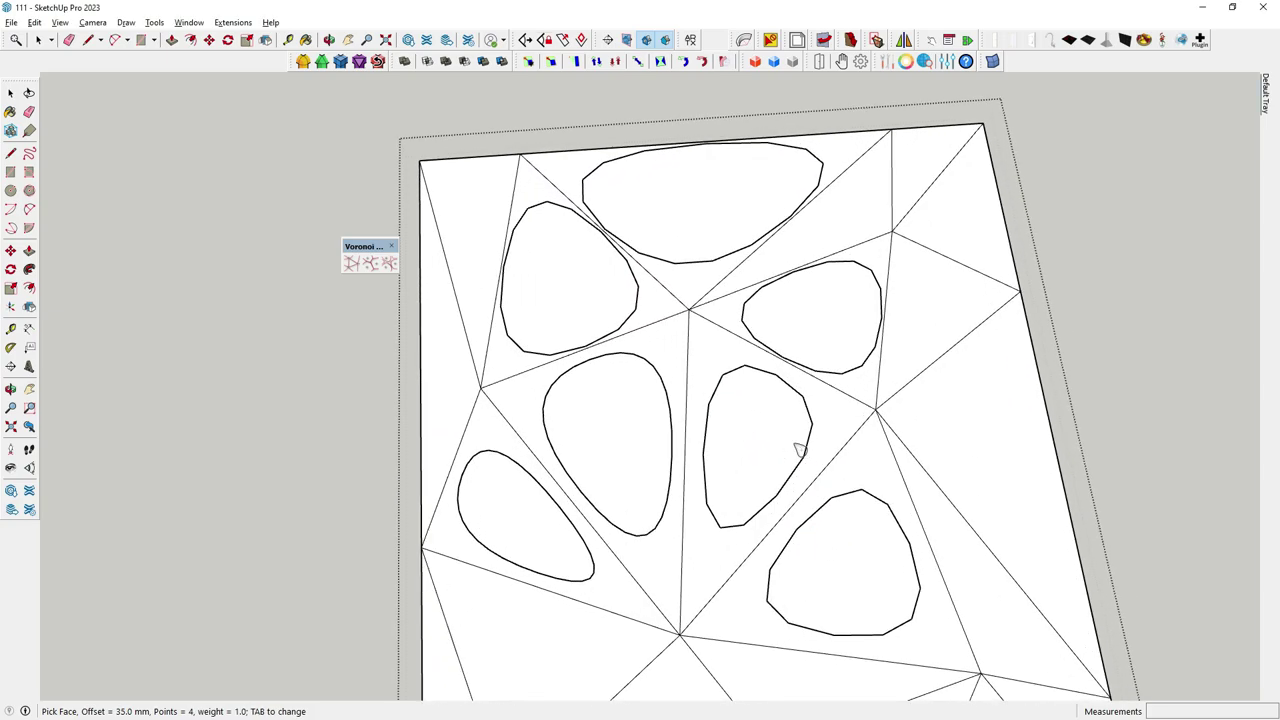
scroll(805, 460, "down", 1)
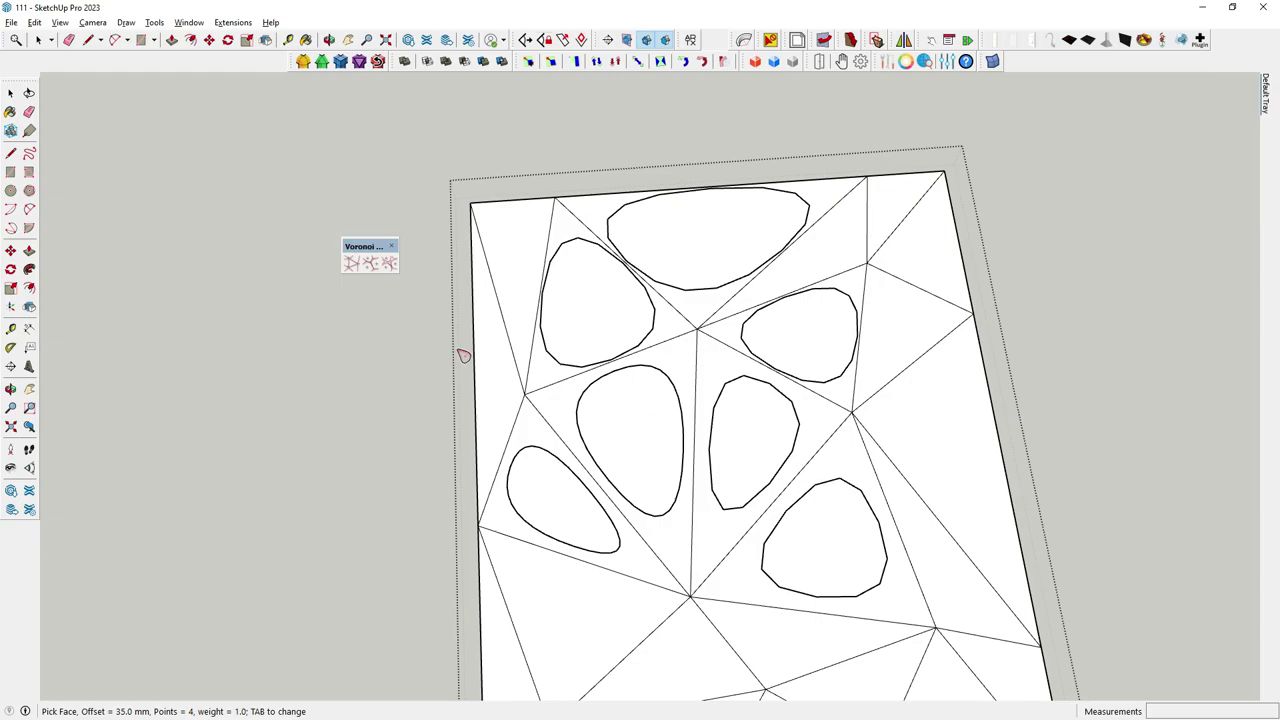
key("Tab")
left_click_drag(652, 358, 641, 362)
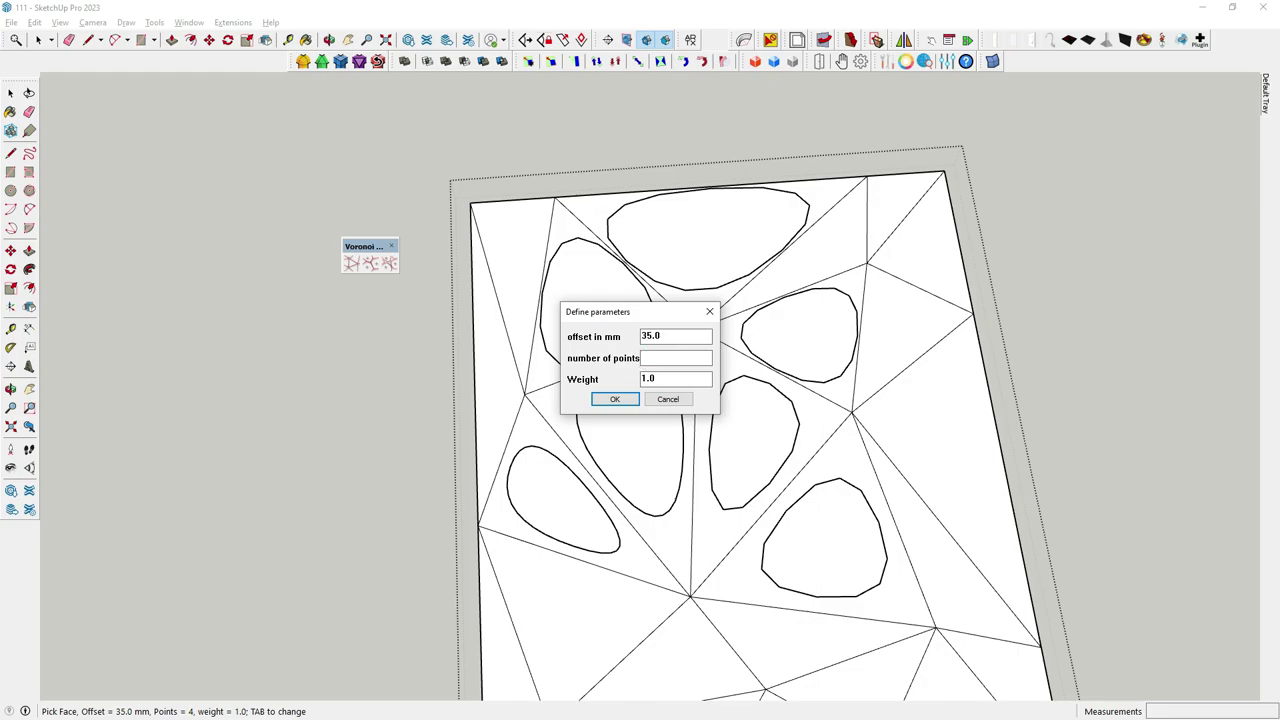
Apply 20 points per outline and fill two more lower triangles
left_click(620, 399)
left_click(720, 505)
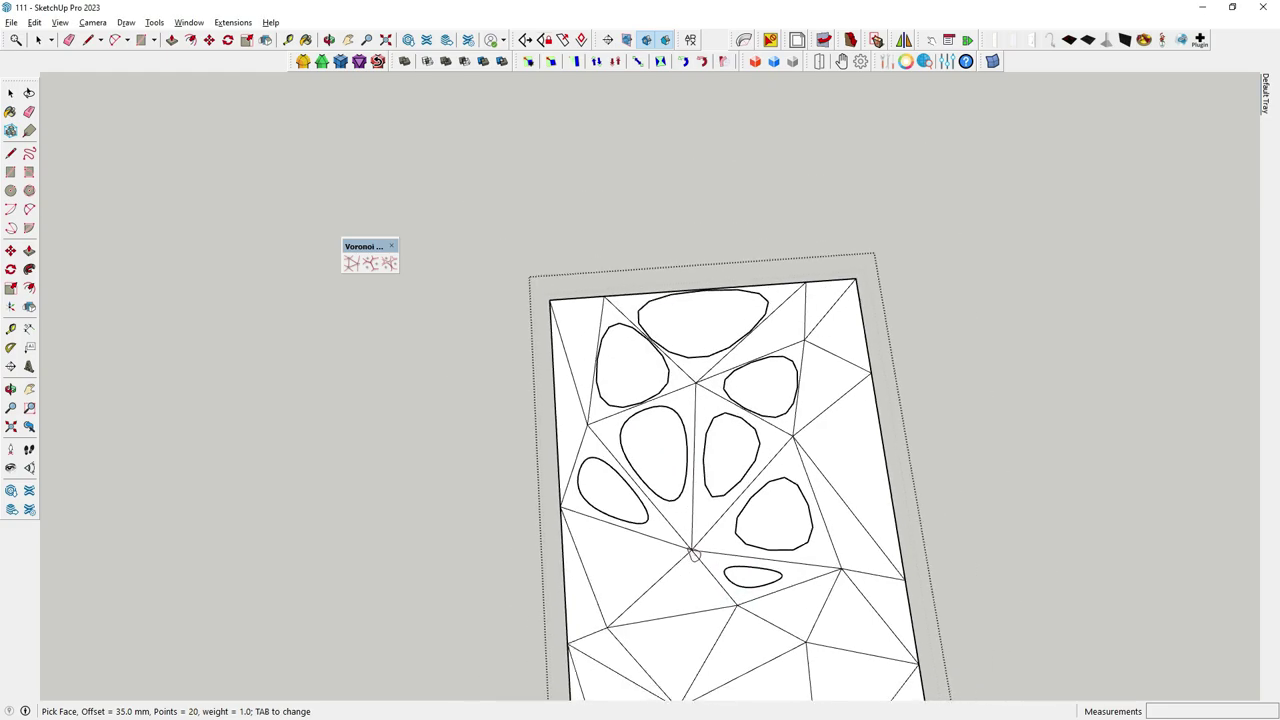
left_click(626, 541)
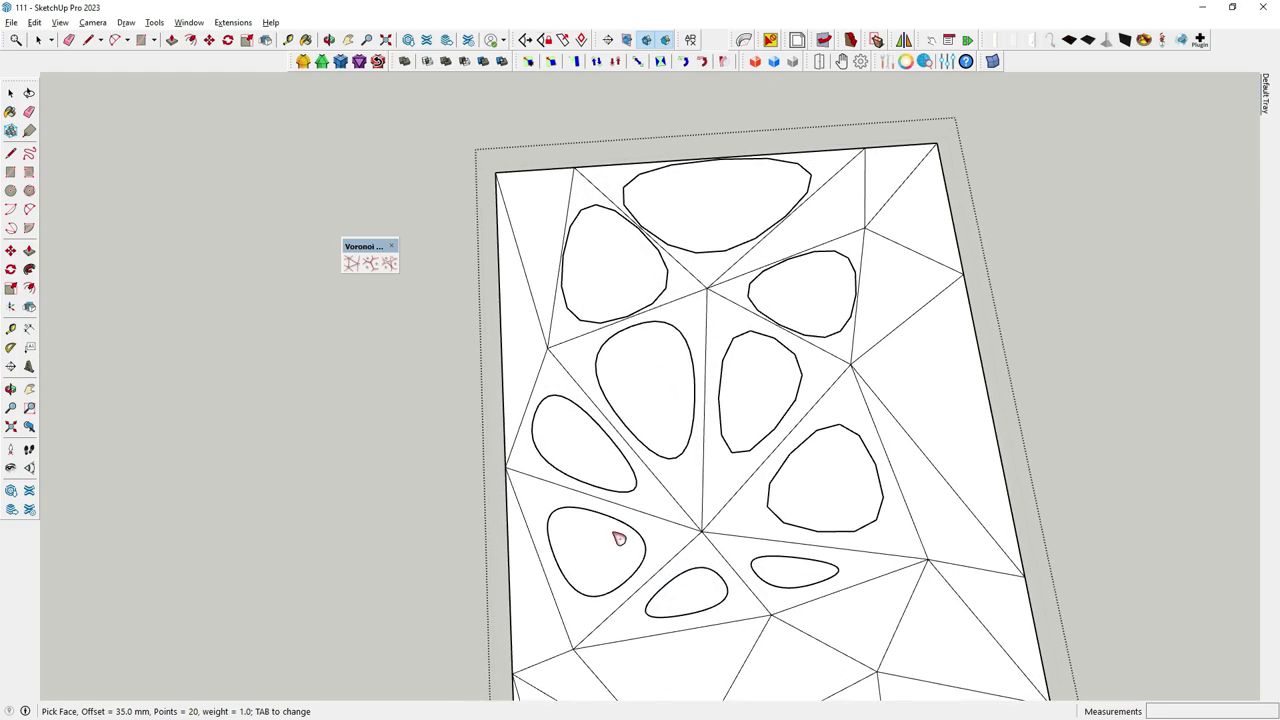
Reduce the outline offset from 35 mm to 3 mm
key("Tab")
double_click(668, 336)
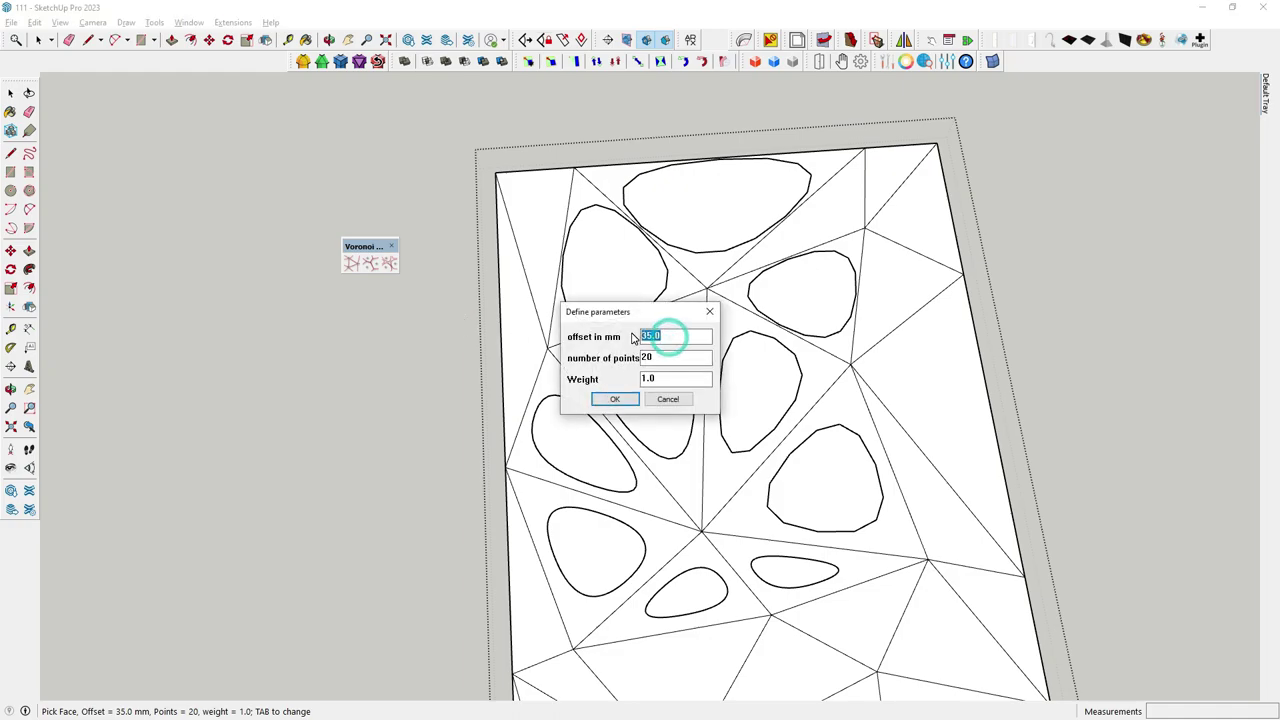
type("5")
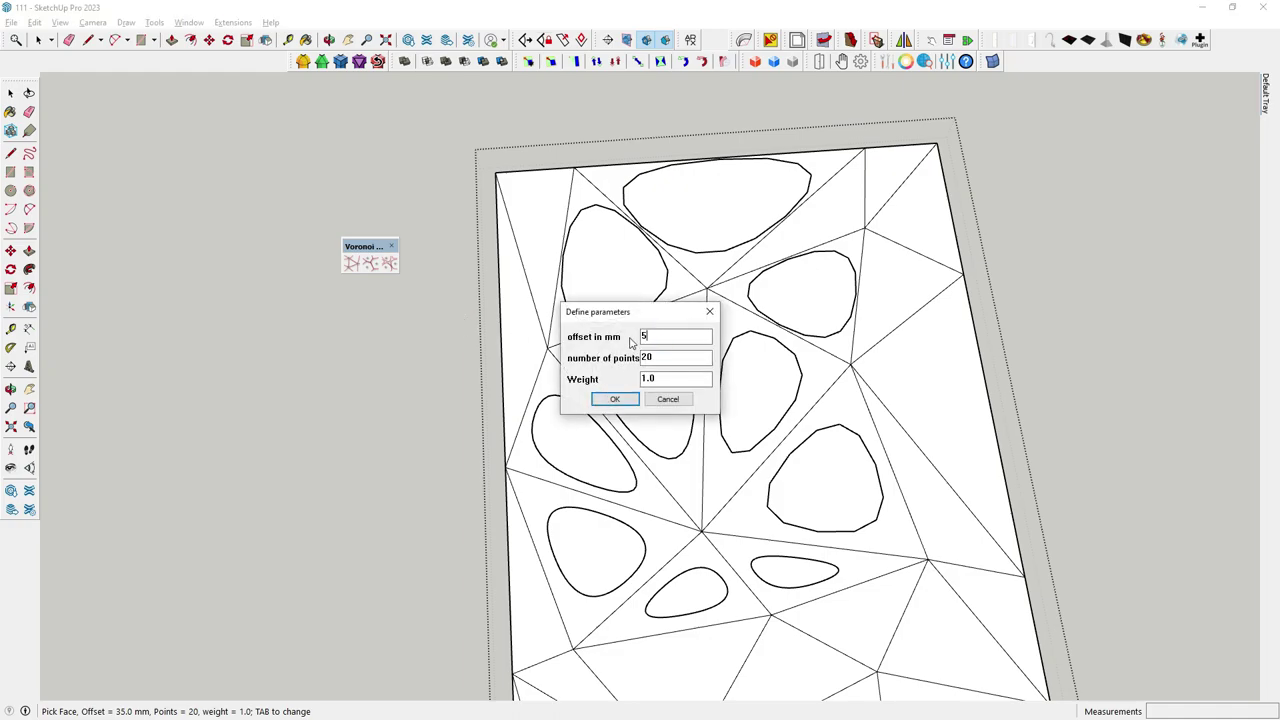
double_click(646, 336)
type("3")
left_click(614, 399)
Fill three lower-left triangles with larger 3 mm-offset rounded outlines
scroll(650, 550, "up", 1)
left_click(650, 560)
scroll(600, 580, "up", 2)
scroll(590, 575, "up", 1)
left_click(580, 571)
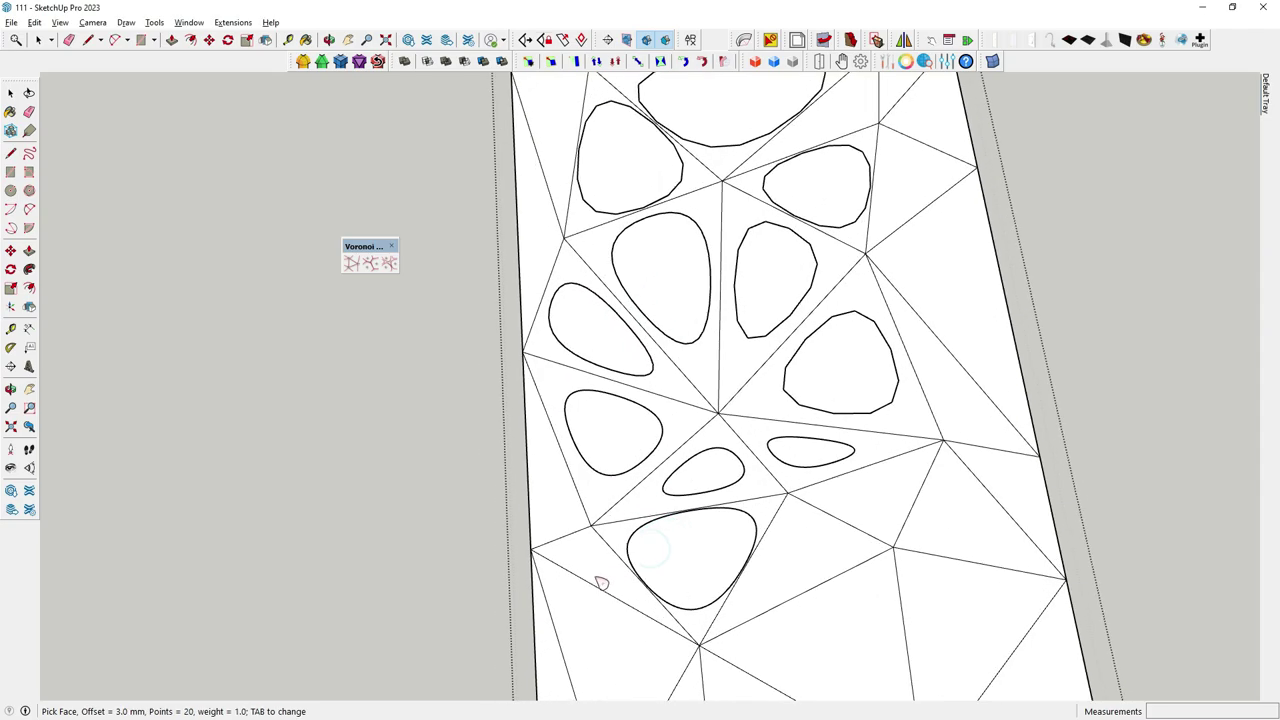
left_click(553, 520)
scroll(555, 515, "down", 2)
scroll(580, 488, "up", 3)
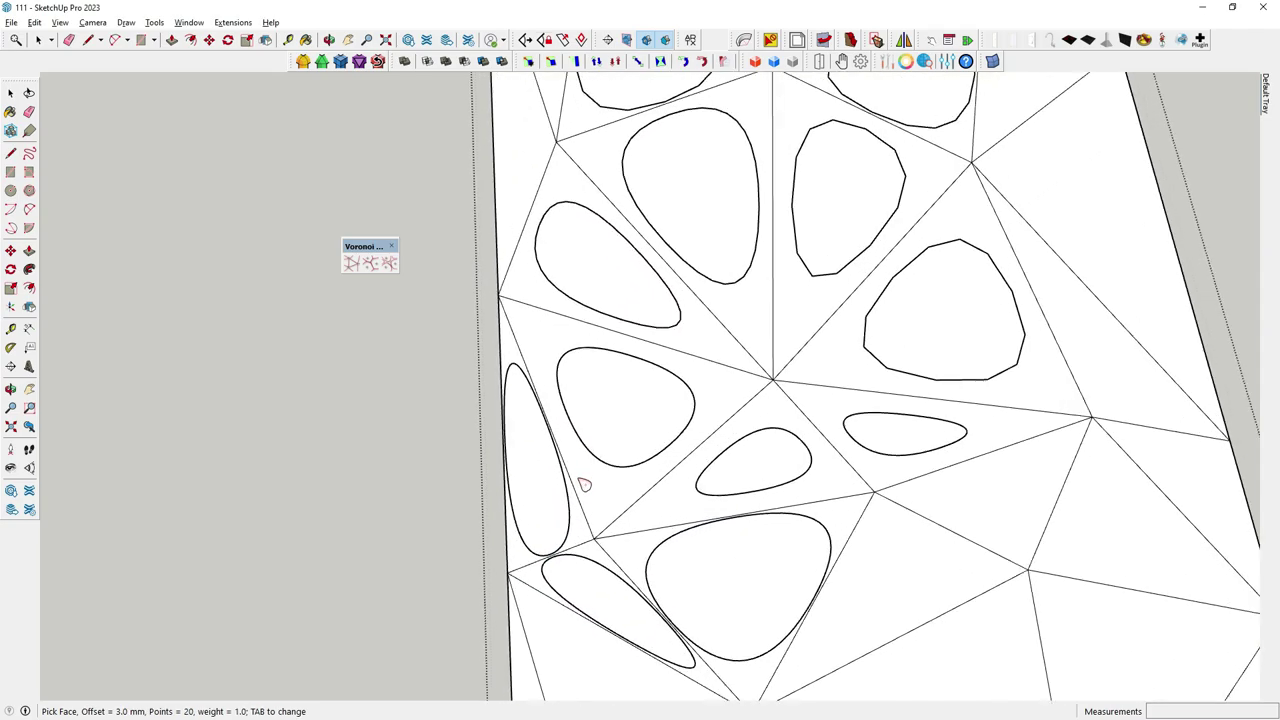
key("Tab")
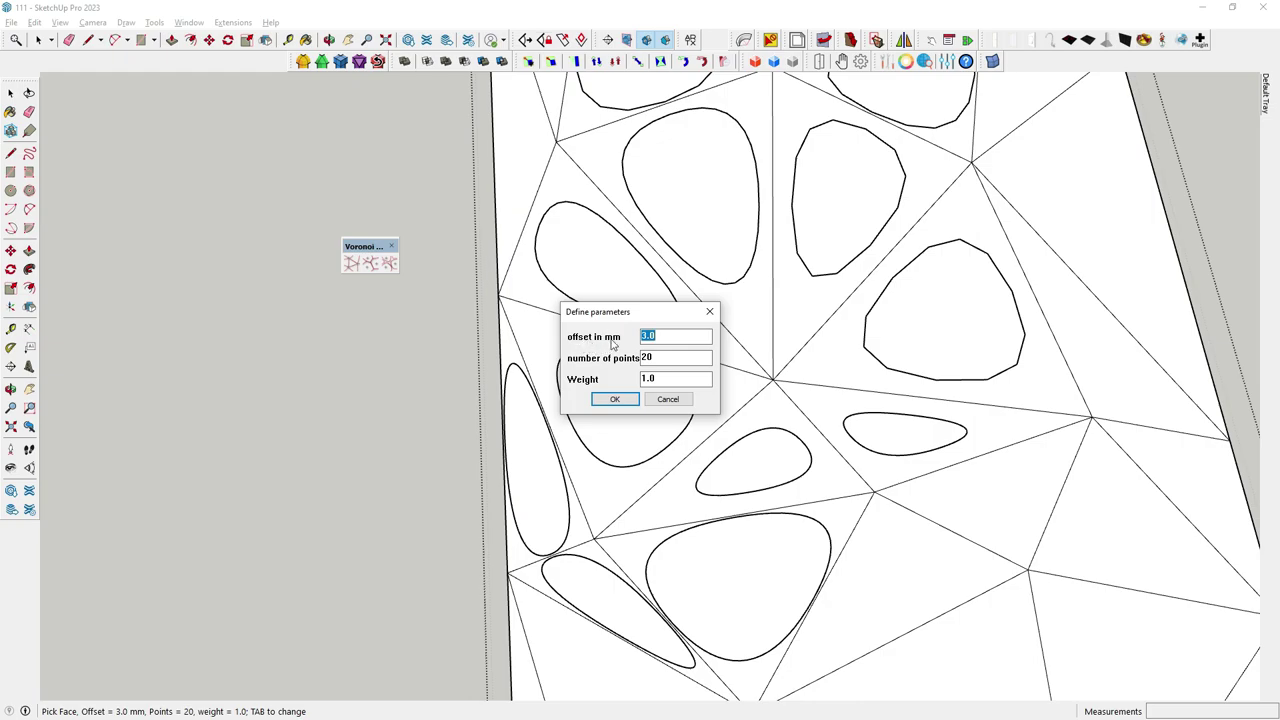
Move the Define parameters dialog aside and set the weight to 5.0
left_click_drag(655, 318, 802, 367)
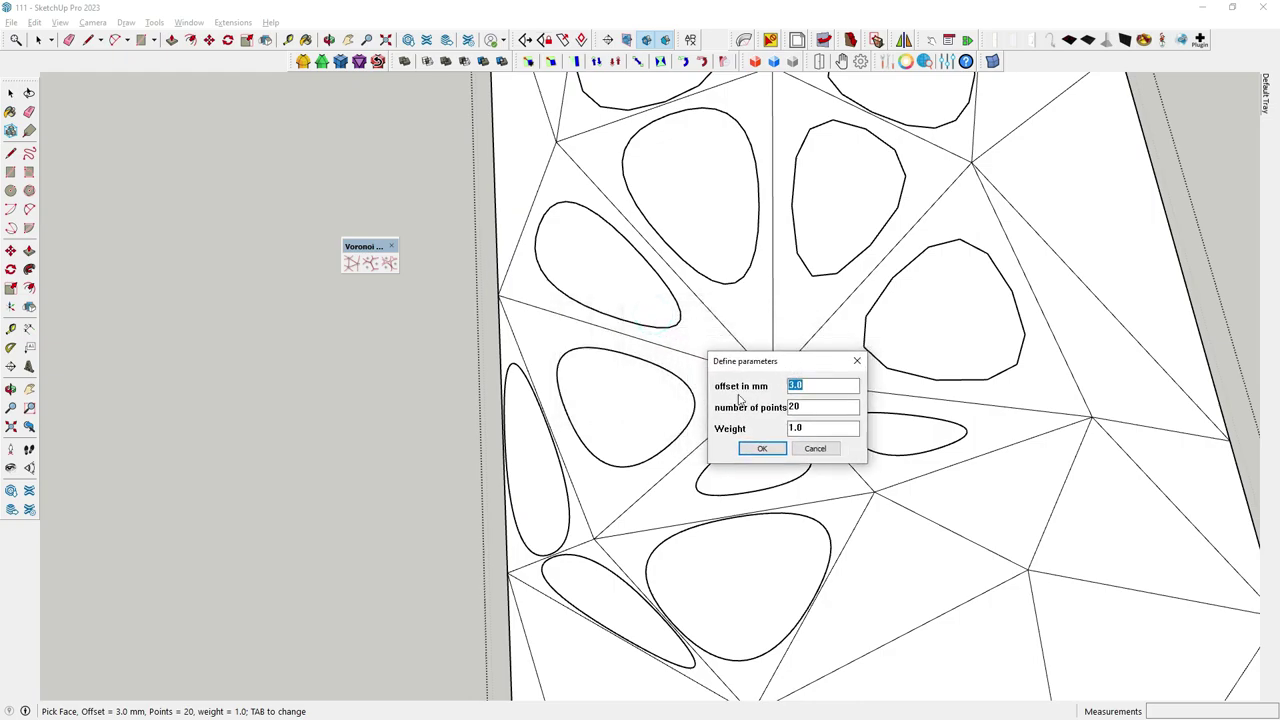
scroll(657, 621, "up", 2)
scroll(660, 622, "up", 1)
scroll(663, 623, "up", 1)
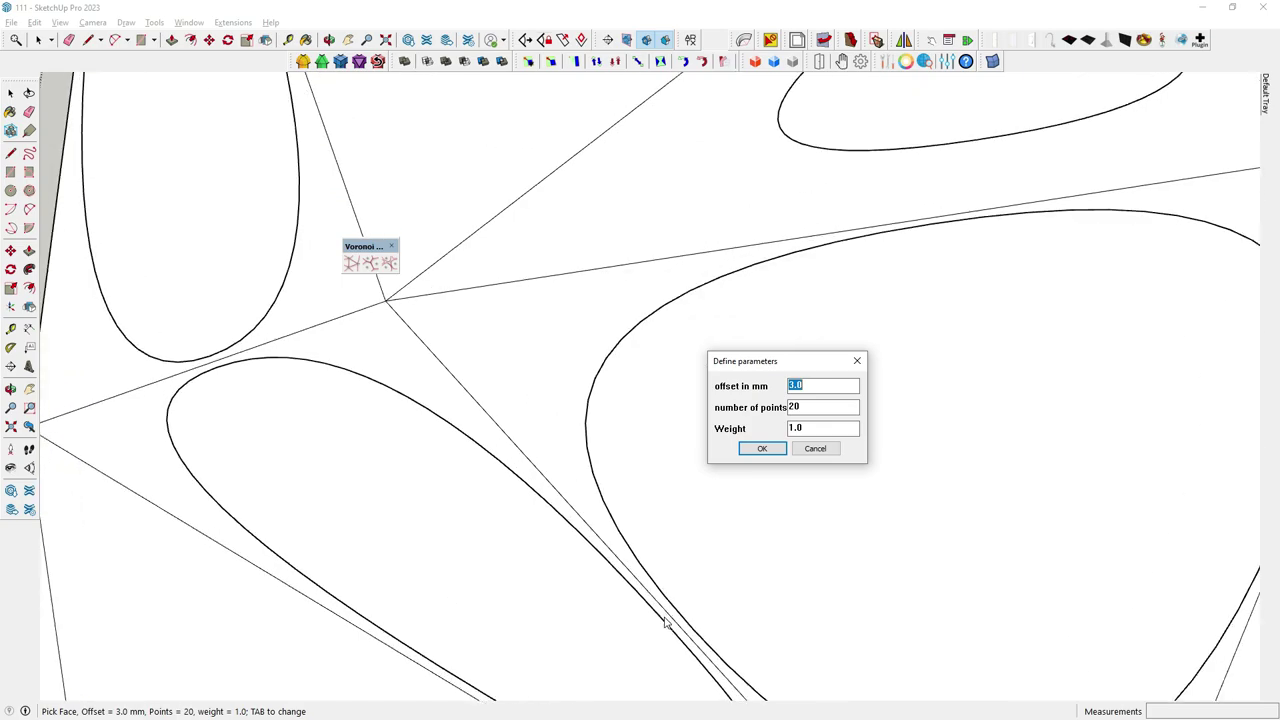
scroll(660, 615, "down", 1)
scroll(655, 560, "down", 2)
scroll(660, 500, "up", 1)
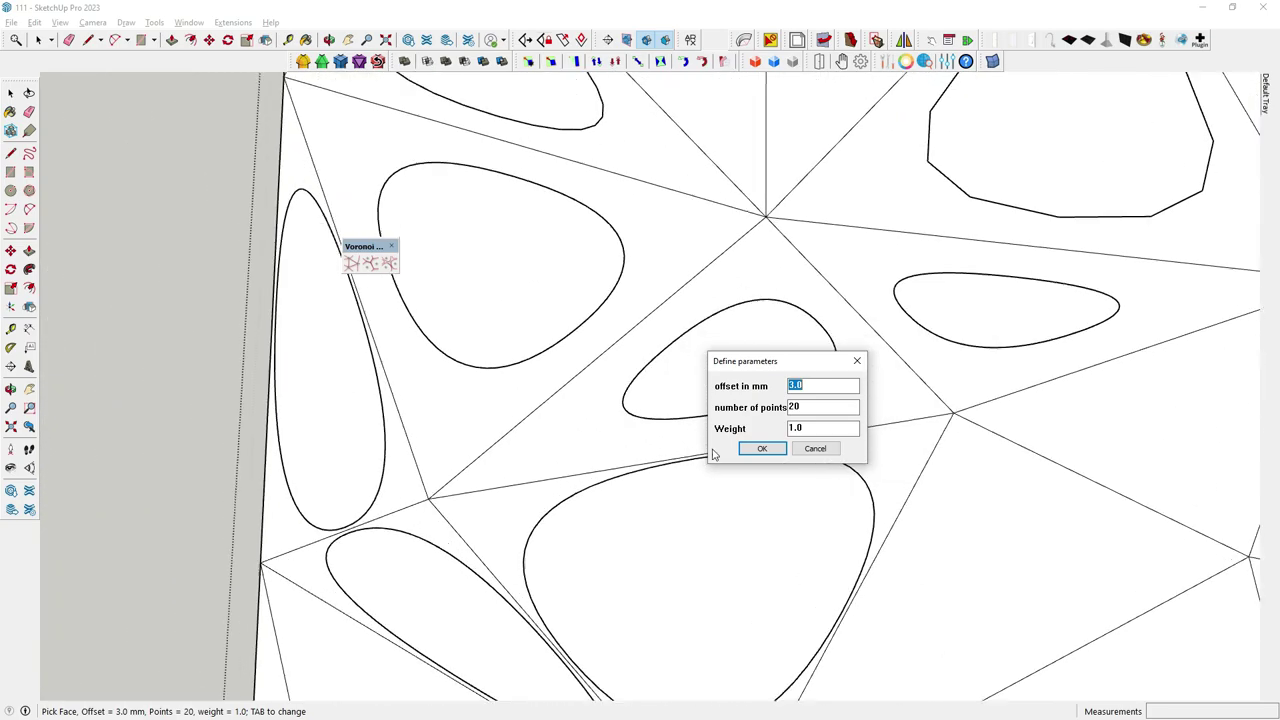
scroll(664, 465, "up", 1)
scroll(660, 437, "down", 1)
scroll(545, 443, "down", 1)
scroll(537, 280, "up", 1)
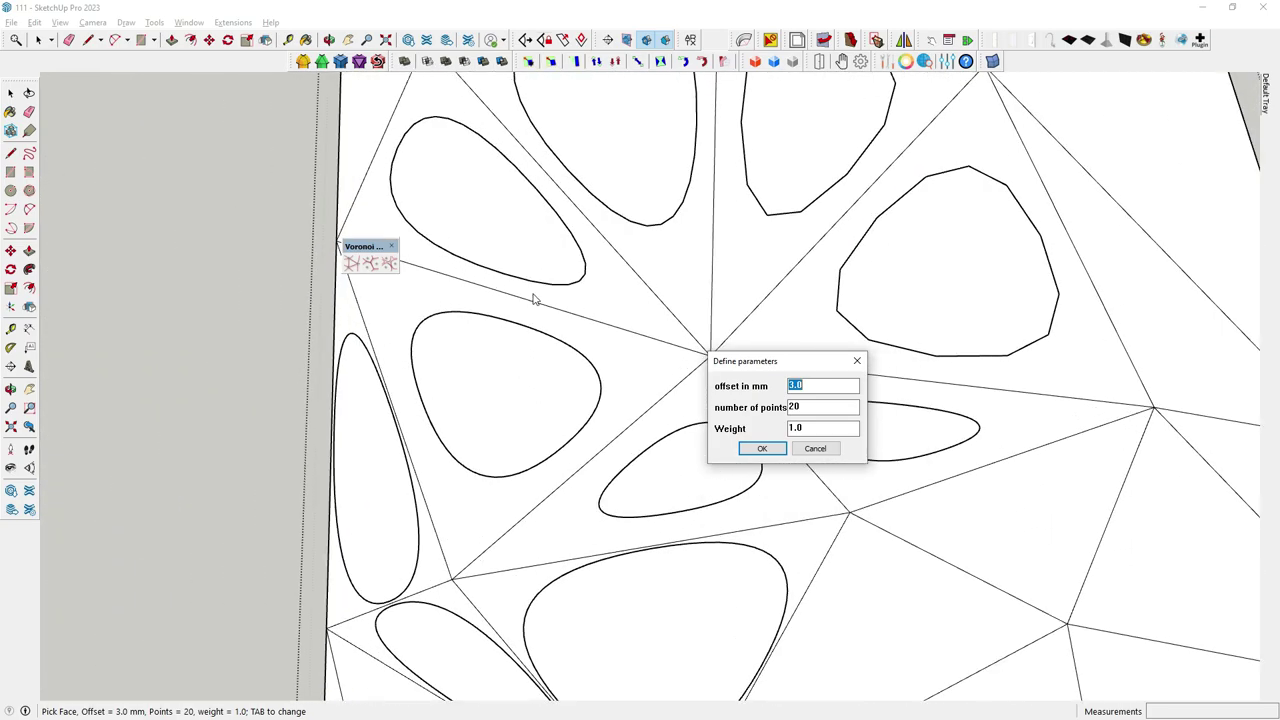
scroll(509, 415, "down", 1)
scroll(585, 412, "down", 1)
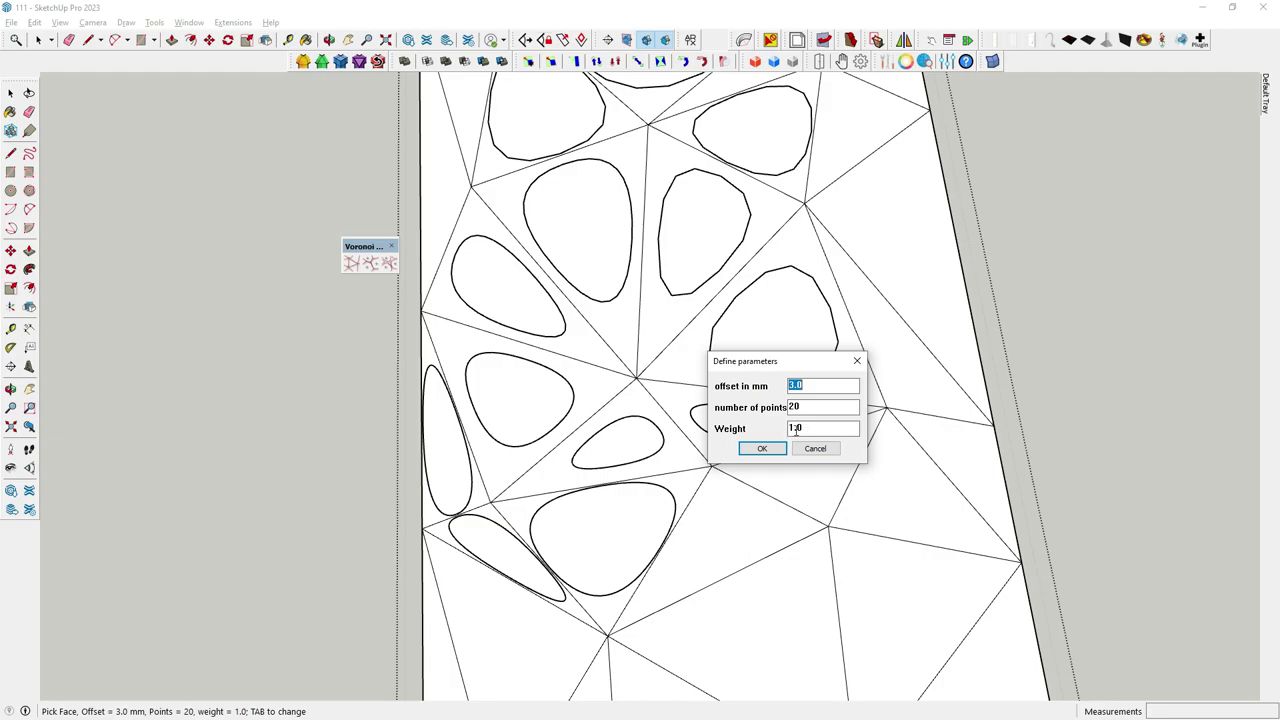
left_click_drag(801, 428, 787, 432)
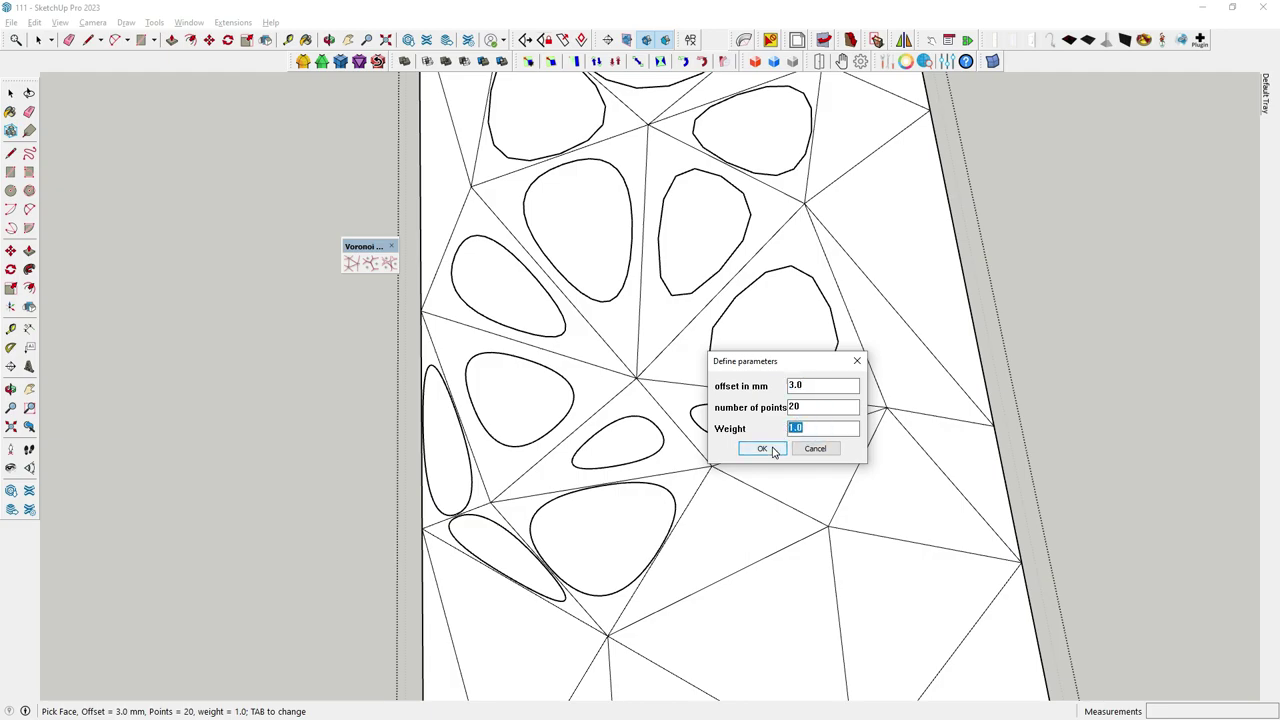
type("5")
left_click(772, 450)
Fill two lower triangles, including the large one, with weighted triangle-shaped outlines
left_click(737, 513)
scroll(708, 540, "down", 3)
scroll(710, 550, "up", 3)
scroll(715, 550, "up", 1)
left_click(723, 543)
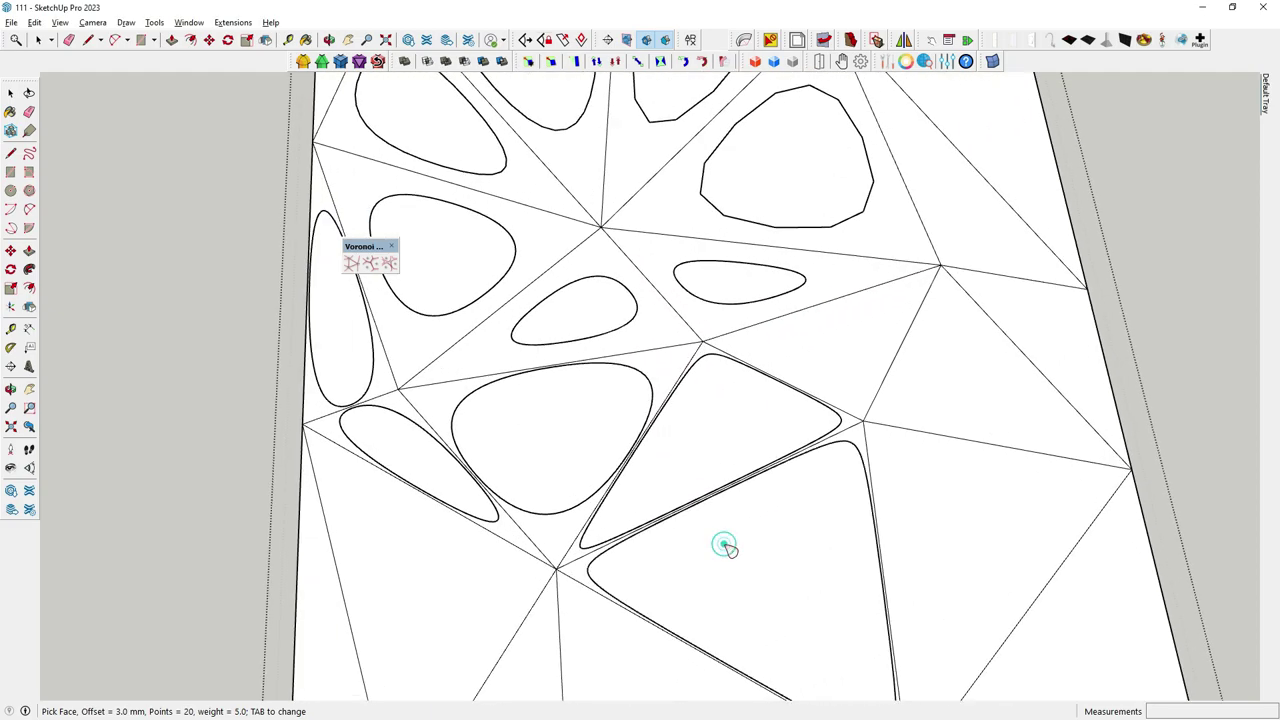
scroll(800, 498, "down", 2)
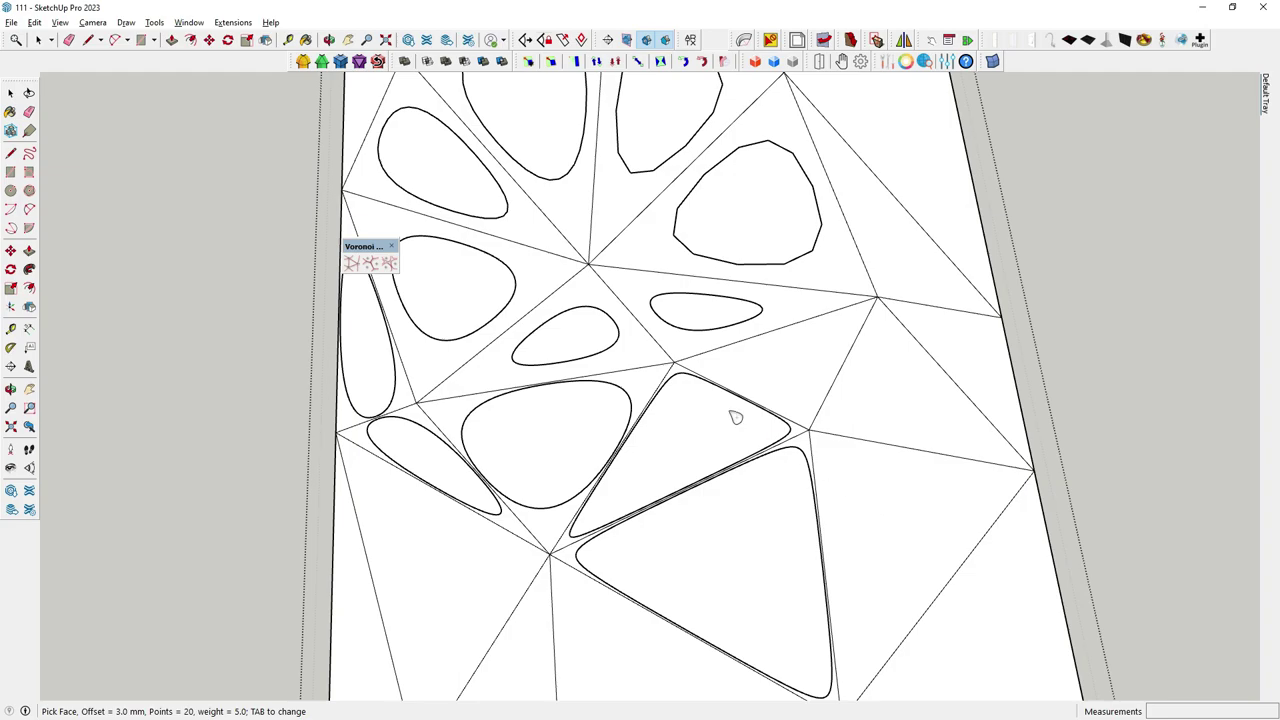
scroll(757, 471, "up", 1)
scroll(760, 475, "up", 1)
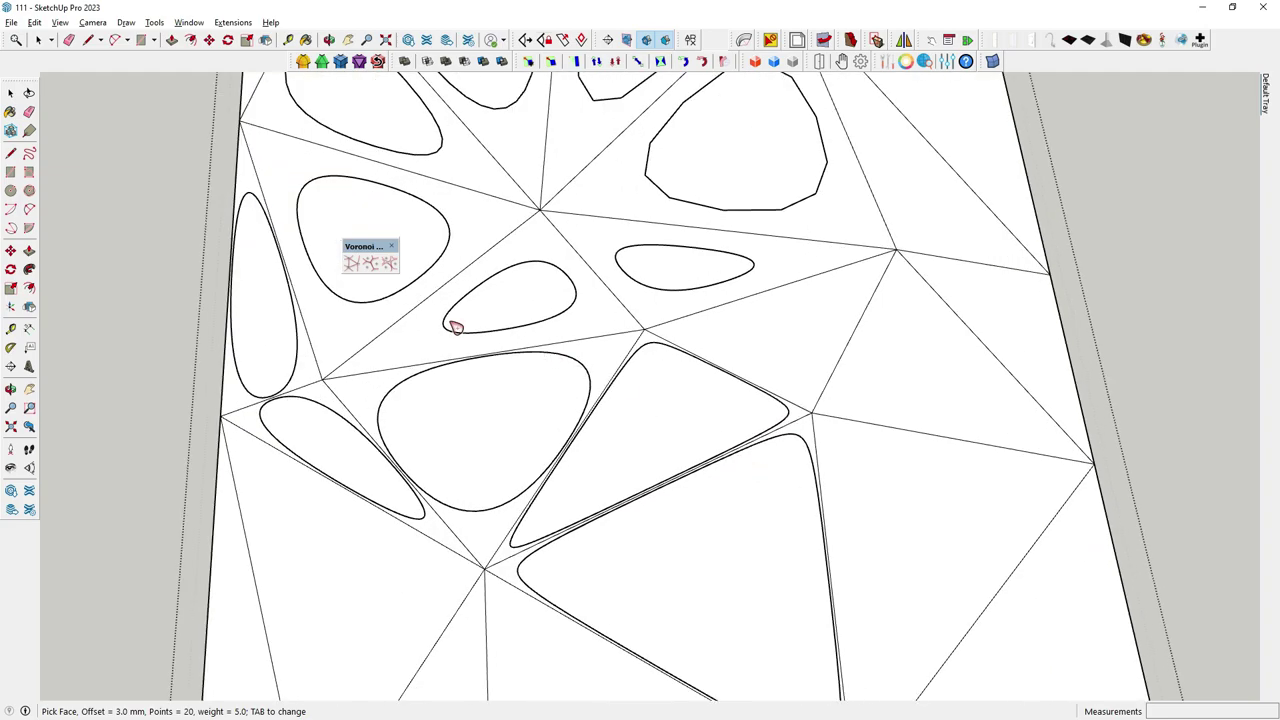
key("Tab")
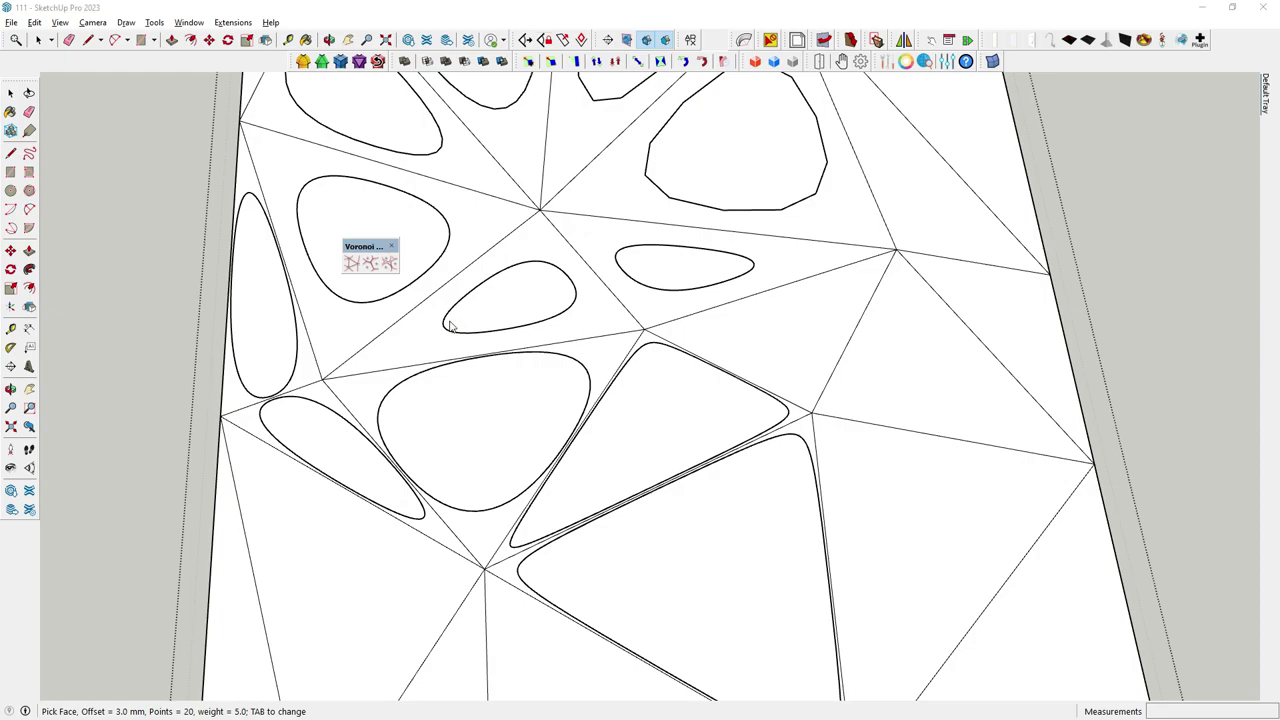
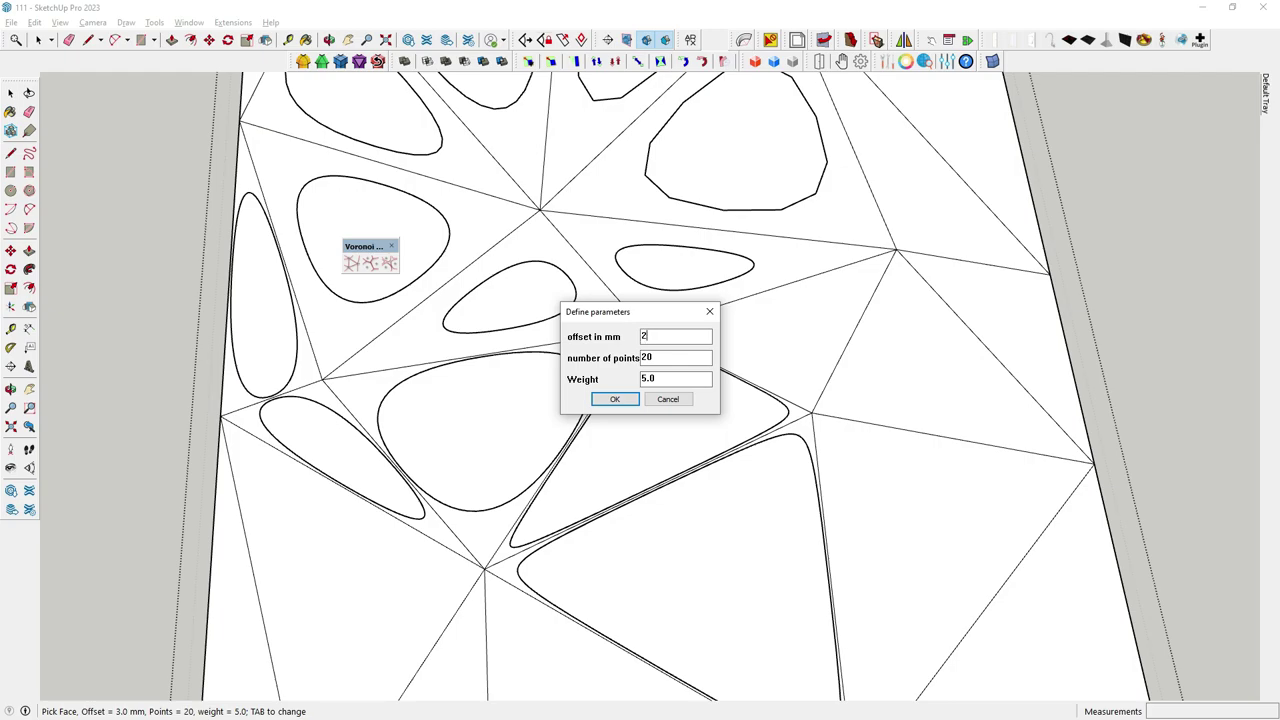
Apply a 20 mm offset to add rounded loops inside three right-side triangle cells
left_click(634, 399)
scroll(617, 400, "down", 2)
left_click(777, 493)
left_click(815, 399)
scroll(815, 399, "up", 1)
left_click(735, 362)
scroll(737, 363, "down", 1)
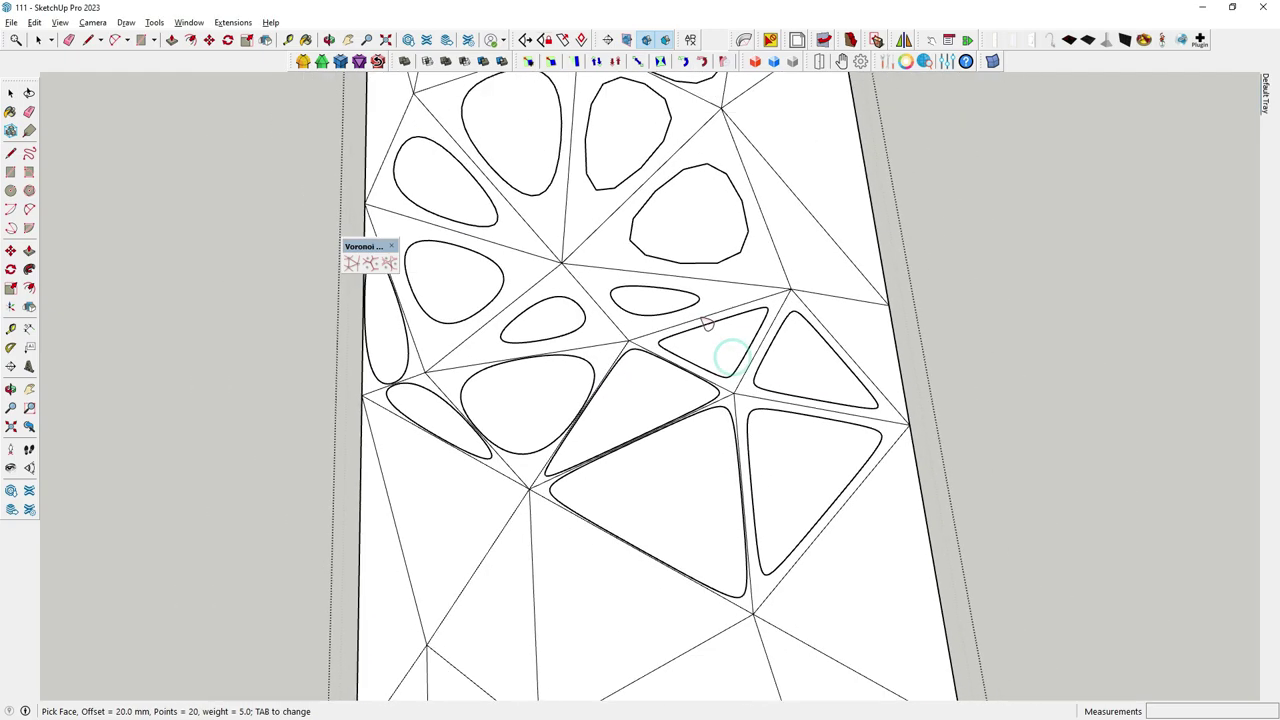
scroll(780, 376, "up", 2)
scroll(780, 376, "down", 2)
scroll(766, 297, "up", 1)
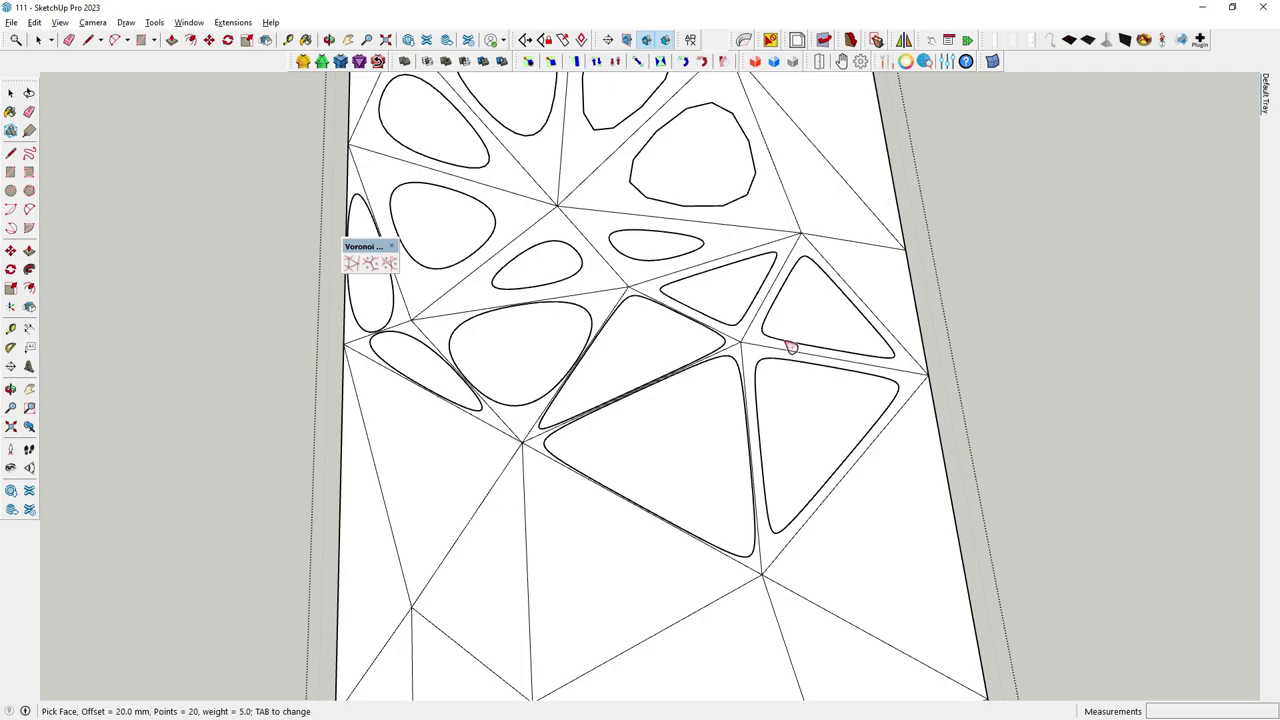
key("alt+Tab")
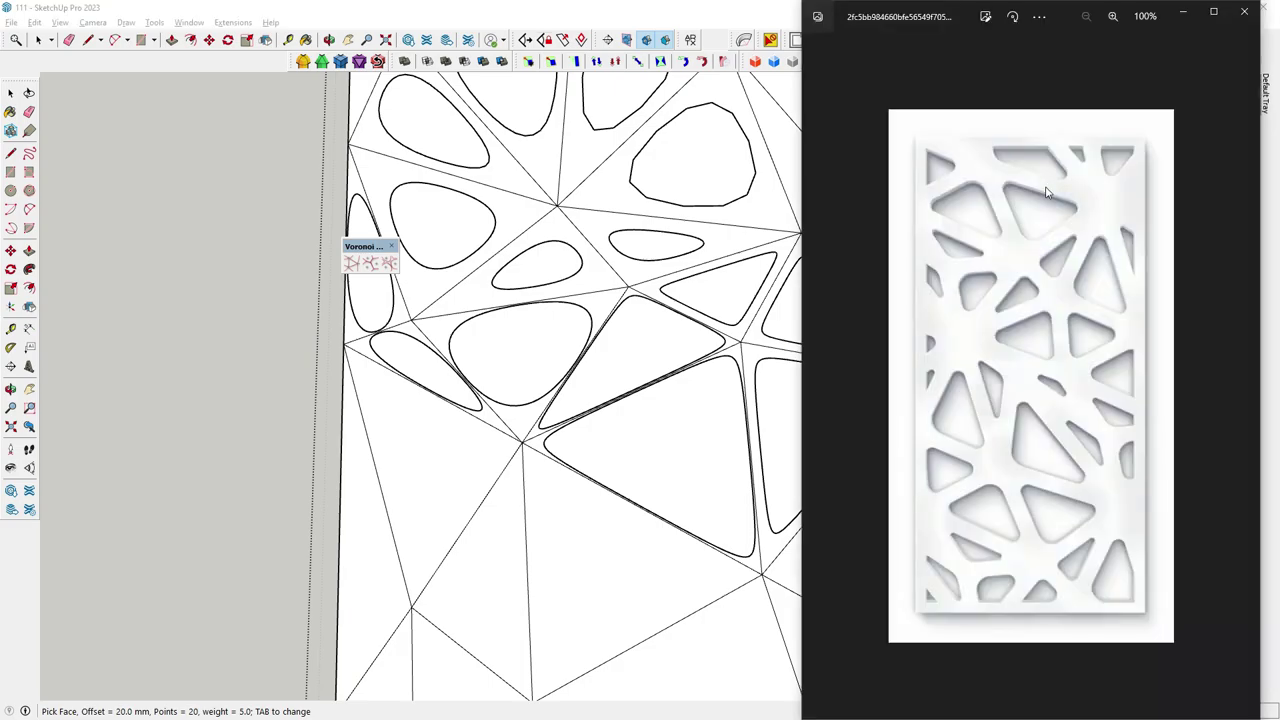
Browse the reference images of pattern panels and zoom into the rounded-cutout building photo
scroll(624, 361, "down", 2)
scroll(707, 321, "up", 2)
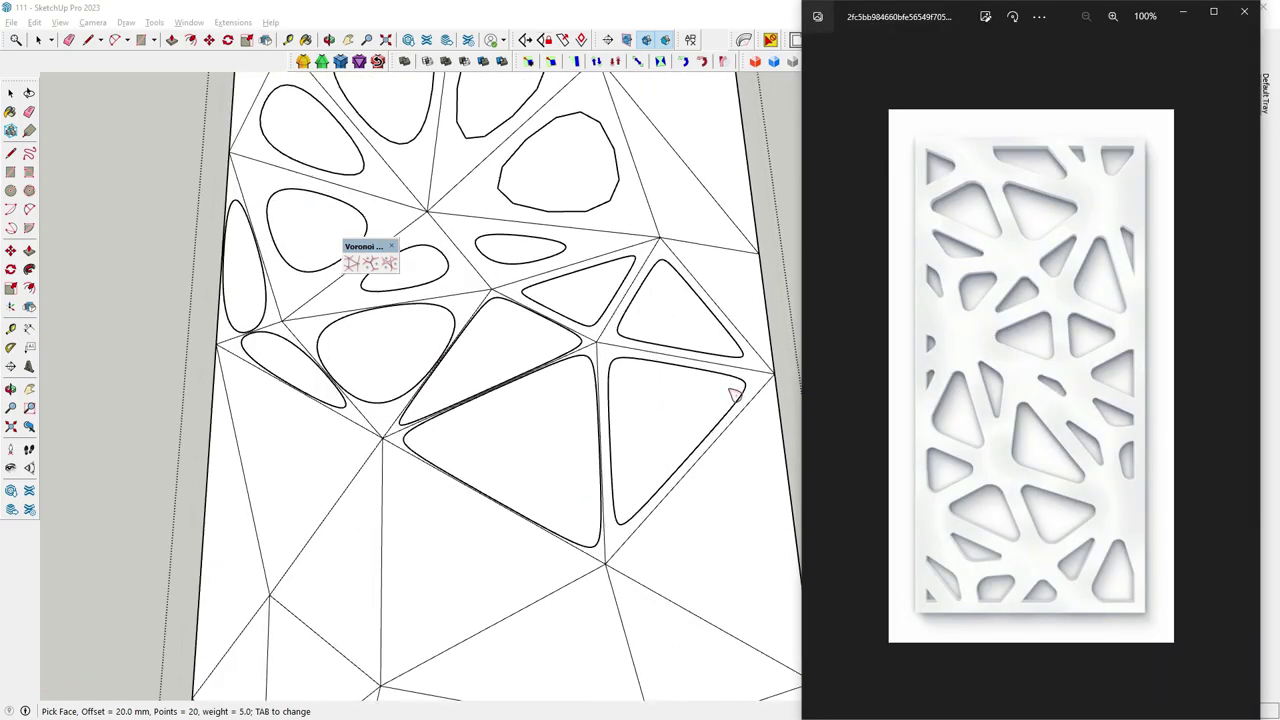
scroll(707, 321, "up", 1)
key("Right")
key("Right")
key("Right")
key("Right")
scroll(1070, 377, "up", 2)
scroll(1070, 377, "up", 2)
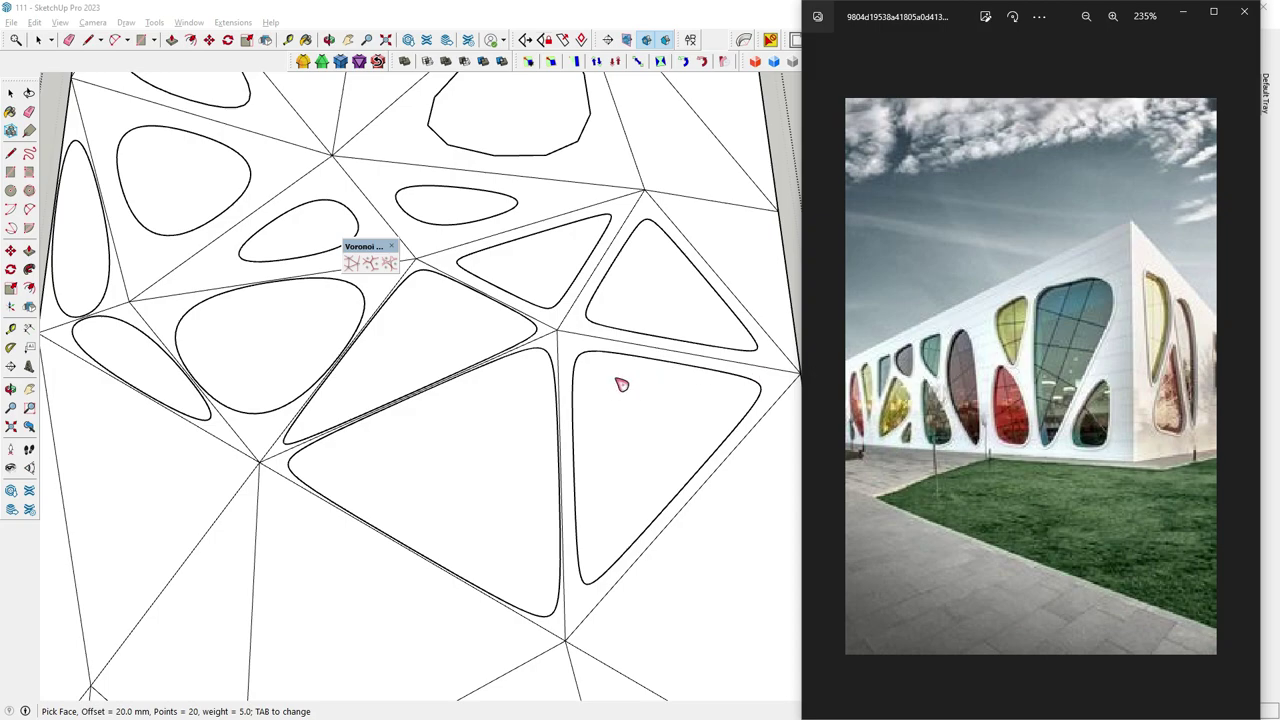
scroll(620, 385, "down", 2)
scroll(615, 420, "down", 3)
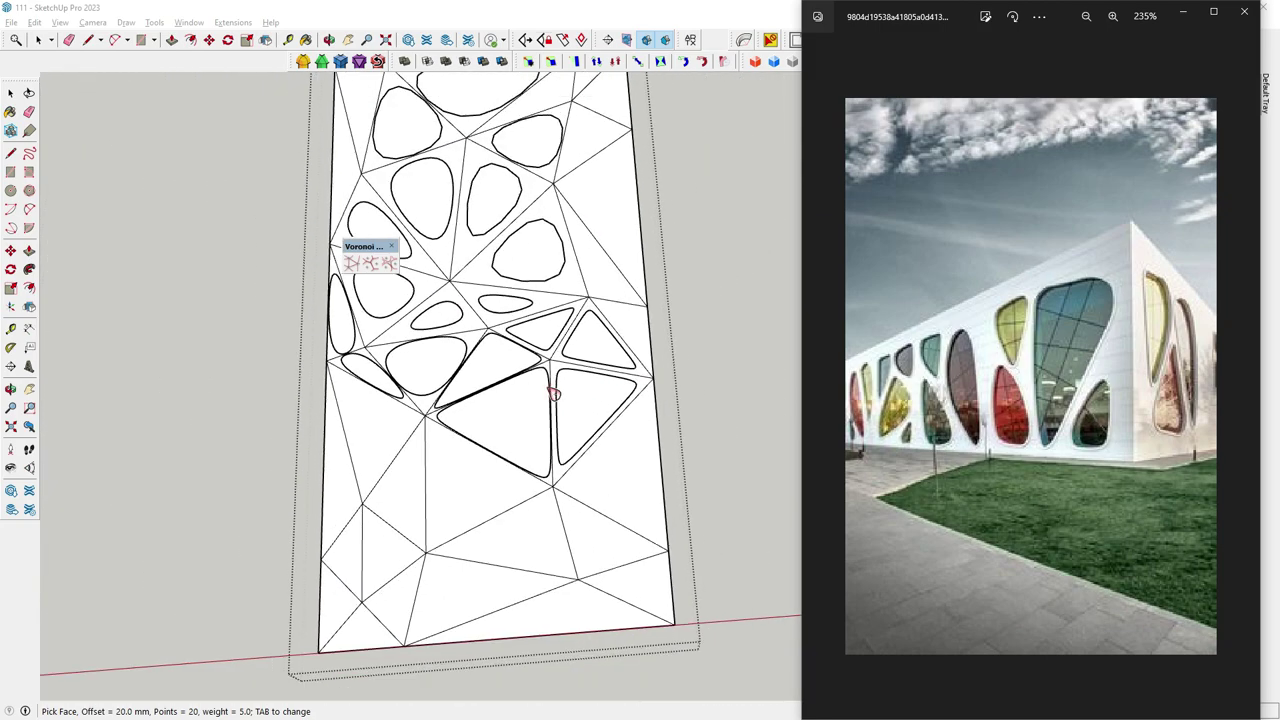
scroll(610, 460, "down", 2)
Back in SketchUp, add a 20 mm rounded loop inside a lower triangle cell
left_click(610, 468)
scroll(580, 515, "up", 2)
left_click(523, 517)
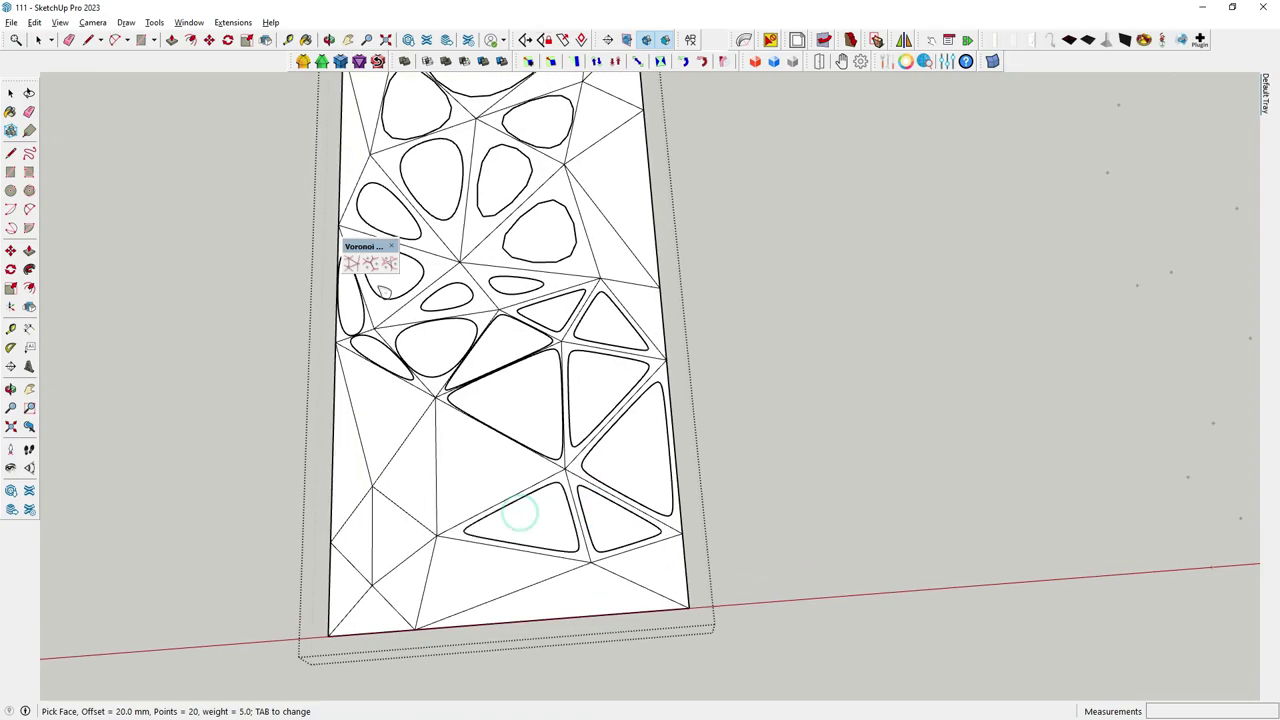
Change the Voronoi cell offset parameter to 50 mm
left_click(389, 264)
key("Tab")
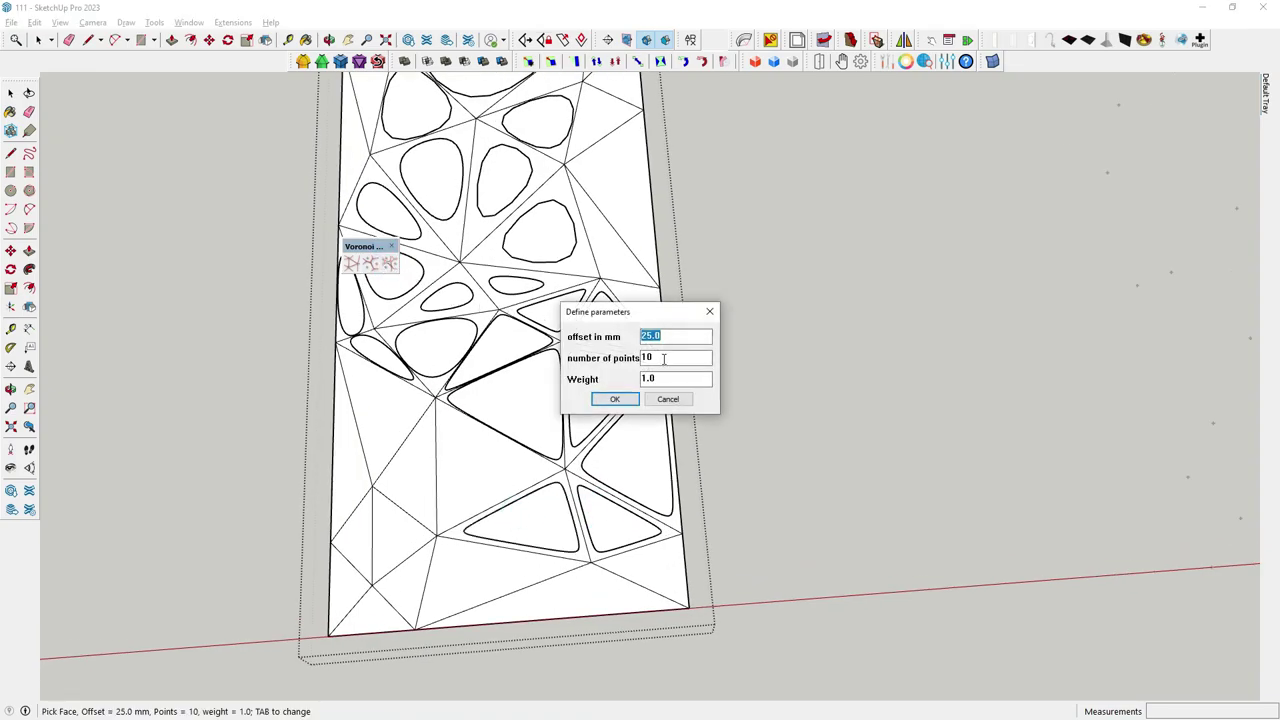
double_click(663, 358)
double_click(666, 337)
type("5")
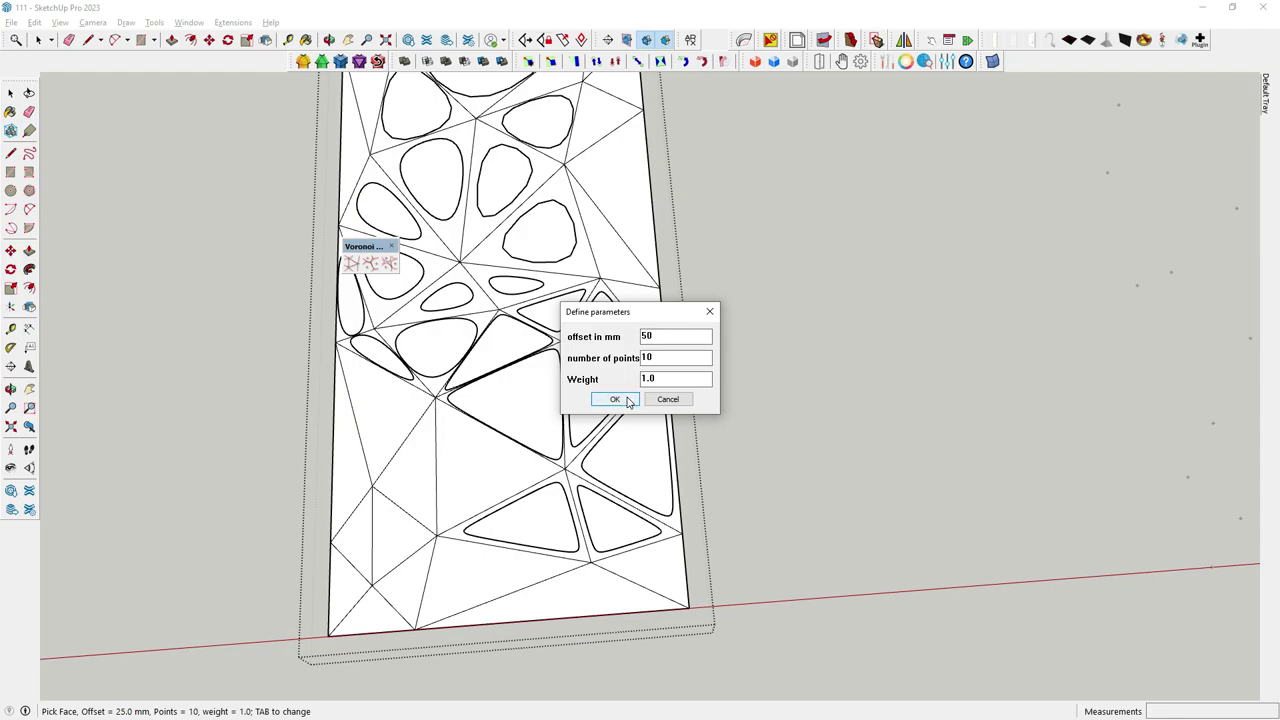
left_click(628, 401)
Add 50 mm rounded loops inside lower cells, undo the unwanted one, and return to Select
left_click(488, 470)
left_click(495, 550)
left_click(415, 500)
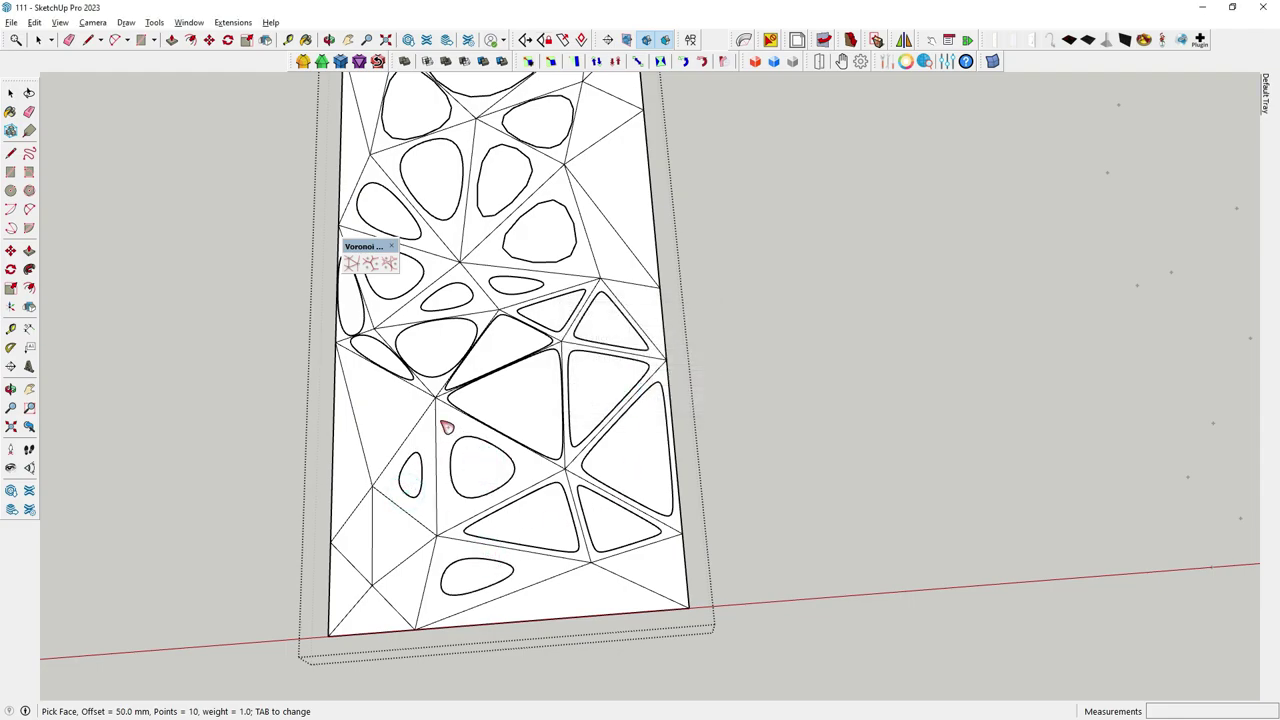
key("ctrl+z")
key("ctrl+z")
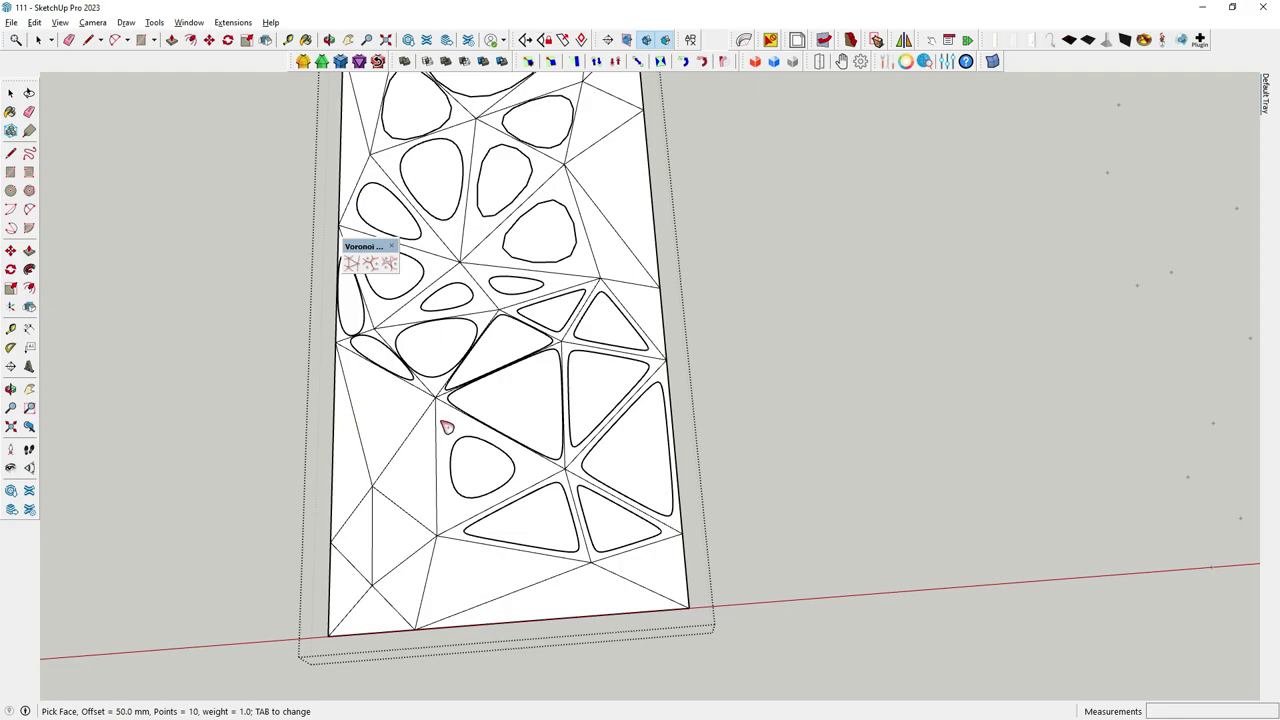
scroll(648, 477, "down", 3)
scroll(616, 382, "up", 3)
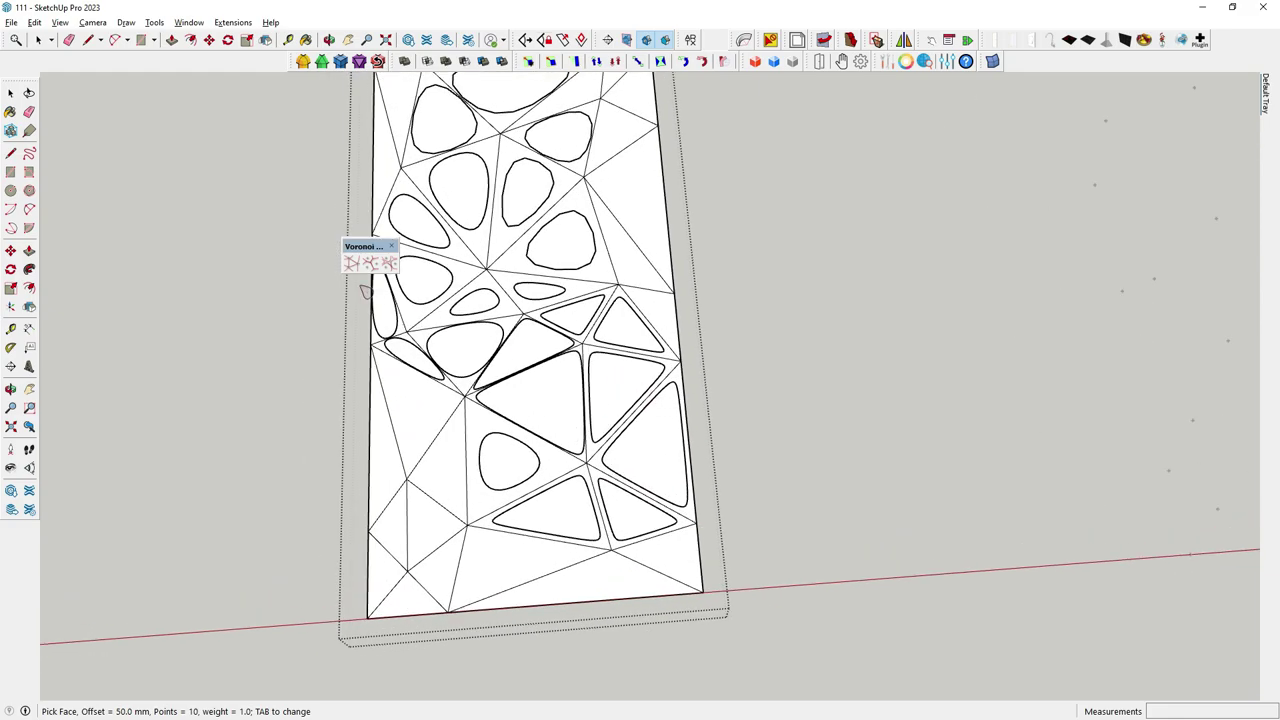
left_click(10, 93)
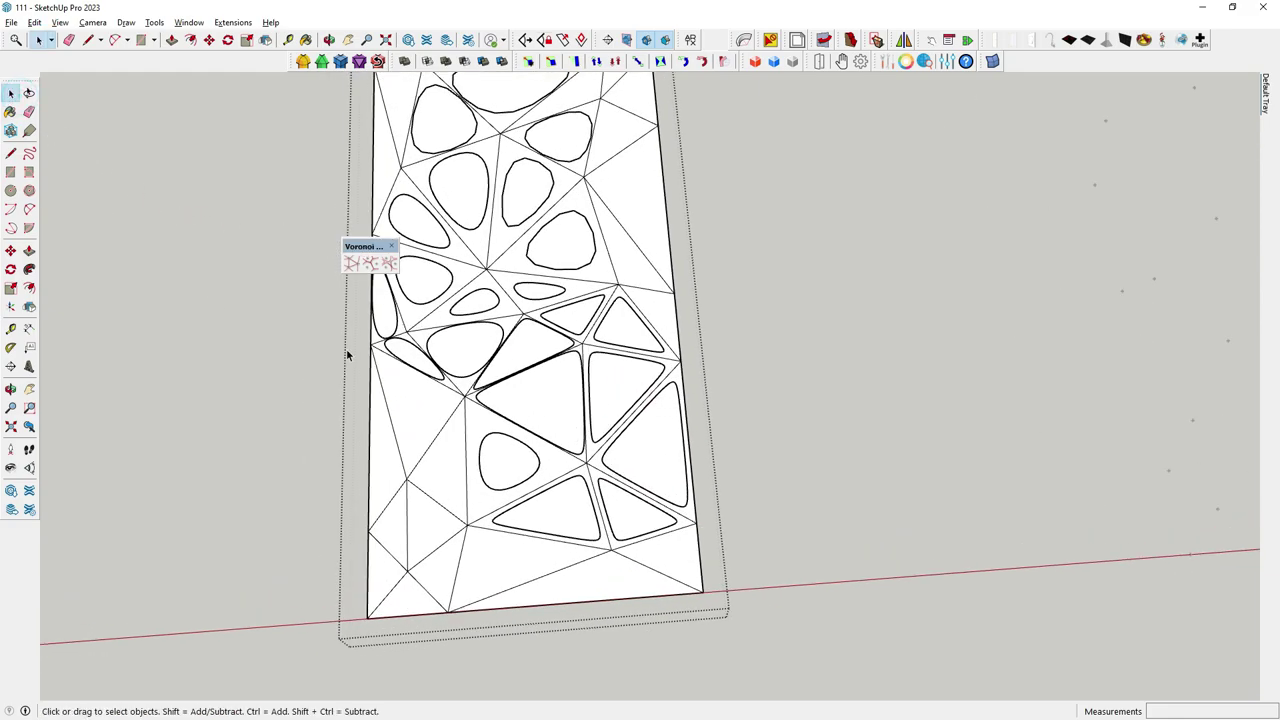
scroll(649, 420, "up", 1)
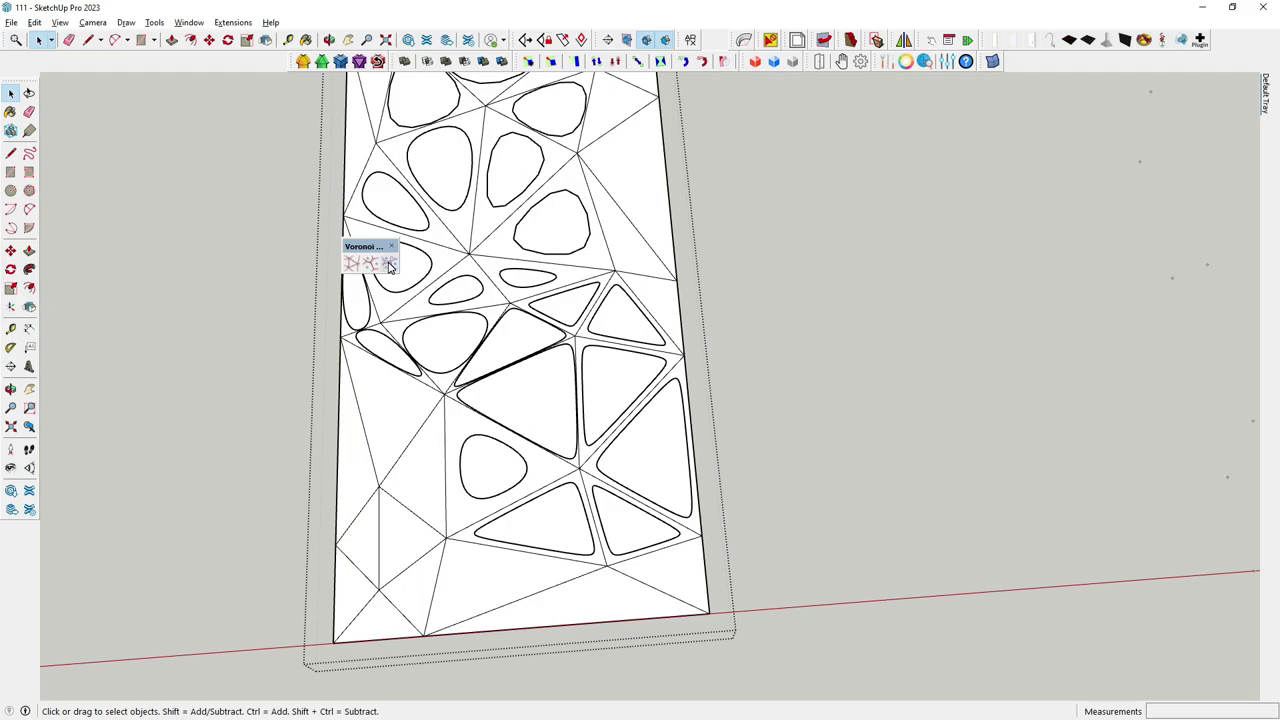
With weight 5, cut 25 mm rounded openings into the upper and left triangle cells
left_click(389, 263)
type("5")
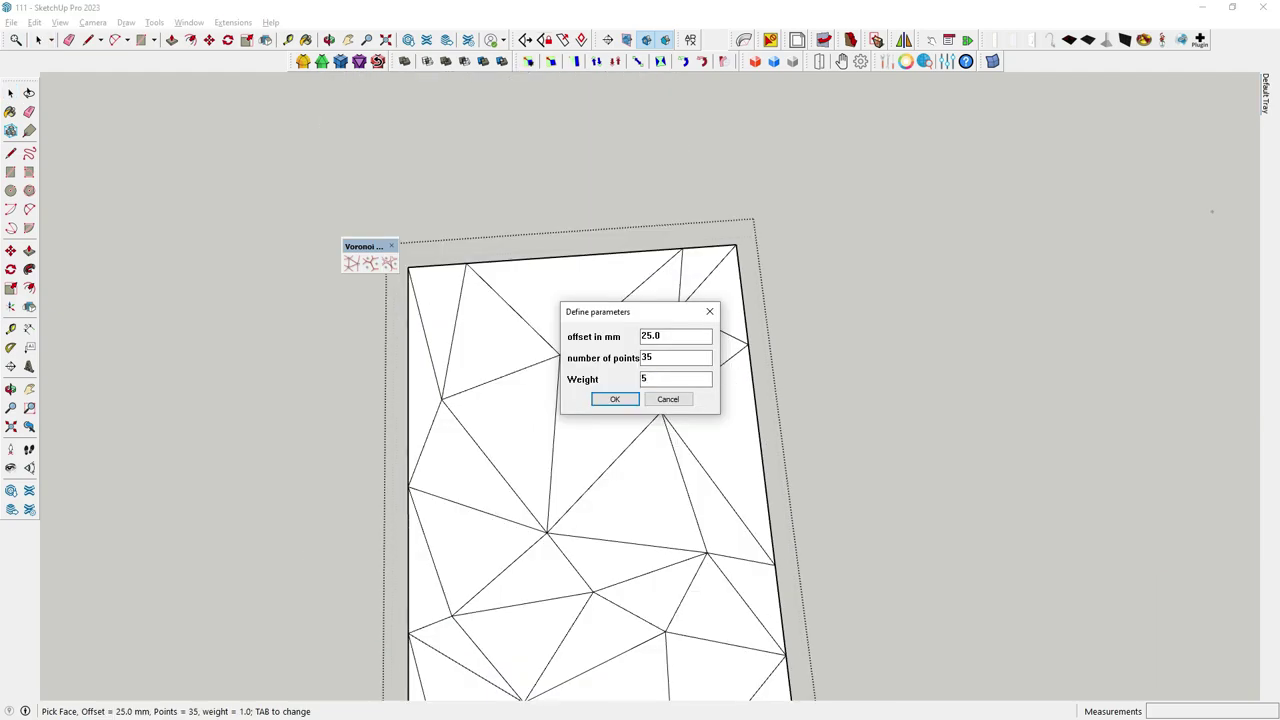
left_click(614, 399)
left_click(571, 303)
left_click(492, 330)
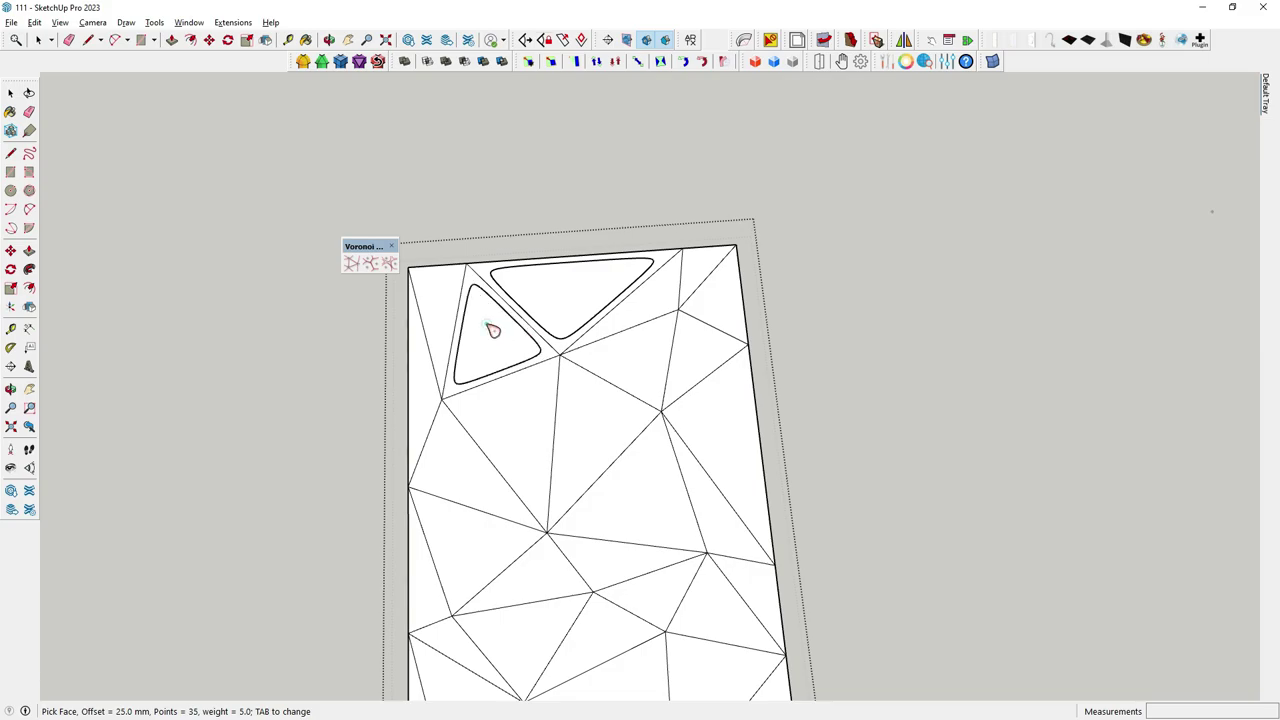
scroll(440, 305, "up", 1)
left_click(437, 300)
left_click(416, 385)
left_click(531, 434)
left_click(470, 485)
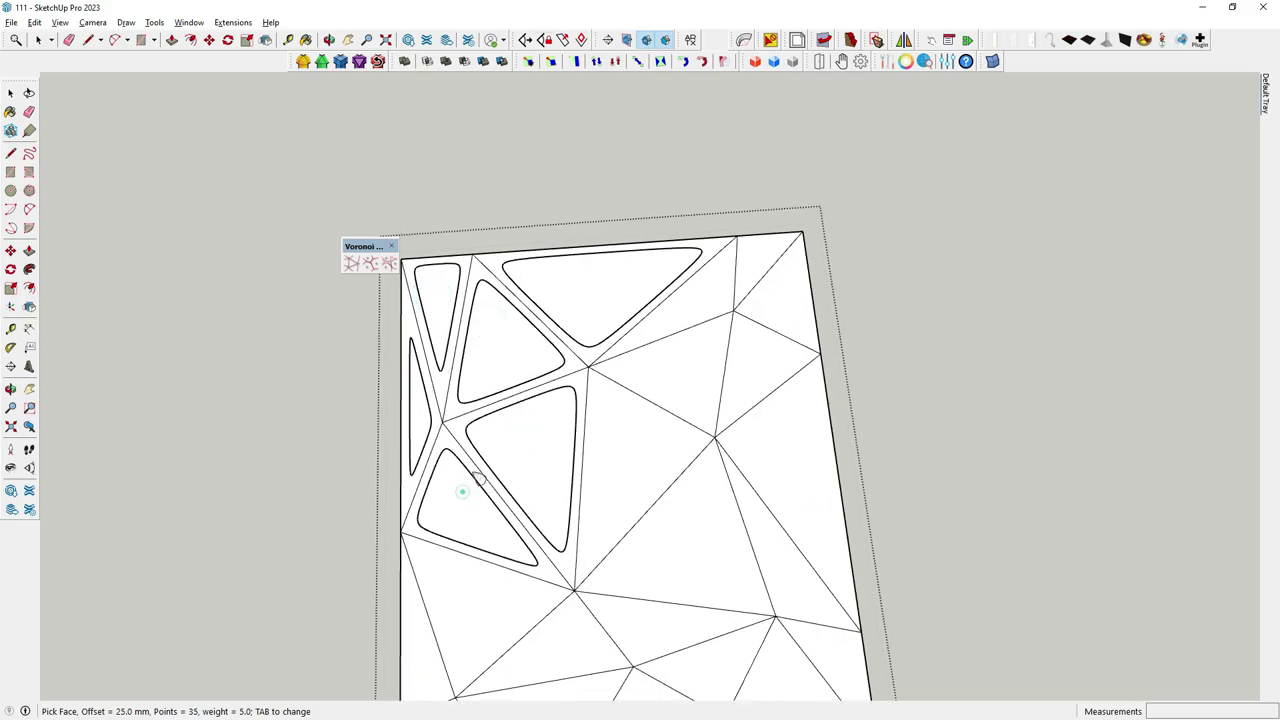
Cut rounded openings into the central, upper-right and right-side triangle cells
left_click(646, 389)
left_click(629, 451)
left_click(700, 292)
left_click(762, 262)
left_click(789, 320)
left_click(751, 371)
left_click(786, 429)
left_click(706, 503)
Cut rounded openings into the remaining lower triangle cells and select the whole panel
scroll(760, 530, "down", 1)
left_click(765, 536)
scroll(757, 529, "down", 1)
scroll(690, 532, "up", 2)
left_click(608, 540)
left_click(551, 517)
left_click(517, 562)
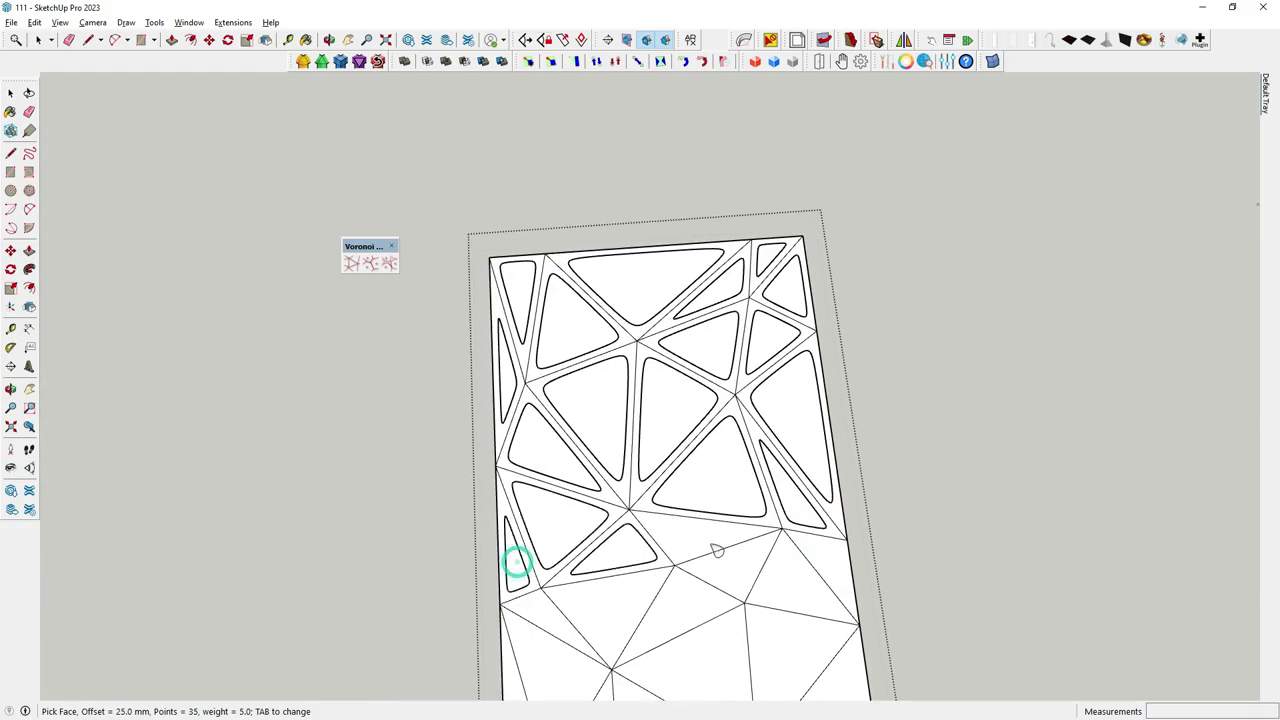
scroll(568, 278, "up", 1)
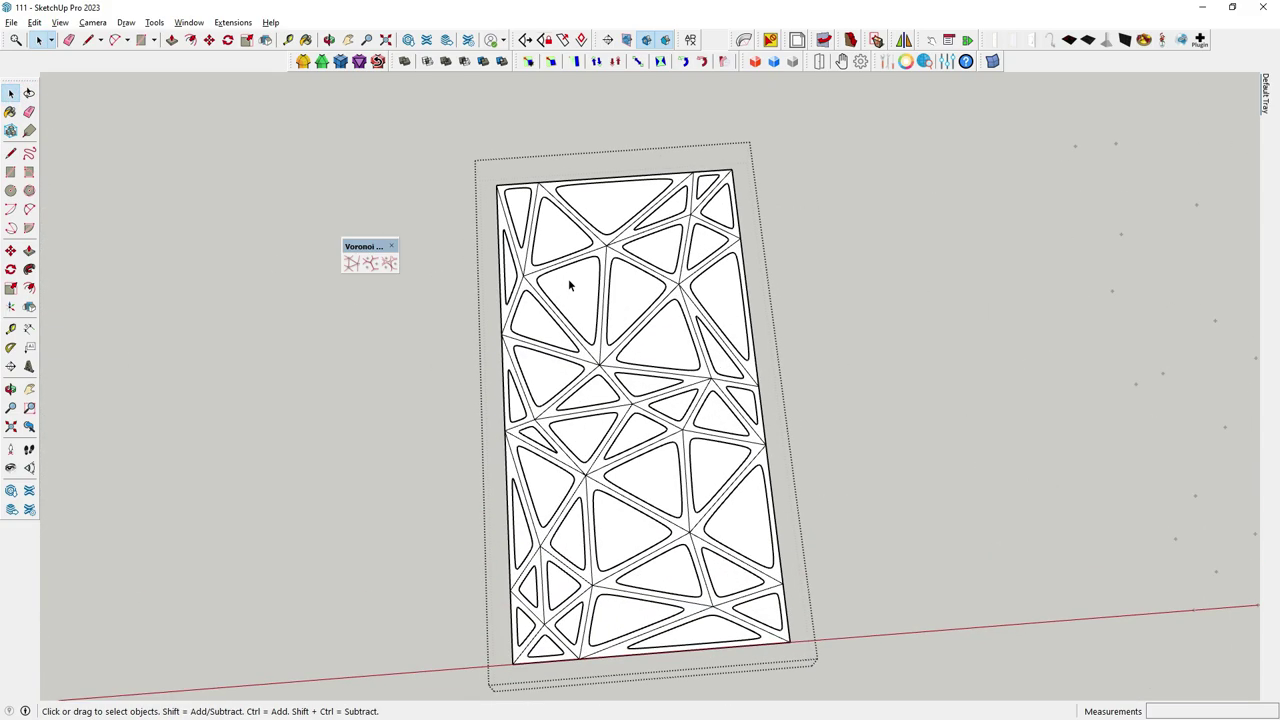
left_click(627, 383)
Explode the cutout panel group into loose geometry
right_click(628, 283)
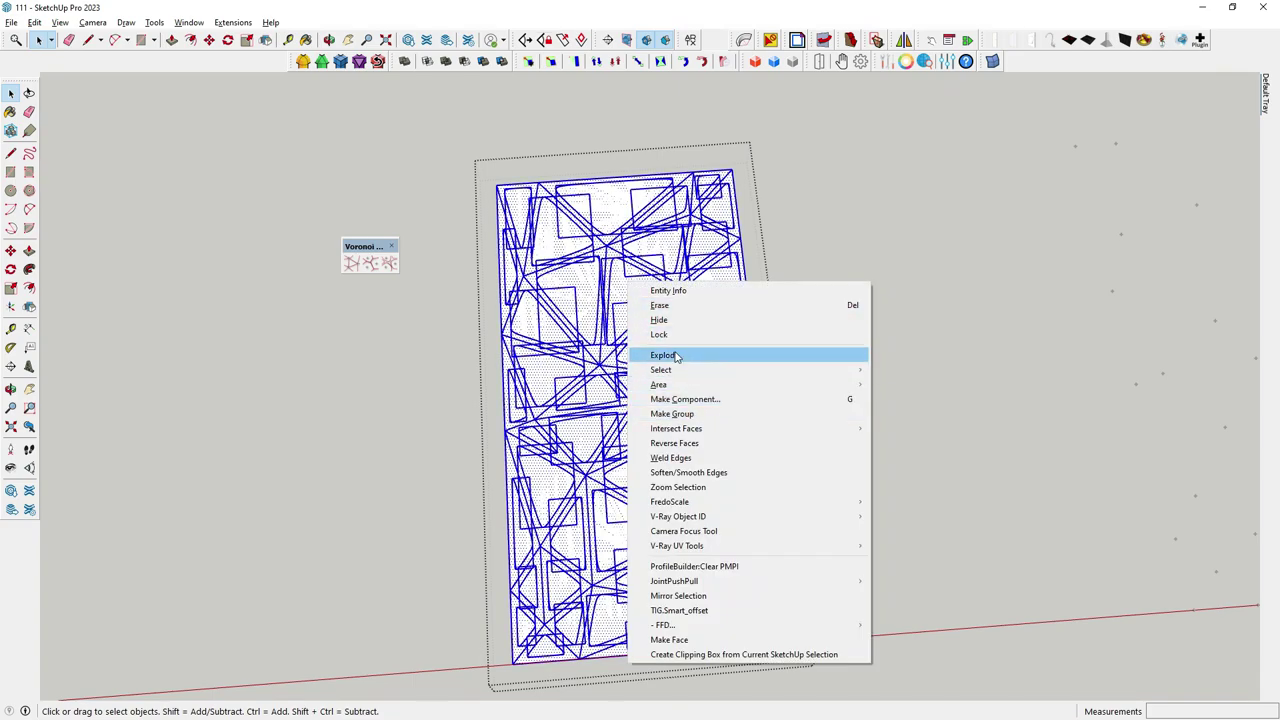
left_click(663, 355)
scroll(671, 335, "up", 2)
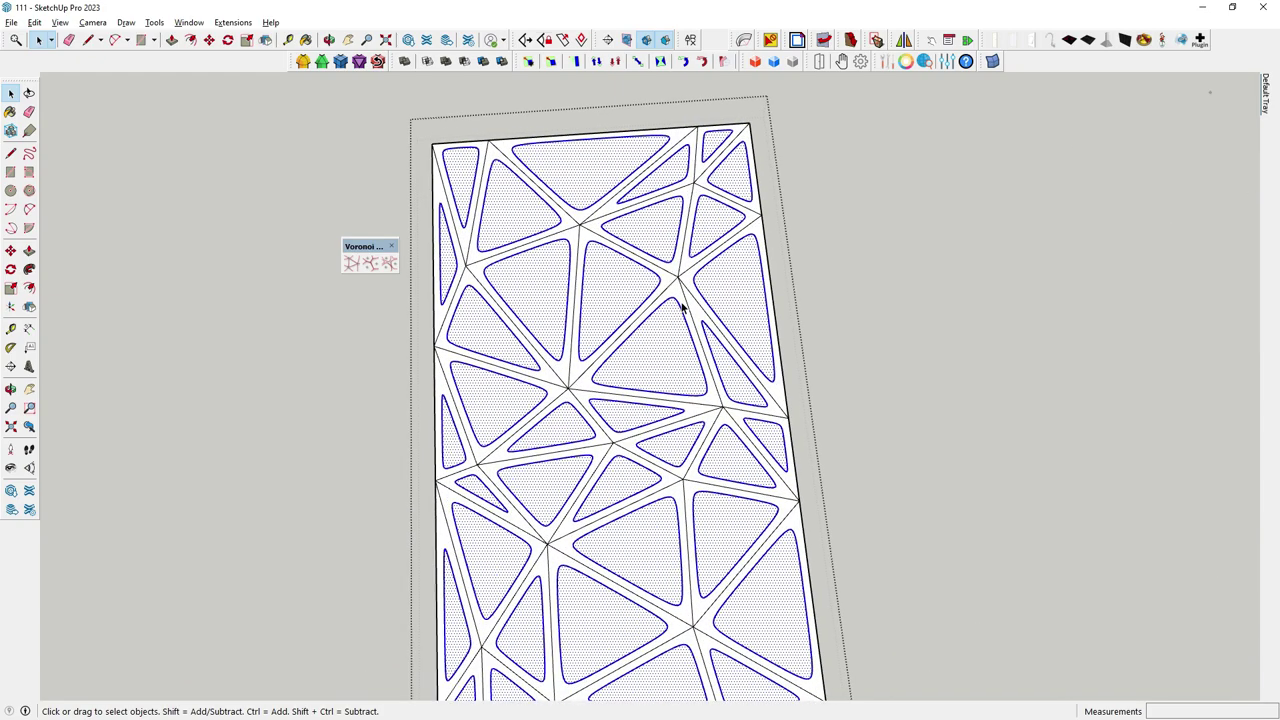
Erase the leftover triangle grid lines across the panel, including the upper-left edge
left_click(29, 112)
scroll(693, 284, "up", 1)
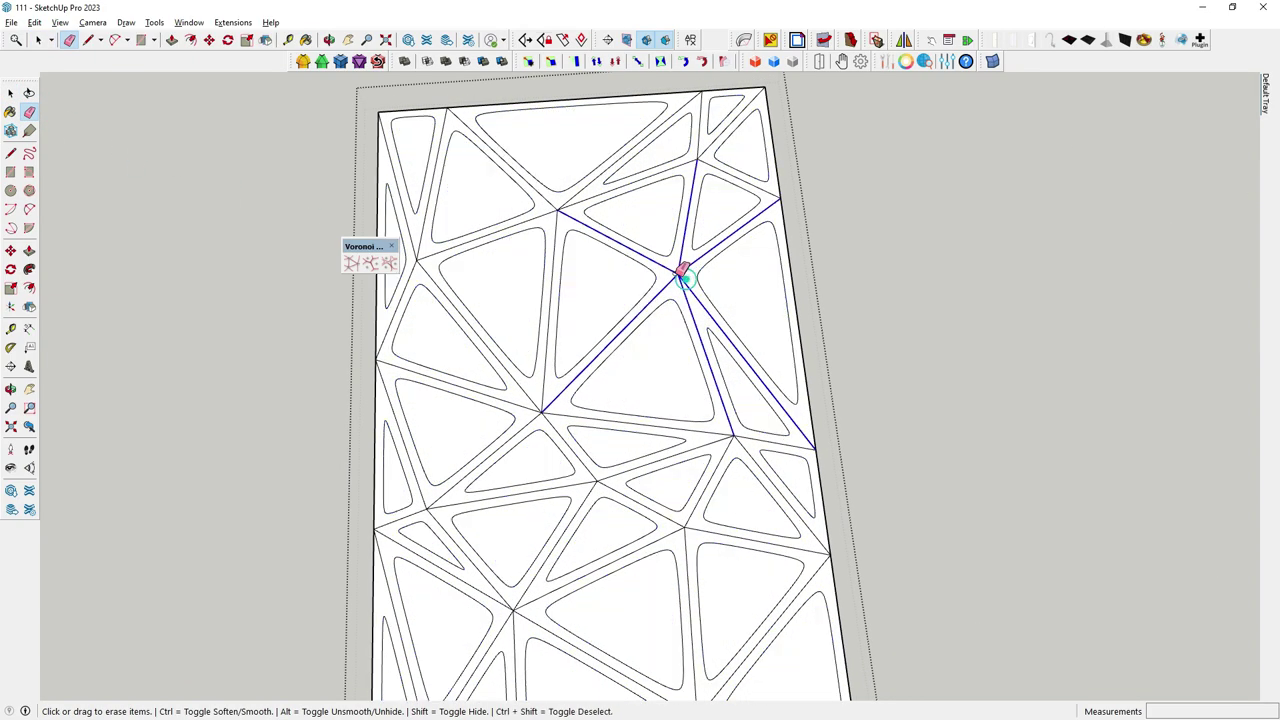
left_click_drag(563, 206, 714, 163)
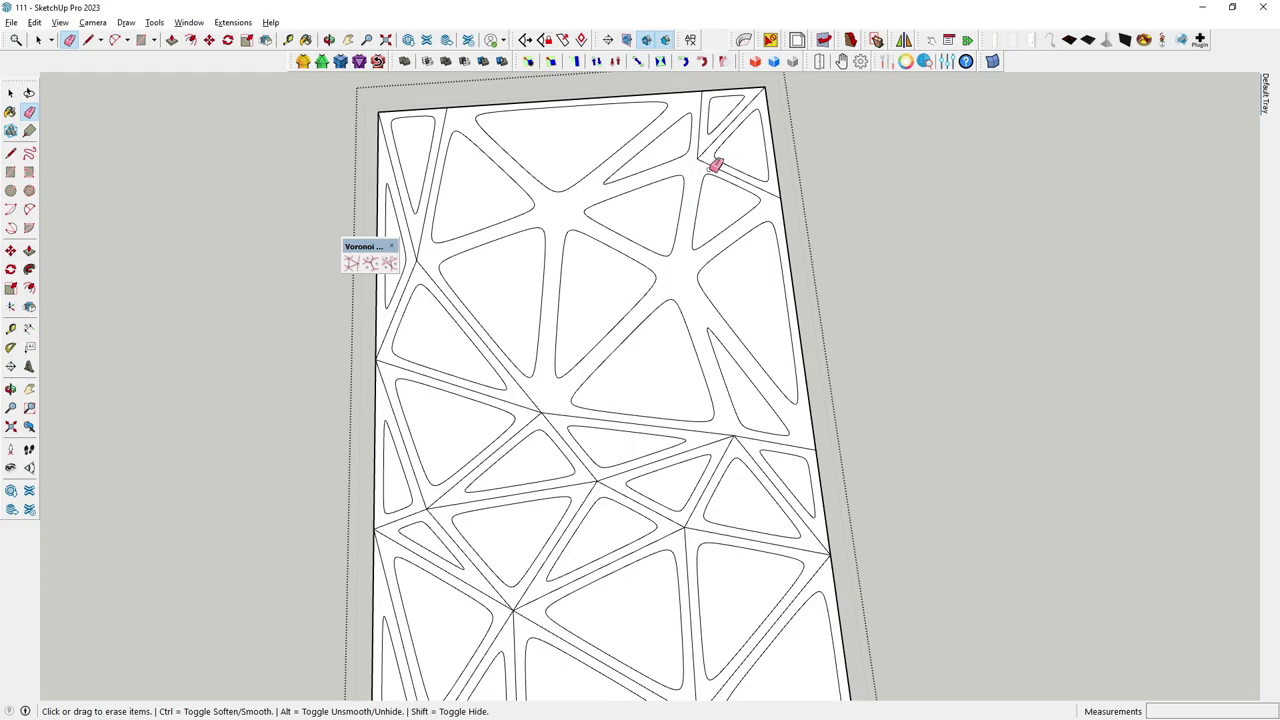
scroll(714, 163, "up", 1)
scroll(700, 143, "down", 1)
scroll(463, 189, "up", 2)
scroll(411, 256, "down", 2)
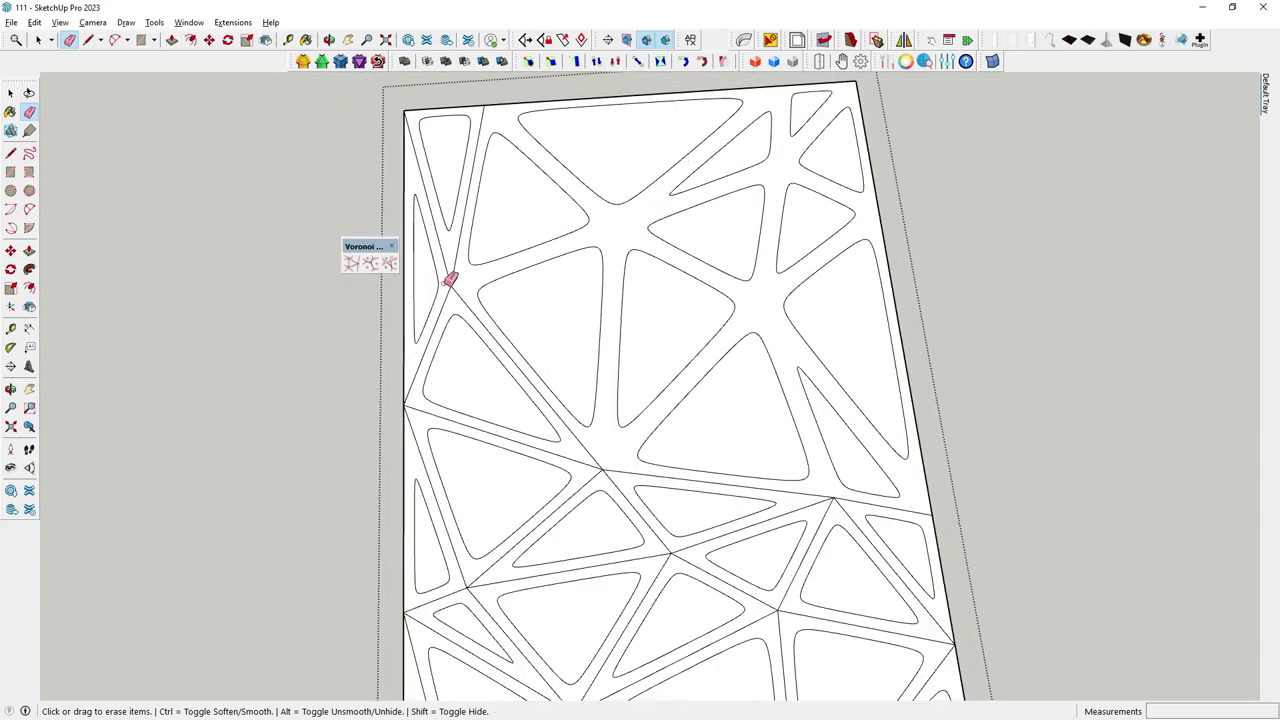
left_click_drag(451, 277, 455, 285)
scroll(462, 278, "down", 1)
scroll(463, 277, "down", 3)
Push/Pull the lattice face up 1" into a solid perforated panel and select it
key("p")
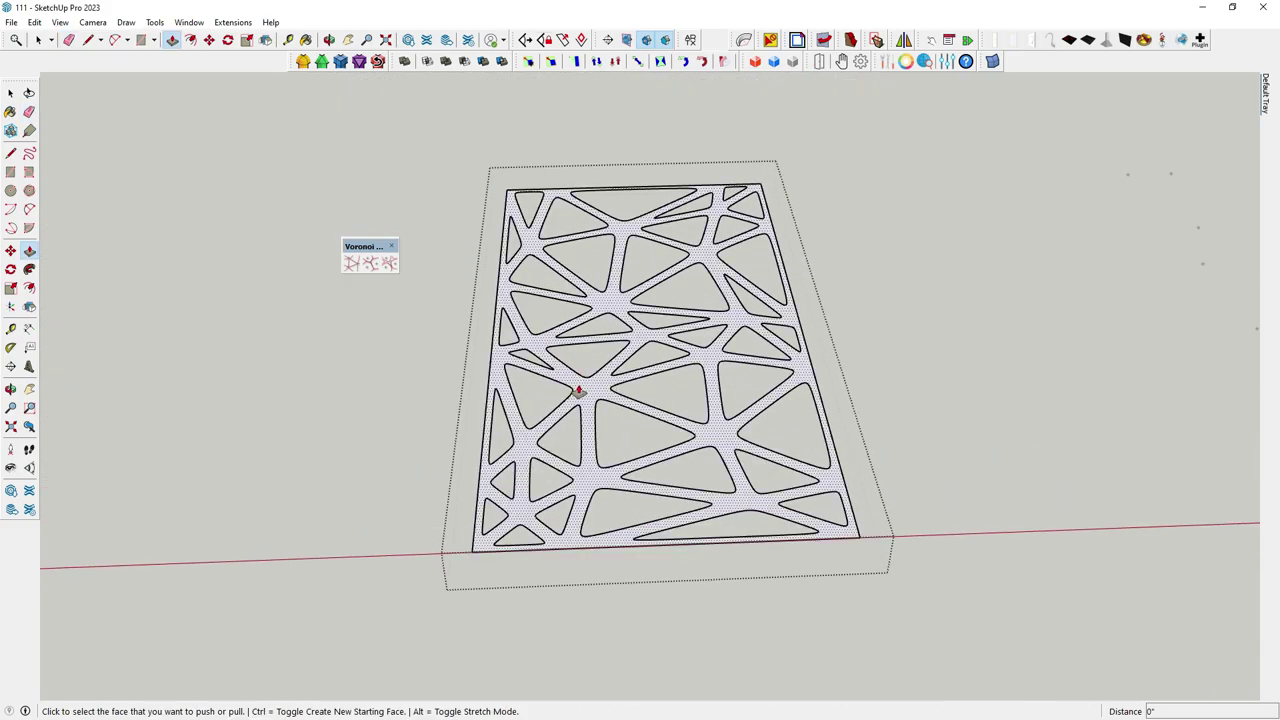
left_click(575, 382)
left_click(582, 383)
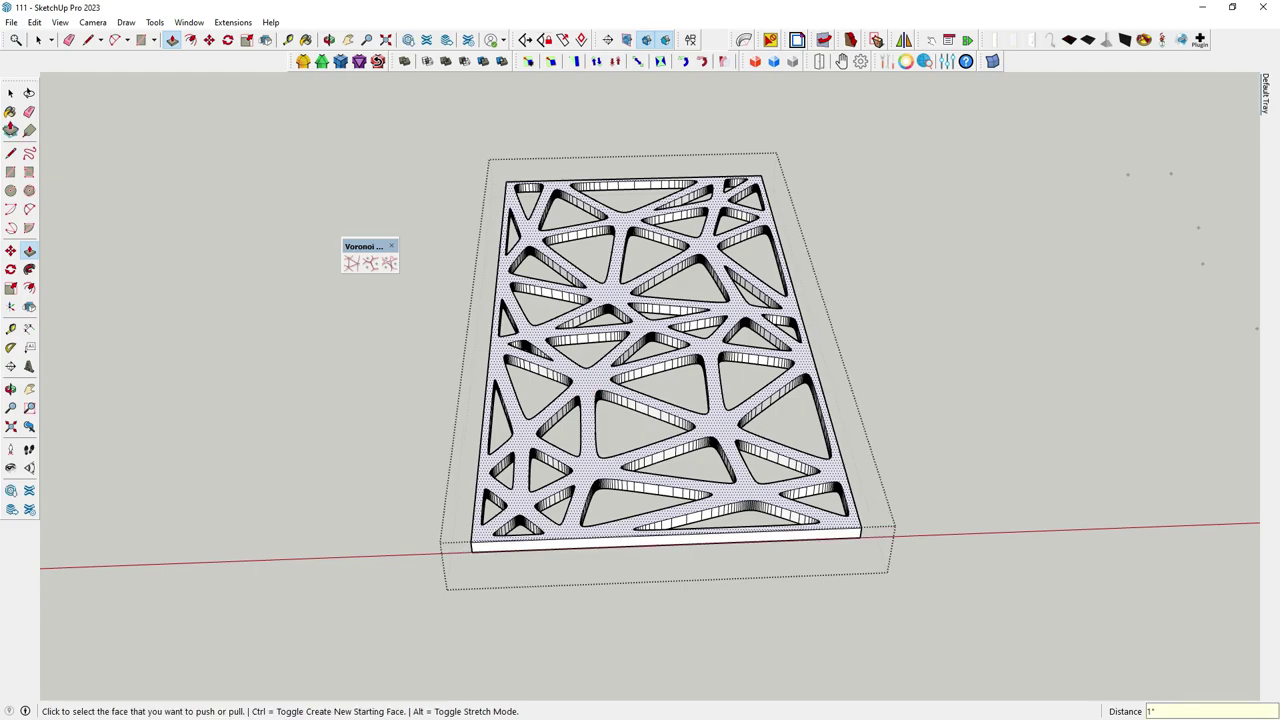
scroll(585, 335, "down", 1)
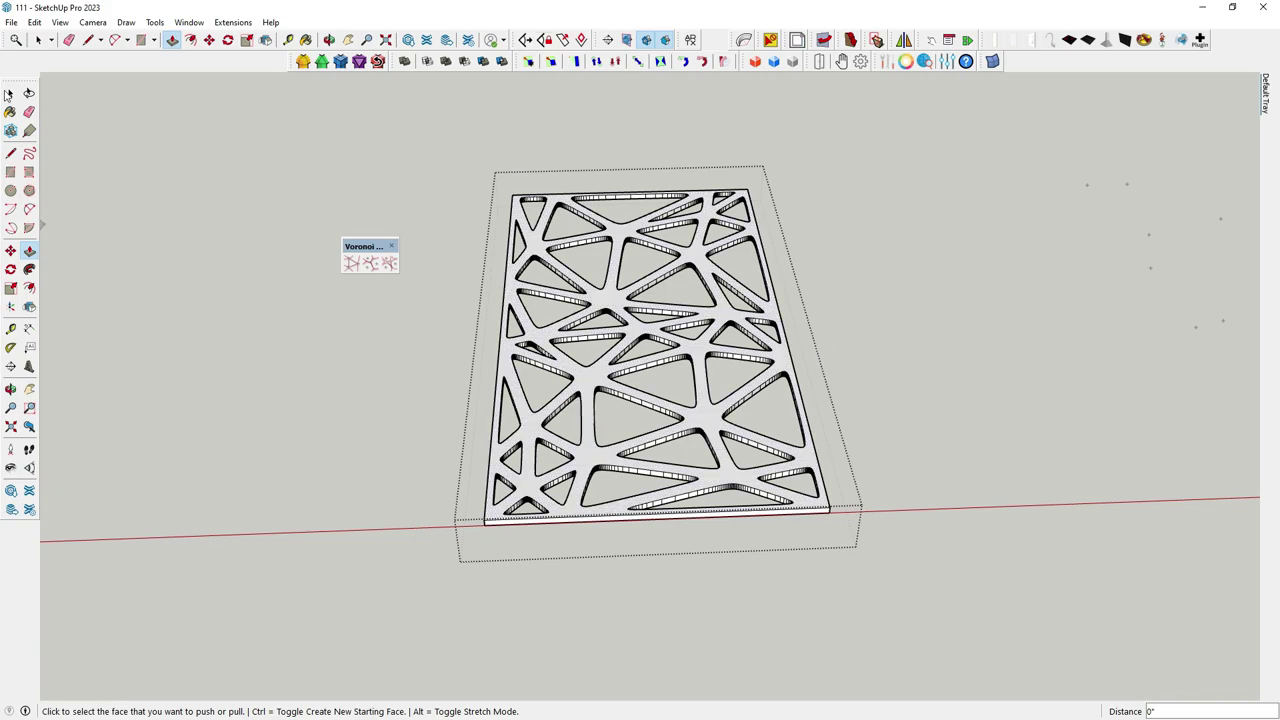
left_click(11, 92)
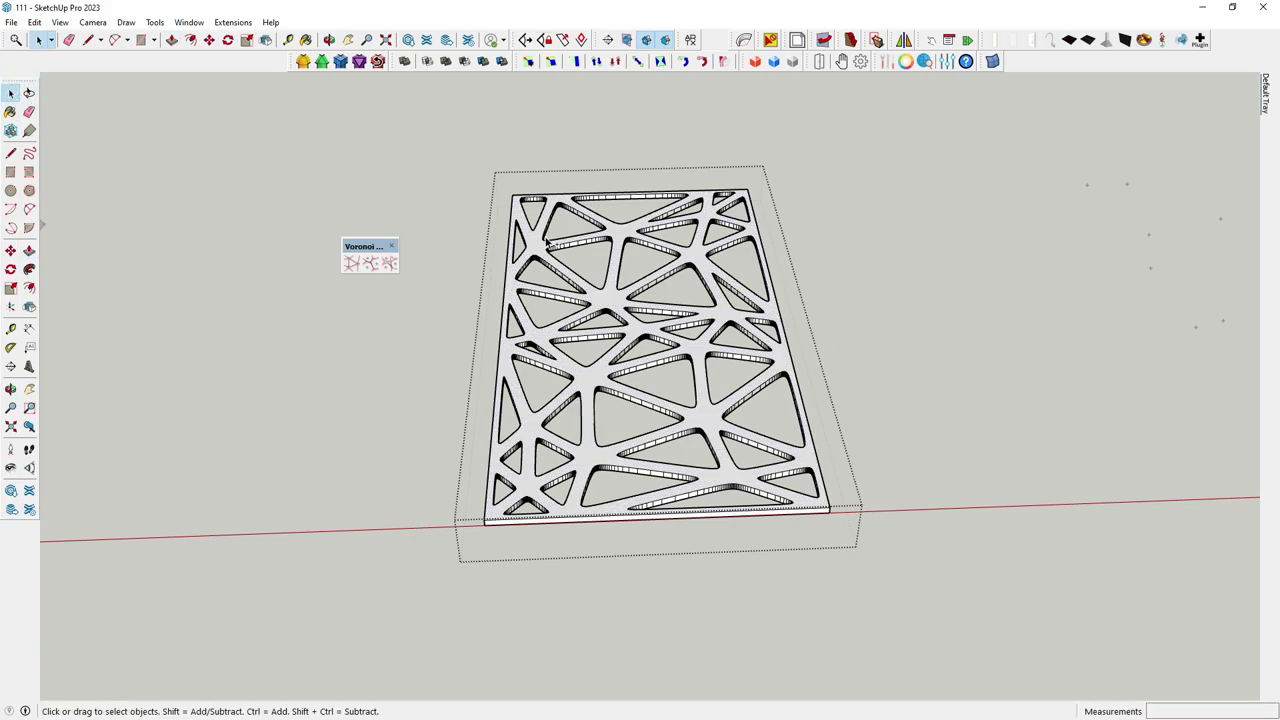
left_click(547, 242)
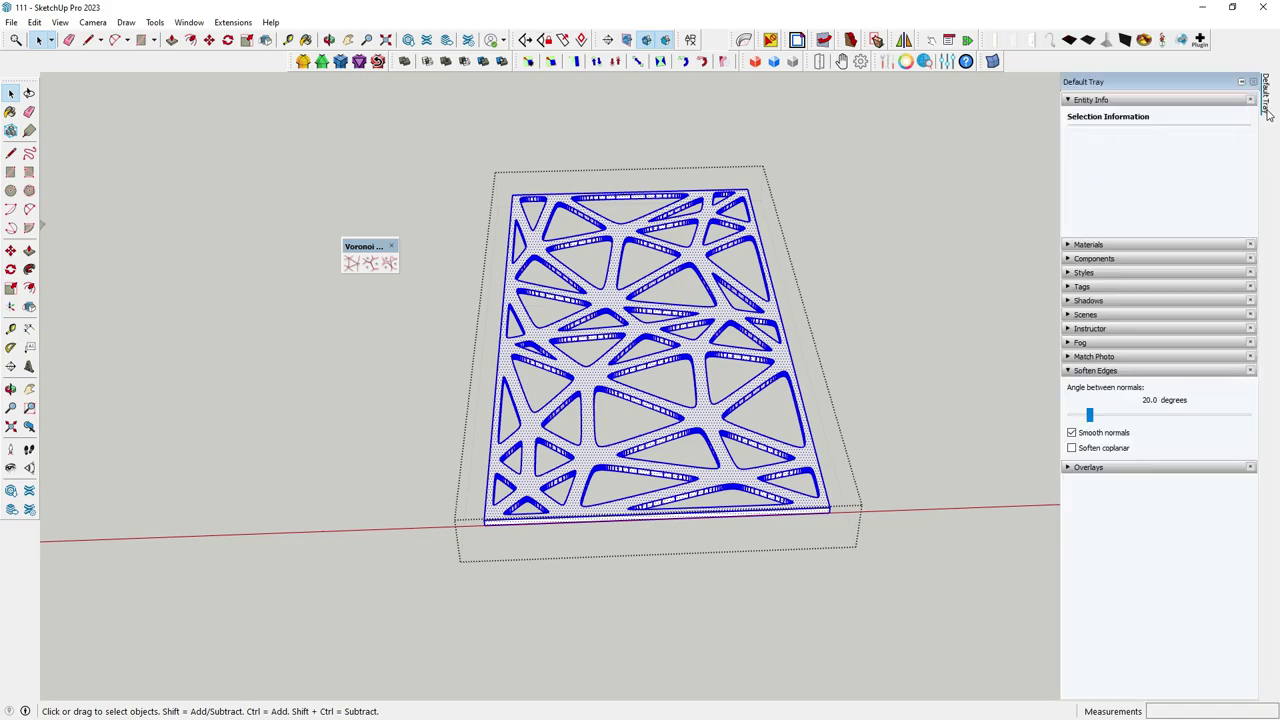
Select the middle triangle-cutout panel and rotate it 90° about its corner
left_click(975, 251)
scroll(667, 418, "down", 1)
scroll(667, 418, "down", 3)
left_click_drag(531, 323, 740, 582)
scroll(650, 445, "up", 2)
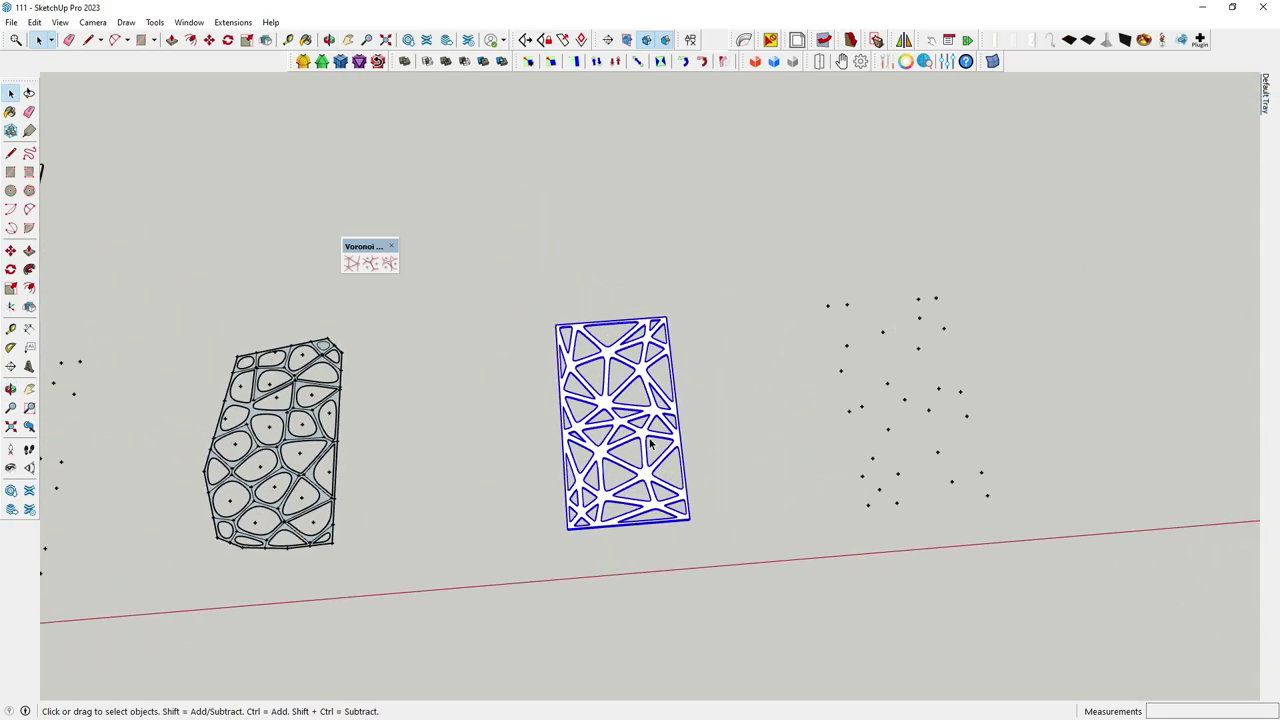
scroll(650, 445, "up", 1)
left_click(10, 269)
left_click(520, 539)
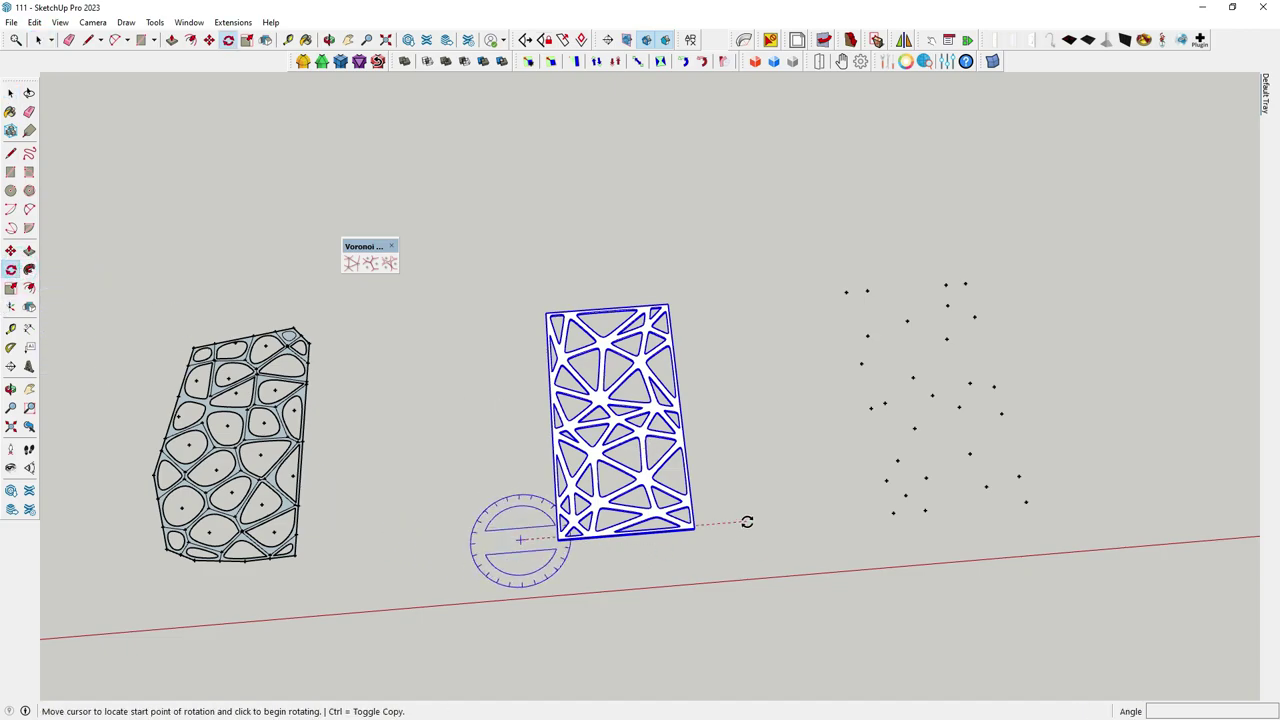
left_click(746, 522)
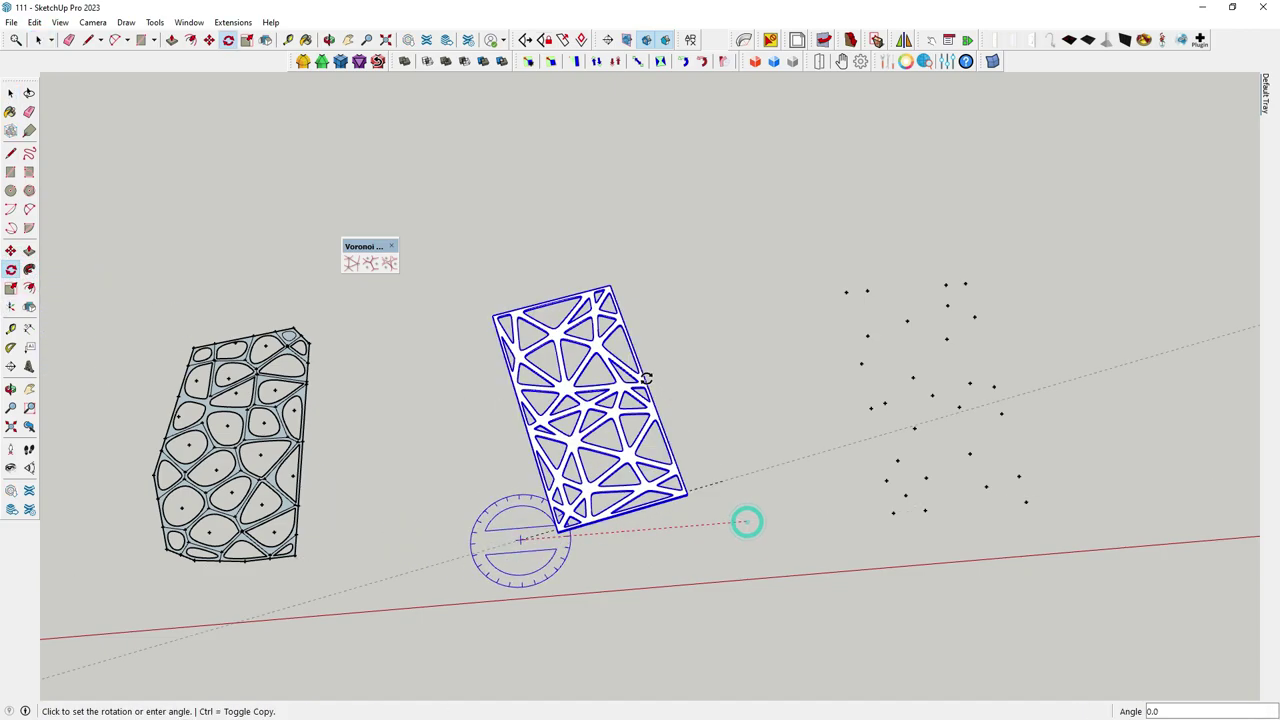
left_click(489, 343)
Move the rotated panel to a new position
left_click(457, 486)
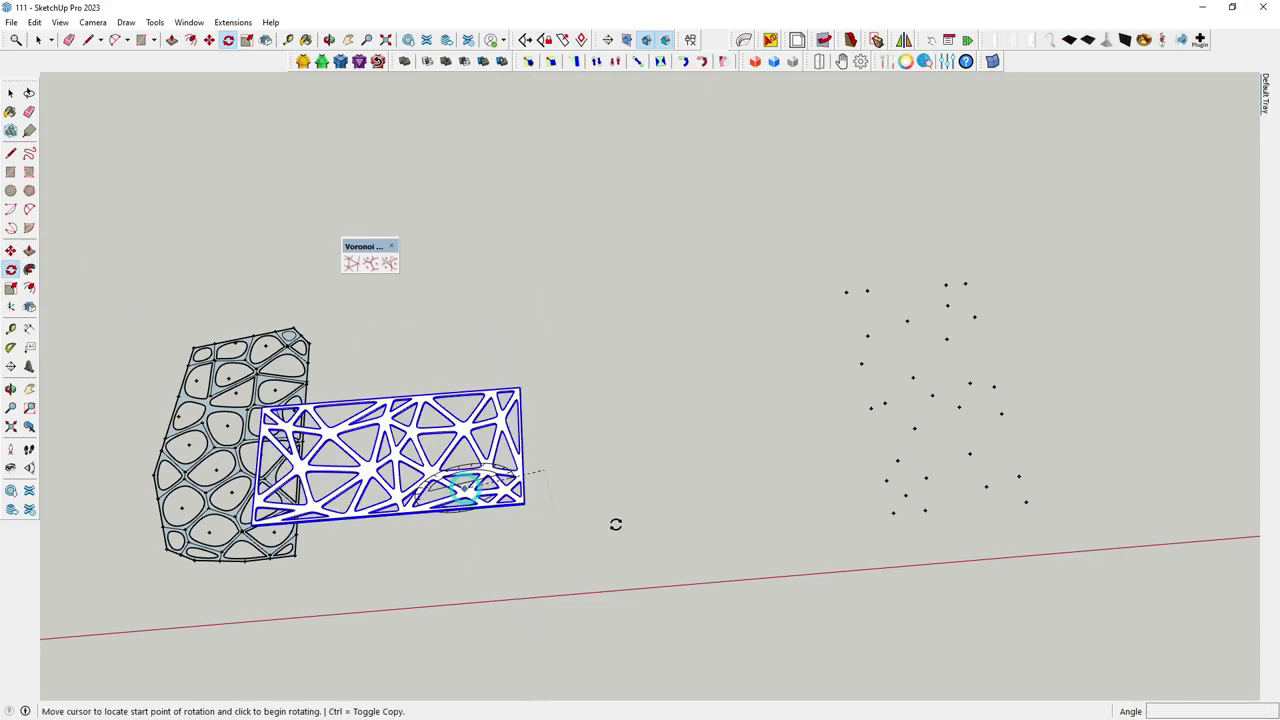
left_click(10, 249)
left_click(505, 463)
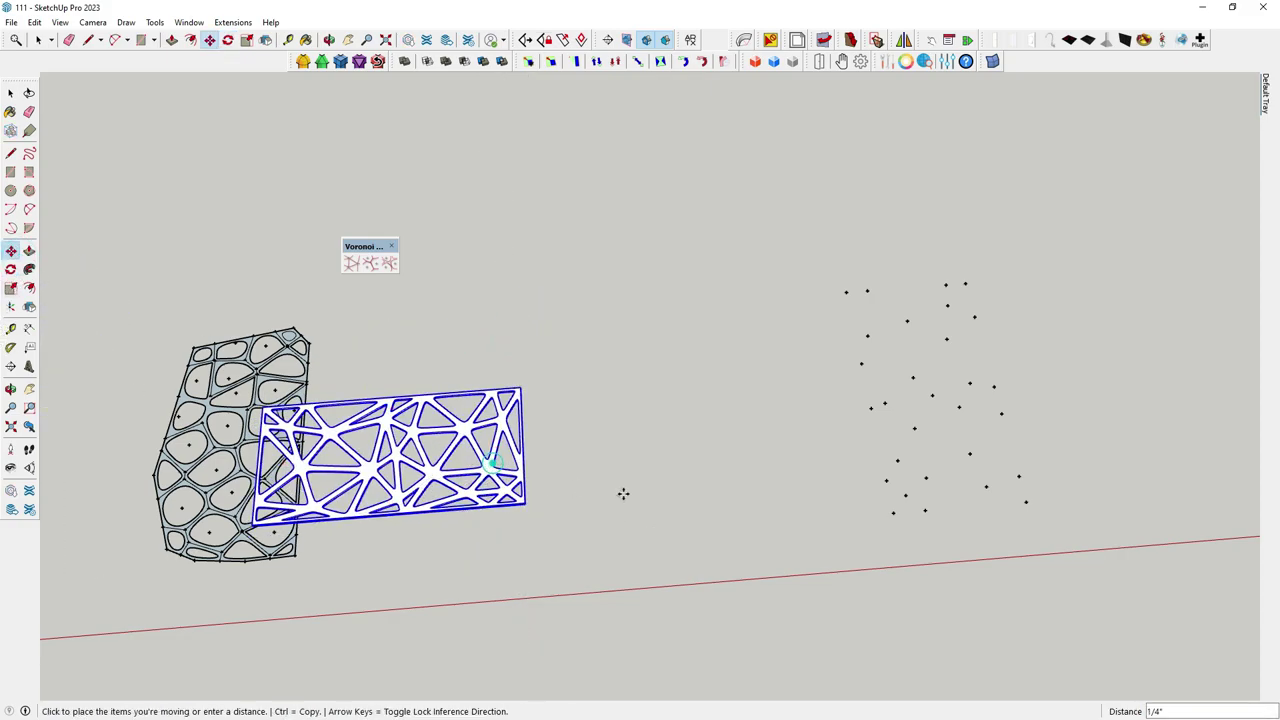
left_click(677, 499)
scroll(697, 594, "up", 3)
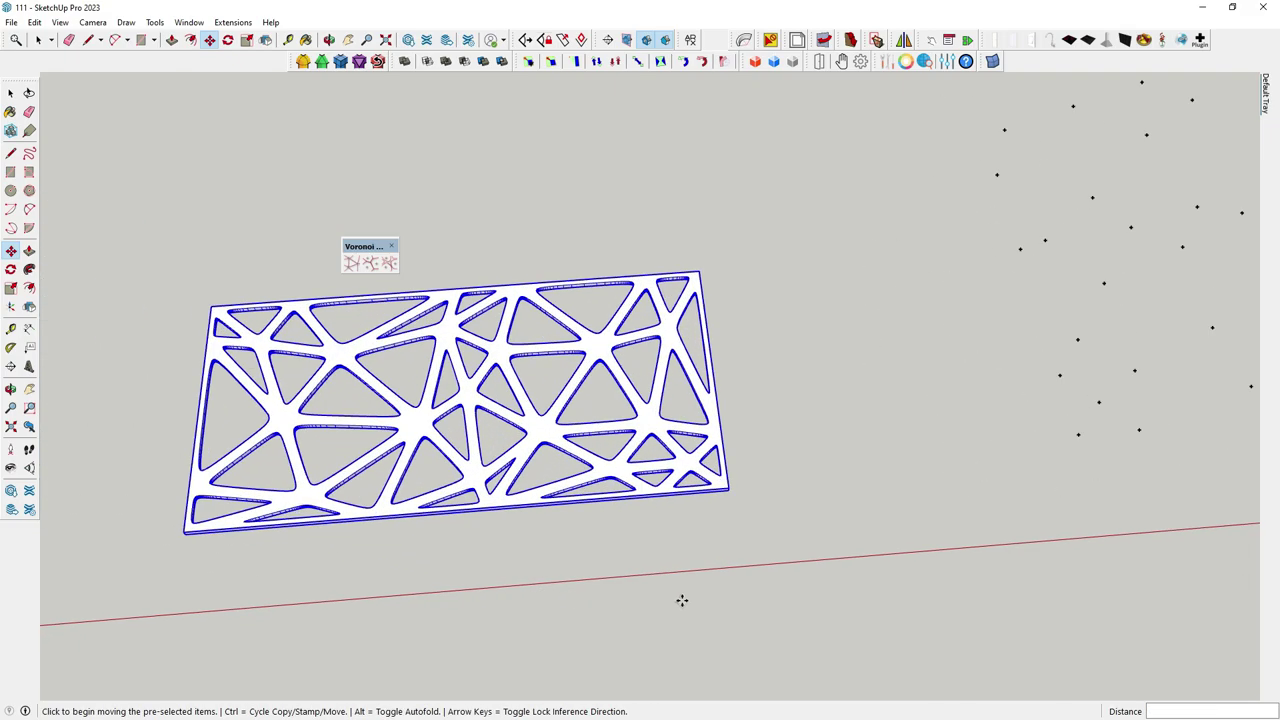
Draw a line along the panel's bottom edge plus short edges at both lower corners
left_click(14, 155)
scroll(178, 541, "up", 2)
scroll(178, 541, "up", 1)
left_click(177, 541)
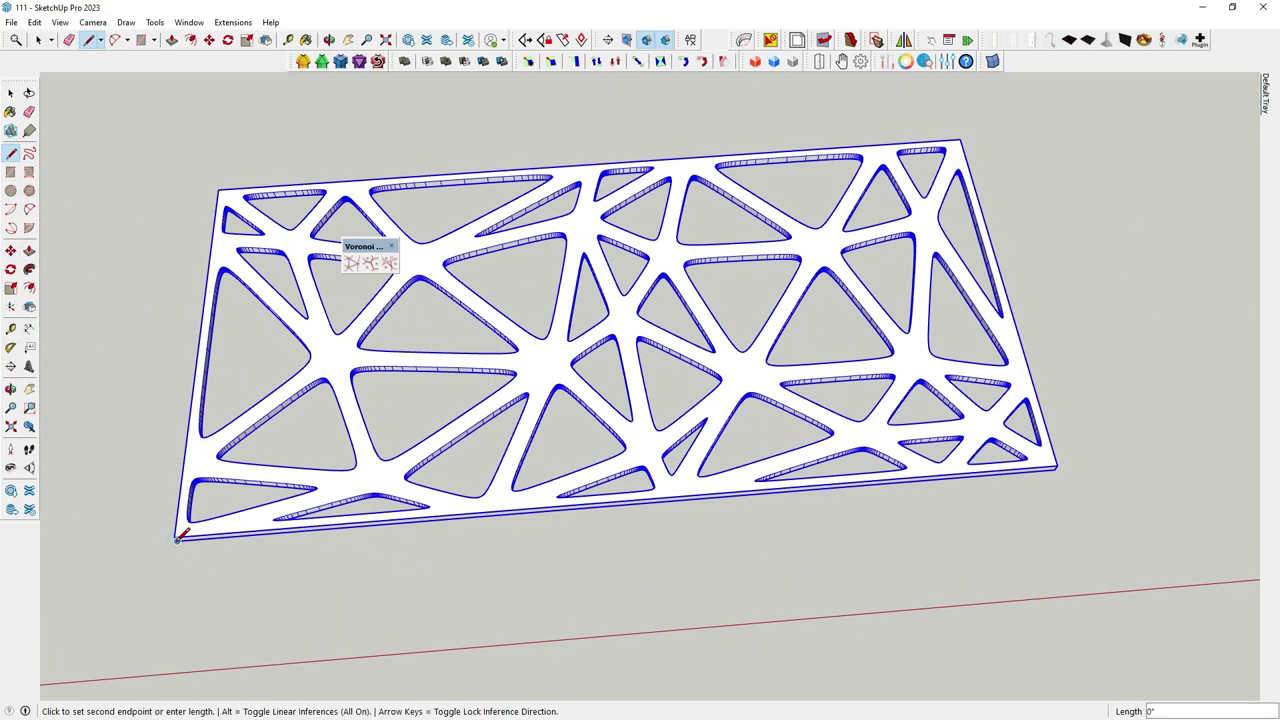
left_click(176, 566)
left_click(1074, 490)
key("Escape")
left_click(1057, 470)
left_click(1066, 510)
key("Escape")
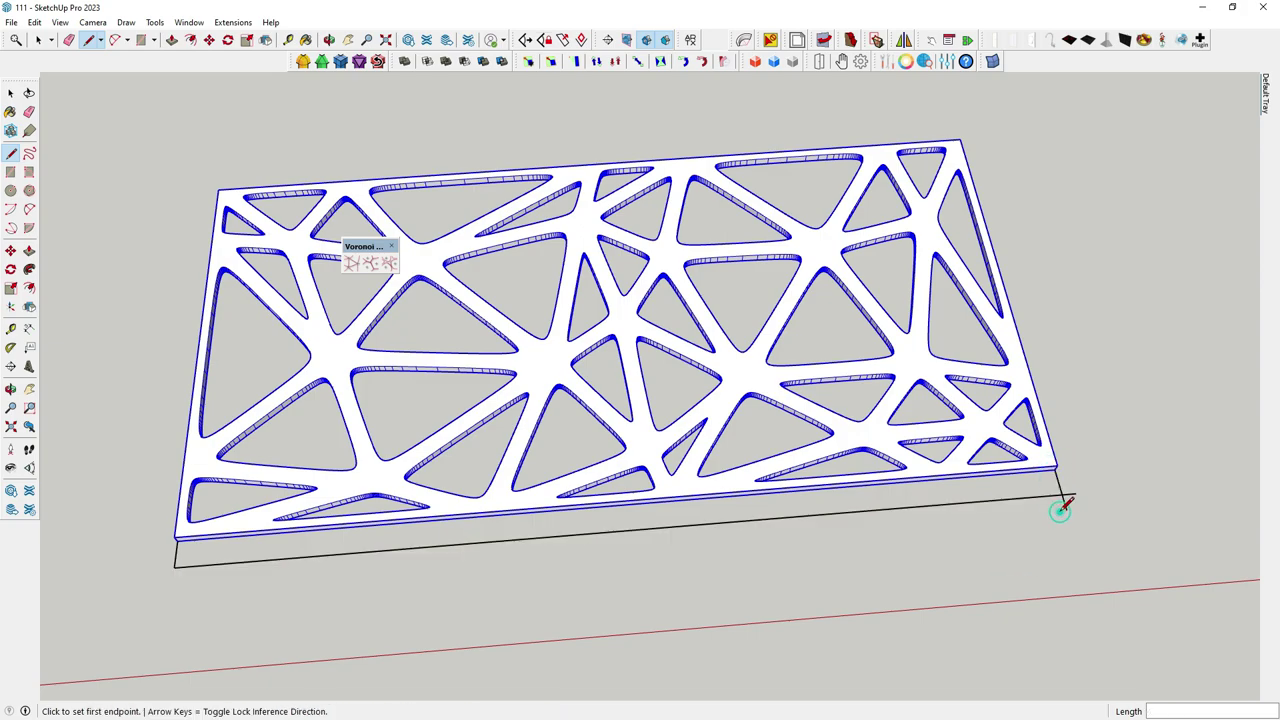
Erase the extra vertical edges below the panel
left_click(29, 112)
scroll(177, 541, "up", 1)
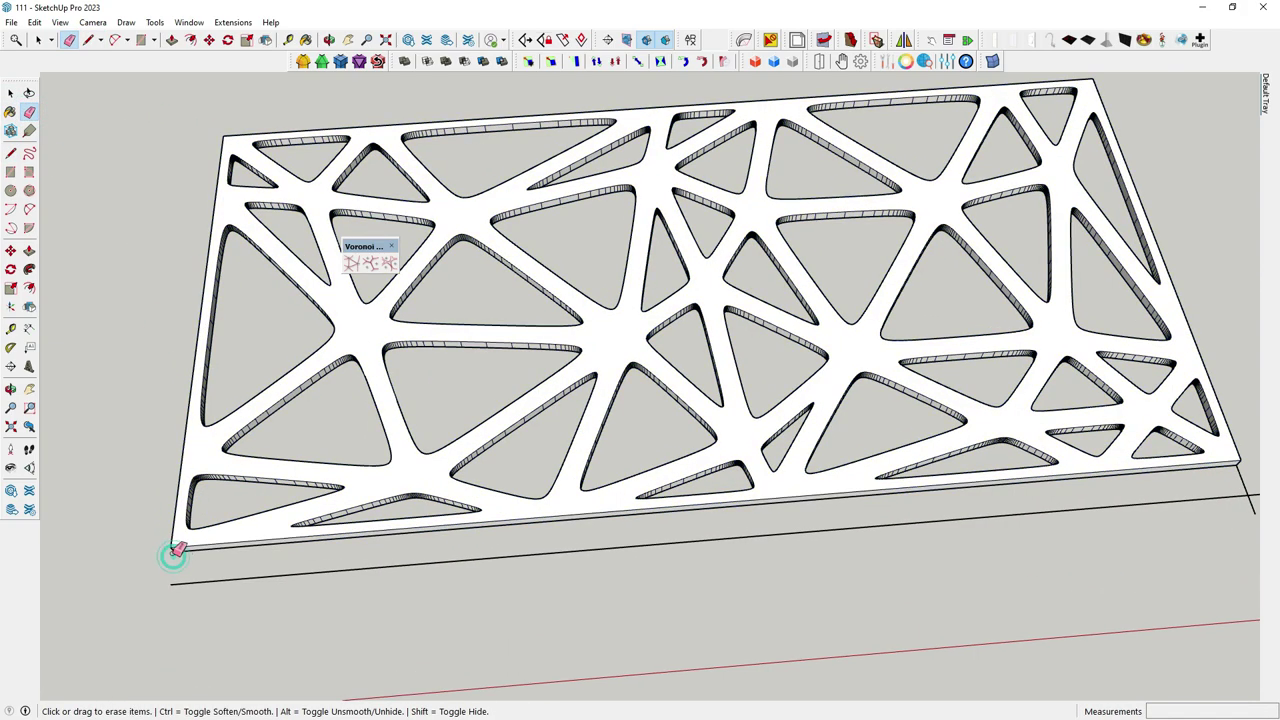
middle_click_drag(171, 557, 963, 540)
scroll(945, 484, "up", 1)
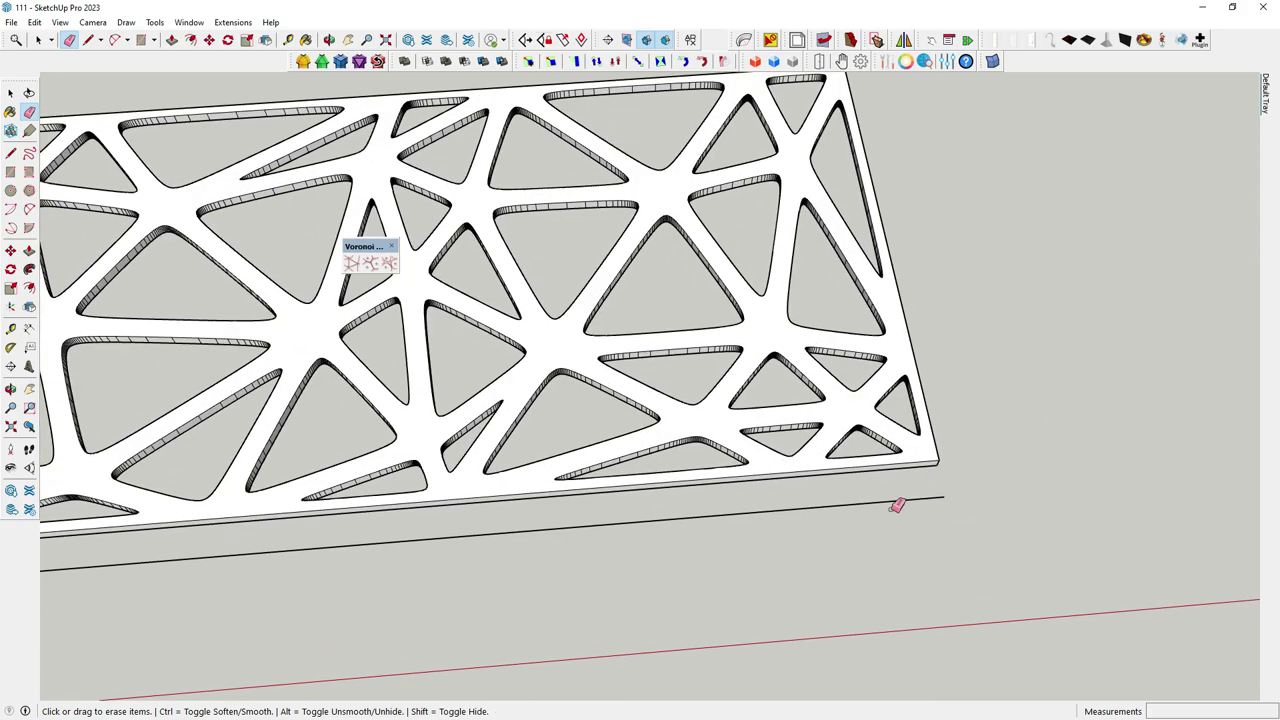
scroll(700, 428, "down", 4)
scroll(538, 370, "down", 2)
key("space")
middle_click_drag(600, 280, 566, 262)
scroll(566, 262, "down", 1)
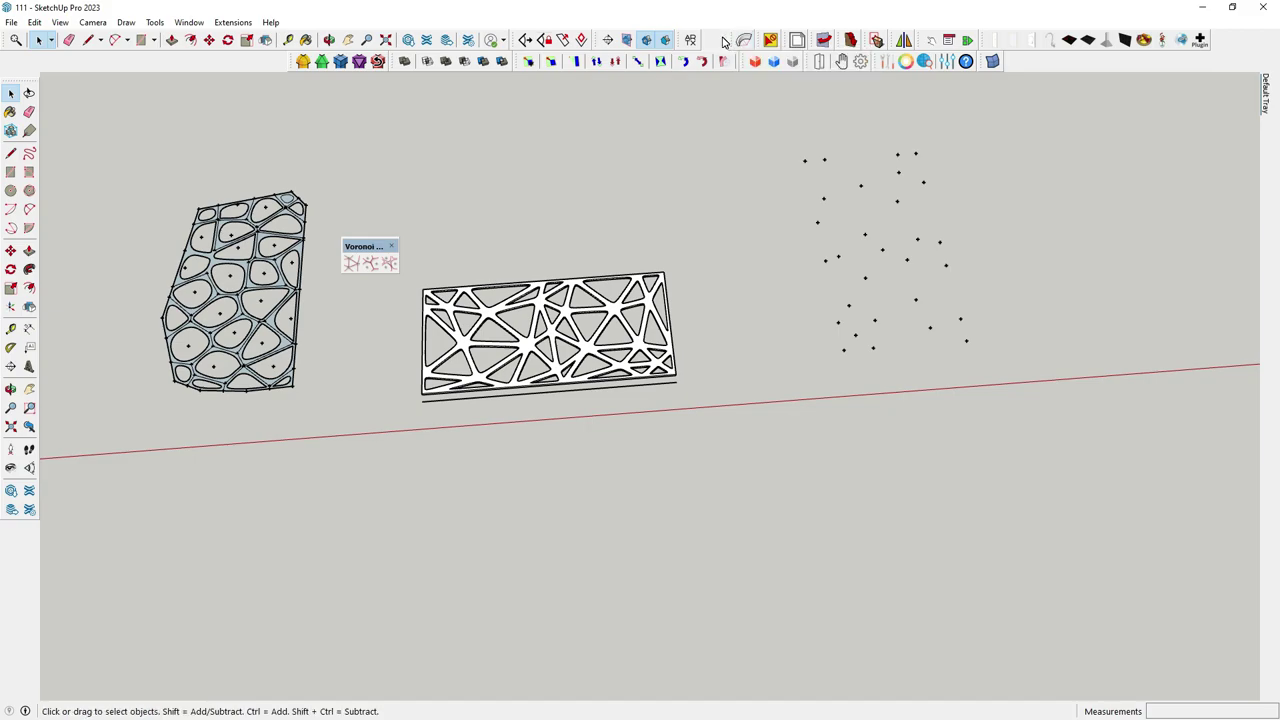
Show the True Bend toolbar and move it out of the way
right_click(724, 41)
left_click_drag(729, 228, 462, 162)
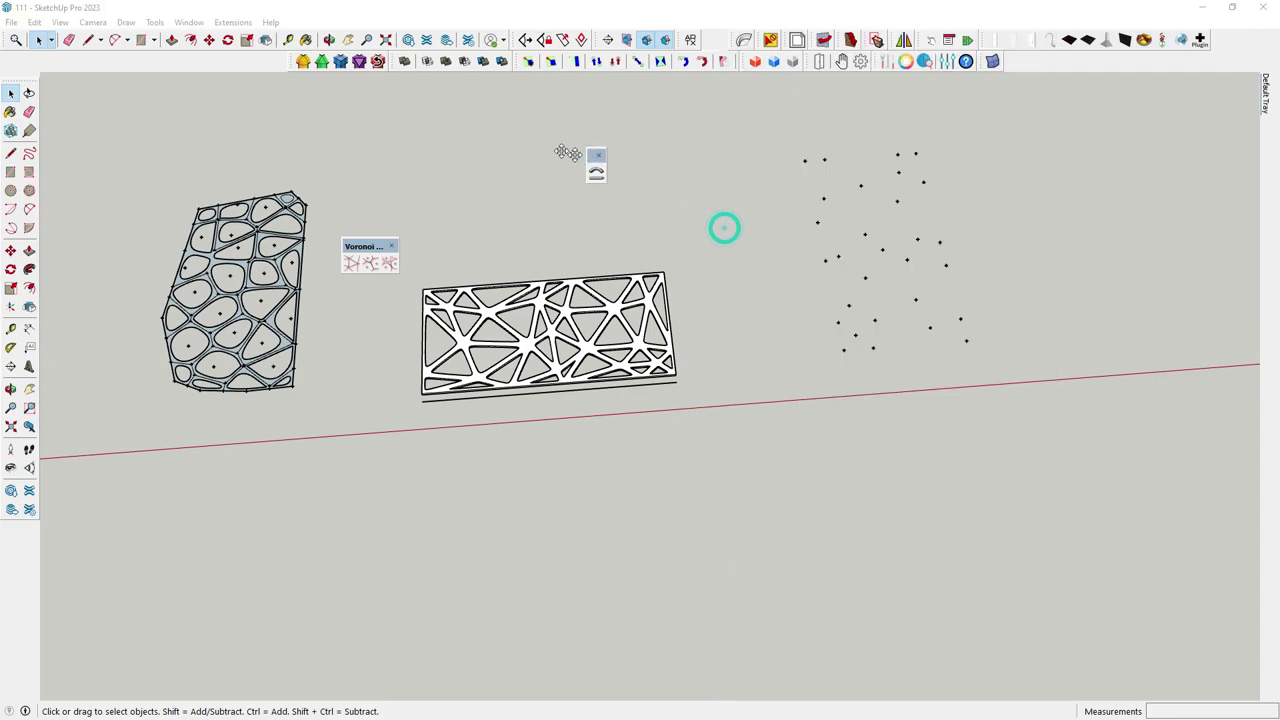
left_click(10, 171)
Measure the panel's bottom edge as 3' with a dimension, then delete the dimension
scroll(434, 471, "up", 2)
scroll(520, 477, "up", 2)
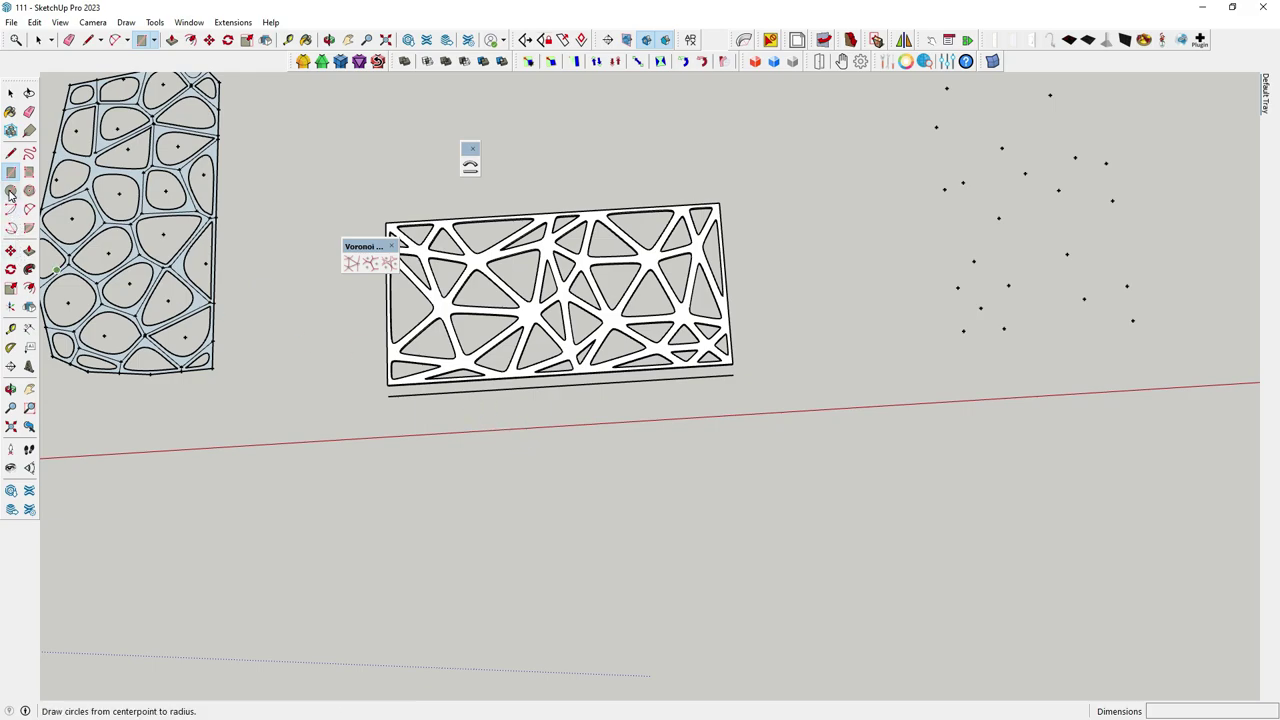
left_click(29, 328)
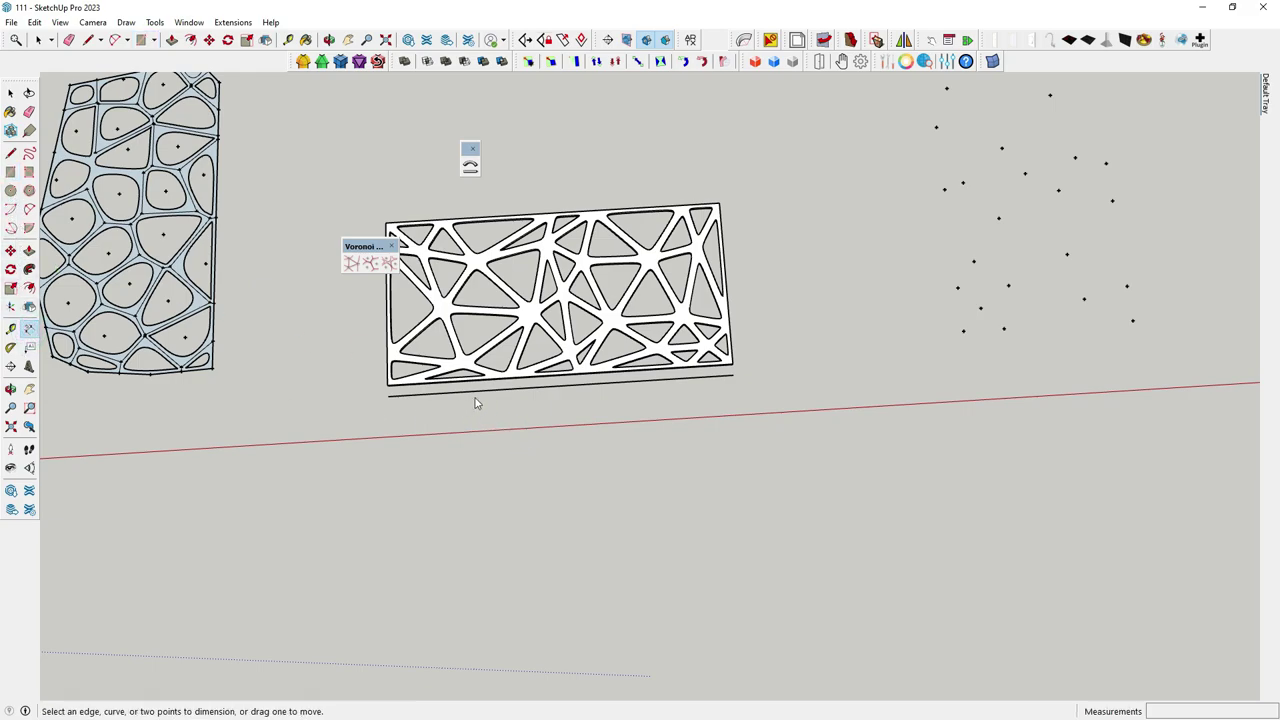
left_click(477, 392)
scroll(474, 434, "up", 2)
left_click(537, 436)
left_click(29, 111)
left_click(474, 420)
left_click(11, 94)
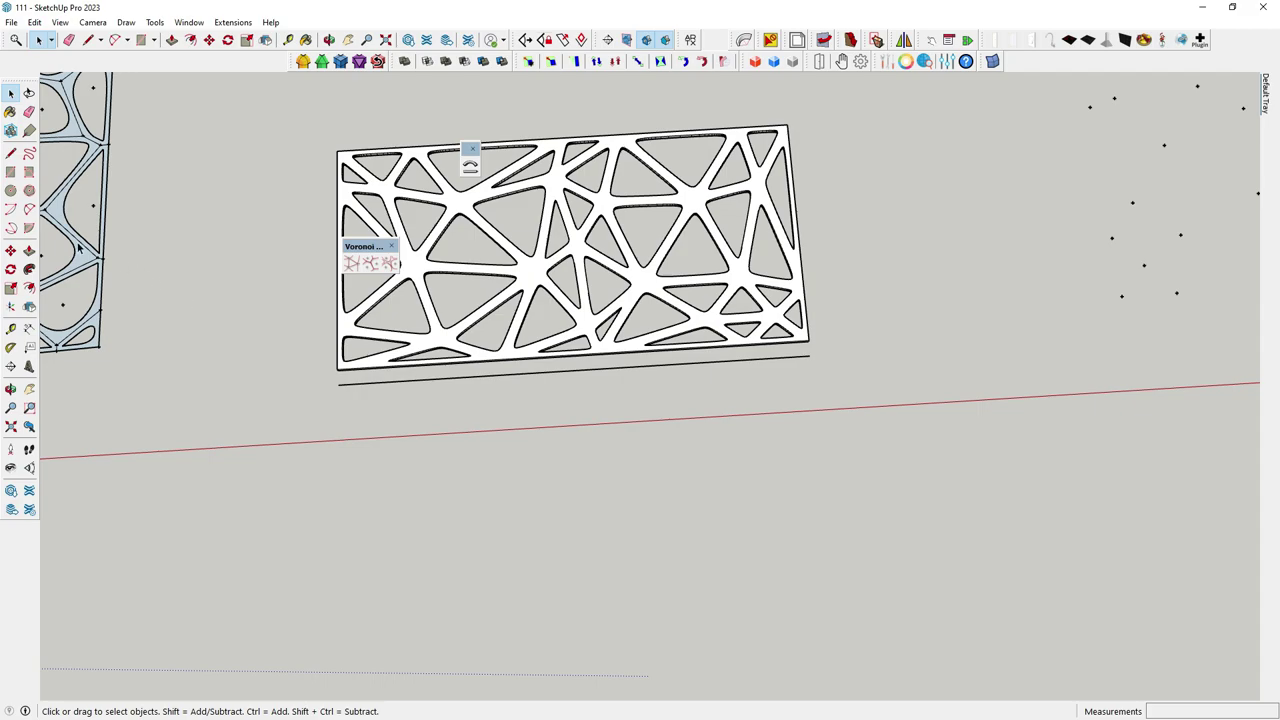
Draw a 2' by 2' square below the panel, then select the panel
left_click(11, 171)
left_click(451, 403)
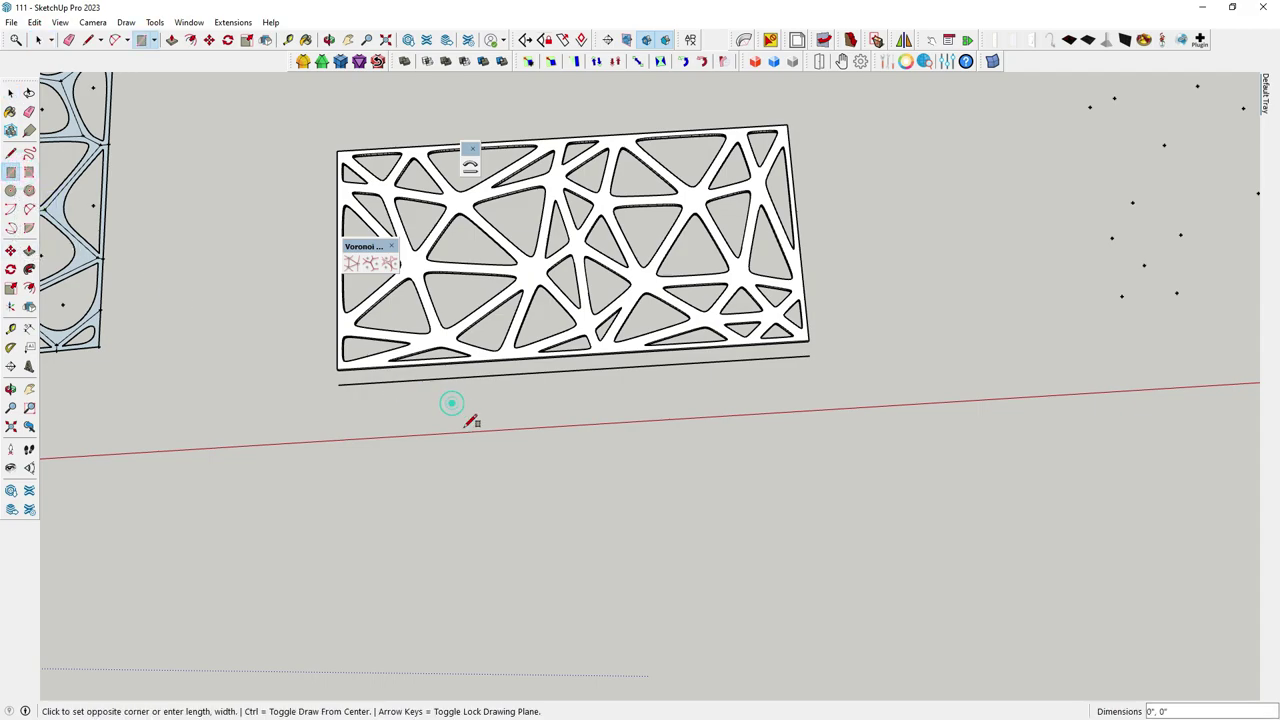
left_click(470, 437)
left_click(462, 446)
type("2',2'")
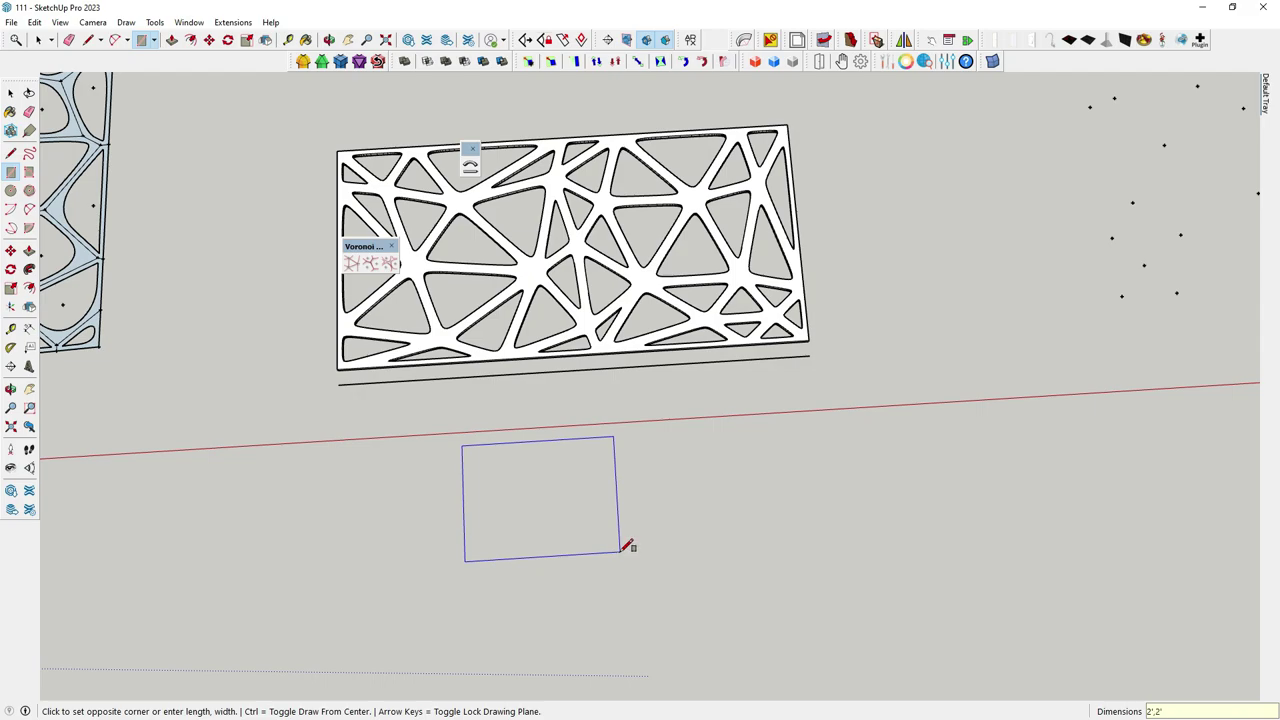
key("Return")
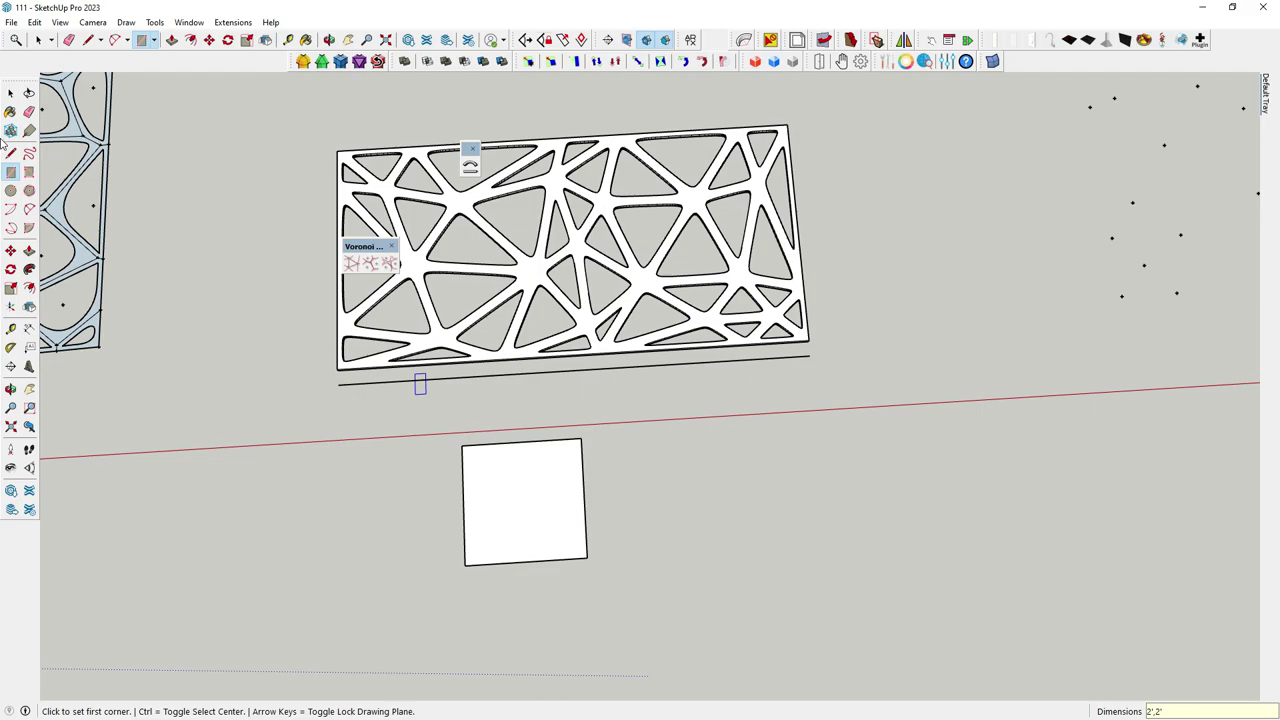
left_click(10, 93)
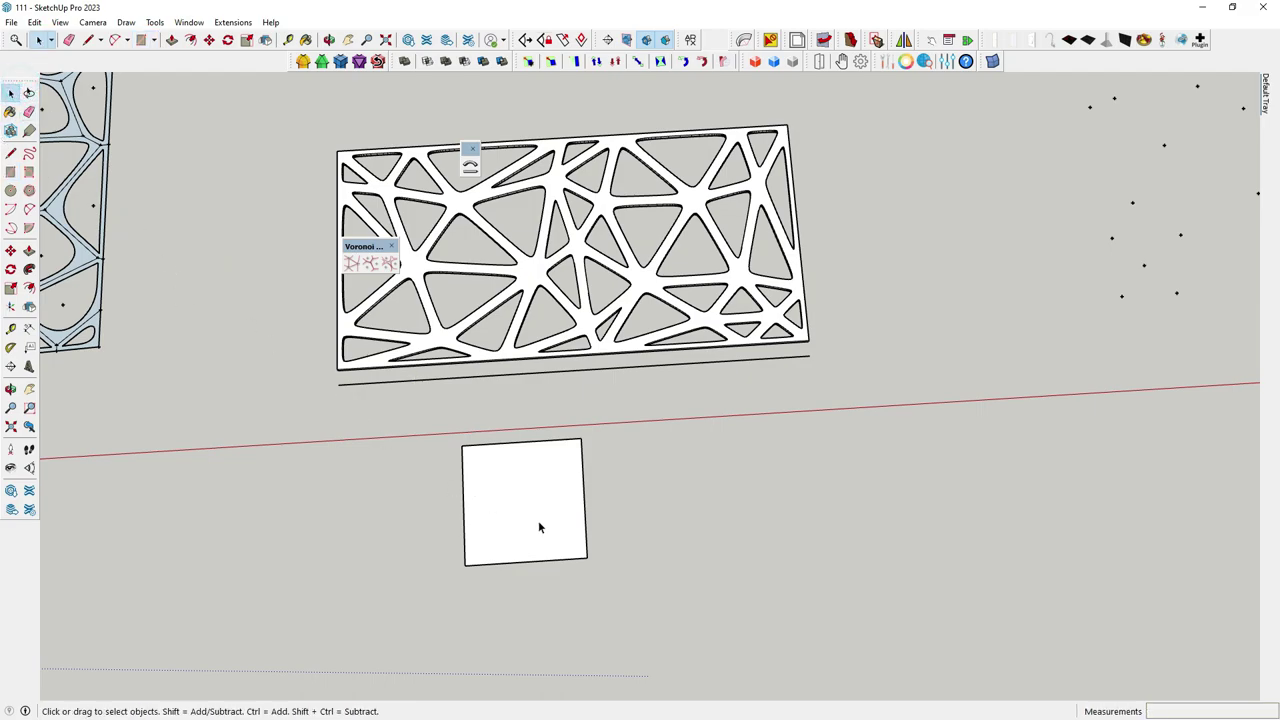
scroll(523, 491, "down", 2)
scroll(523, 491, "down", 1)
scroll(590, 478, "up", 1)
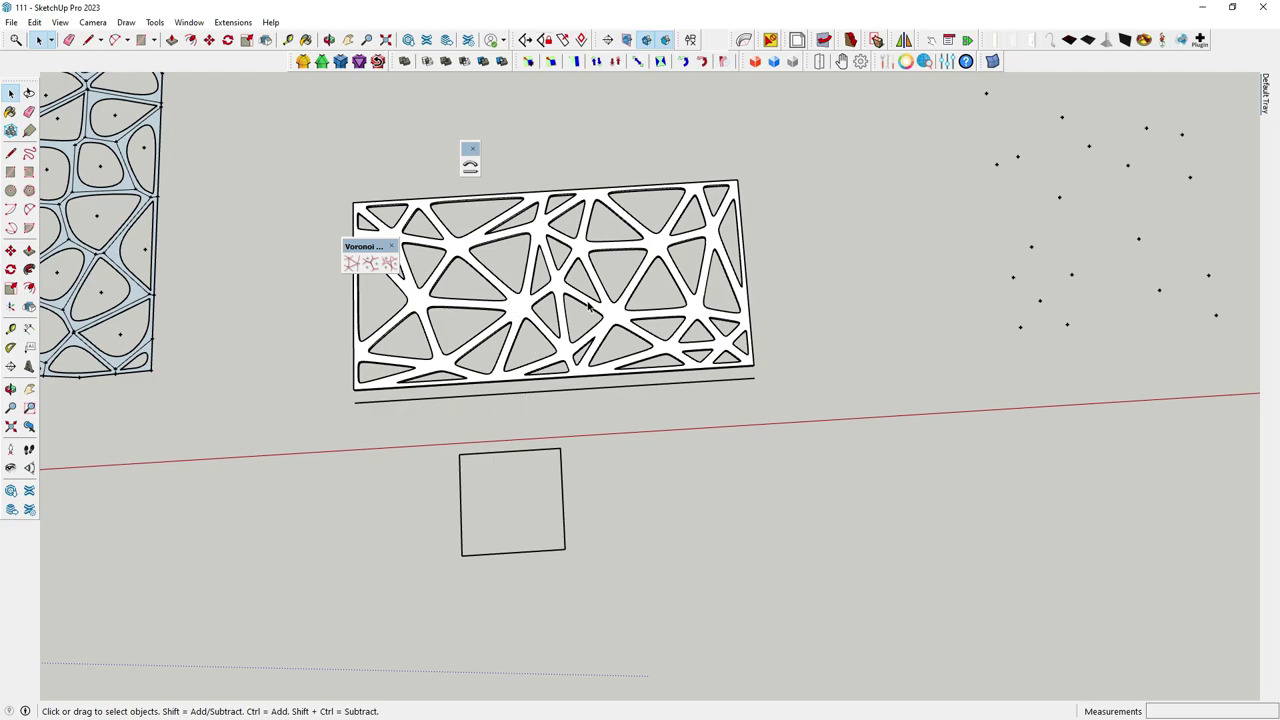
left_click(528, 306)
Rotate the triangle-cutout panel 90° about its corner so it stands upright
middle_click_drag(513, 452, 578, 348)
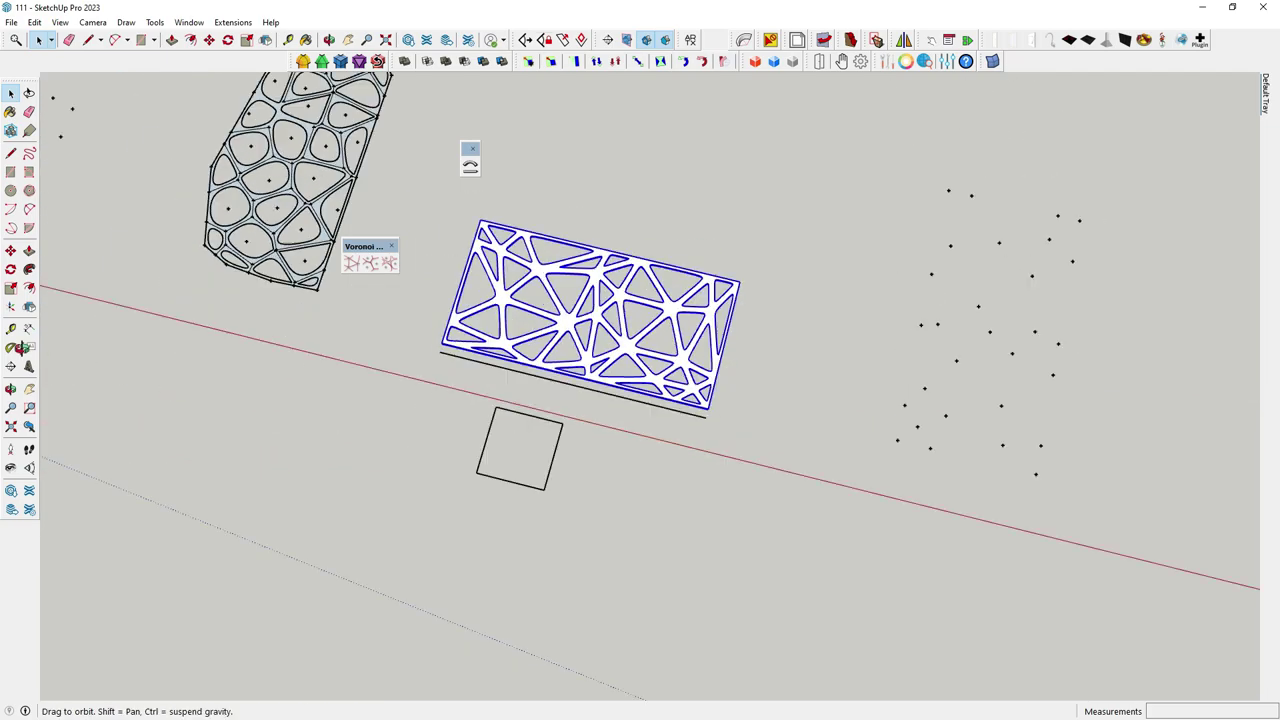
left_click(10, 269)
mouse_move(679, 437)
middle_mouse_down()
mouse_move(522, 331)
mouse_move(706, 464)
middle_mouse_up()
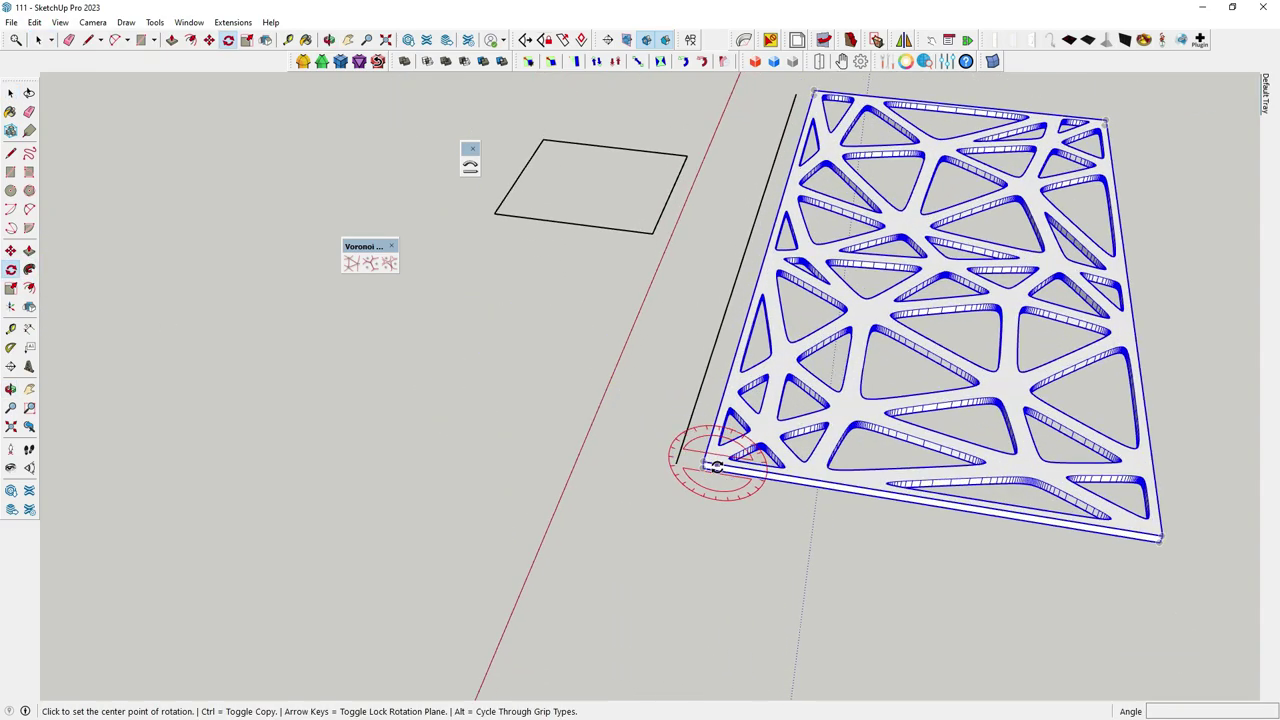
left_click(706, 463)
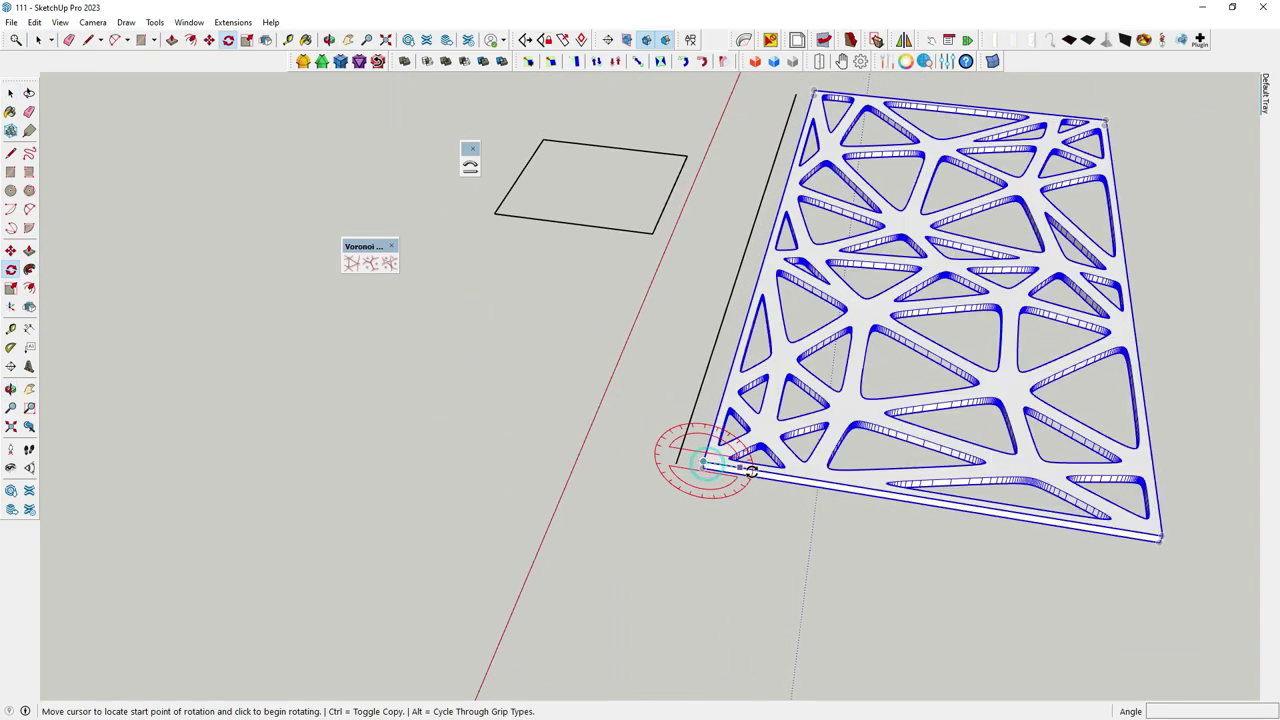
left_click(755, 468)
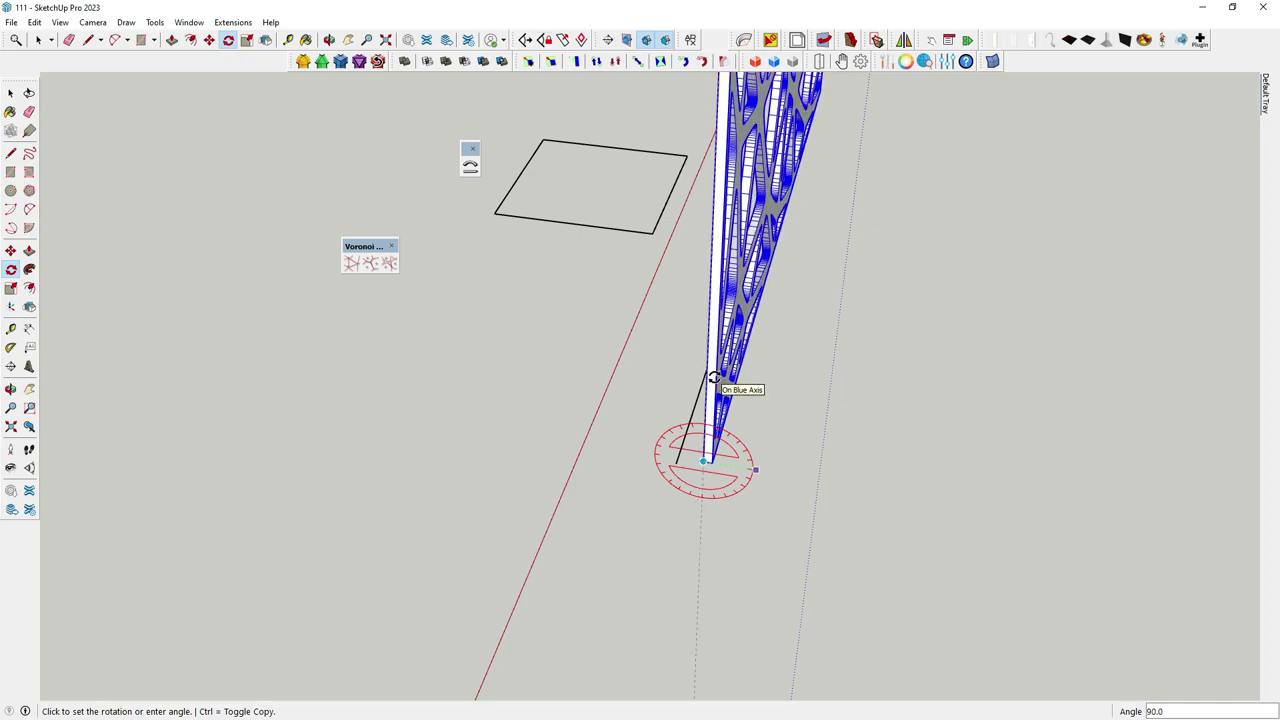
type("90")
left_click(718, 386)
middle_click_drag(668, 517, 143, 274)
Run Shape Bender on the panel, picking the baseline and the 2' × 2' square as curve
key("space")
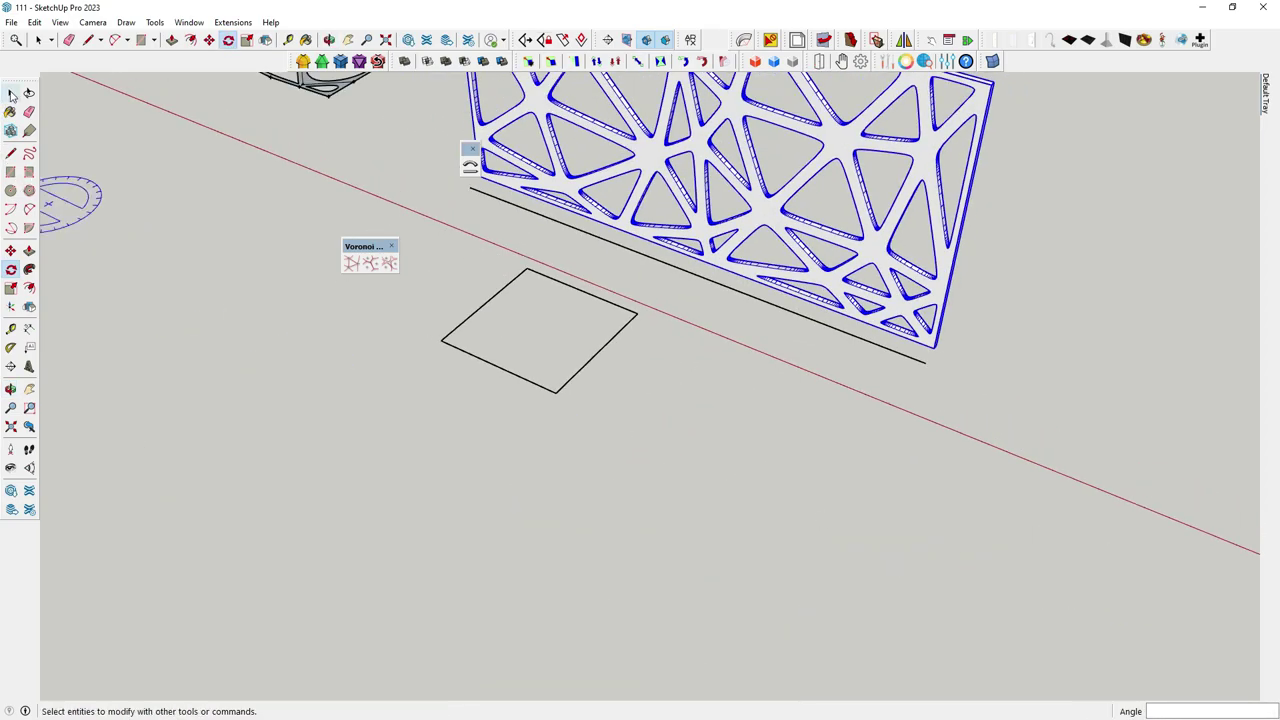
left_click(174, 364)
mouse_move(174, 364)
middle_mouse_down()
mouse_move(594, 577)
mouse_move(689, 366)
middle_mouse_up()
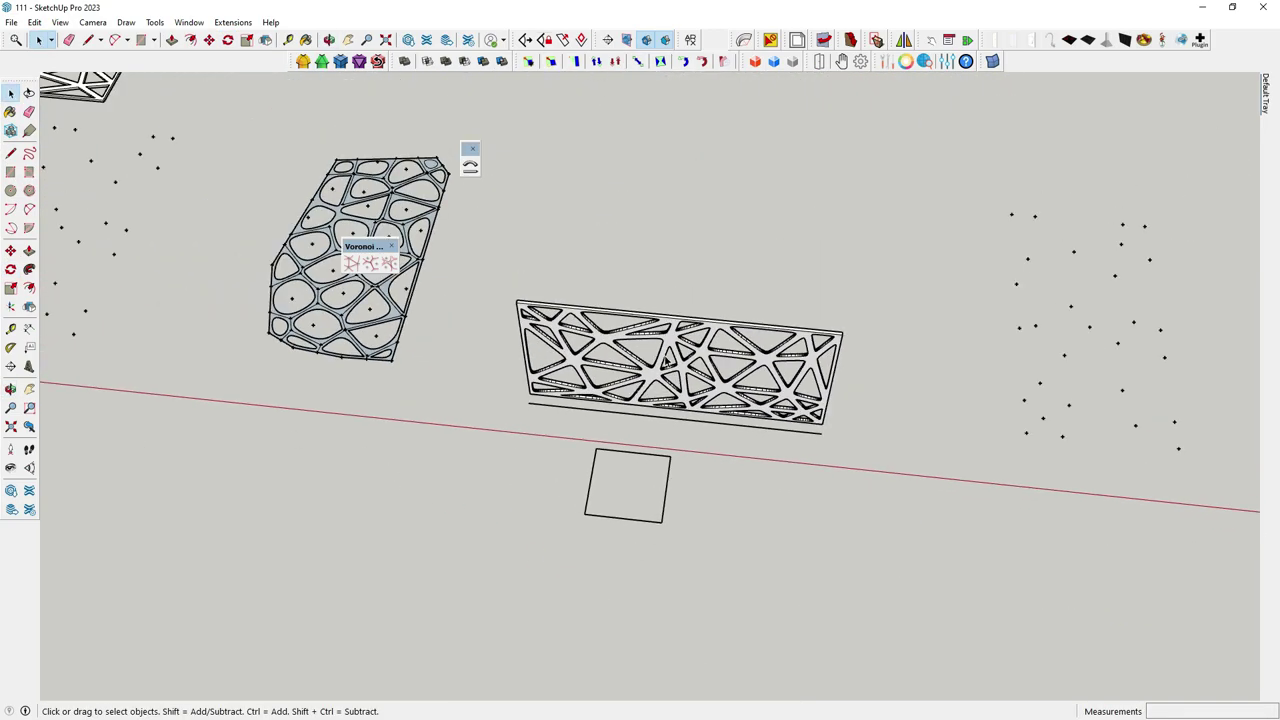
left_click(665, 361)
left_click(470, 167)
left_click(677, 425)
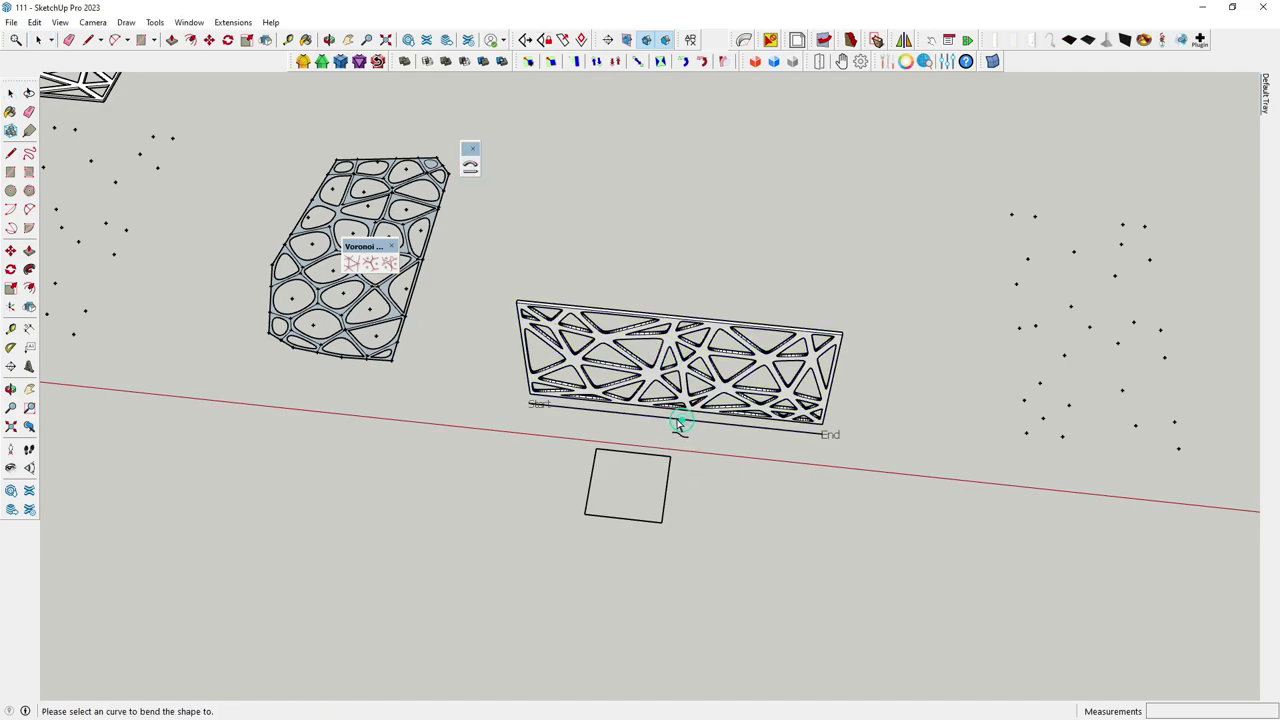
left_click(669, 481)
left_click(670, 488)
scroll(667, 477, "up", 1)
scroll(667, 477, "up", 1)
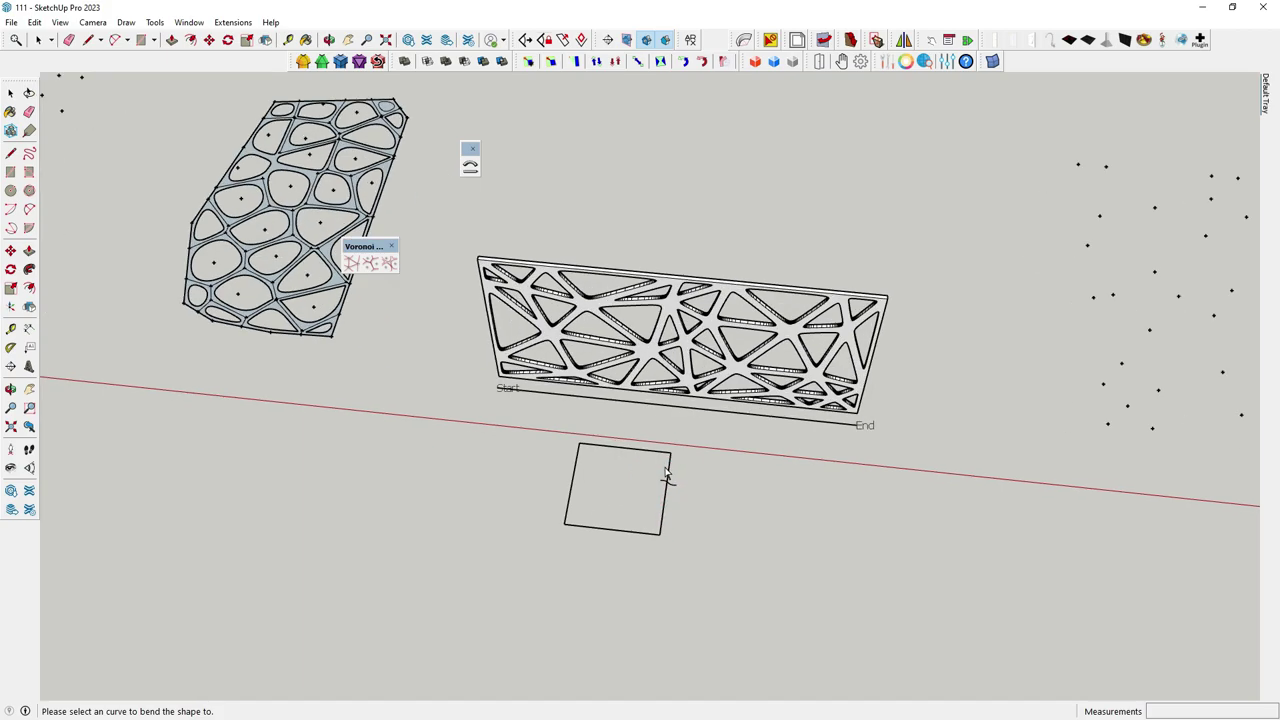
left_click(660, 452)
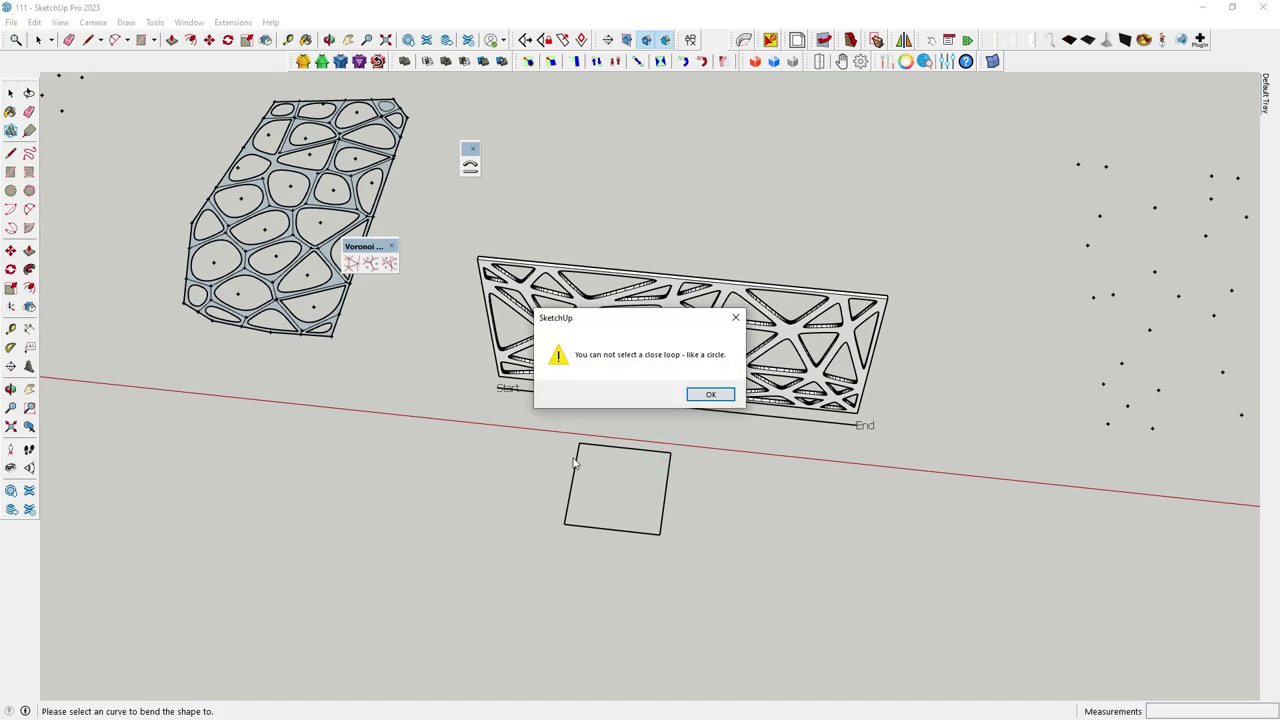
Dismiss the closed-loop warning and exit Shape Bender, leaving the panel flat
left_click(708, 396)
middle_click_drag(660, 443, 647, 485)
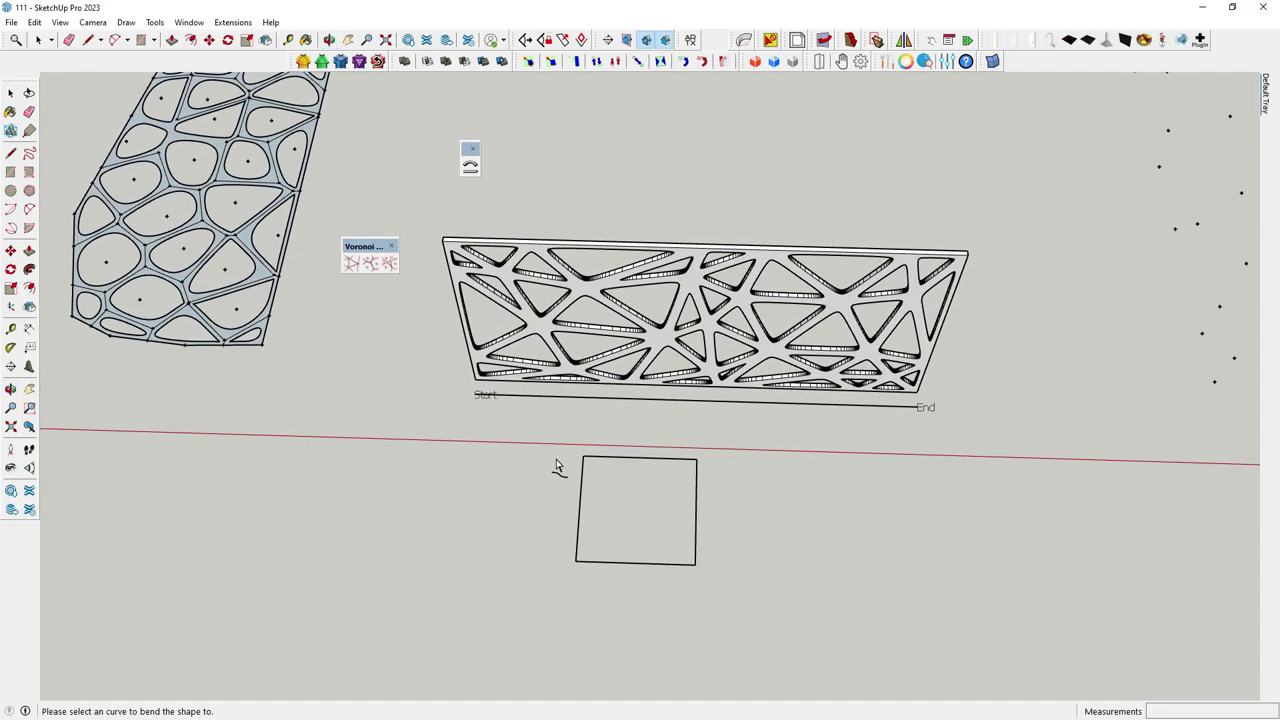
left_click(10, 92)
scroll(616, 484, "up", 1)
Select the square's top edge and fillet its top-right corner with the Arc tool
scroll(582, 462, "up", 1)
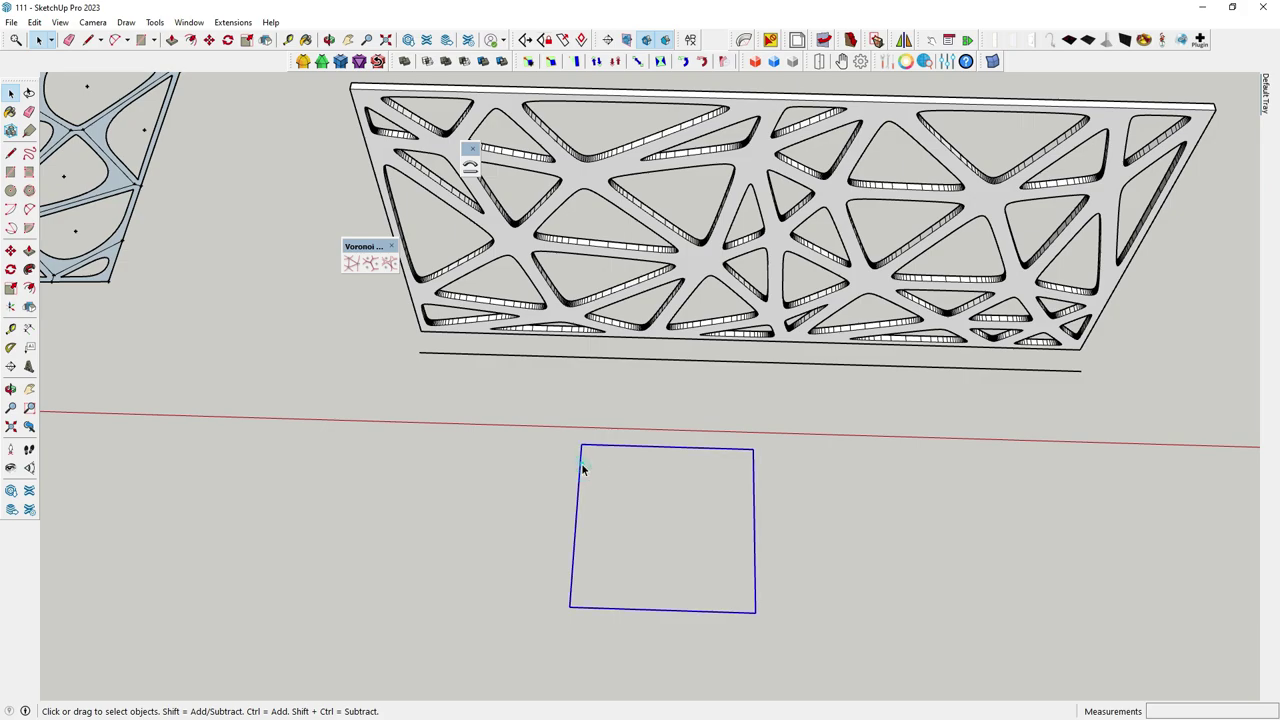
left_click(582, 463)
left_click_drag(534, 408, 767, 631)
right_click(757, 529)
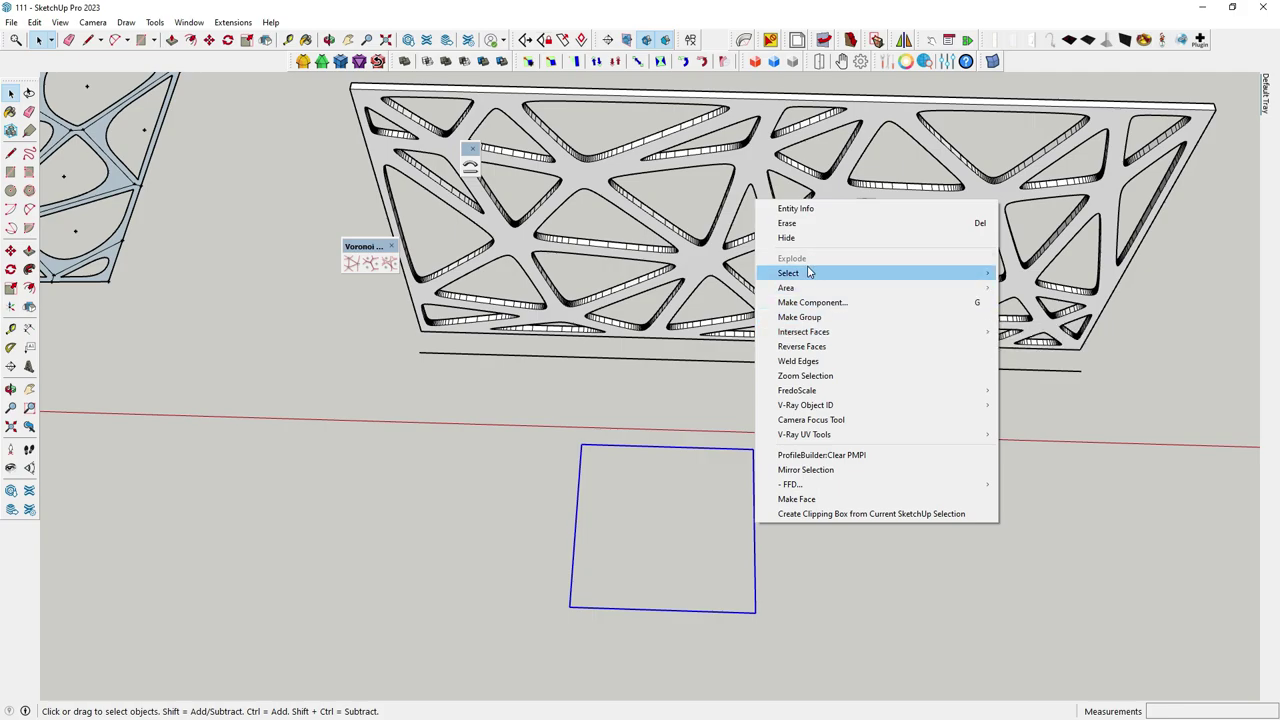
left_click(703, 453)
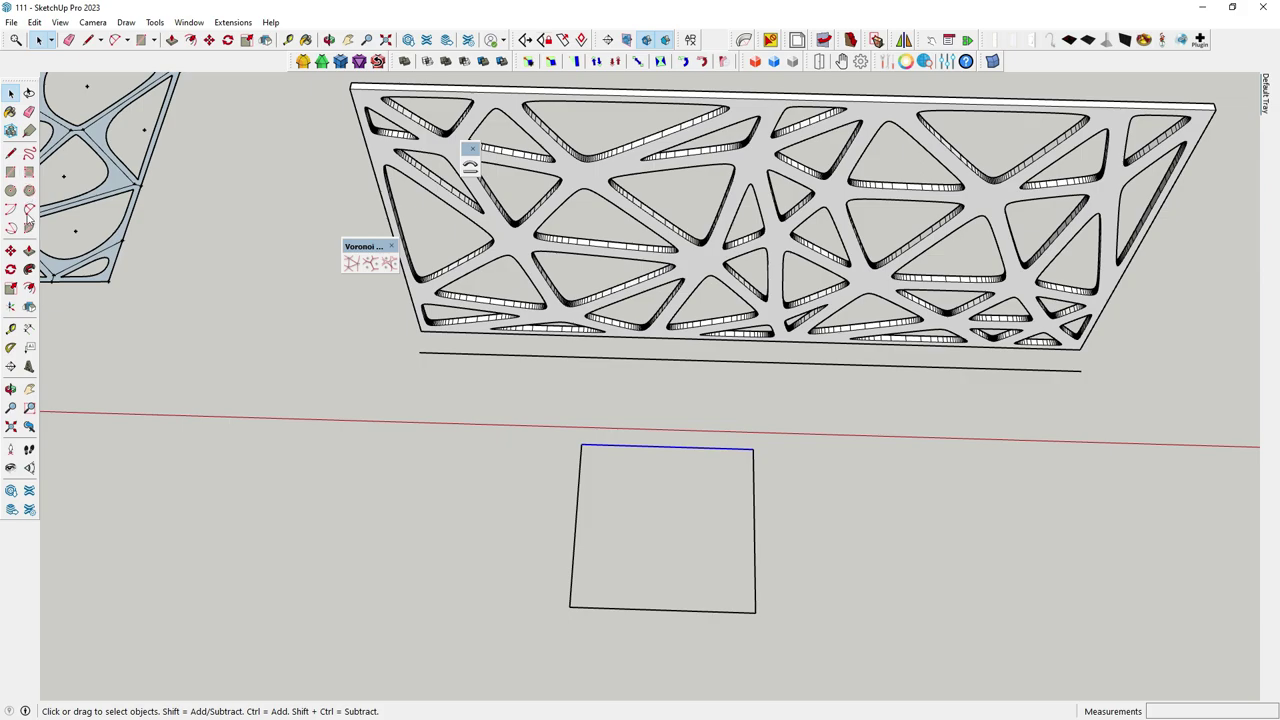
left_click(29, 210)
left_click(730, 447)
scroll(754, 451, "up", 1)
scroll(760, 460, "up", 1)
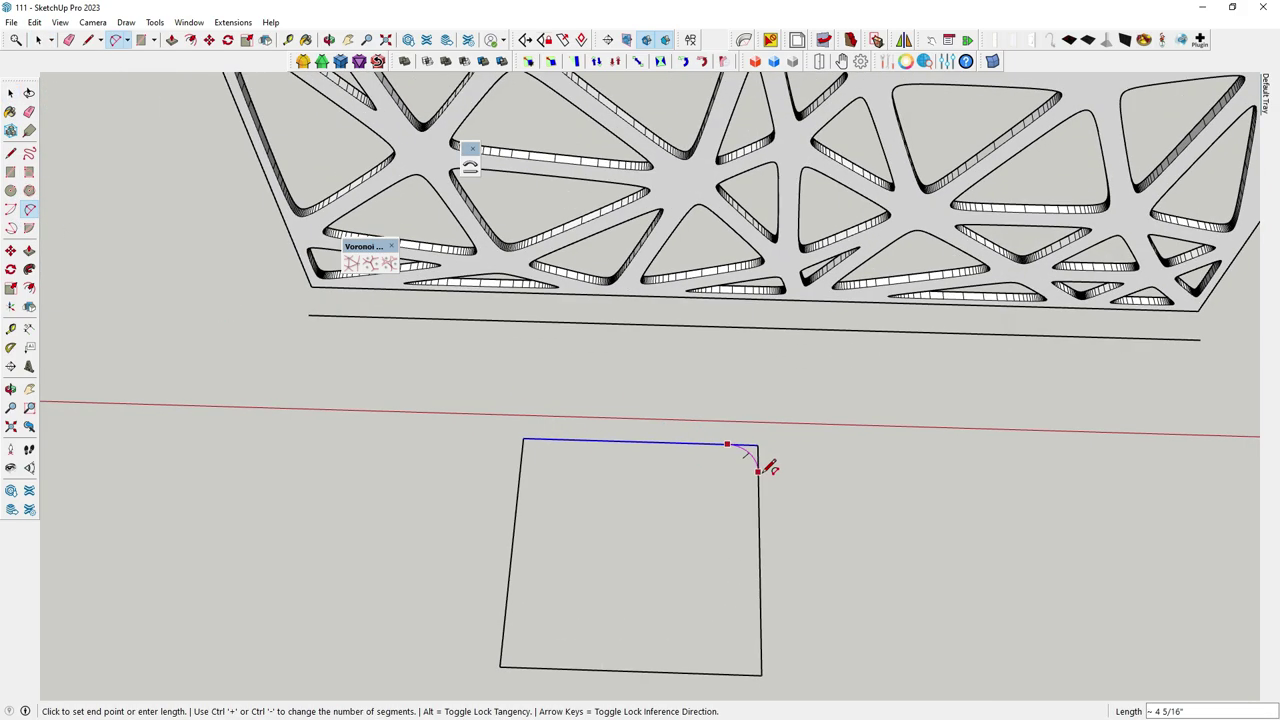
left_click(758, 470)
Apply the same fillet to the square's other three corners, then deselect
scroll(762, 475, "down", 1)
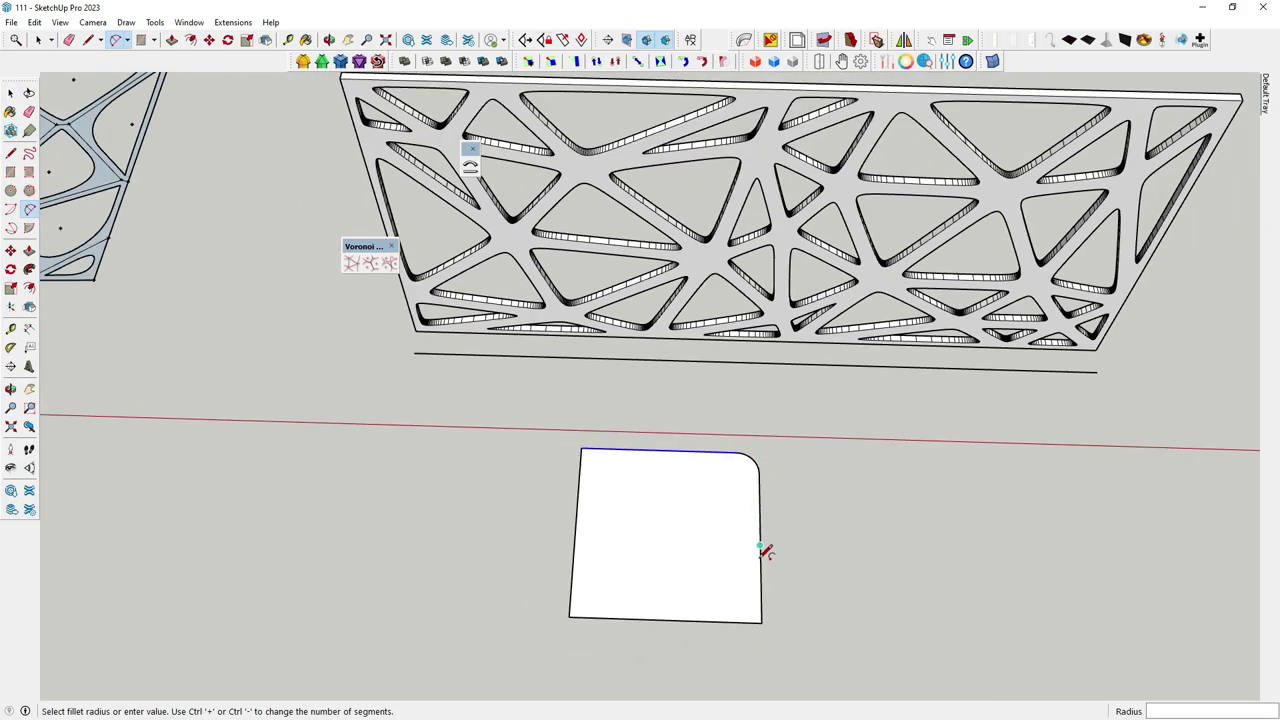
double_click(752, 610)
double_click(576, 611)
double_click(590, 459)
left_click(10, 92)
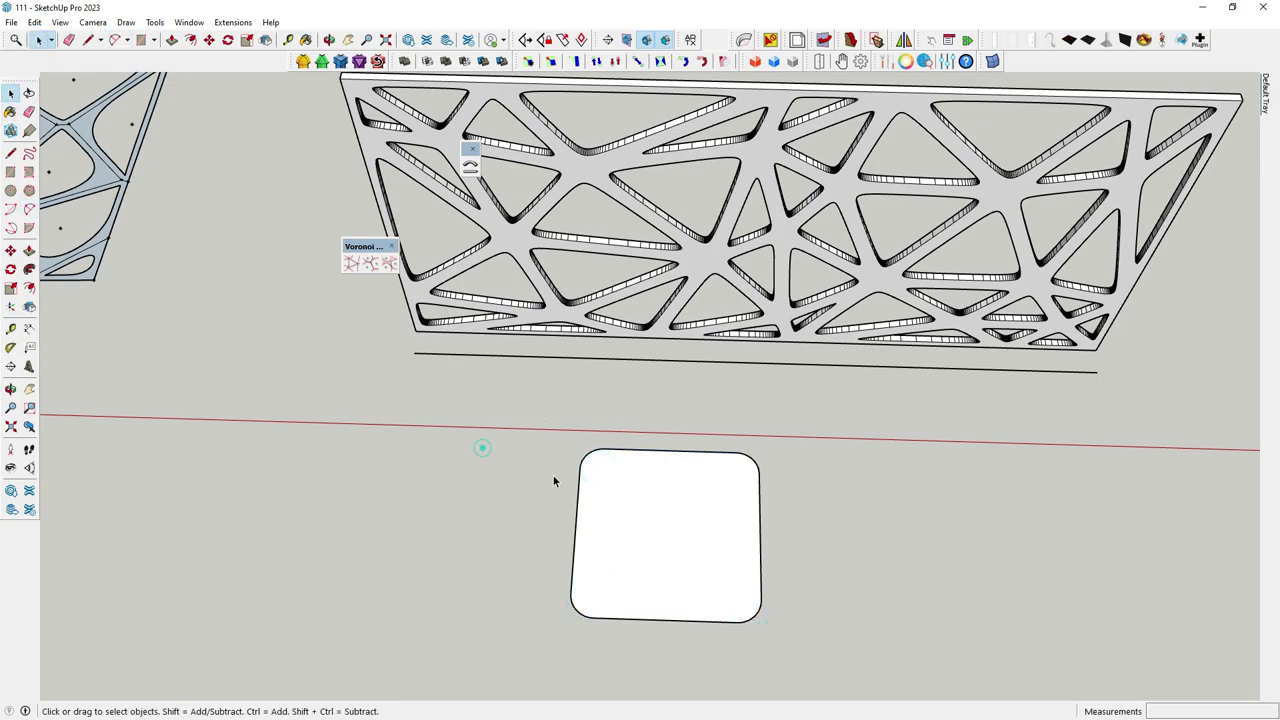
left_click(733, 525)
scroll(740, 525, "down", 3)
scroll(506, 489, "down", 3)
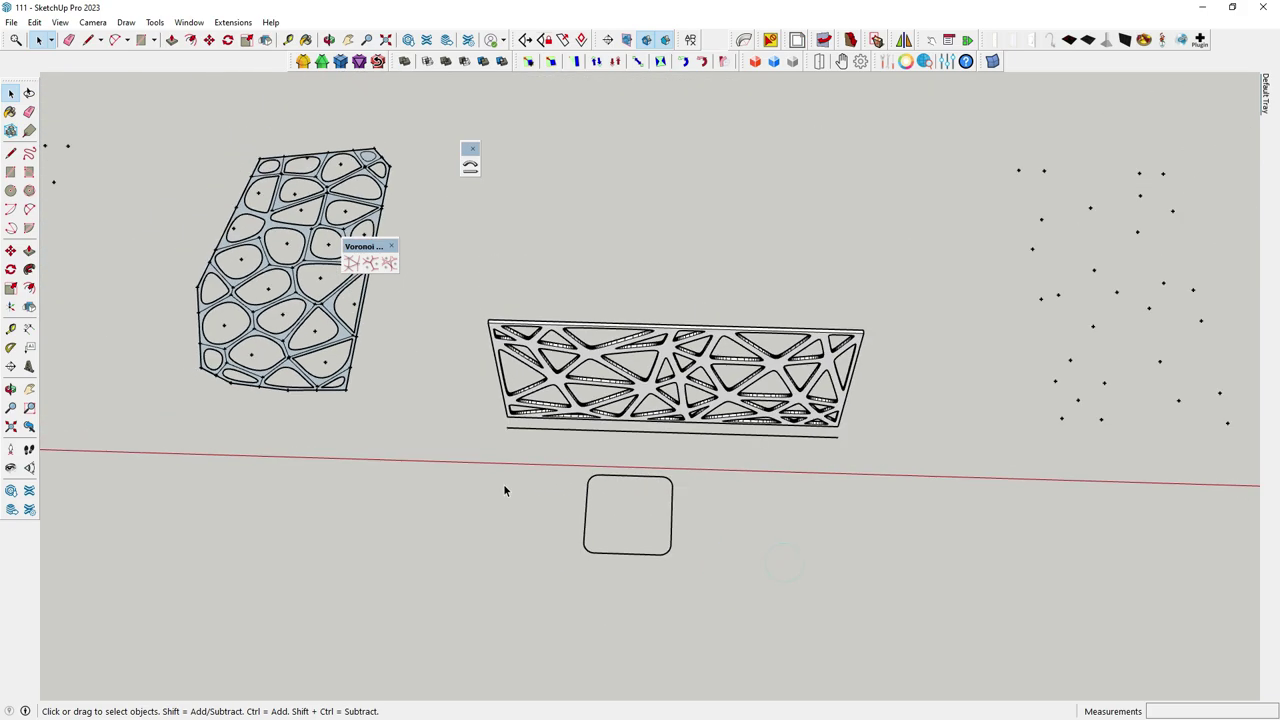
Retry Shape Bender on the Voronoi panel with the rounded square, then dismiss the closed-loop warning
scroll(557, 484, "up", 1)
left_click(645, 395)
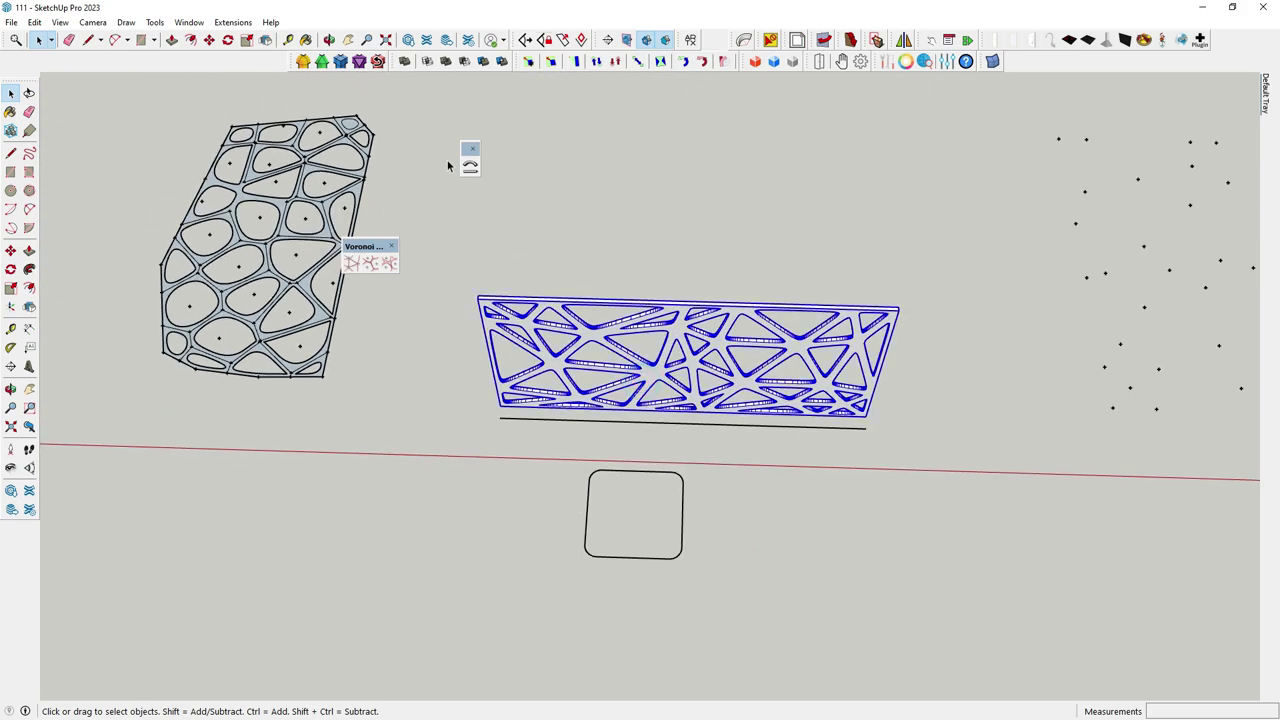
left_click(470, 167)
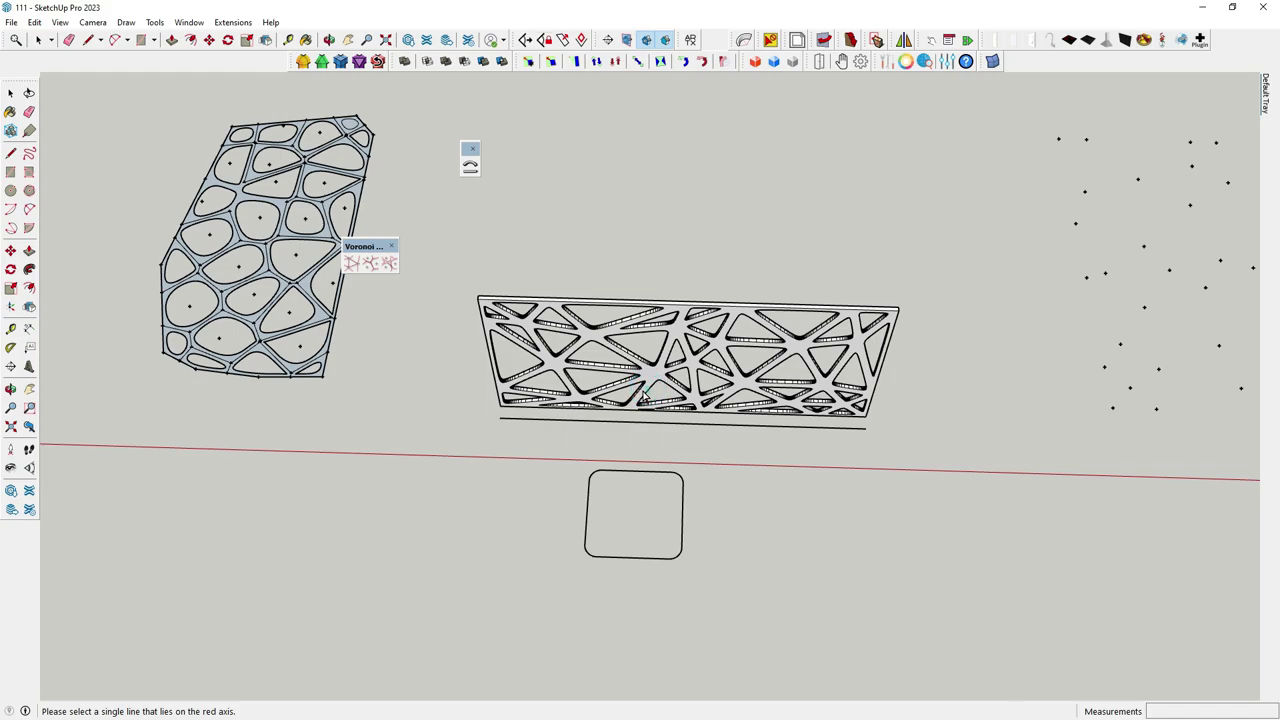
left_click(645, 420)
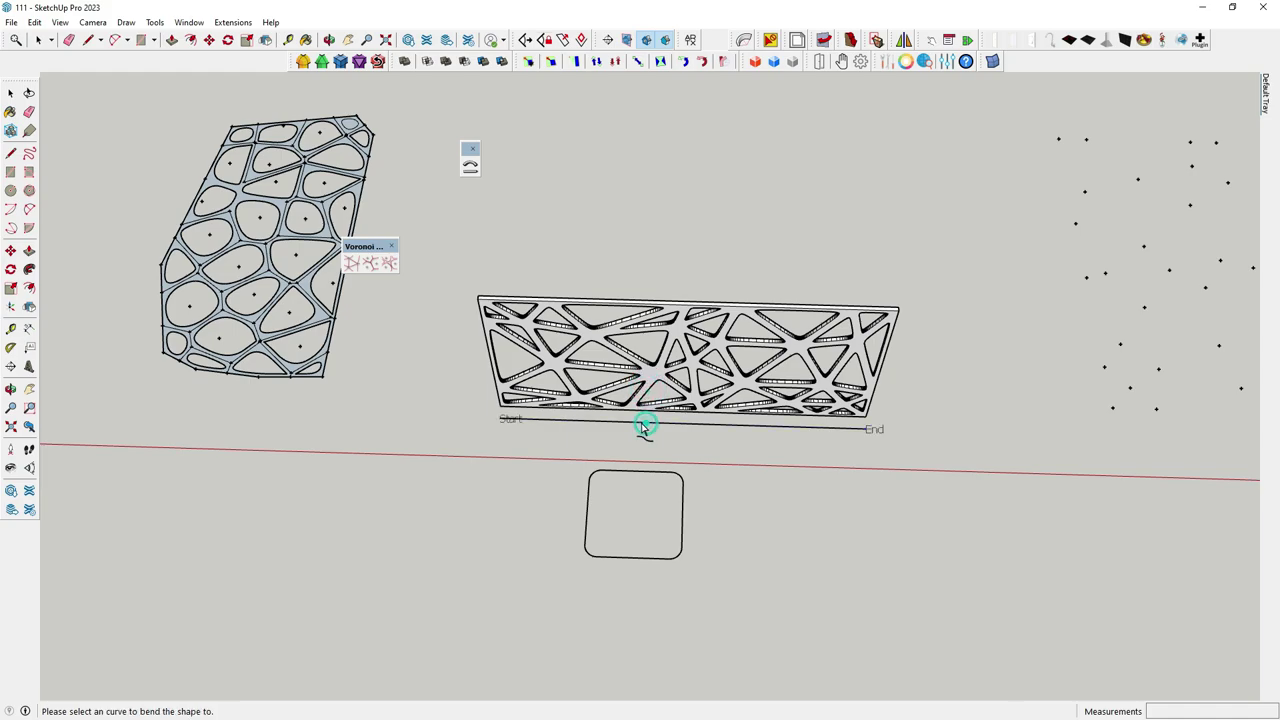
left_click(681, 474)
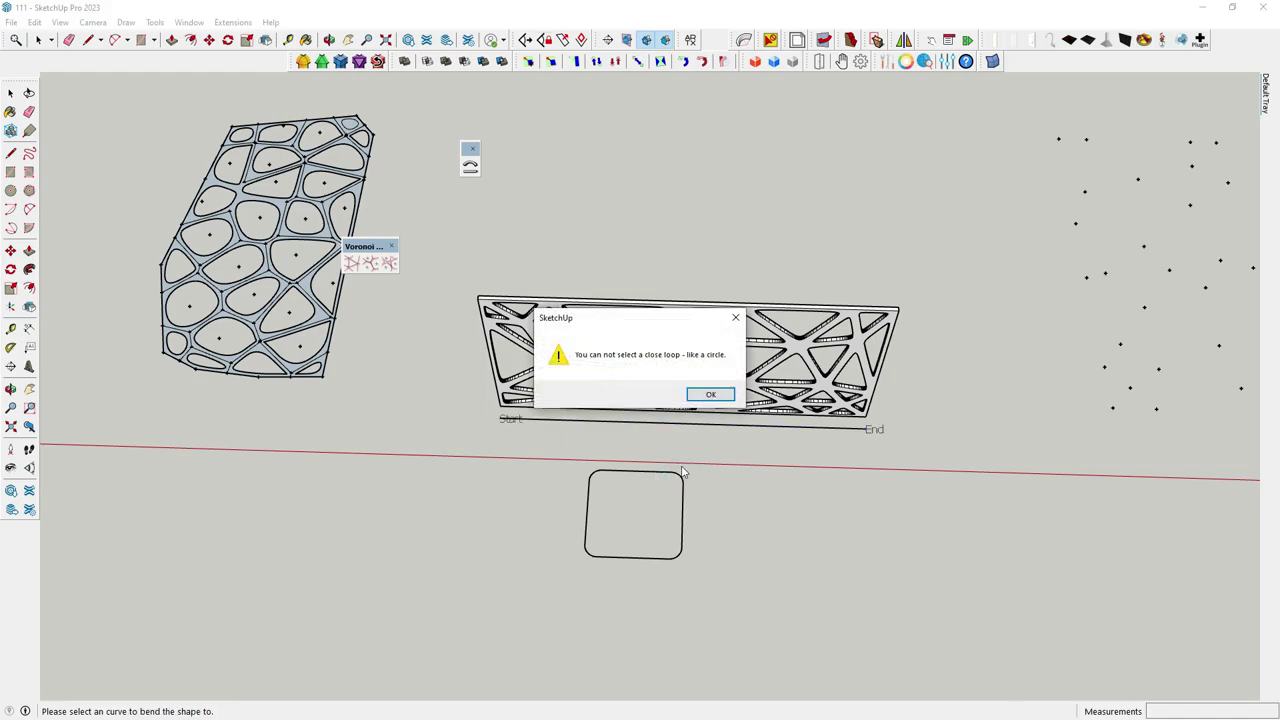
left_click(711, 396)
Select and delete the whole rounded square
left_click(10, 92)
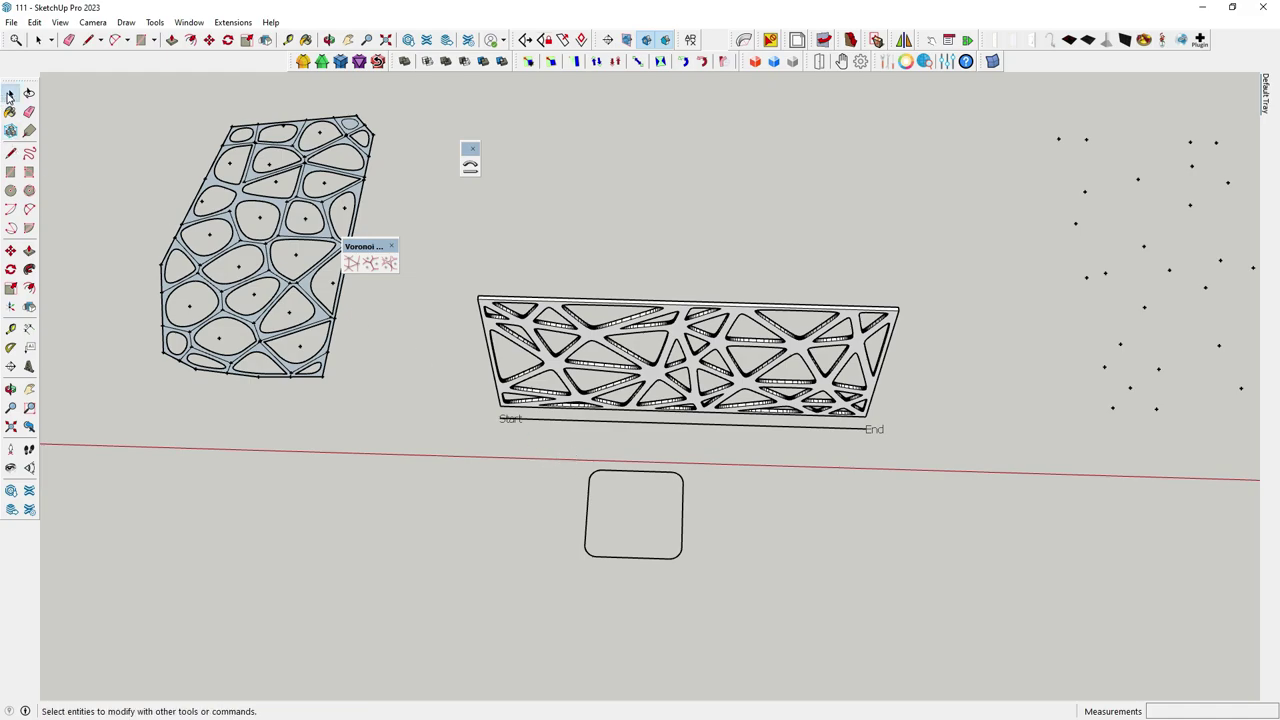
left_click_drag(486, 463, 777, 624)
scroll(726, 565, "down", 2)
key("Delete")
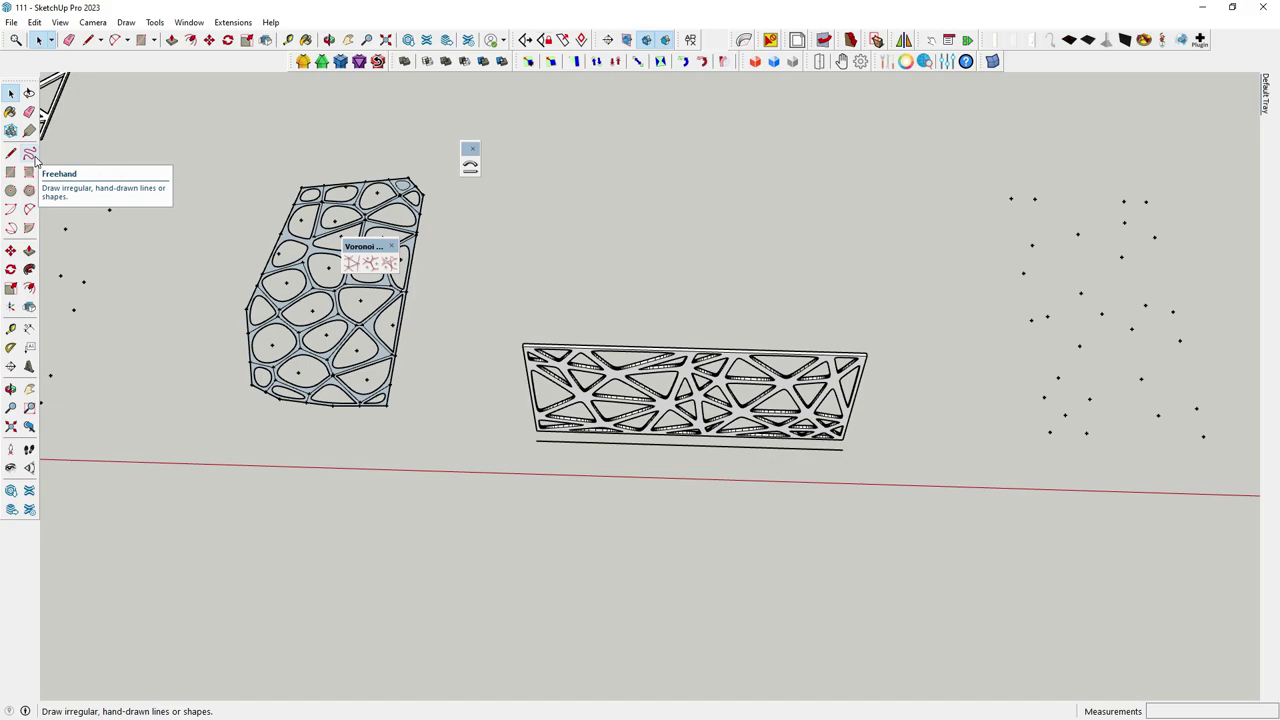
Draw four straight lines below the panel forming an open four-sided path, then select the panel
left_click(10, 152)
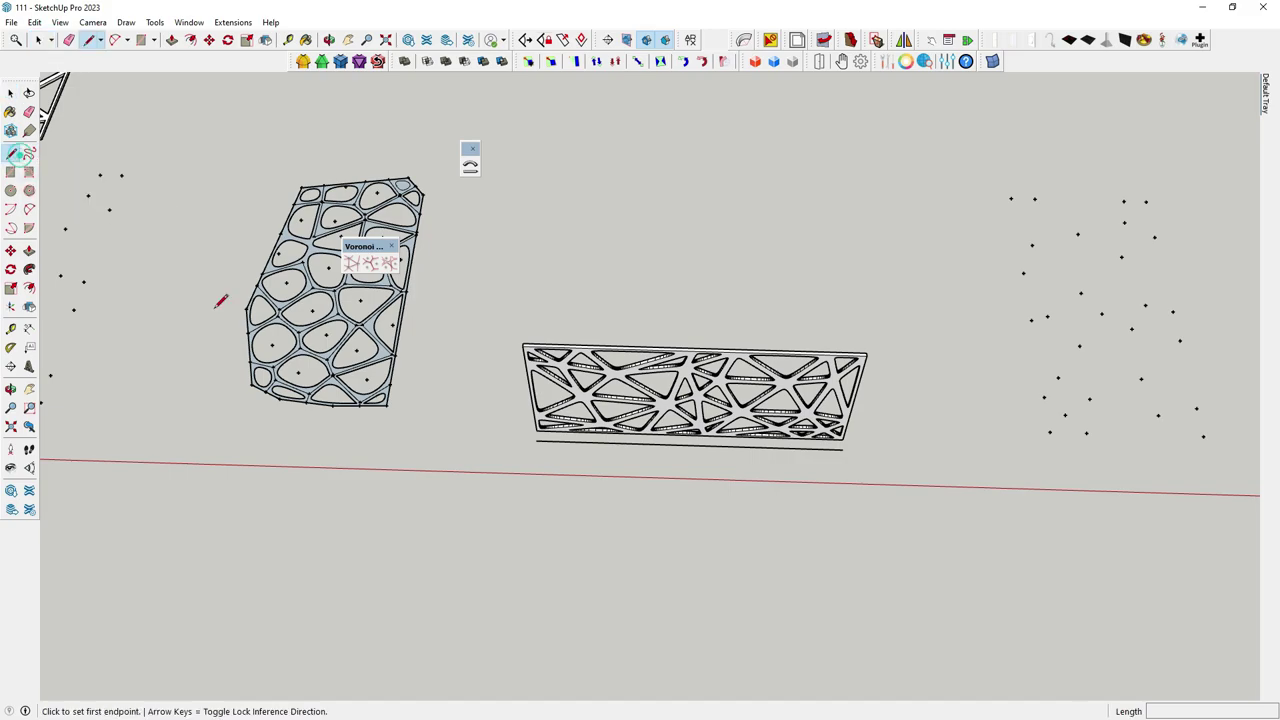
scroll(594, 443, "up", 2)
left_click(588, 455)
left_click(768, 455)
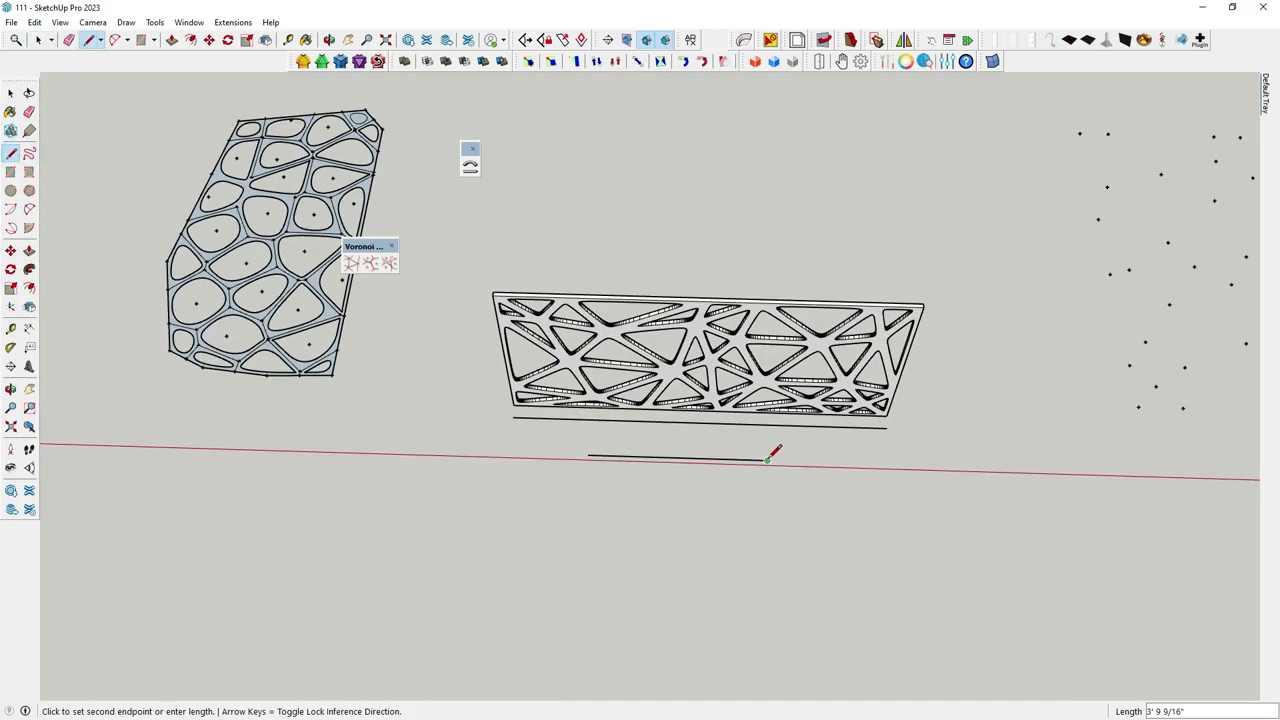
left_click(770, 592)
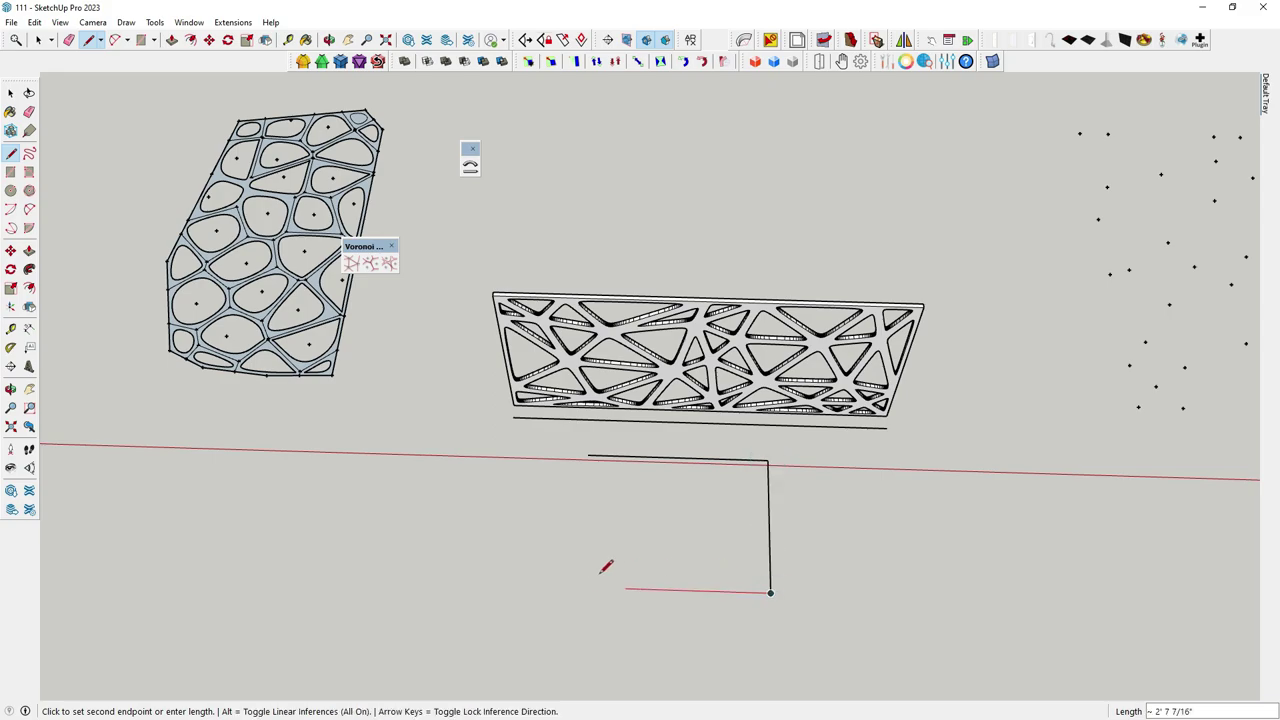
left_click(573, 590)
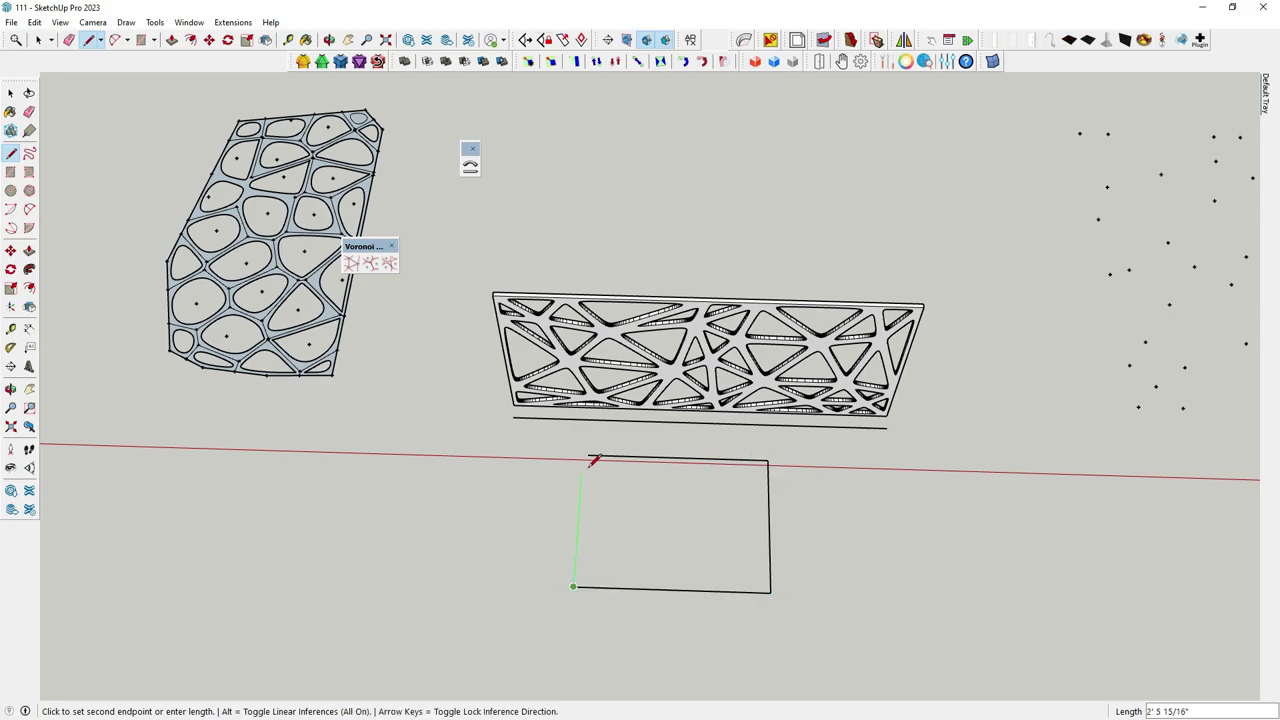
scroll(591, 457, "up", 2)
scroll(591, 455, "up", 1)
left_click(591, 455)
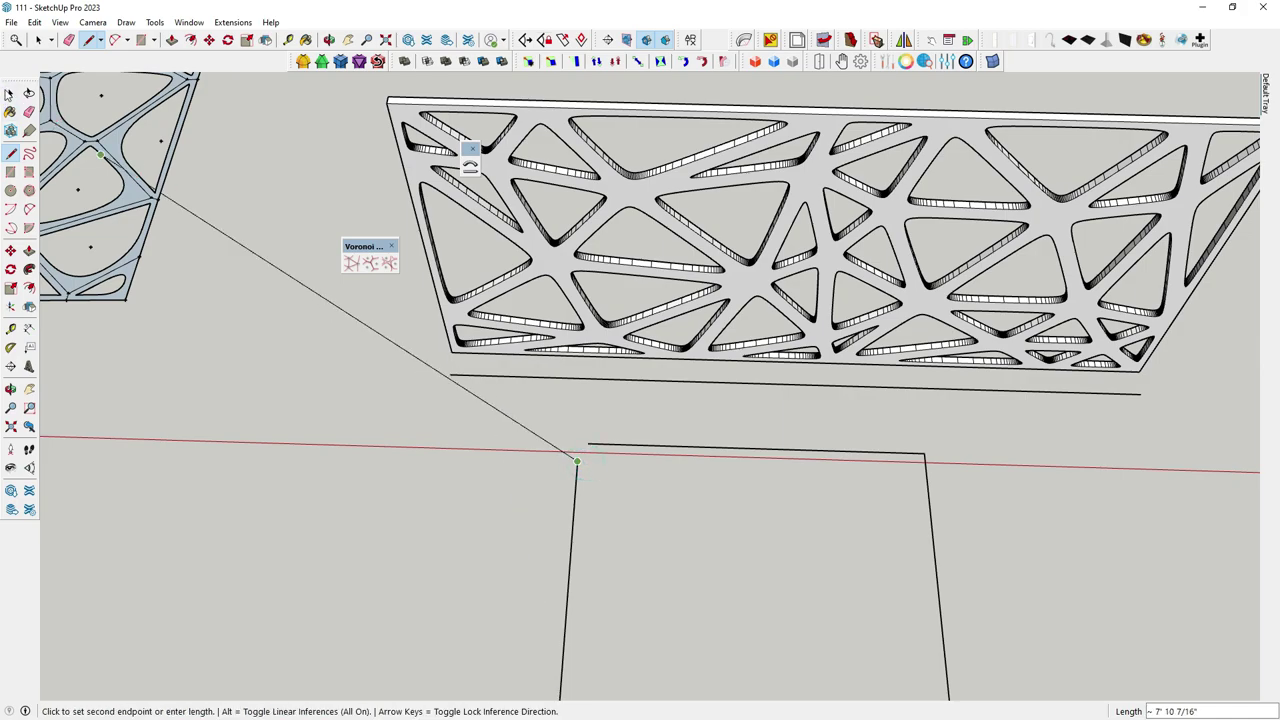
key("space")
scroll(505, 436, "down", 2)
left_click(700, 280)
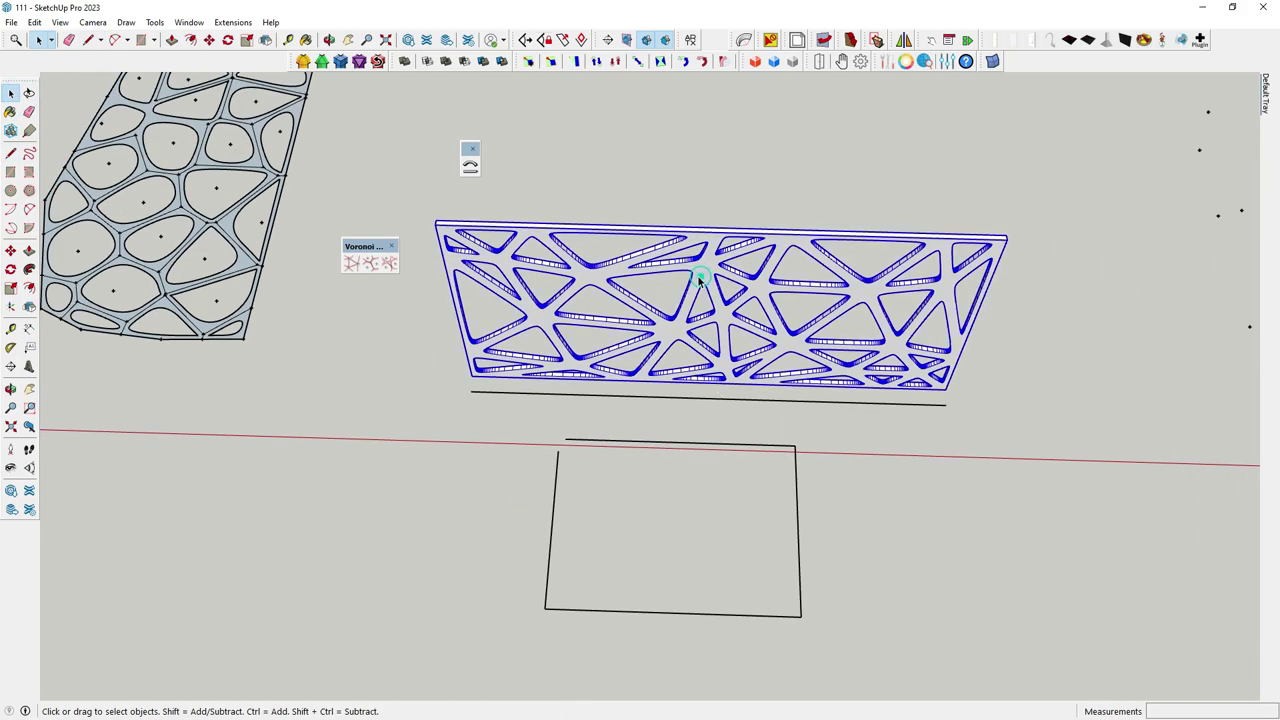
Bend the Voronoi panel along the open four-sided path using the base line, then orbit to inspect
left_click(470, 170)
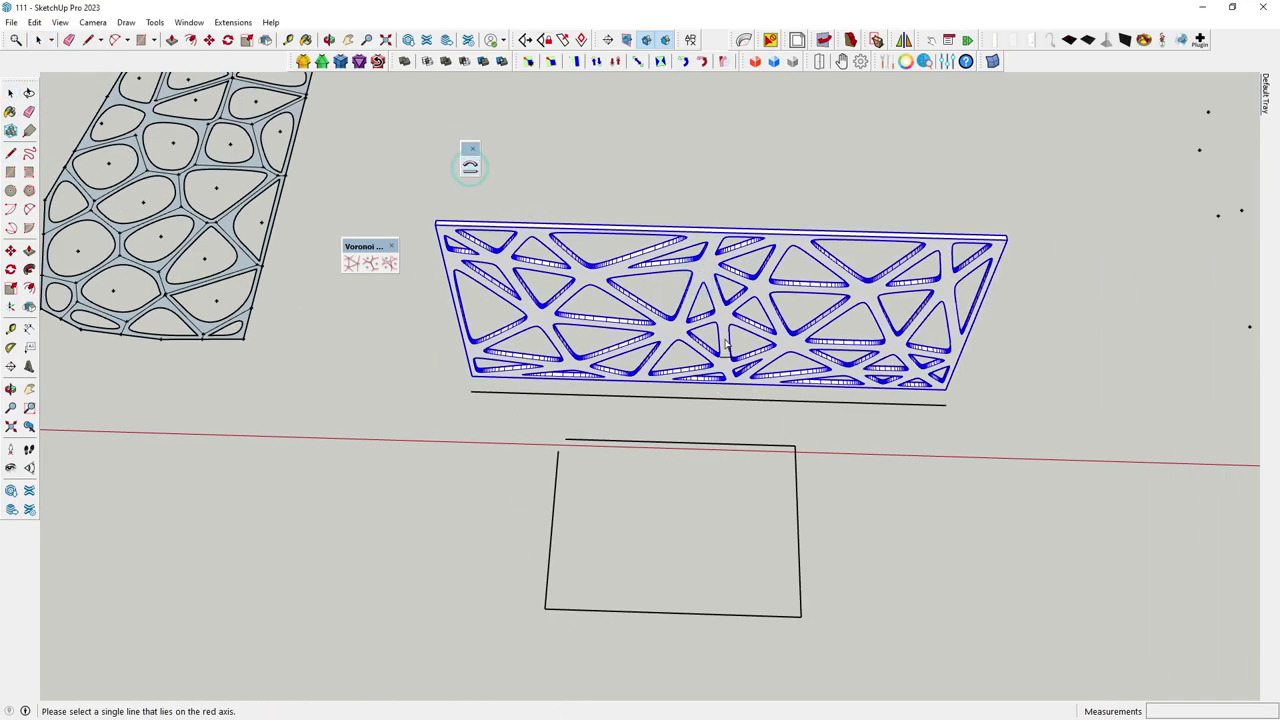
left_click(714, 403)
left_click(724, 446)
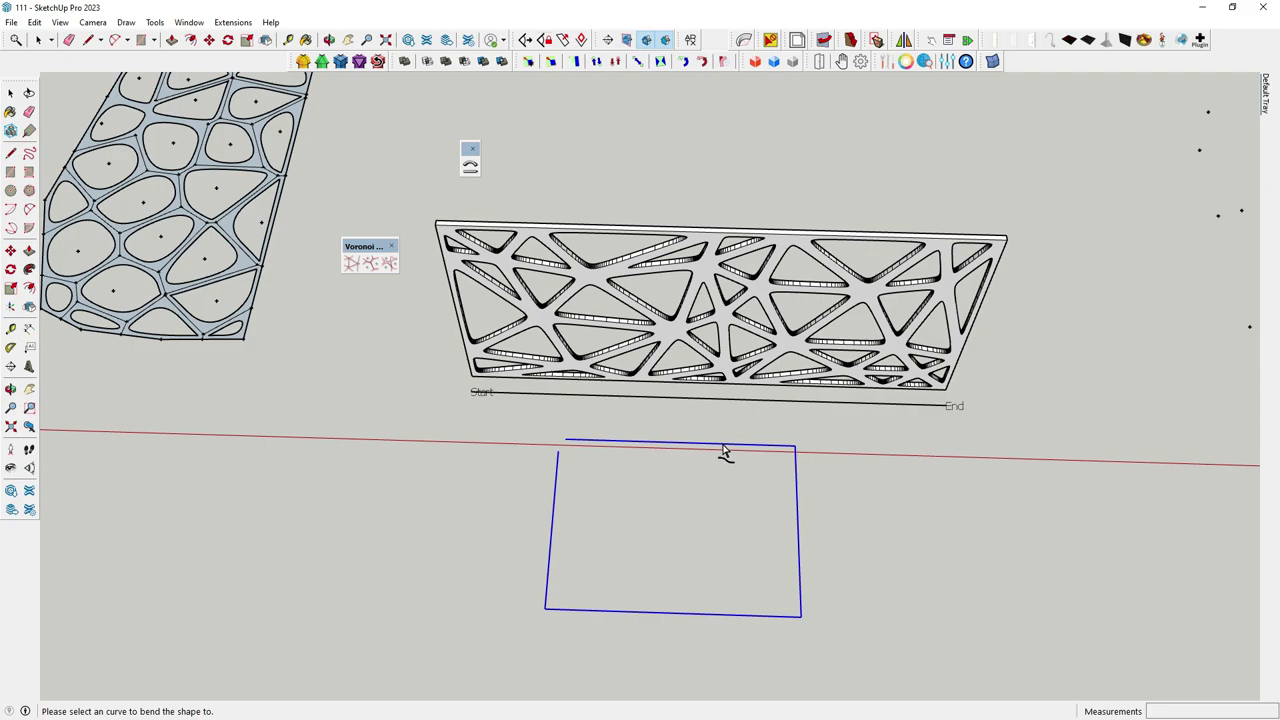
left_click(730, 446)
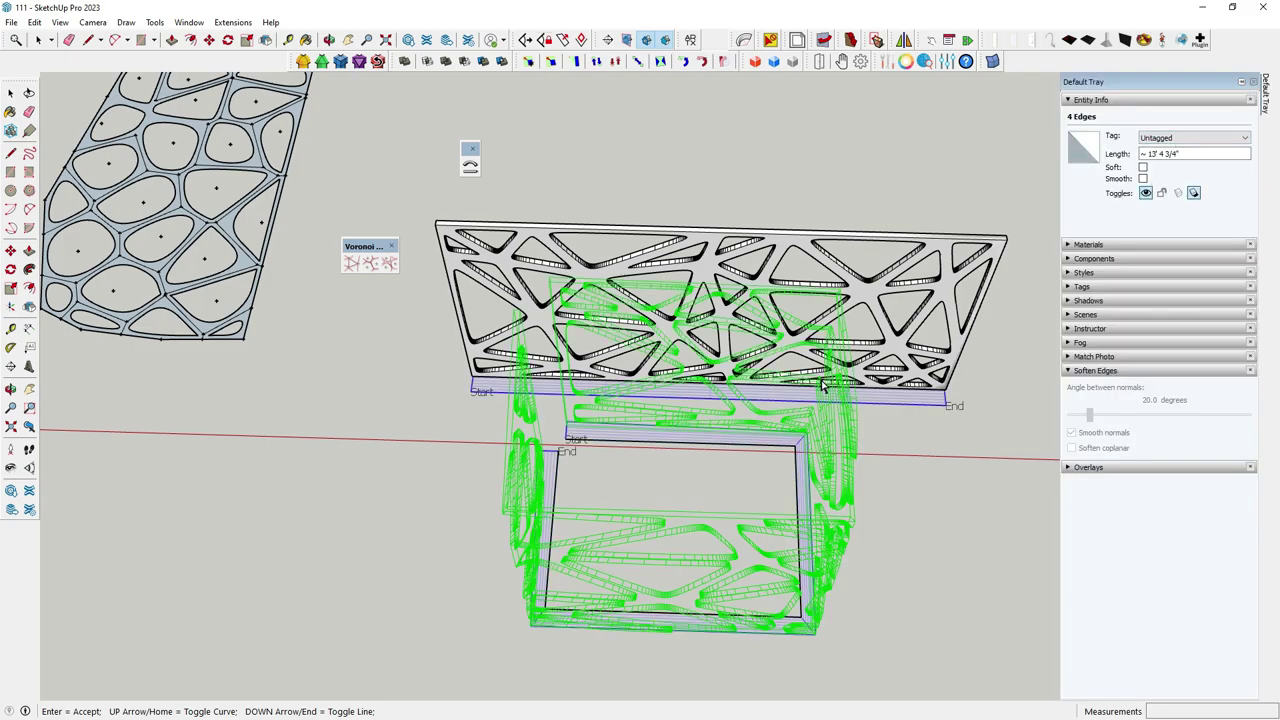
right_click(731, 420)
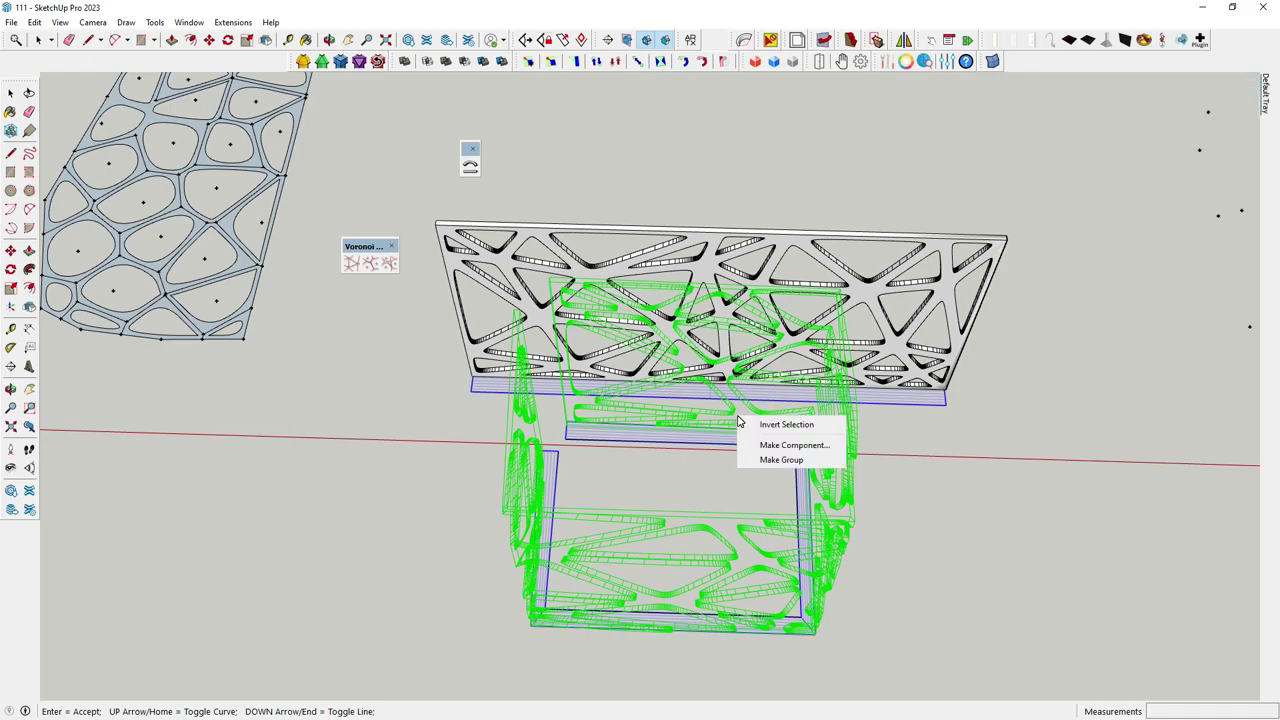
left_click(705, 461)
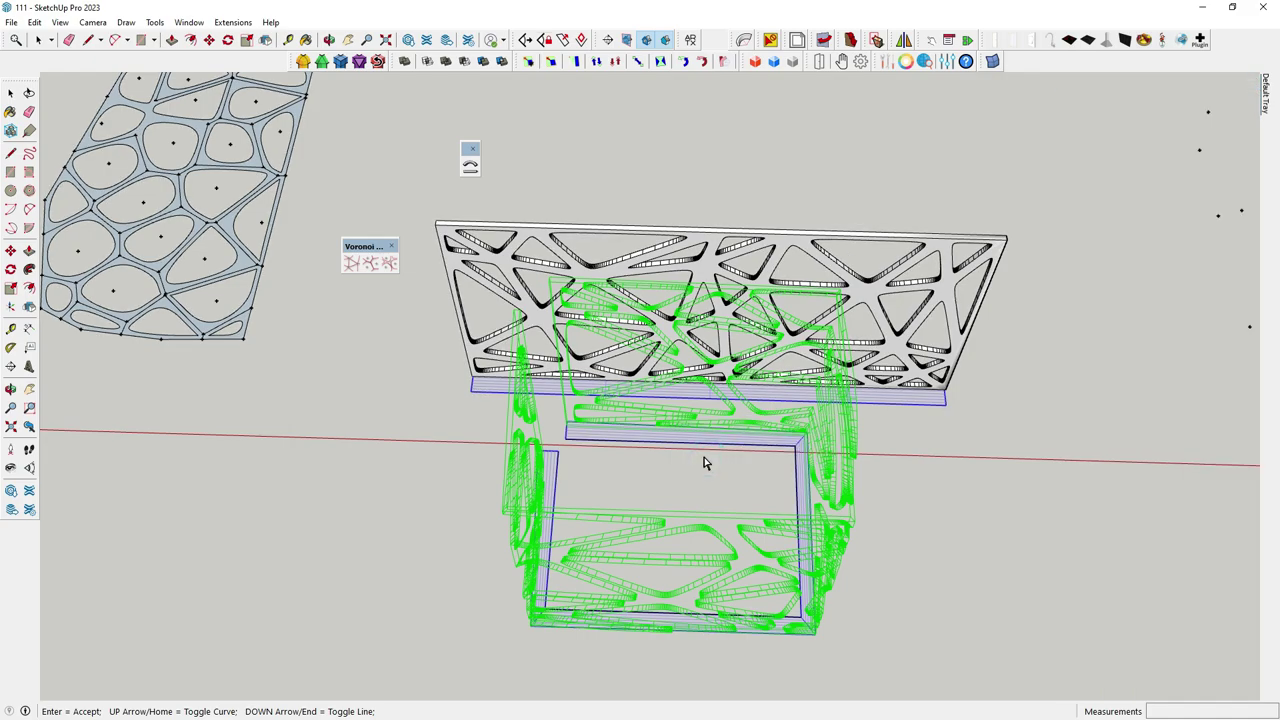
left_click(781, 258)
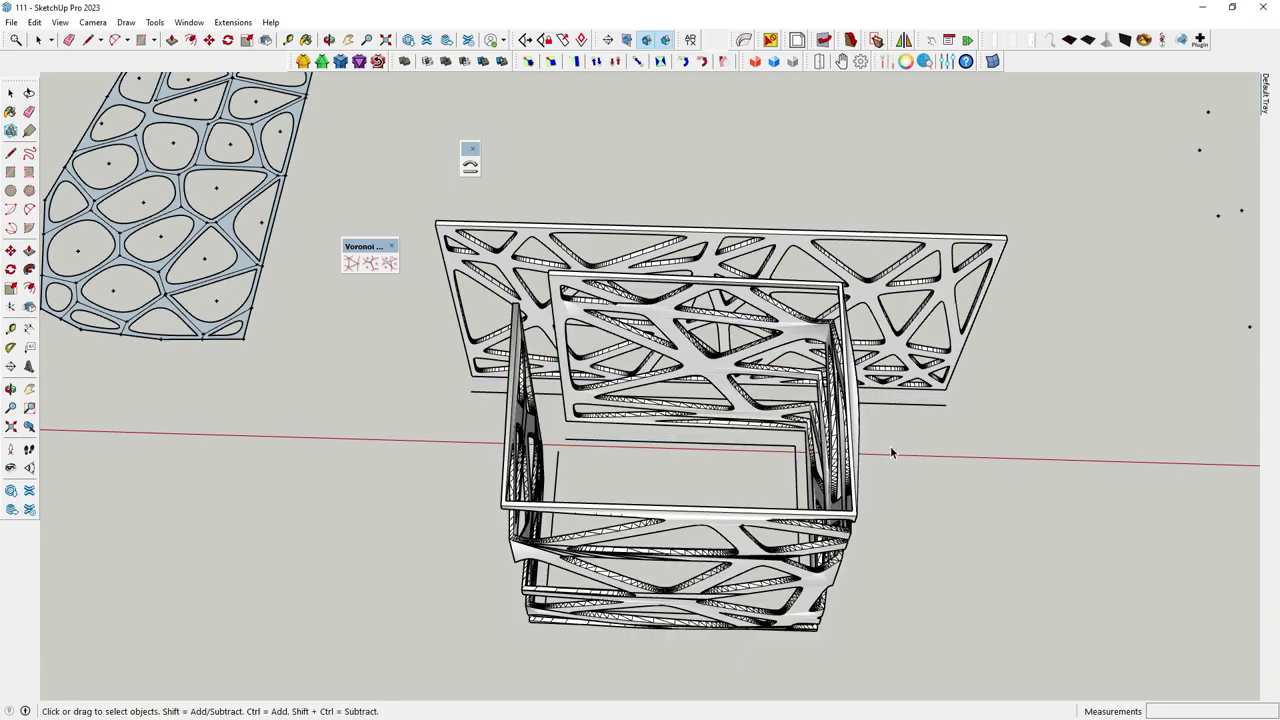
right_click(890, 446)
left_click(629, 469)
mouse_move(629, 469)
middle_mouse_down()
mouse_move(575, 563)
mouse_move(686, 469)
middle_mouse_up()
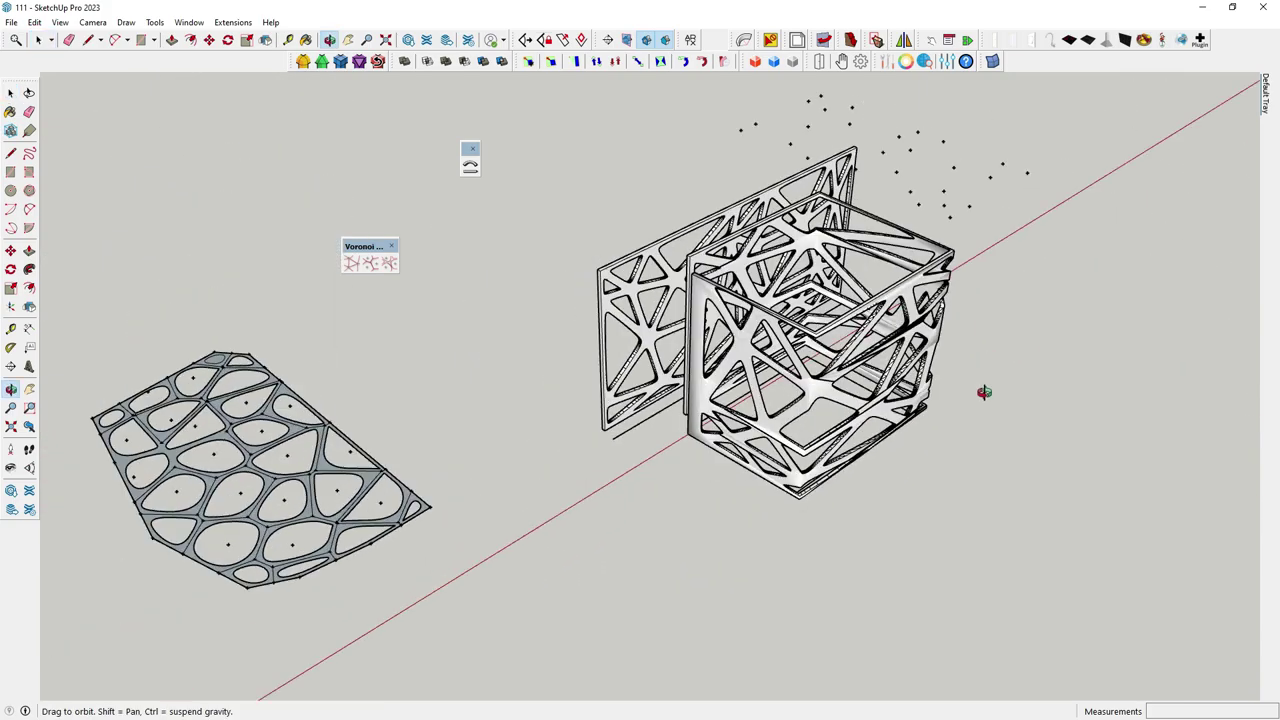
Undo the bend to flatten the panel and delete the open rectangular path
key("ctrl+z")
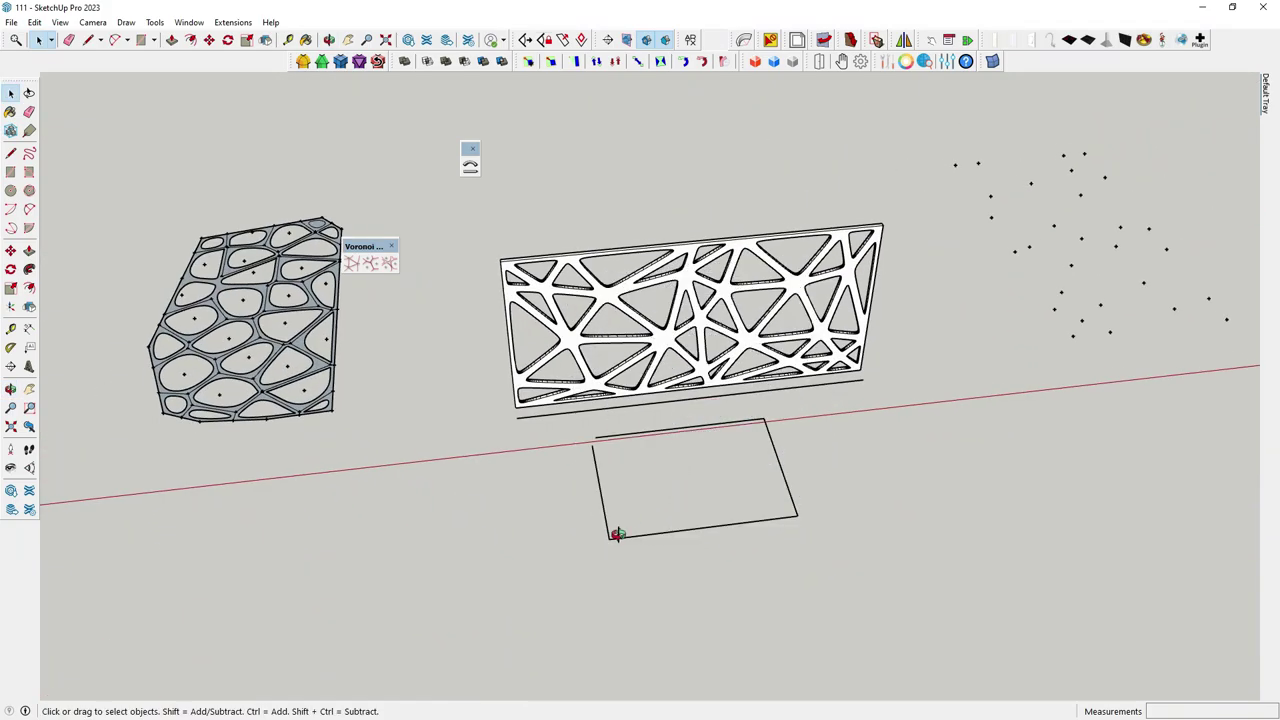
scroll(603, 451, "down", 3)
scroll(579, 542, "up", 3)
scroll(537, 460, "up", 2)
left_click_drag(480, 394, 745, 582)
scroll(700, 560, "down", 3)
key("Delete")
Start a rectangle by placing its first corner on the ground below the panel
mouse_move(659, 537)
middle_mouse_down()
mouse_move(574, 594)
mouse_move(659, 549)
middle_mouse_up()
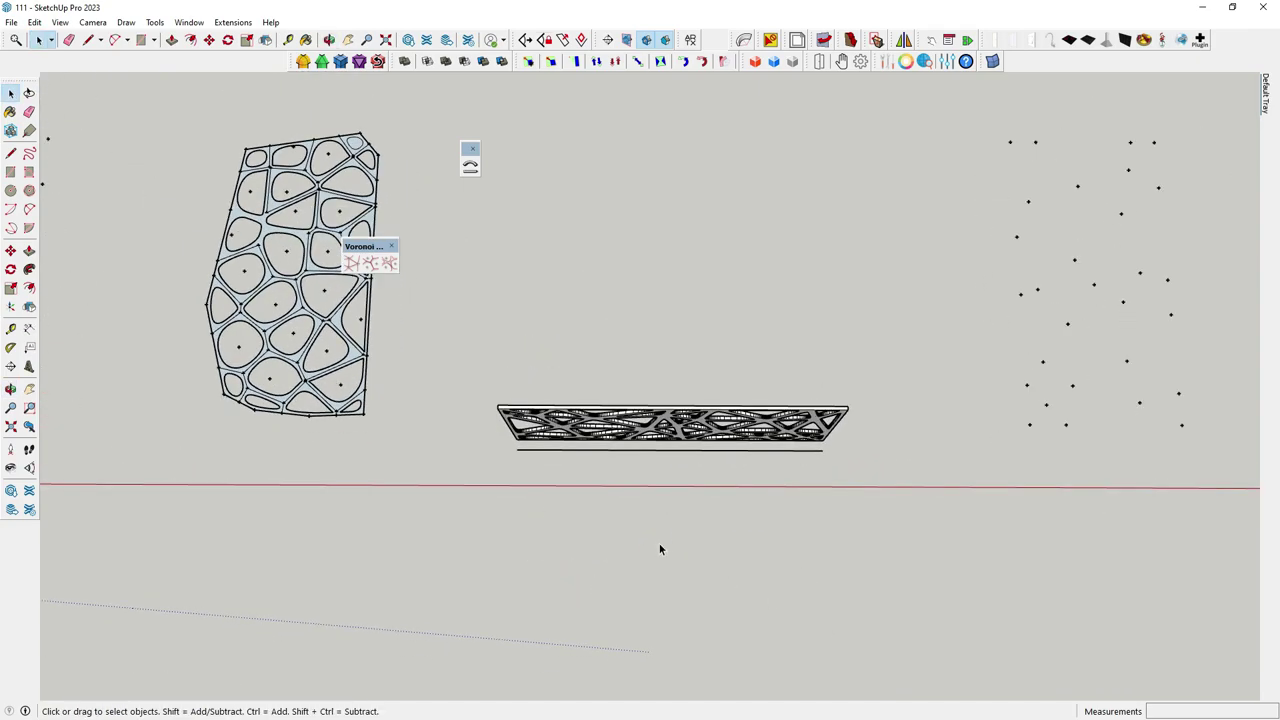
left_click(11, 172)
left_click(596, 498)
type("2',2'")
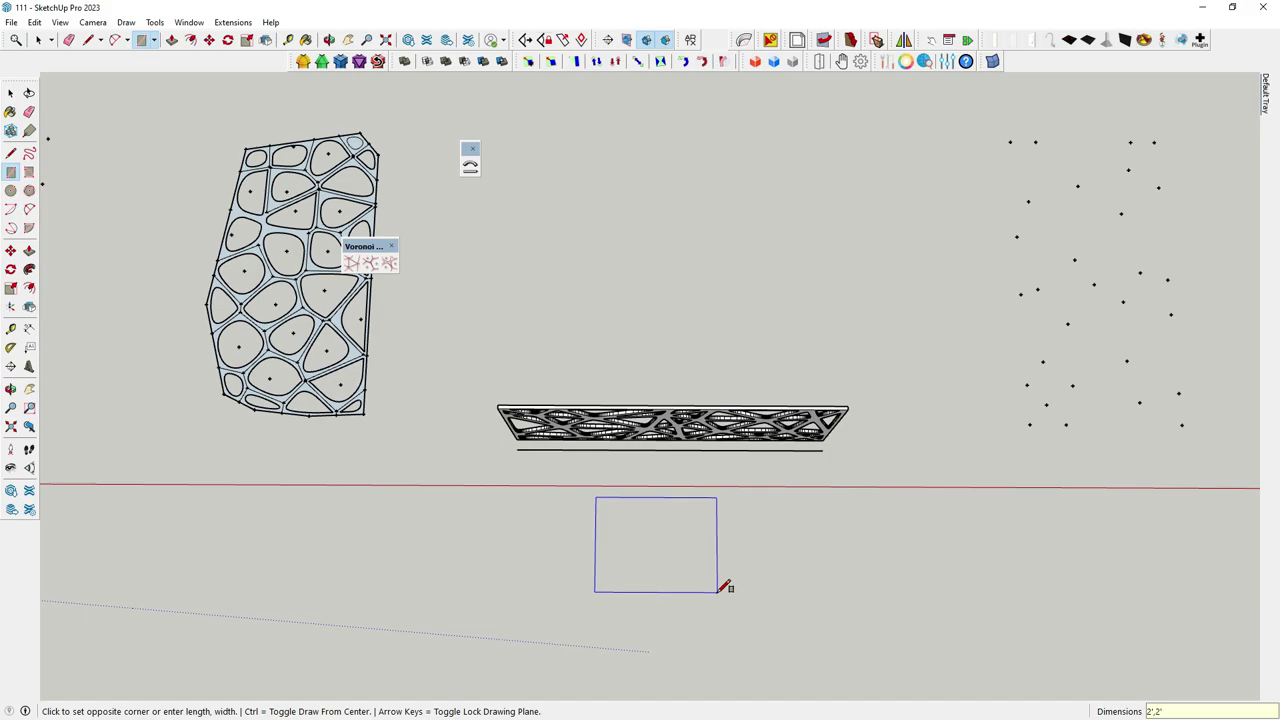
Finish the rectangle as a 2' × 2' square
key("Return")
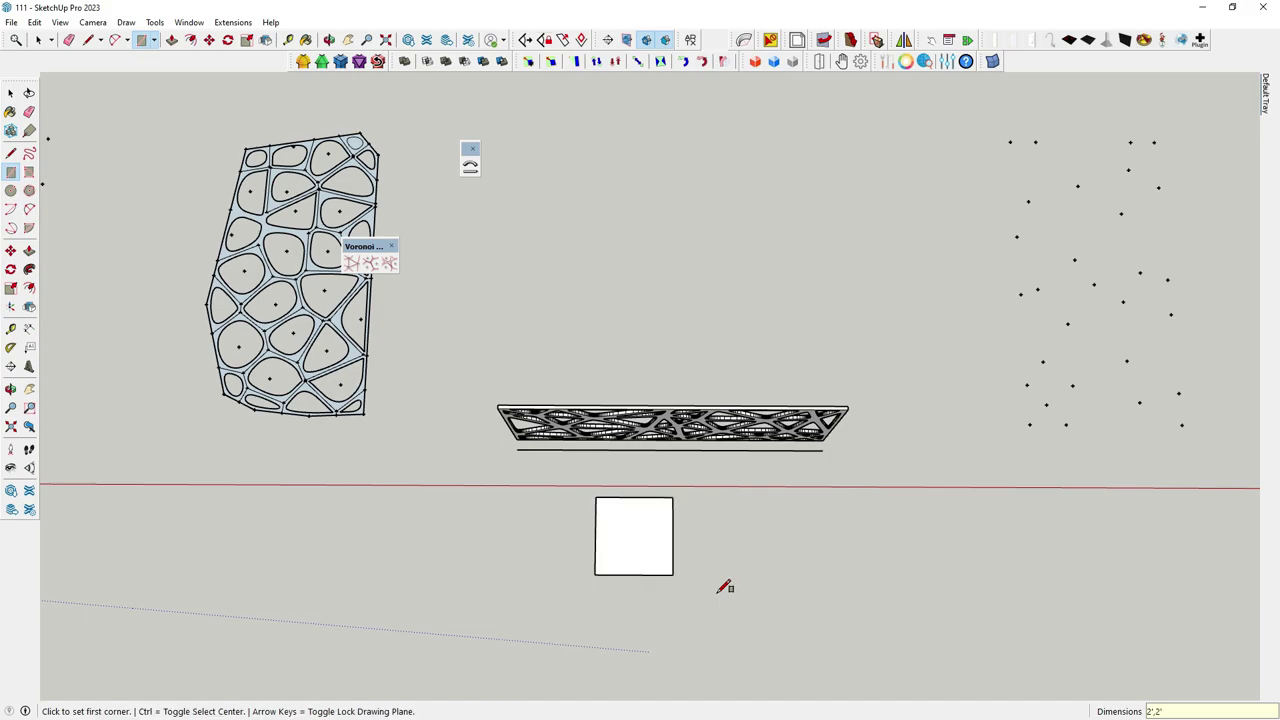
left_click(11, 152)
scroll(608, 560, "up", 3)
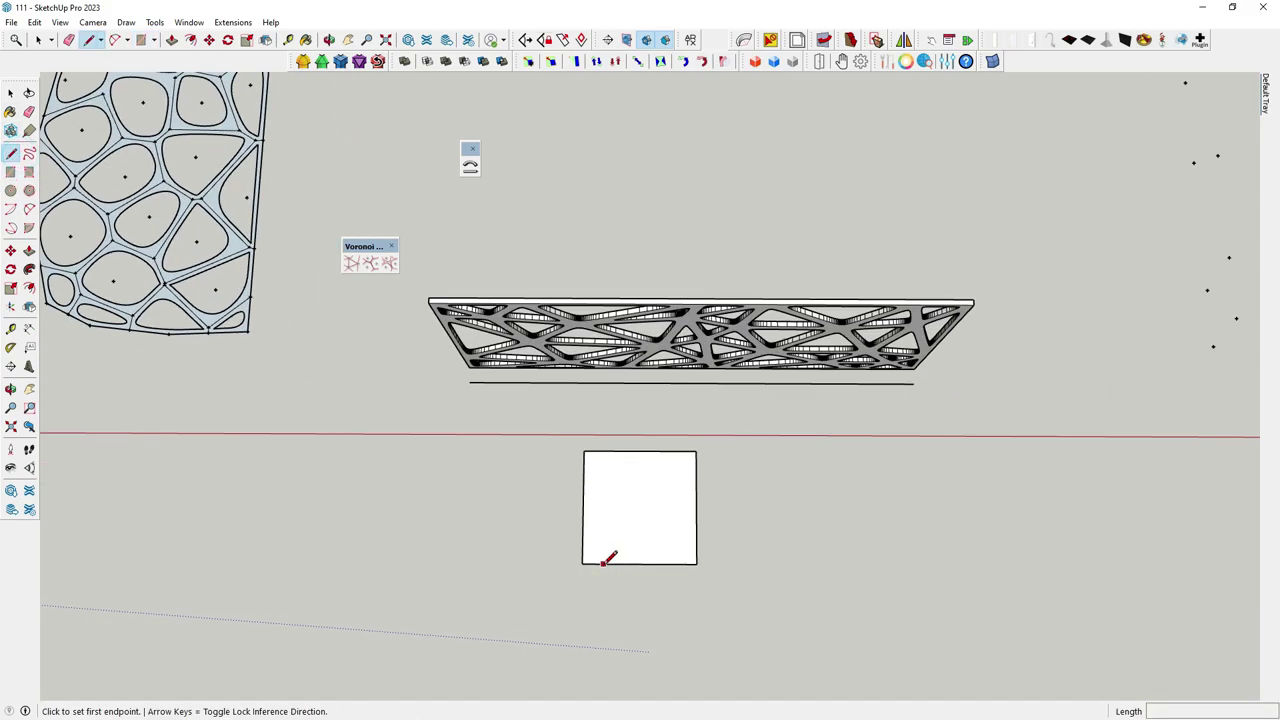
left_click(16, 250)
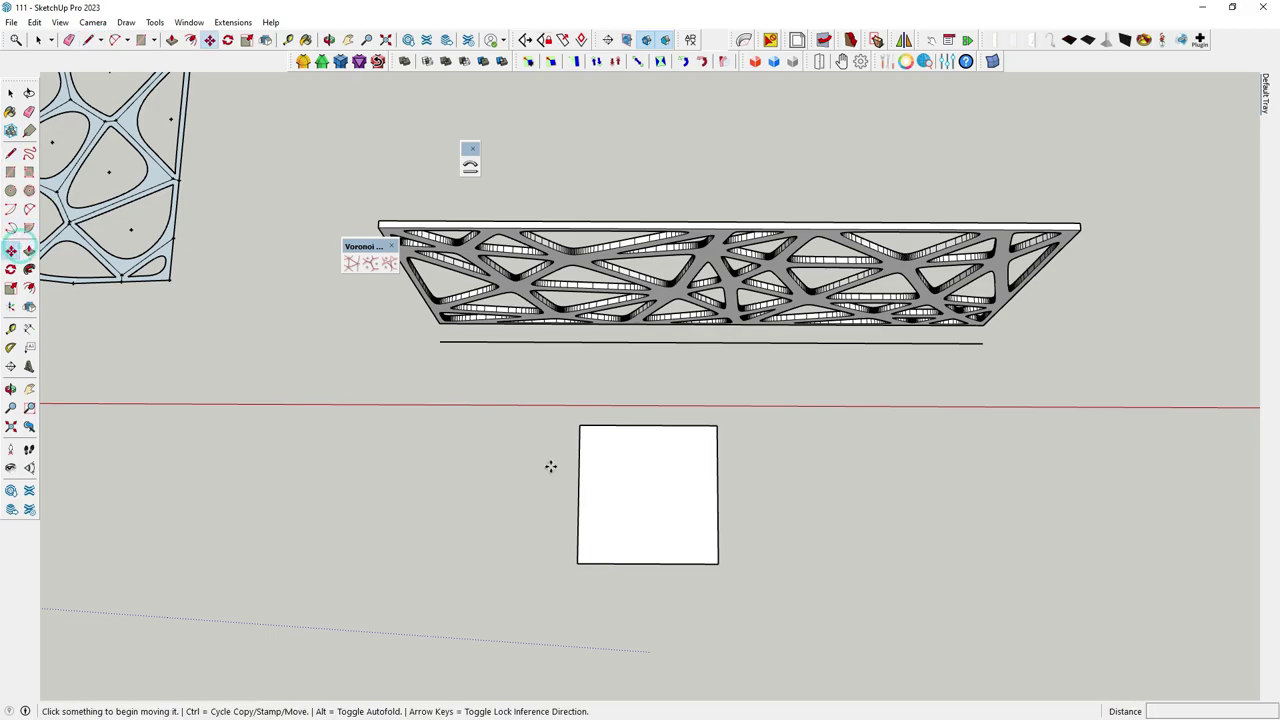
scroll(589, 483, "up", 2)
left_click(11, 152)
scroll(520, 437, "up", 1)
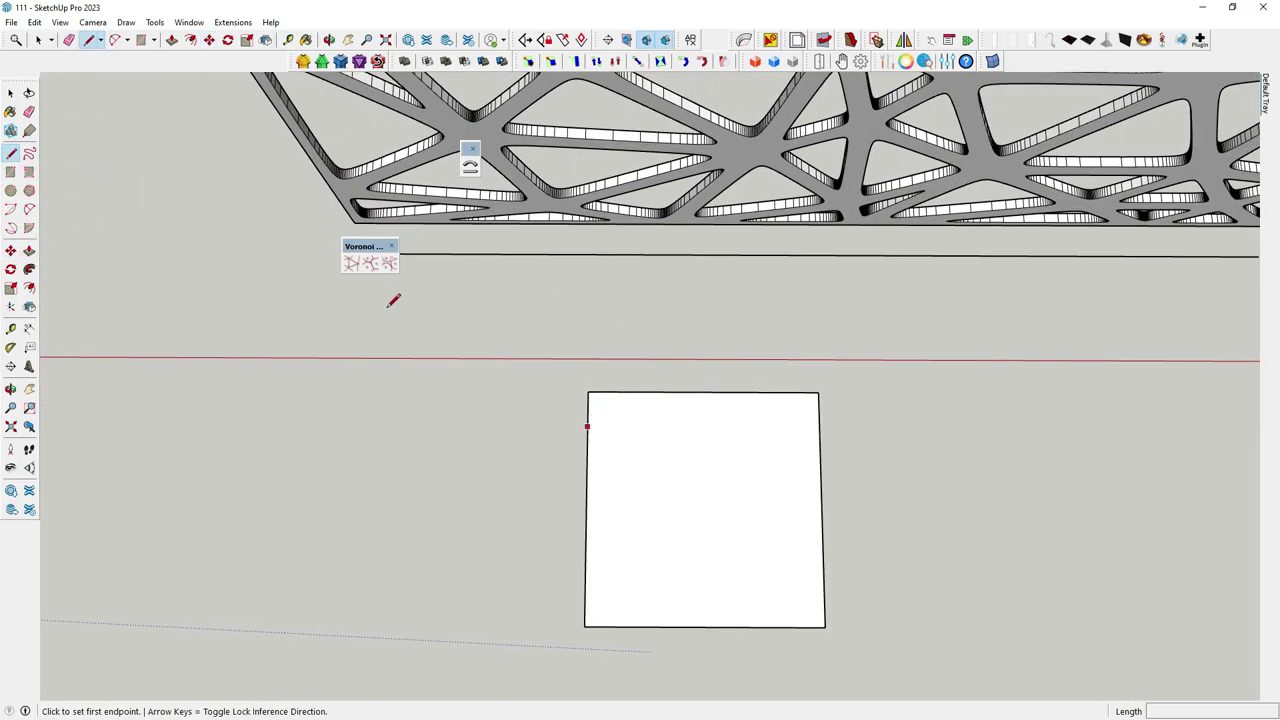
Fillet the square's top-left corner with the 2 Point Arc tool
left_click(29, 209)
left_click(588, 420)
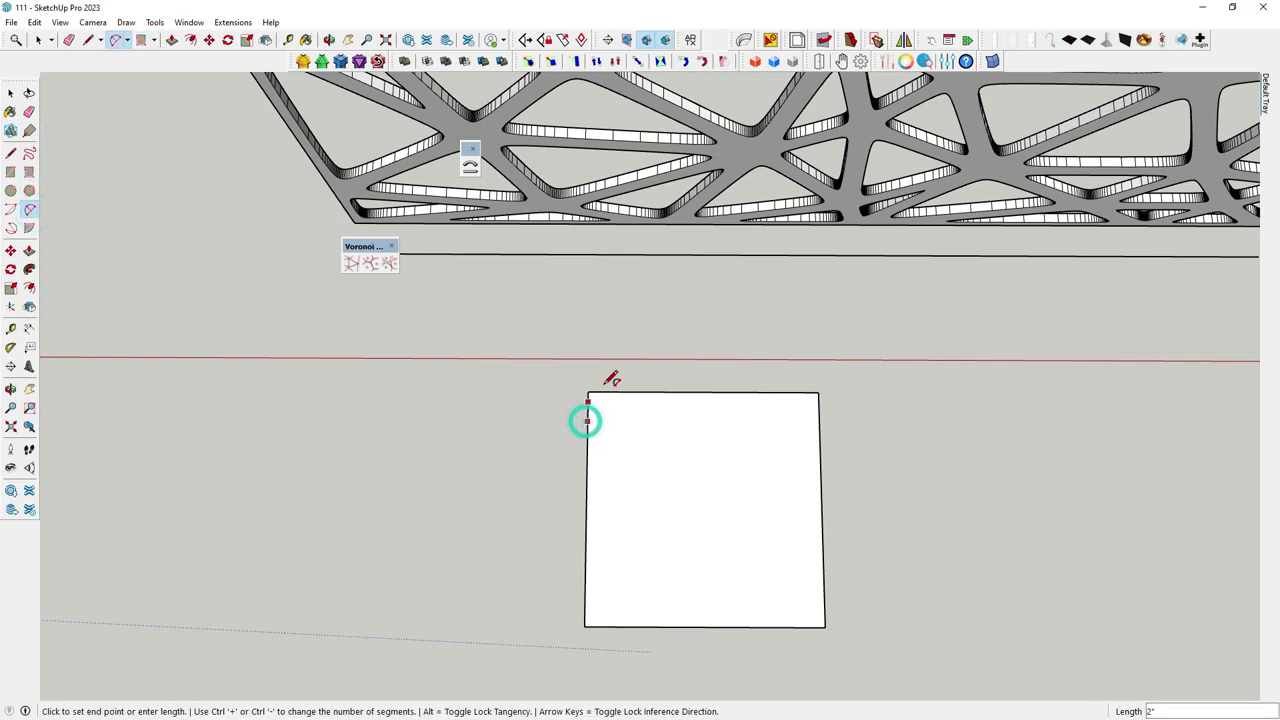
scroll(590, 415, "up", 1)
left_click(618, 398)
left_click(618, 398)
scroll(675, 428, "down", 1)
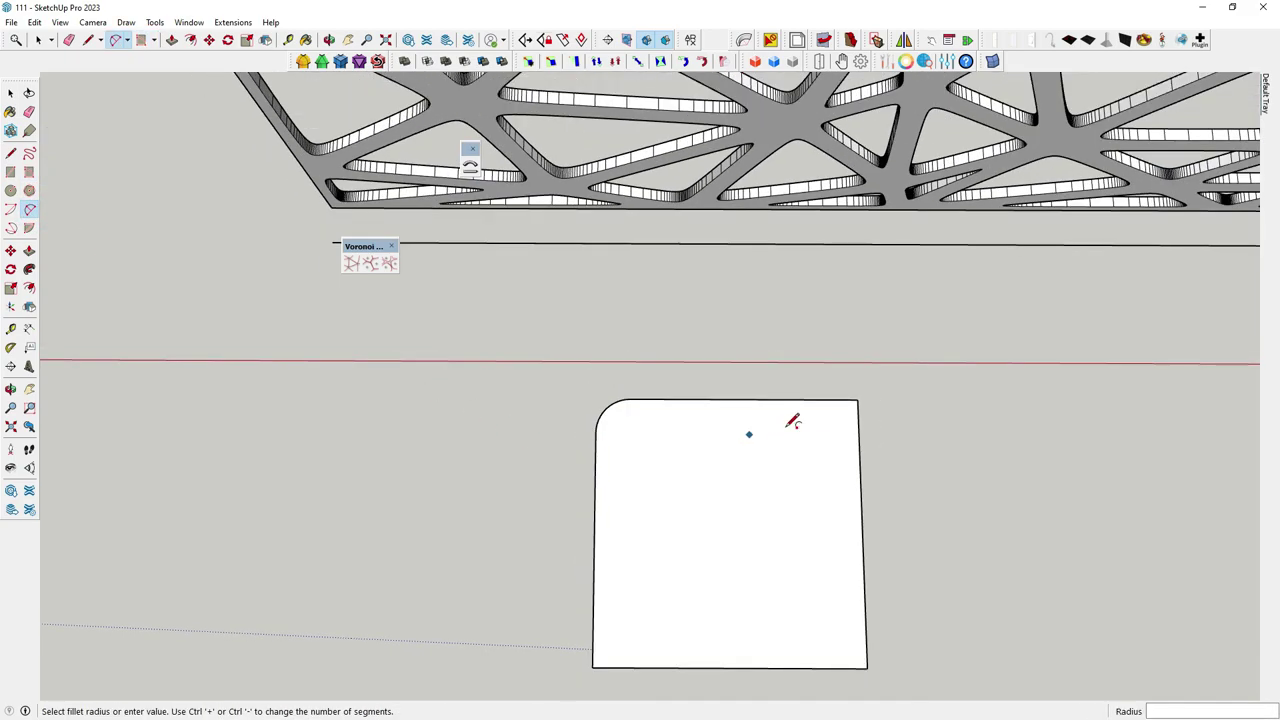
Repeat the same fillet on the top-right, bottom-right and bottom-left corners
double_click(847, 408)
double_click(851, 640)
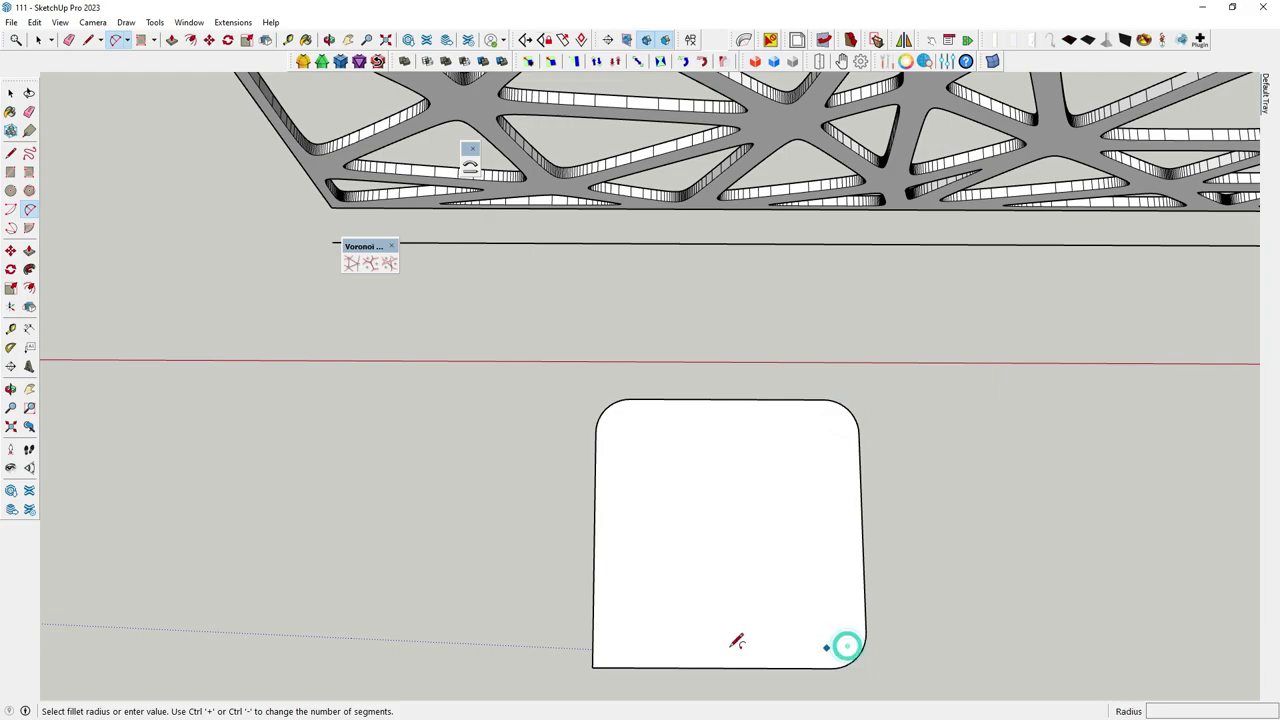
scroll(634, 654, "up", 1)
scroll(614, 654, "up", 1)
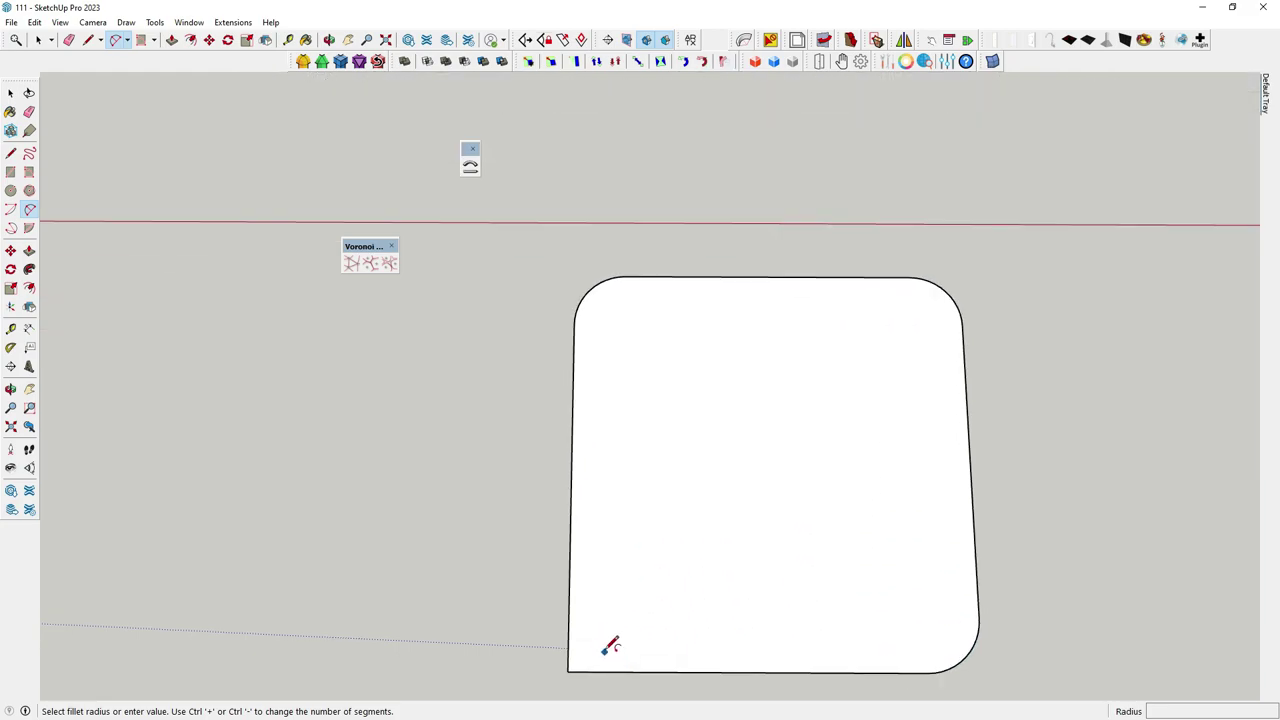
double_click(610, 647)
Delete the rounded square's face, leaving only its outline
key("l")
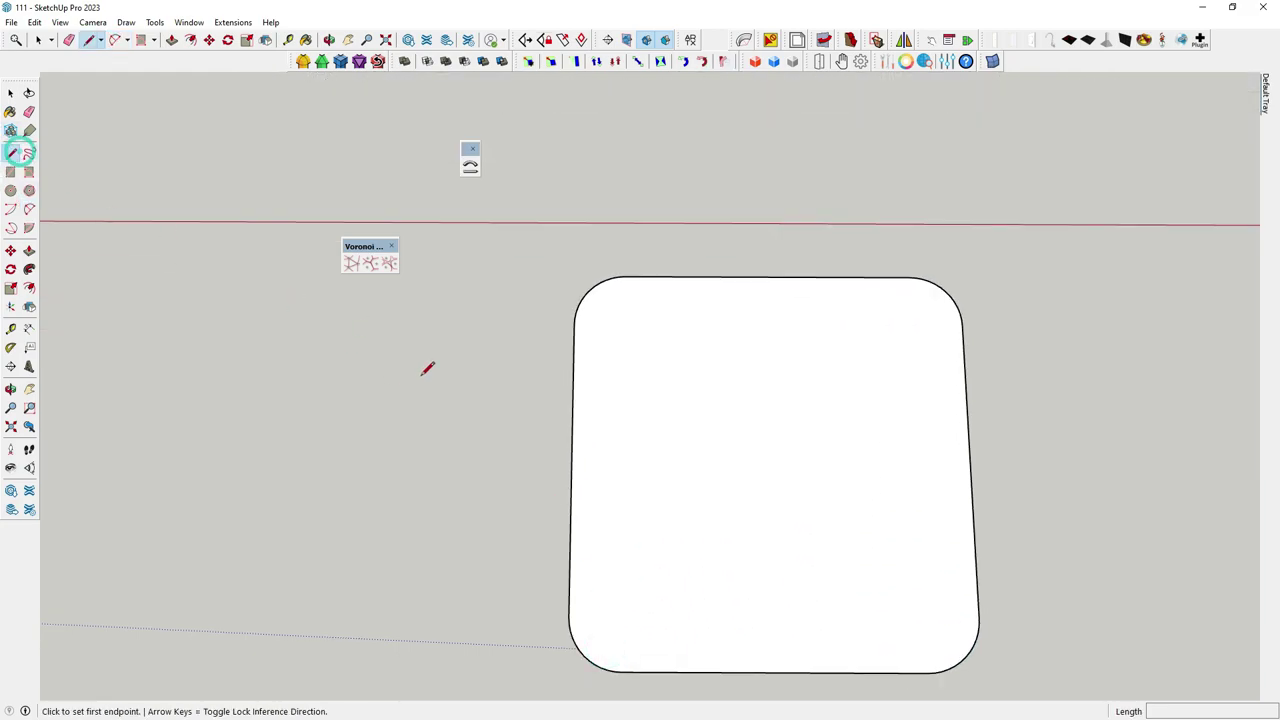
scroll(410, 357, "down", 1)
key("space")
left_click(666, 494)
key("Delete")
Copy the bottom-left corner arc with Move and erase the original arc
scroll(561, 541, "up", 1)
left_click(576, 566)
left_click(10, 250)
left_click(591, 502)
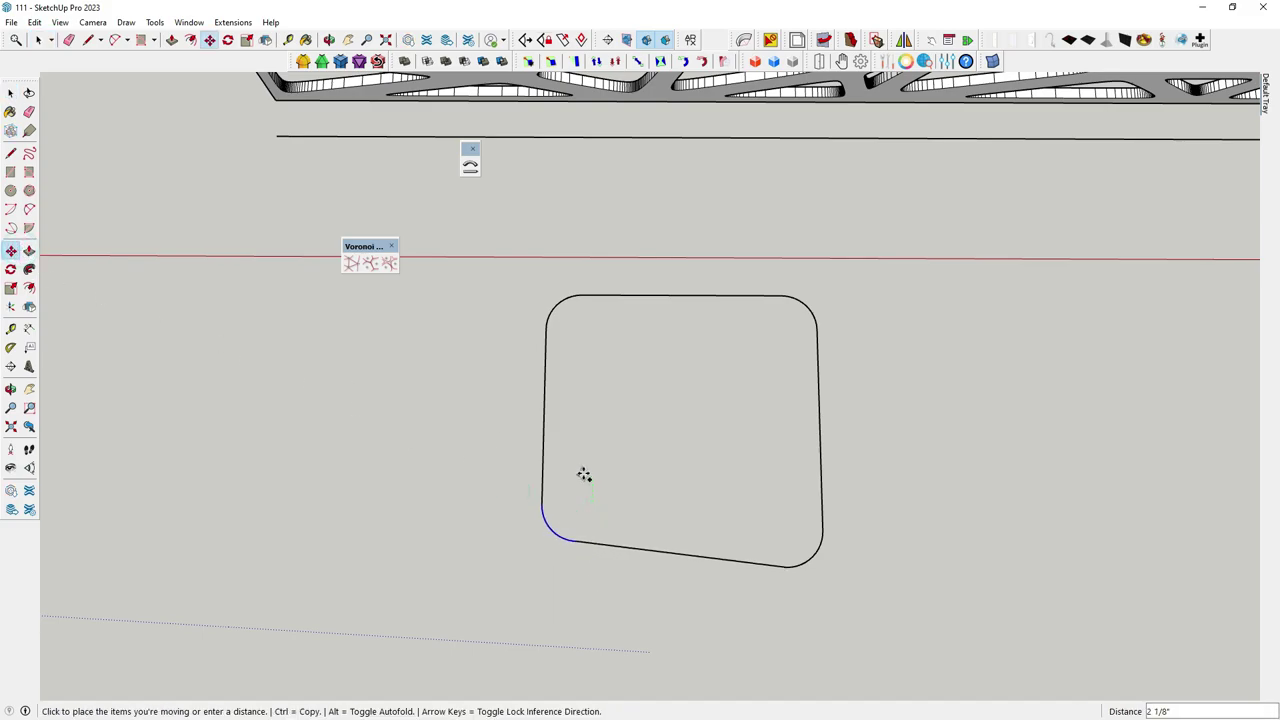
key("ctrl")
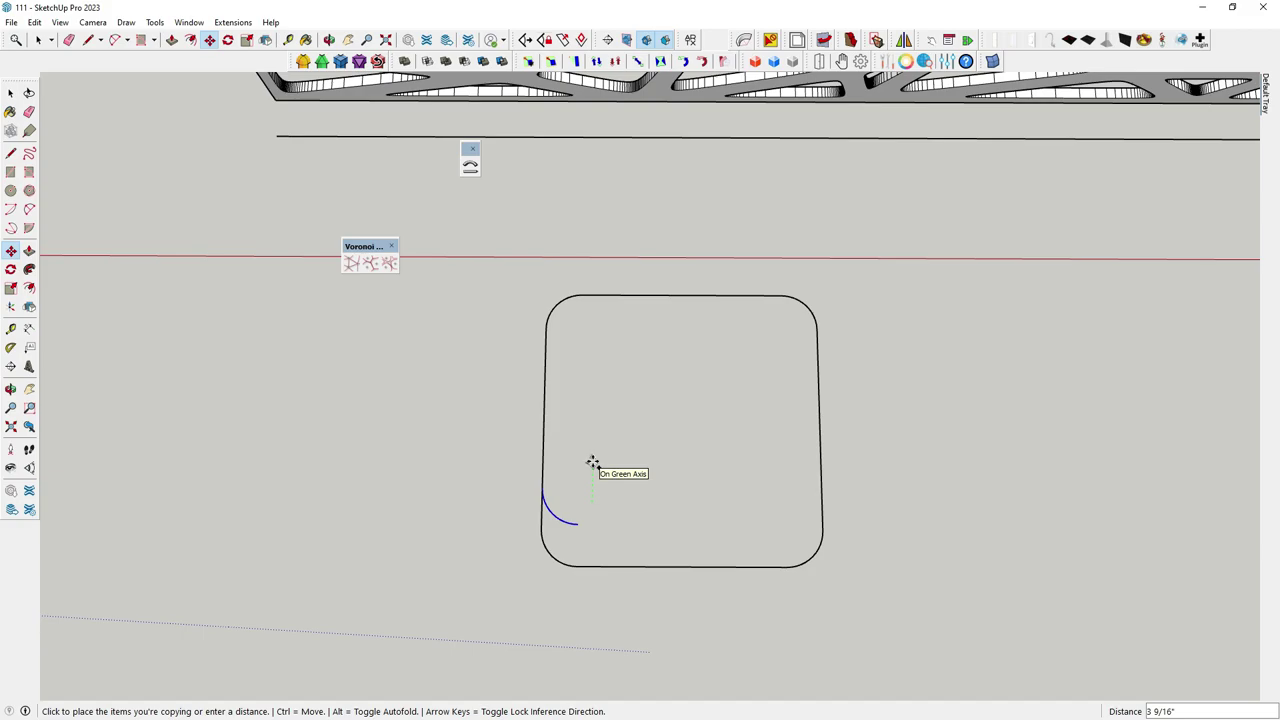
type("3")
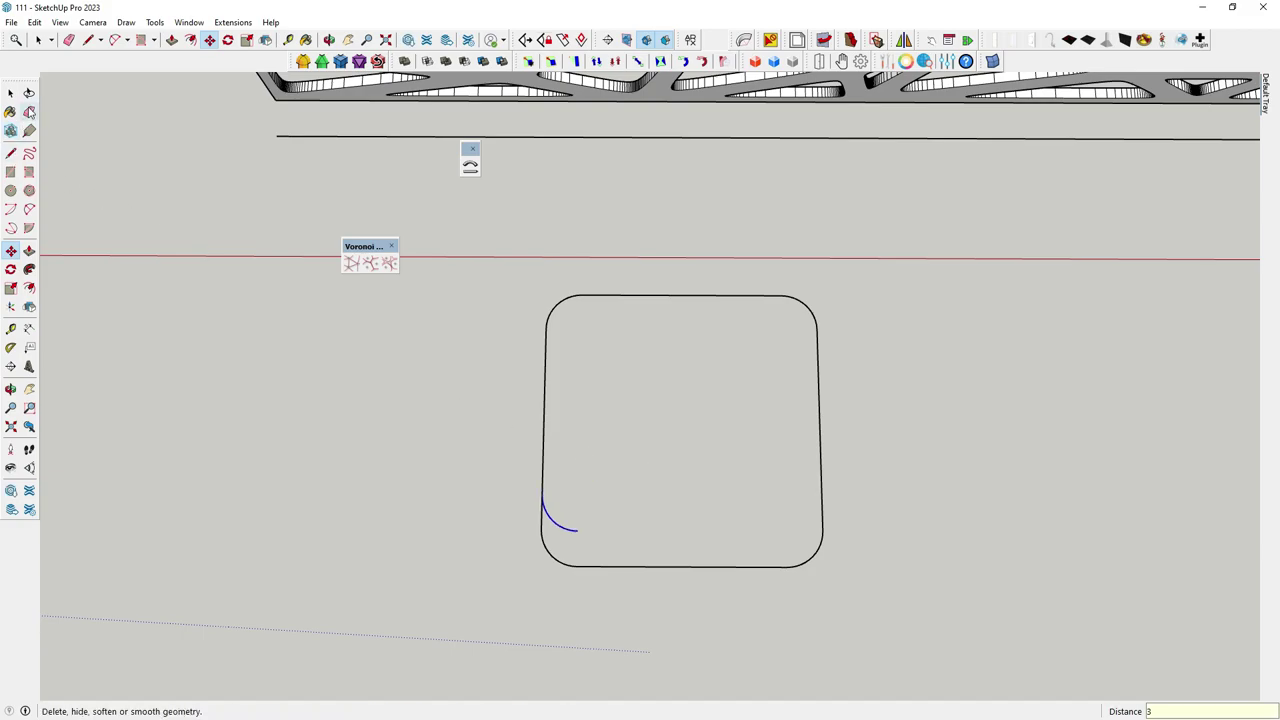
key("e")
left_click_drag(517, 537, 541, 521)
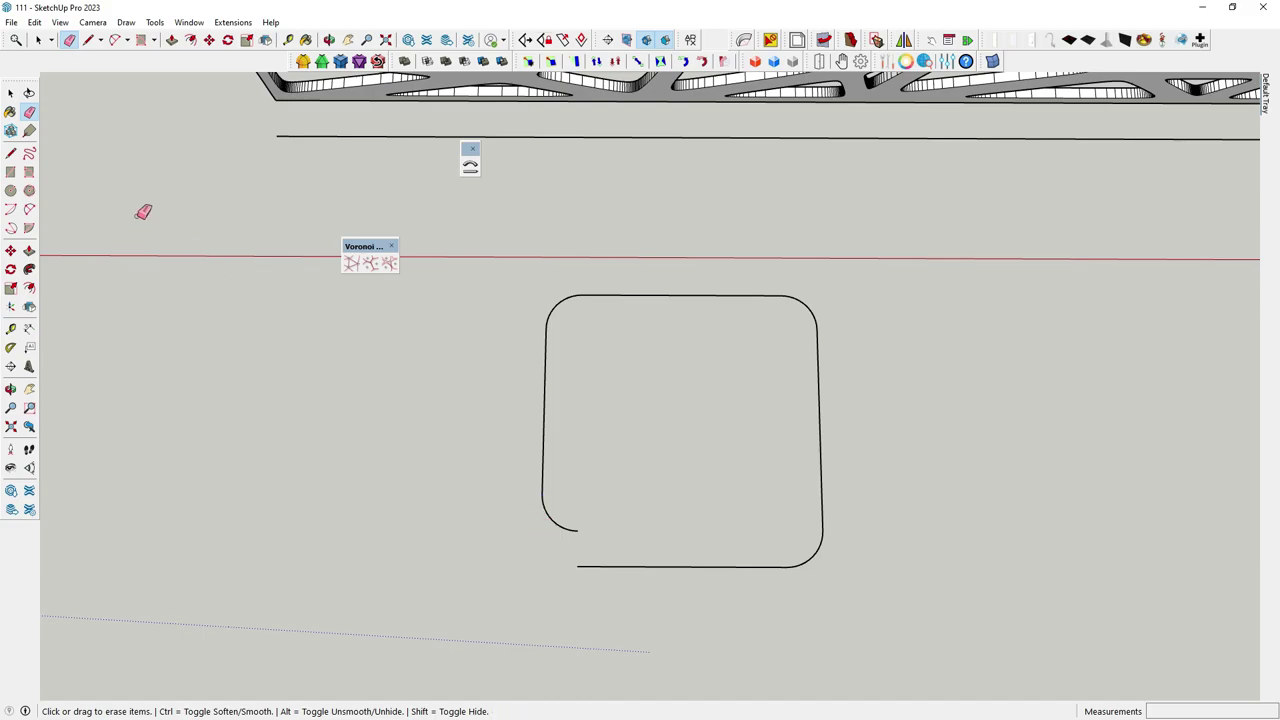
Select the corner arc and move it 2.5" along the green axis to open a gap
left_click(10, 93)
scroll(608, 571, "up", 1)
scroll(539, 525, "up", 1)
scroll(543, 530, "down", 1)
scroll(569, 543, "up", 1)
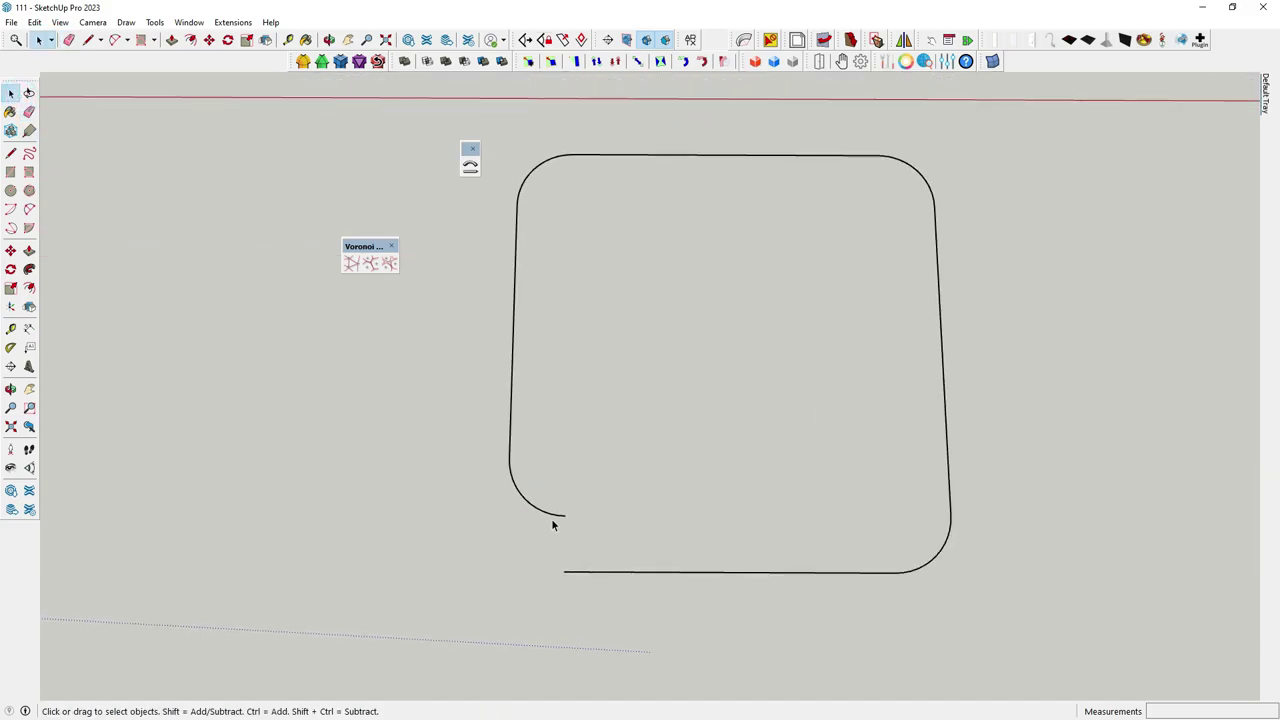
scroll(562, 508, "down", 2)
scroll(551, 537, "down", 1)
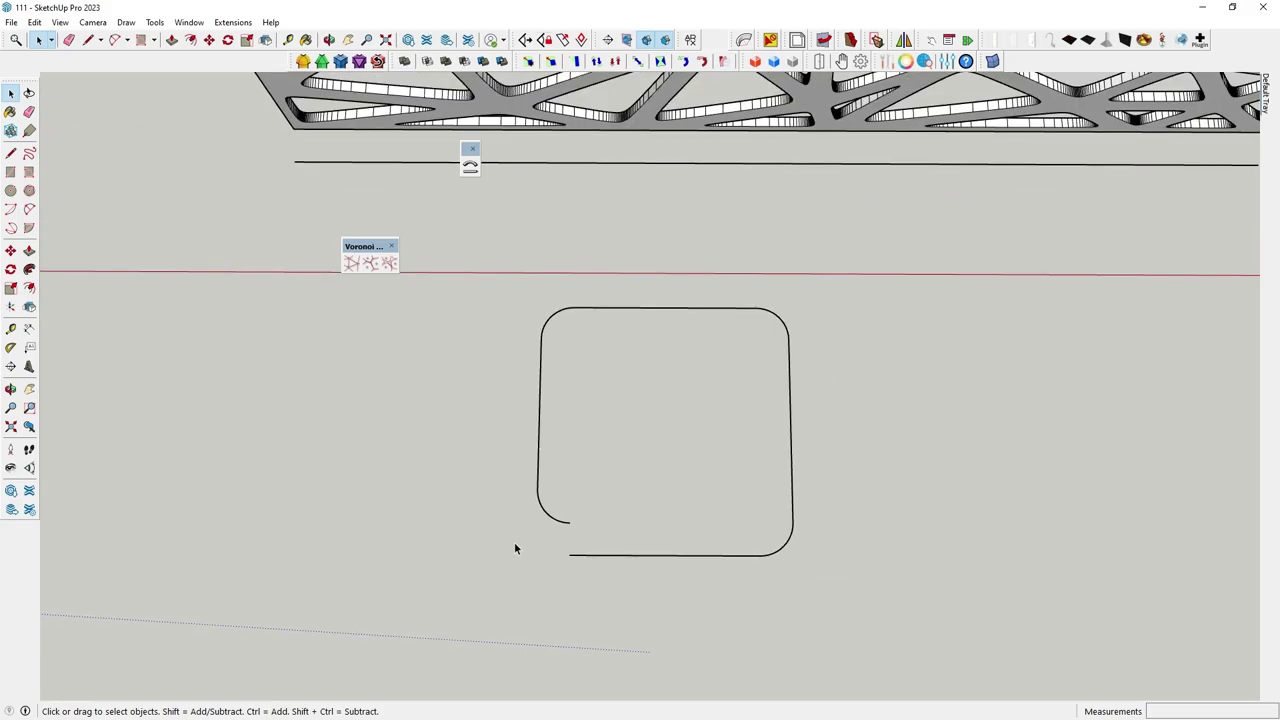
scroll(518, 515, "up", 1)
scroll(548, 525, "up", 1)
scroll(575, 515, "up", 1)
left_click_drag(488, 402, 645, 553)
left_click(10, 250)
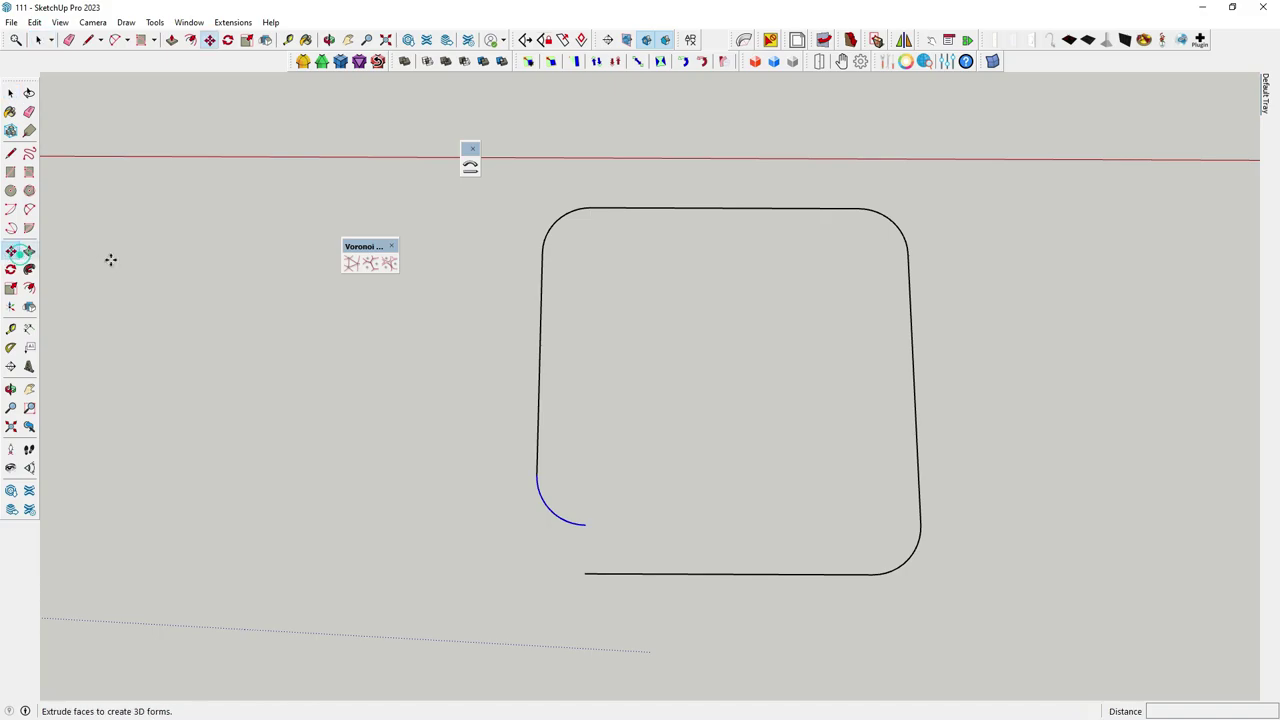
left_click(590, 383)
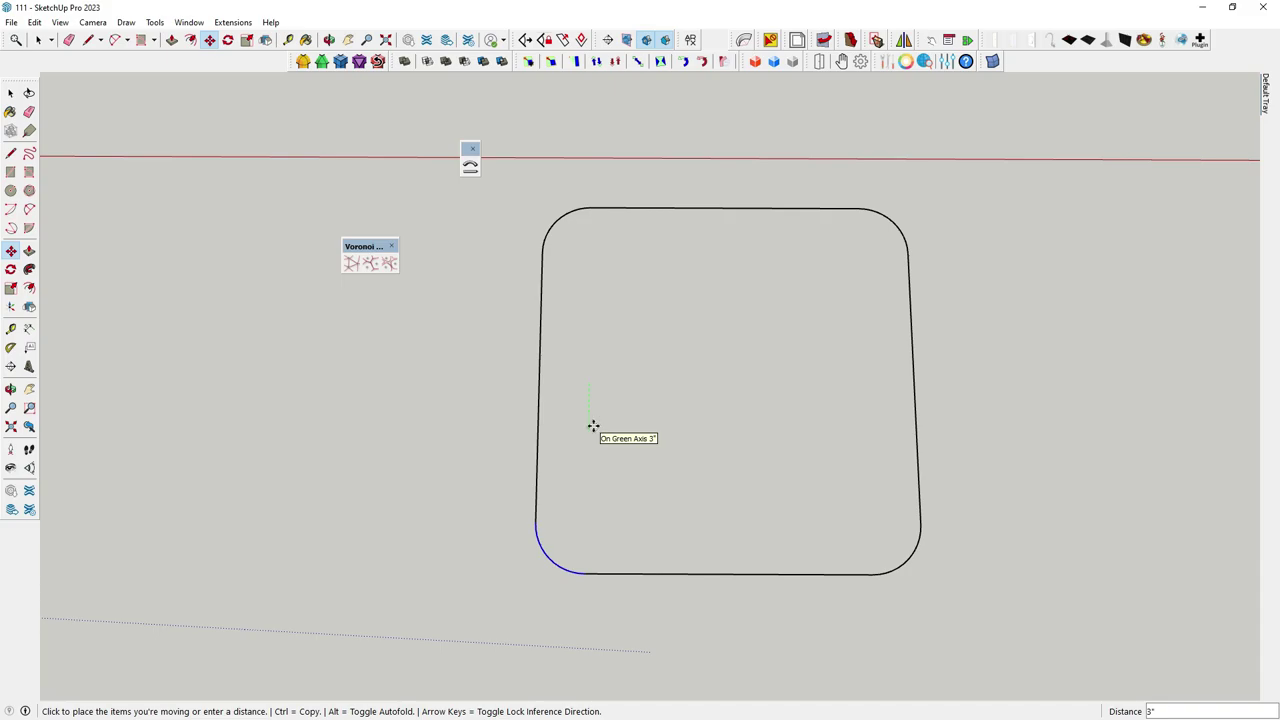
type("2.5")
key("Return")
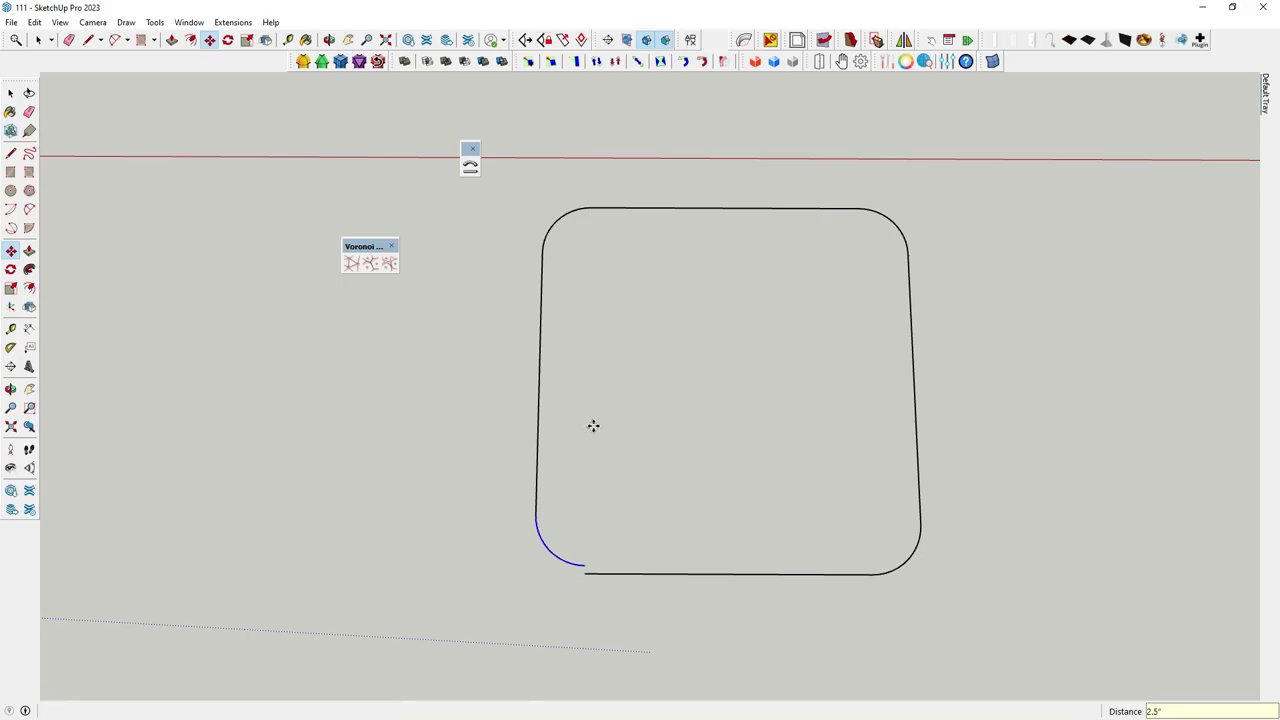
left_click(10, 92)
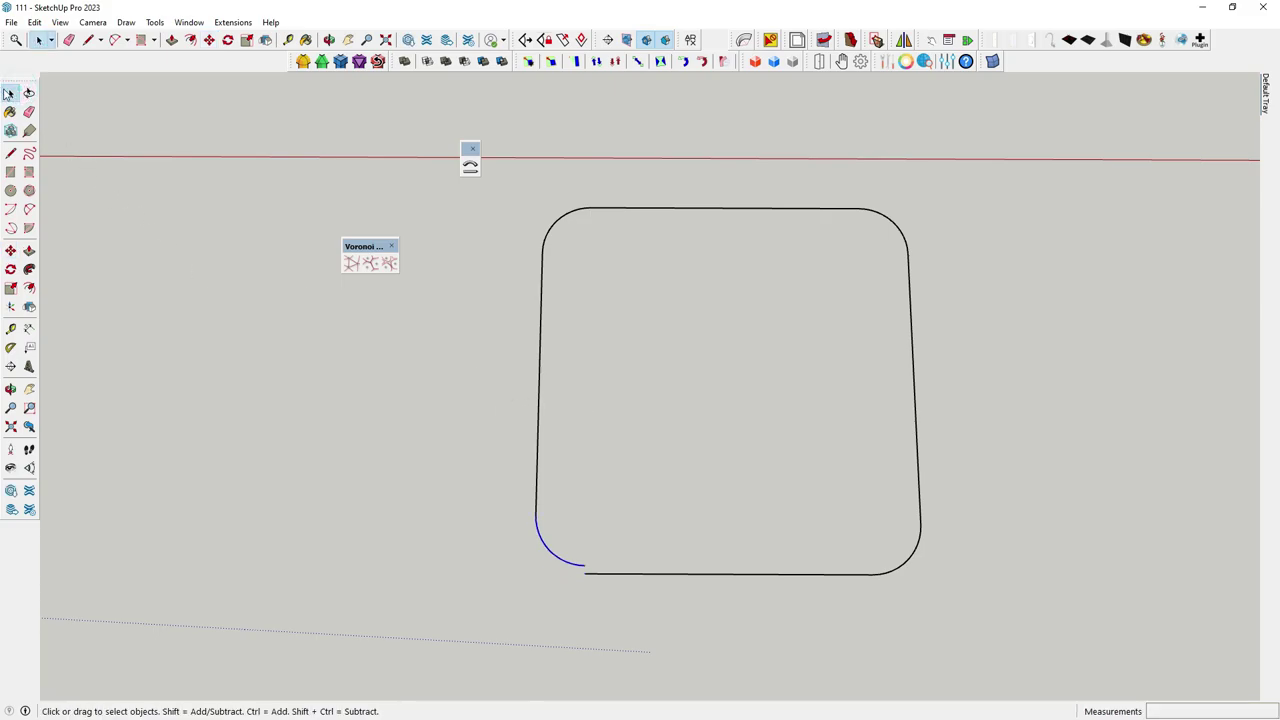
scroll(646, 583, "up", 2)
scroll(480, 509, "down", 3)
scroll(609, 491, "down", 3)
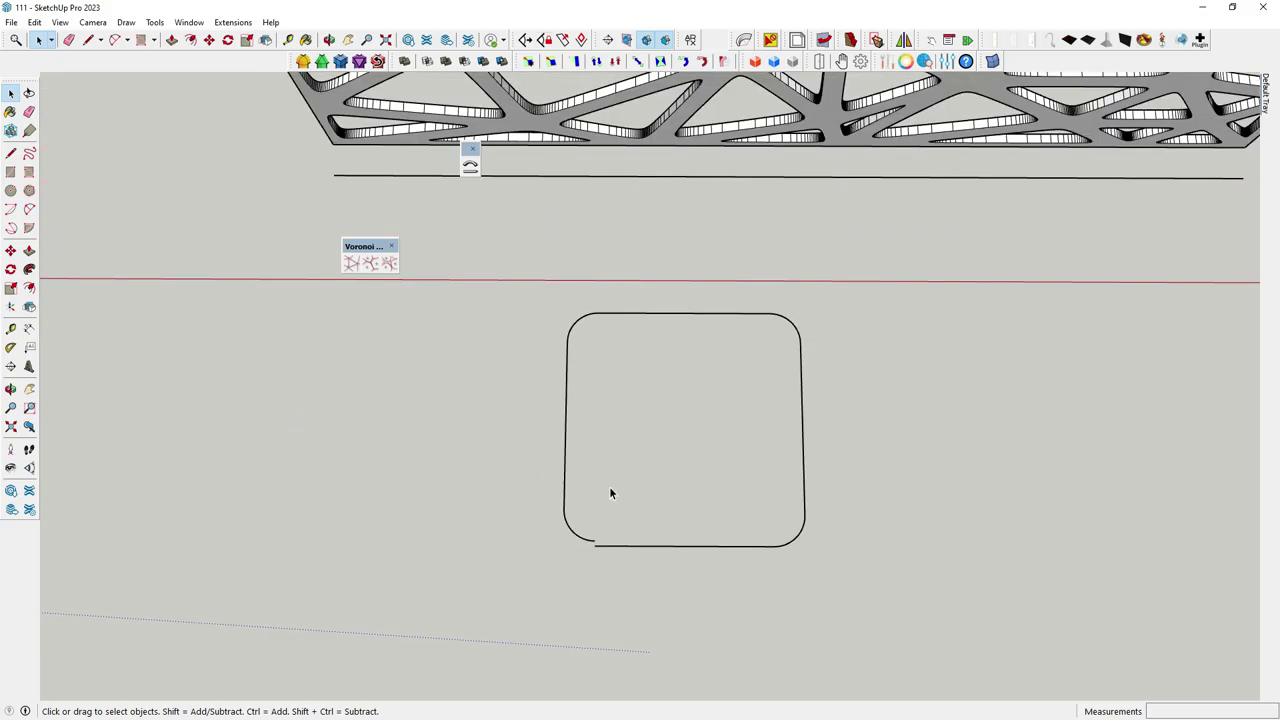
scroll(488, 474, "down", 3)
Shape Bender the triangle-cutout panel along the gapped rounded-square outline into a rounded-corner lattice enclosure
left_click(657, 246)
middle_click_drag(710, 530, 460, 172)
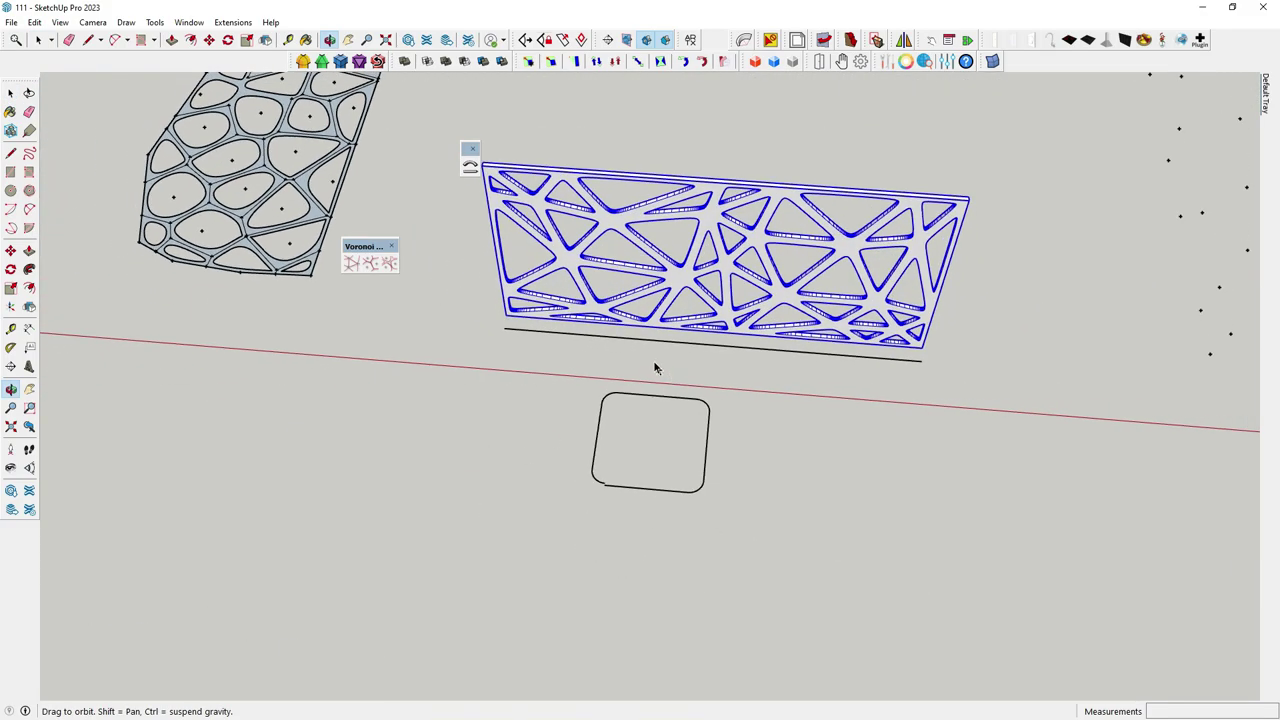
left_click(469, 166)
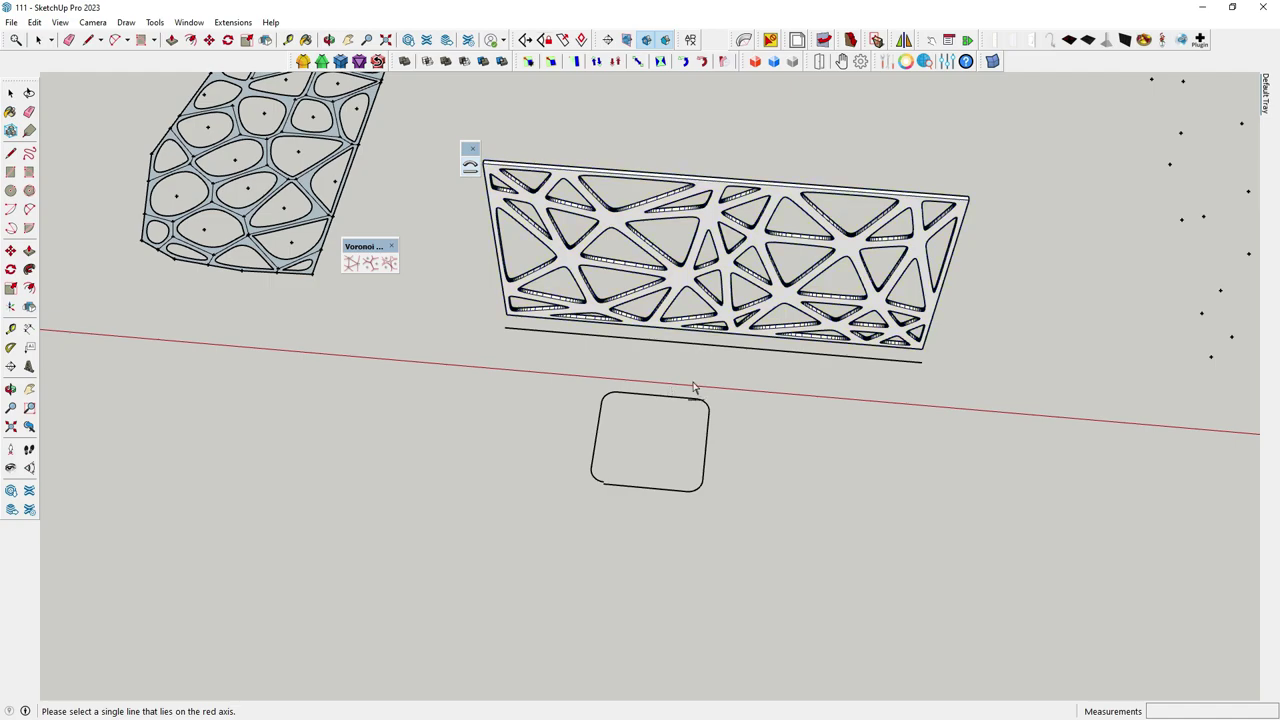
left_click(860, 411)
middle_click_drag(860, 411, 582, 341)
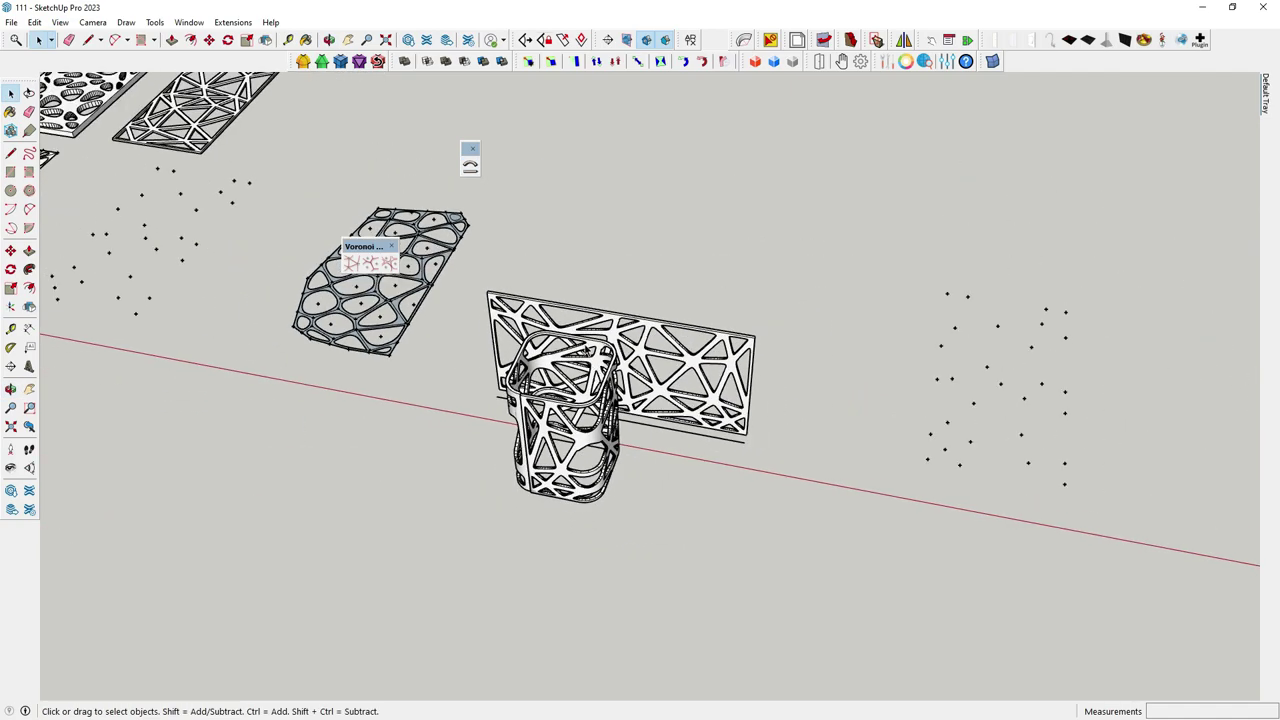
scroll(650, 420, "down", 3)
mouse_move(654, 460)
middle_mouse_down()
mouse_move(835, 472)
mouse_move(560, 440)
middle_mouse_up()
scroll(517, 429, "up", 5)
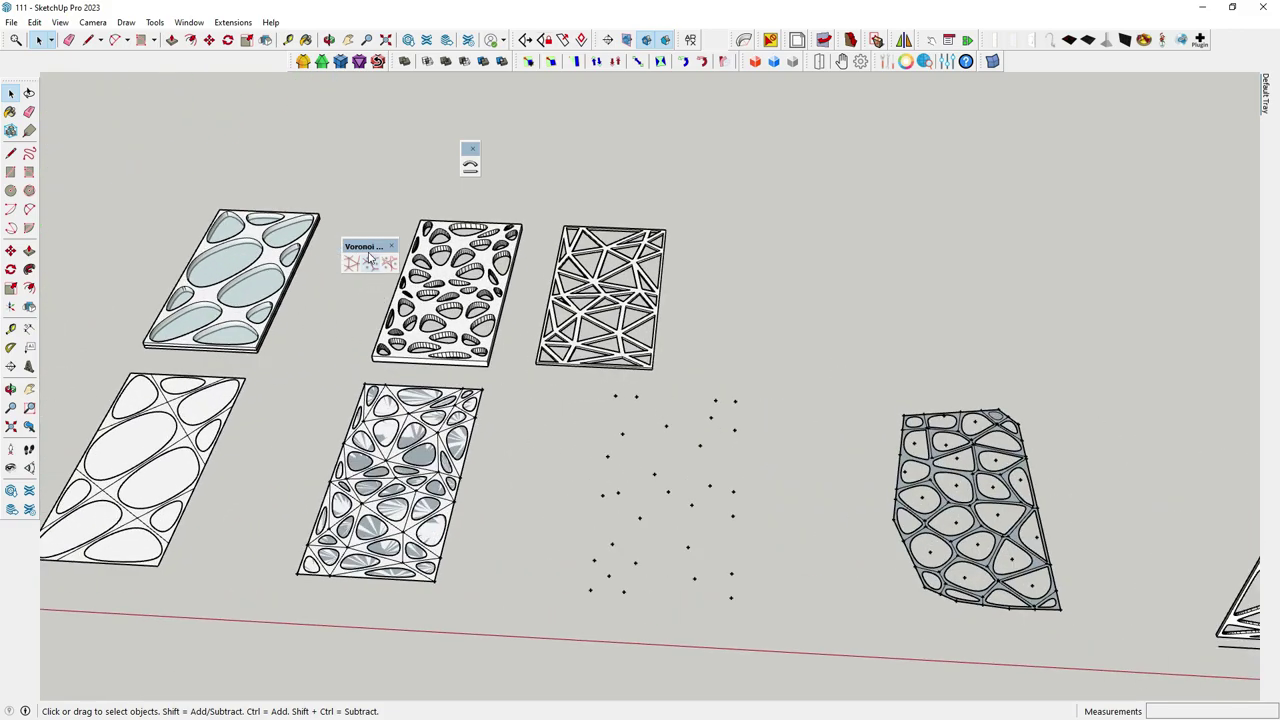
left_click_drag(366, 246, 397, 122)
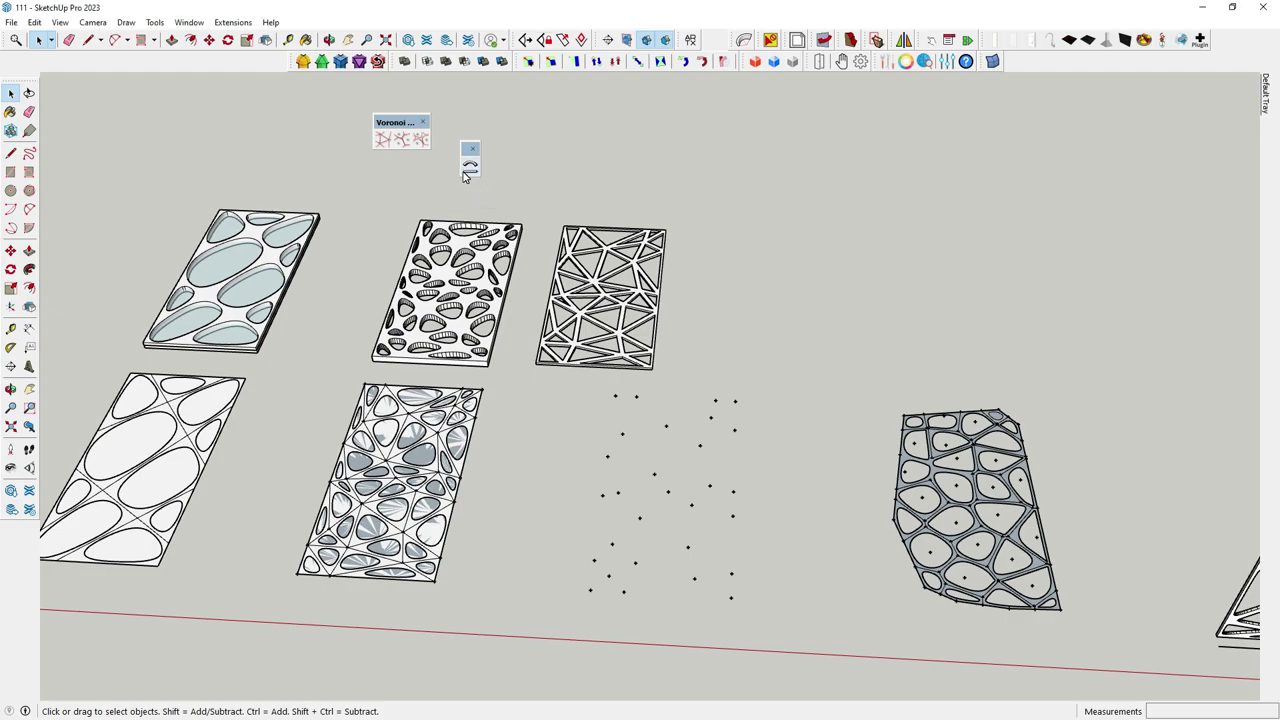
middle_click_drag(470, 175, 478, 332)
scroll(478, 332, "down", 4)
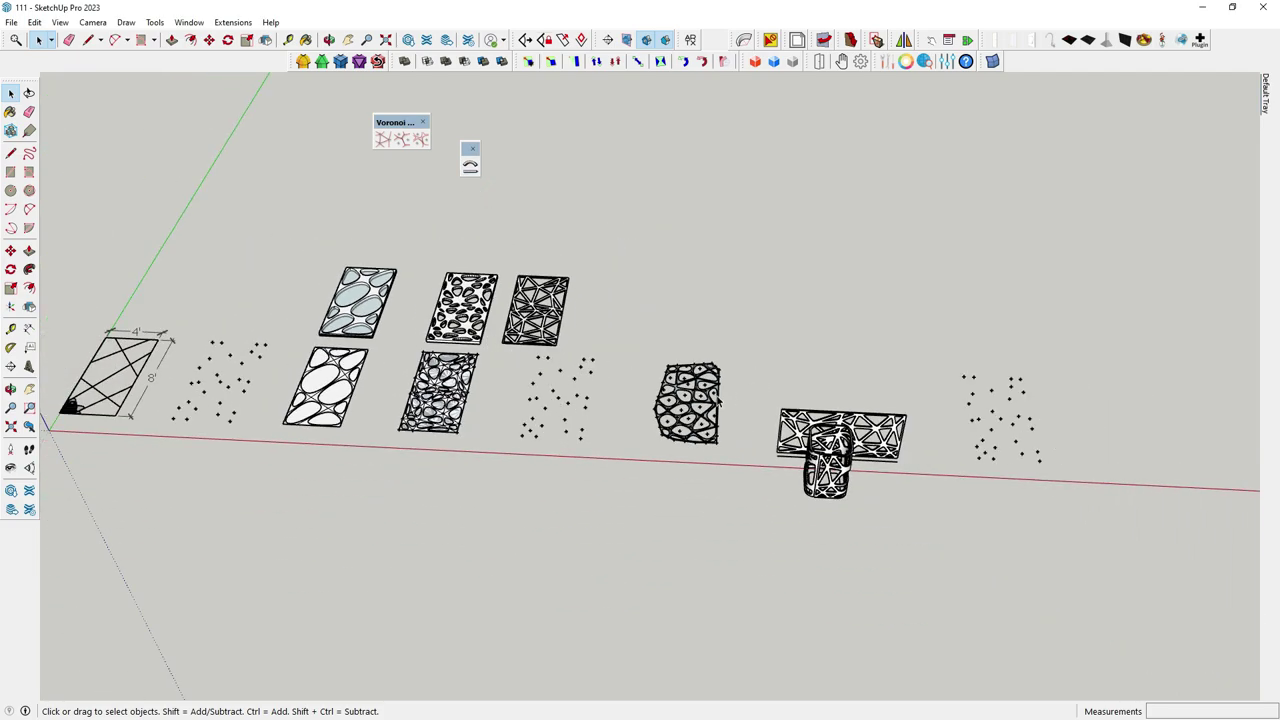
scroll(601, 388, "down", 2)
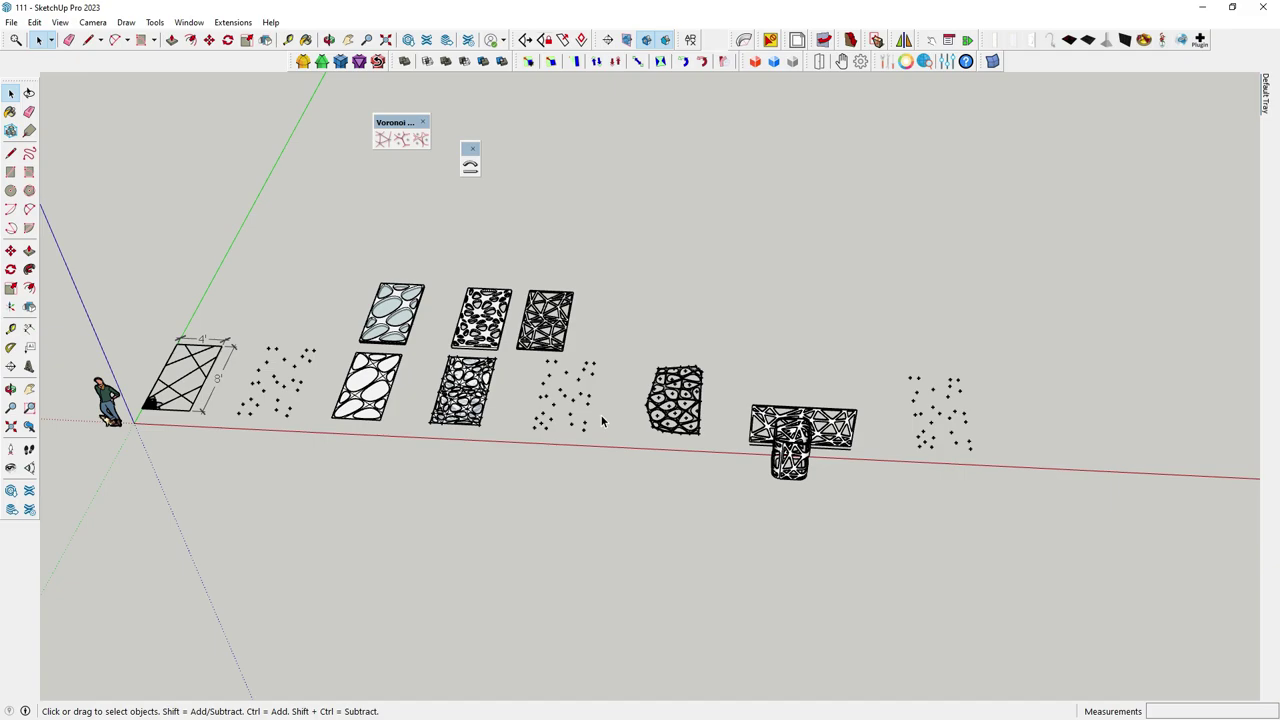